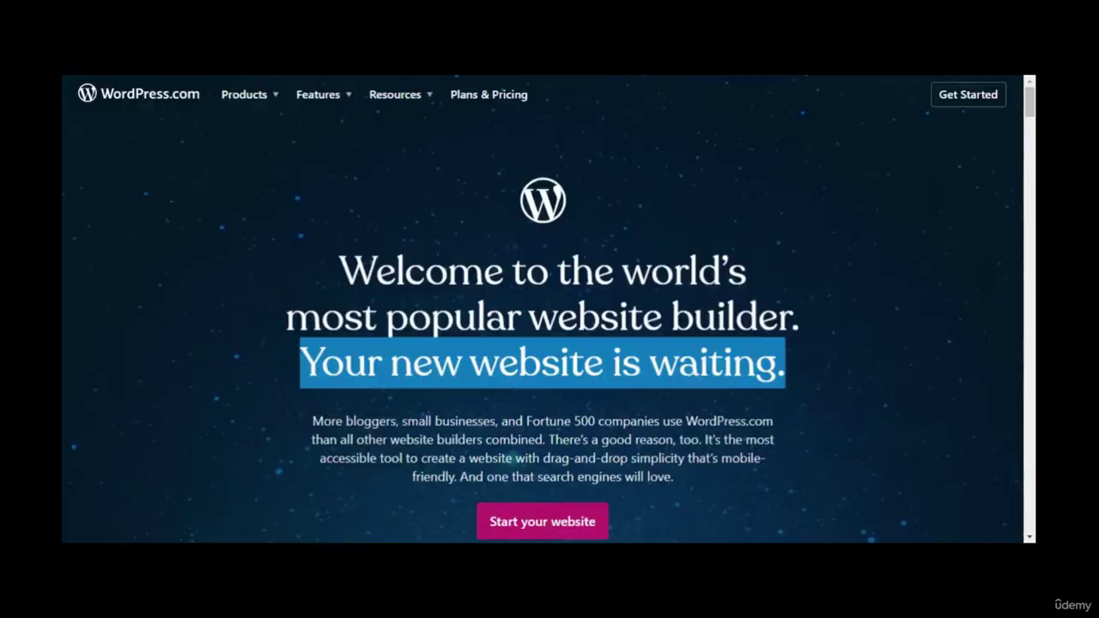
Start a new website from the WordPress.com homepage and reach the 'Choose a domain' step 1 of 2
scroll(549, 309, "down", 1)
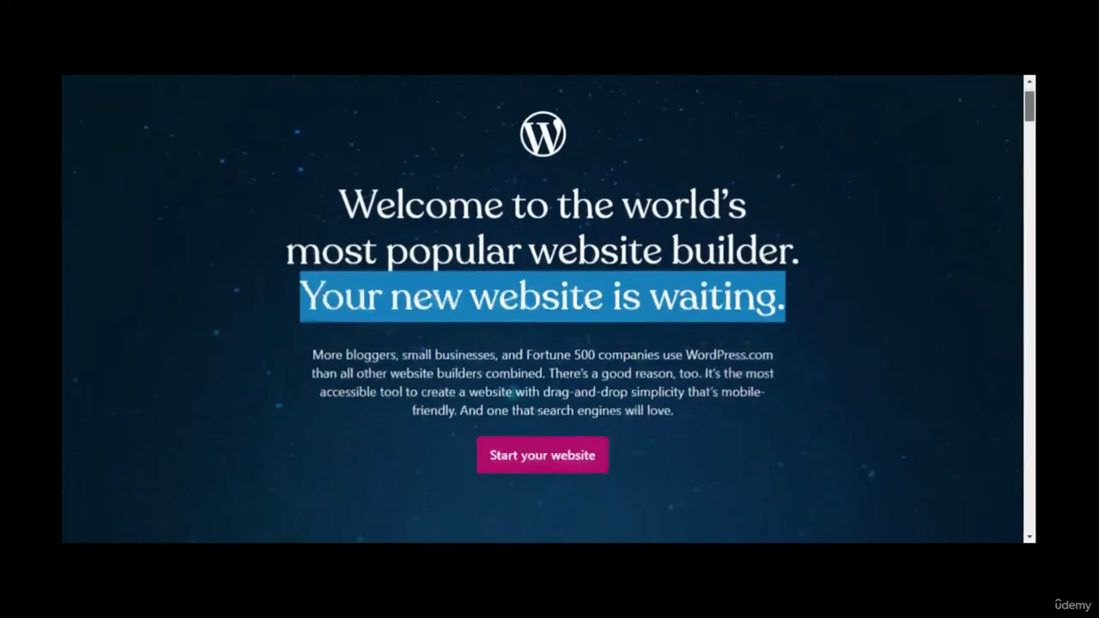
scroll(550, 310, "up", 1)
scroll(550, 309, "down", 20)
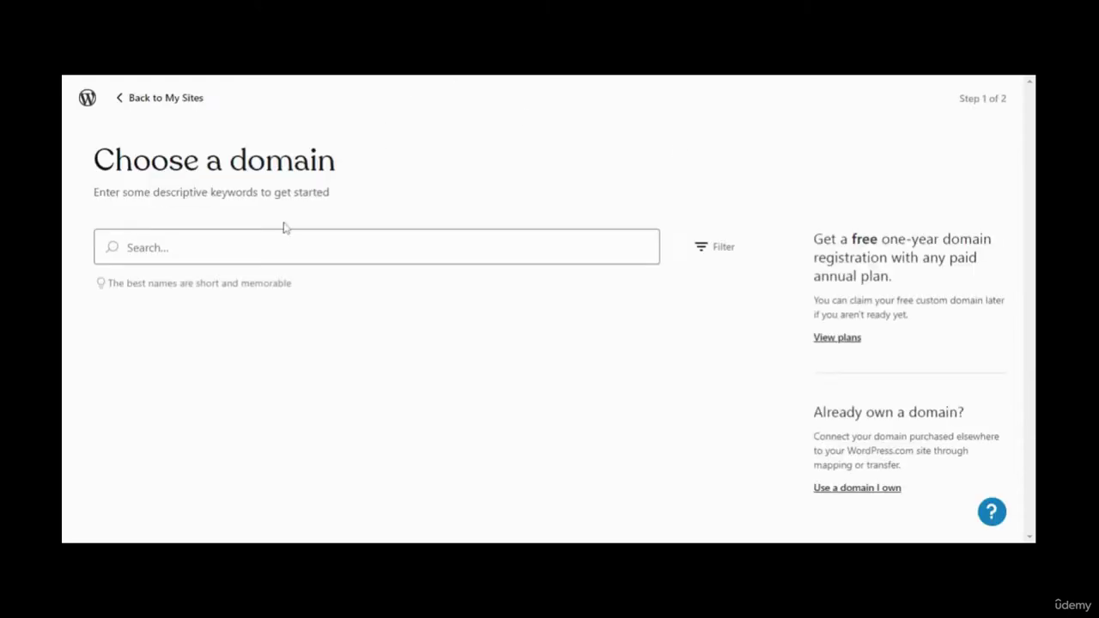
left_click(285, 234)
Search domains for 'yourxyzsitedemo' and select the free yourxyzsitedemo.wordpress.com address
type("xy")
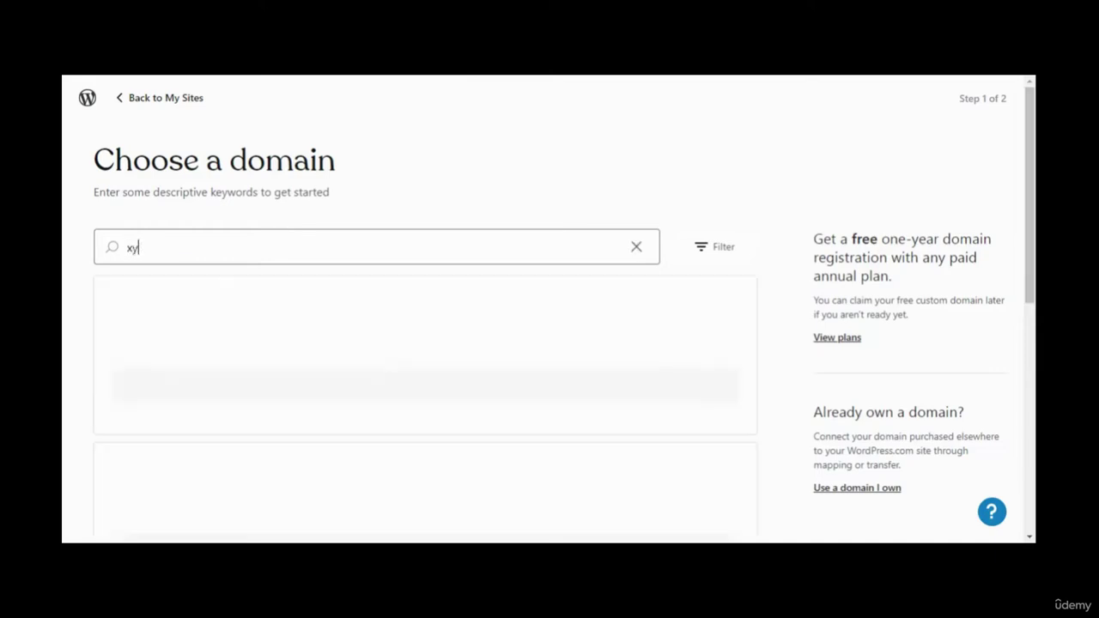
type("zsite")
key("BackSpace")
key("BackSpace")
key("BackSpace")
key("BackSpace")
key("BackSpace")
key("BackSpace")
key("BackSpace")
type("yourxyzsite")
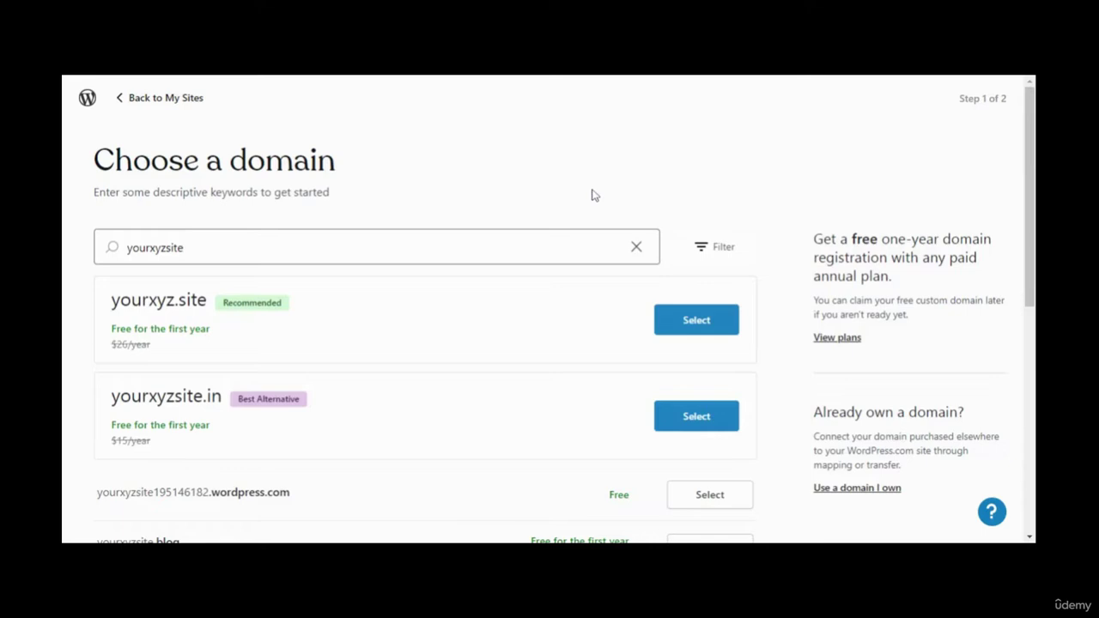
type("demo")
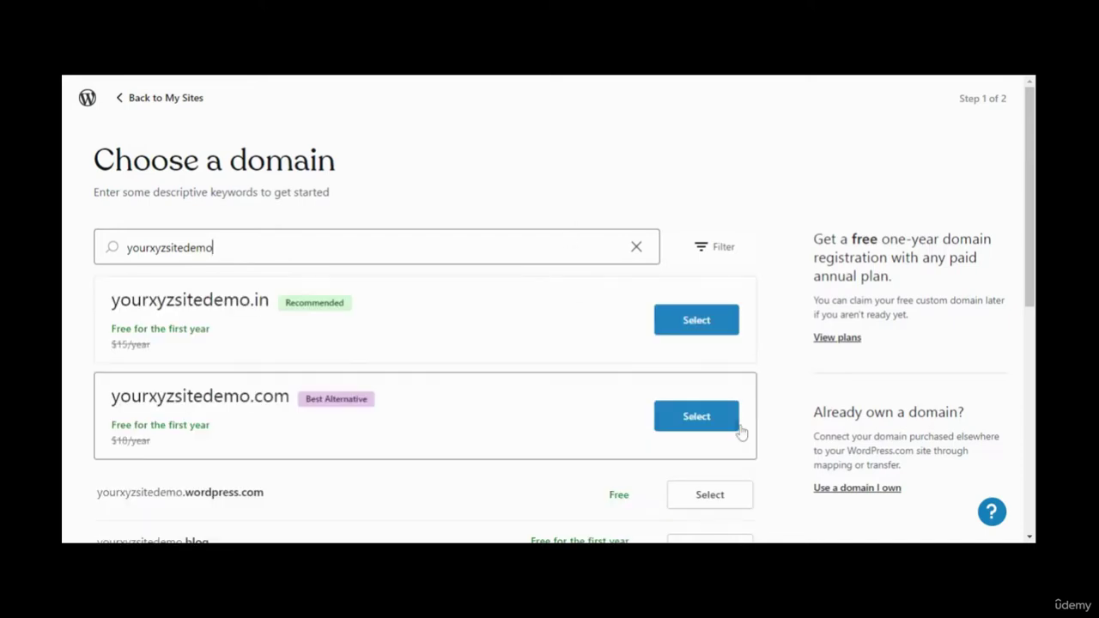
scroll(875, 308, "down", 2)
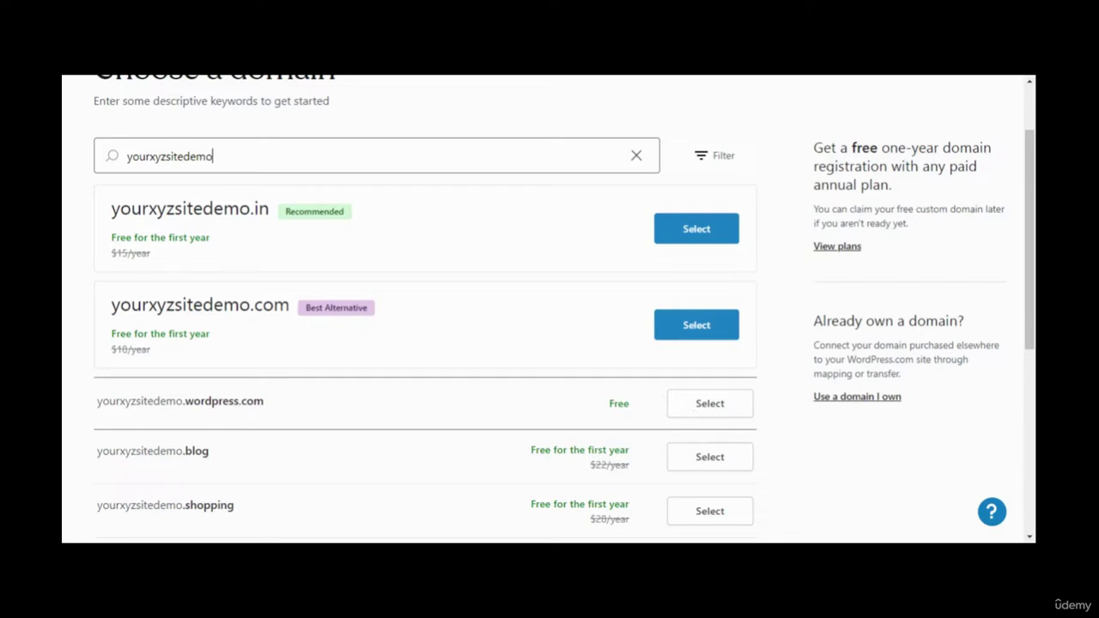
left_click(694, 411)
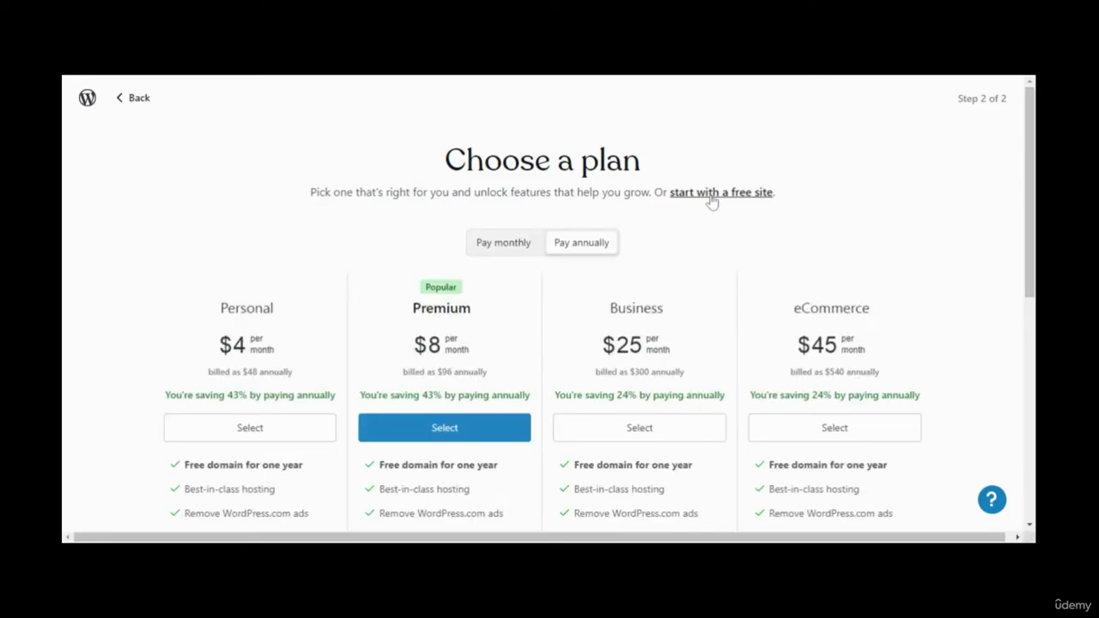
Skip the paid plans and continue with a free site
left_click_drag(1030, 168, 1011, 109)
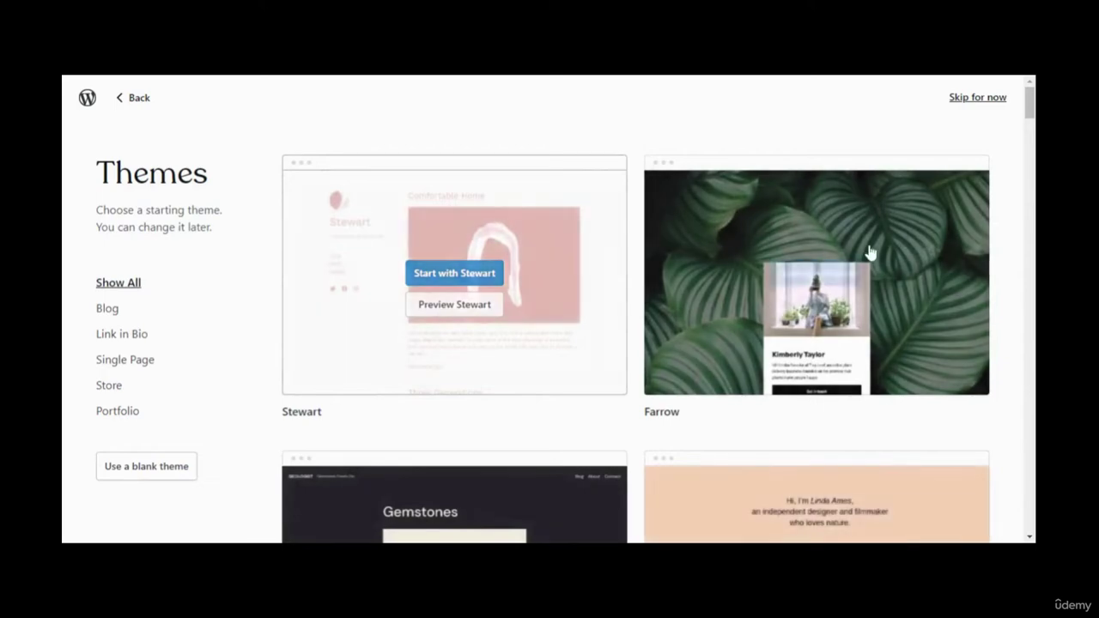
Browse the Themes grid and filter it by the Link in Bio, Store and Portfolio categories
scroll(870, 252, "down", 5)
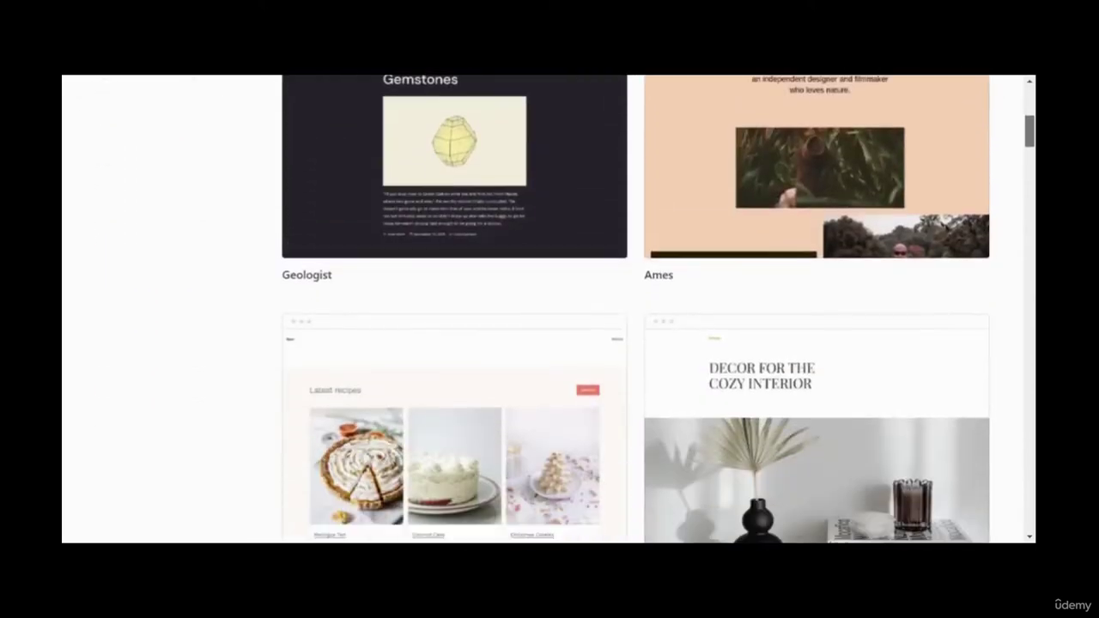
scroll(635, 309, "down", 10)
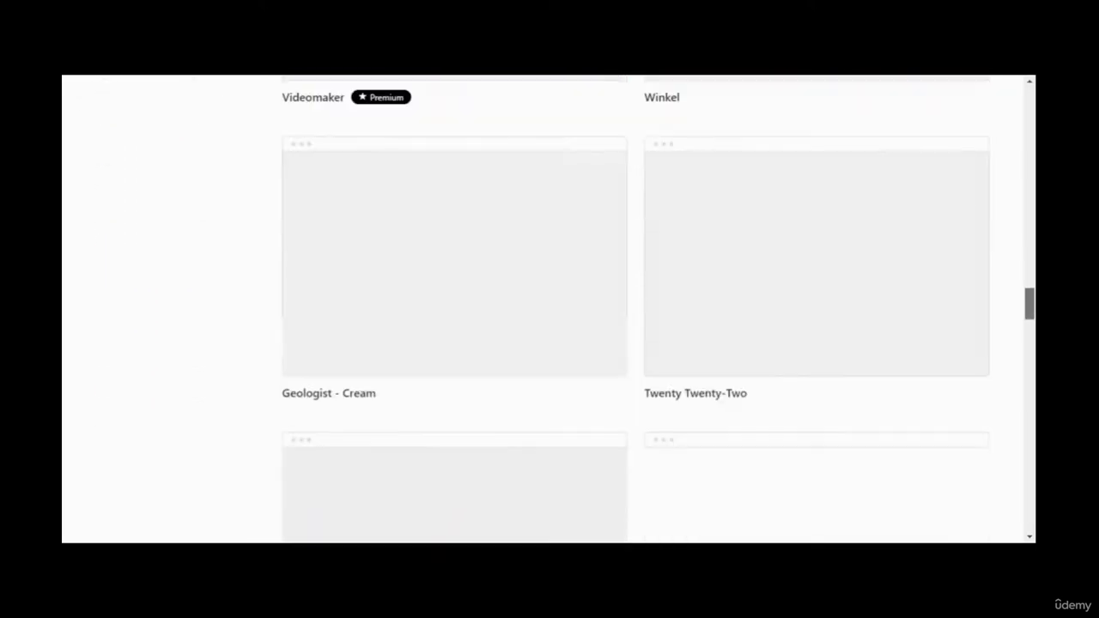
scroll(635, 309, "down", 1)
scroll(1017, 161, "down", 2)
scroll(1017, 160, "up", 10)
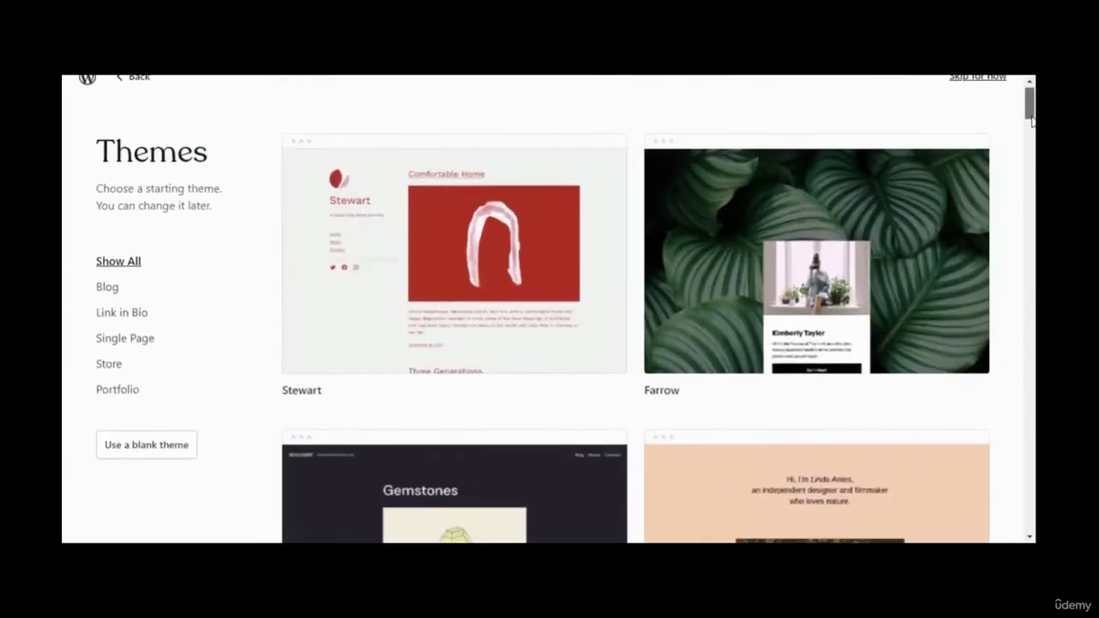
scroll(470, 131, "down", 1)
mouse_move(471, 130)
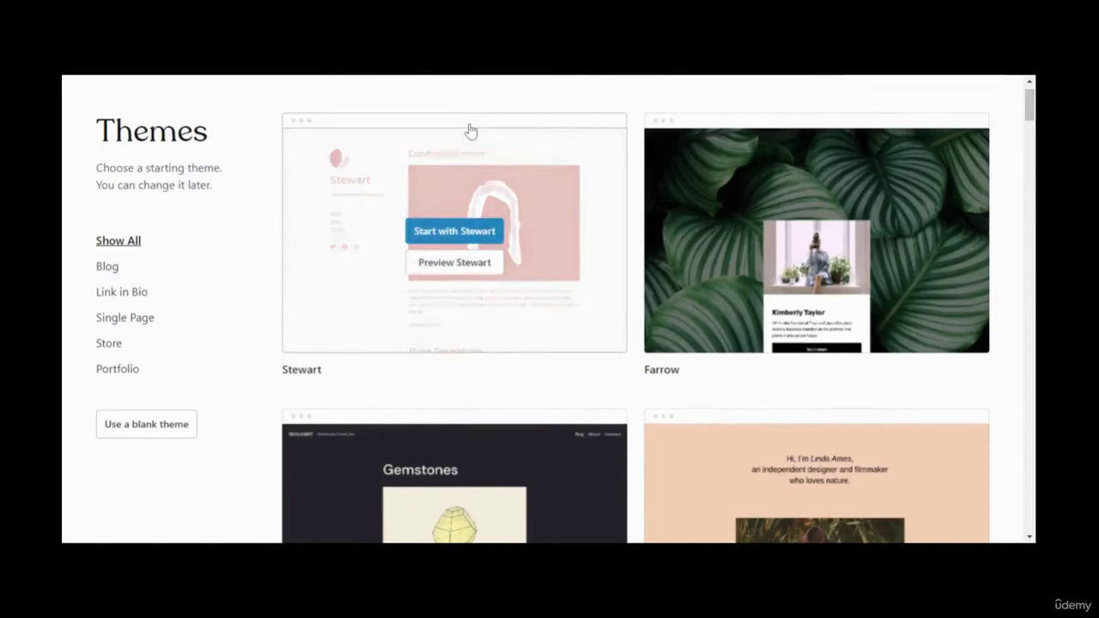
left_click(123, 296)
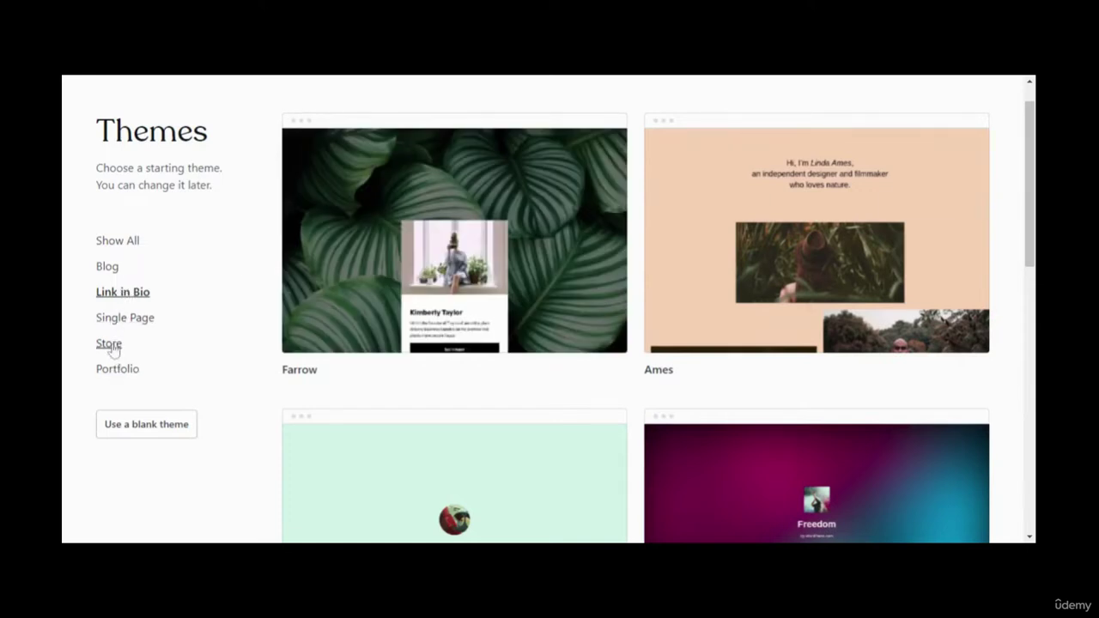
left_click(111, 345)
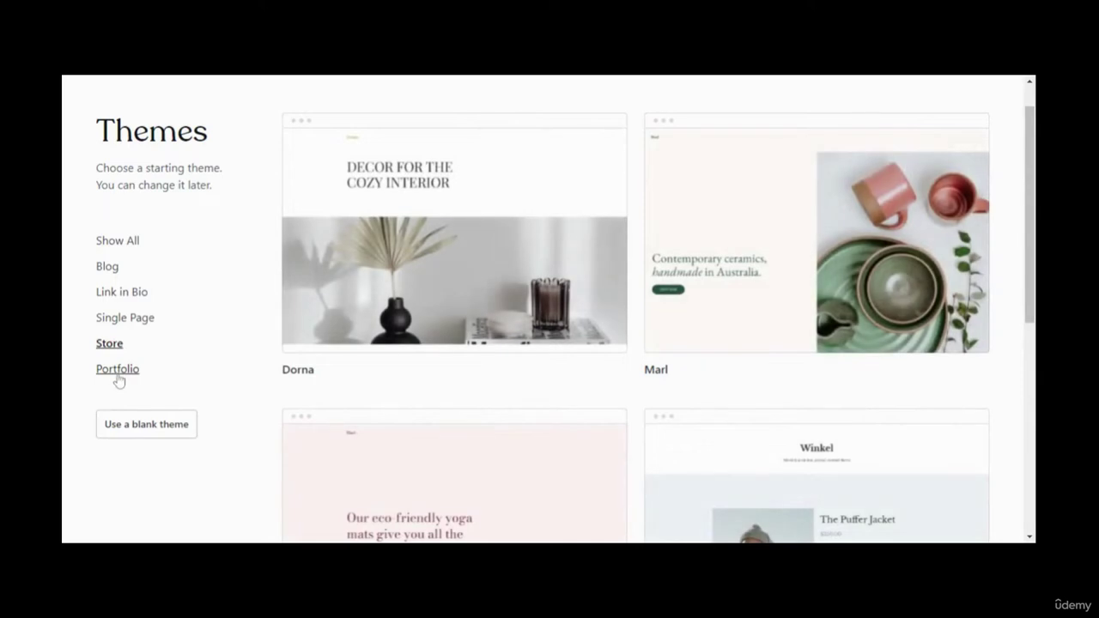
left_click(117, 376)
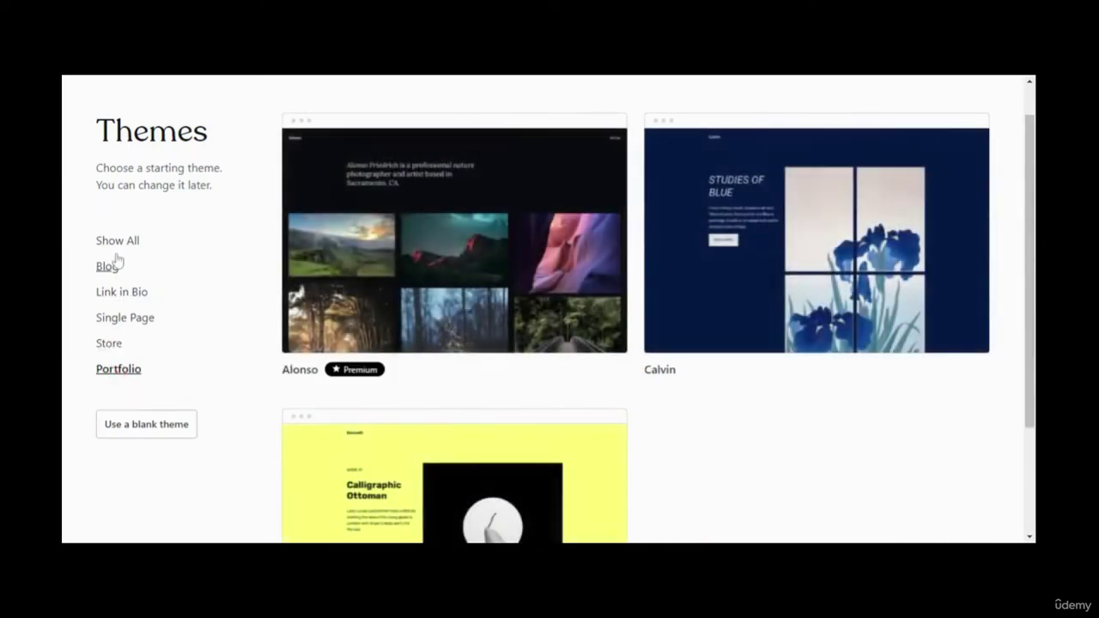
Check the Blog category, then return to all themes and scroll through them
left_click(116, 249)
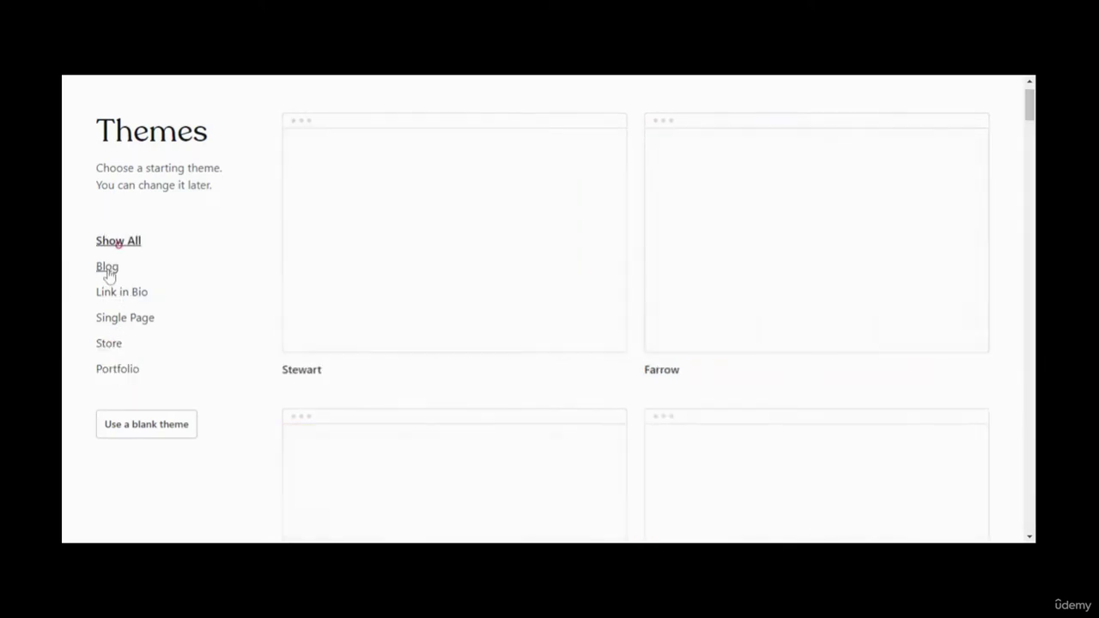
left_click(109, 269)
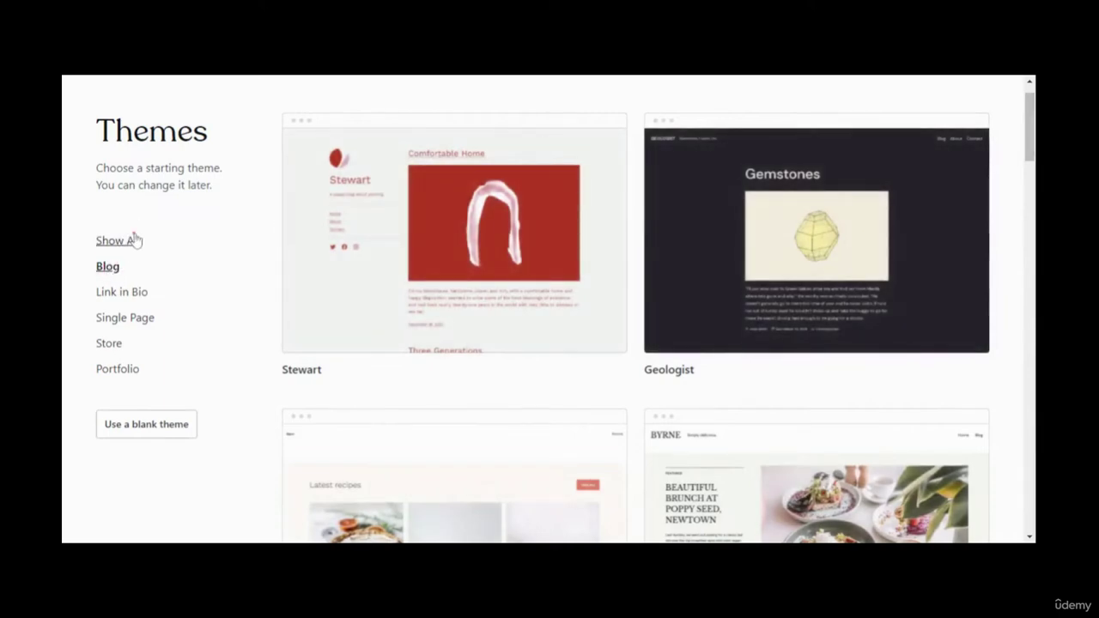
left_click(135, 239)
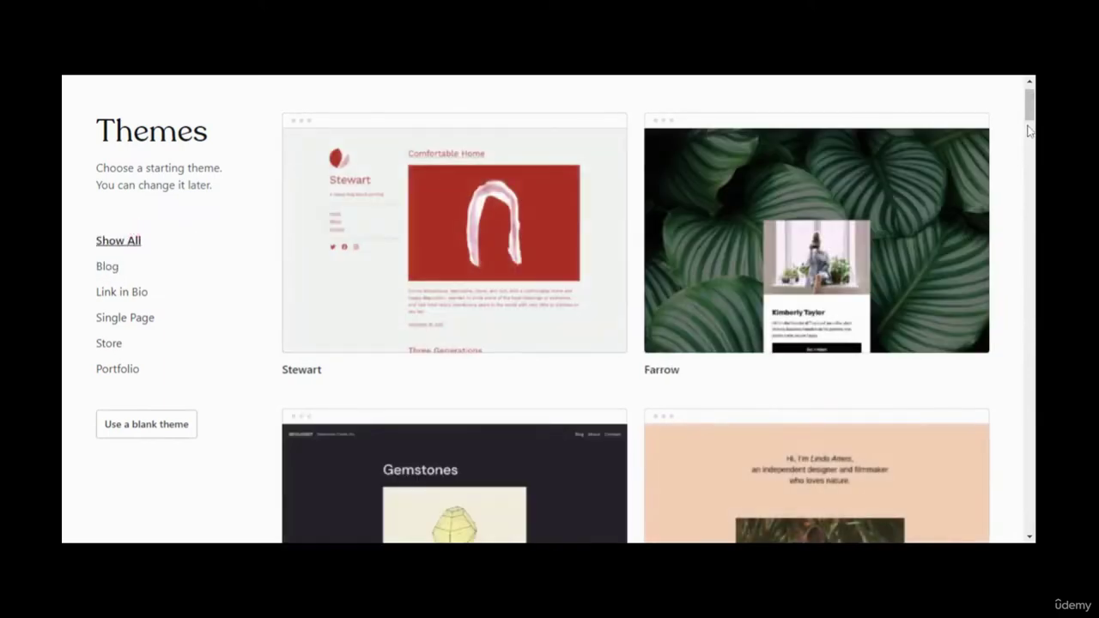
scroll(1029, 107, "down", 2)
scroll(549, 310, "down", 3)
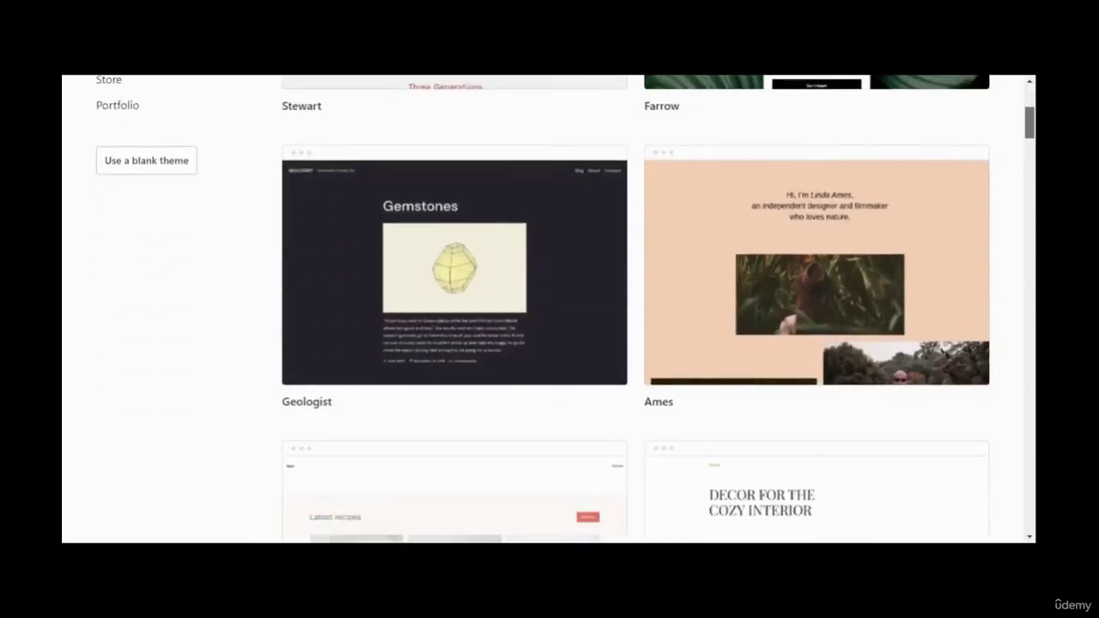
scroll(550, 309, "down", 4)
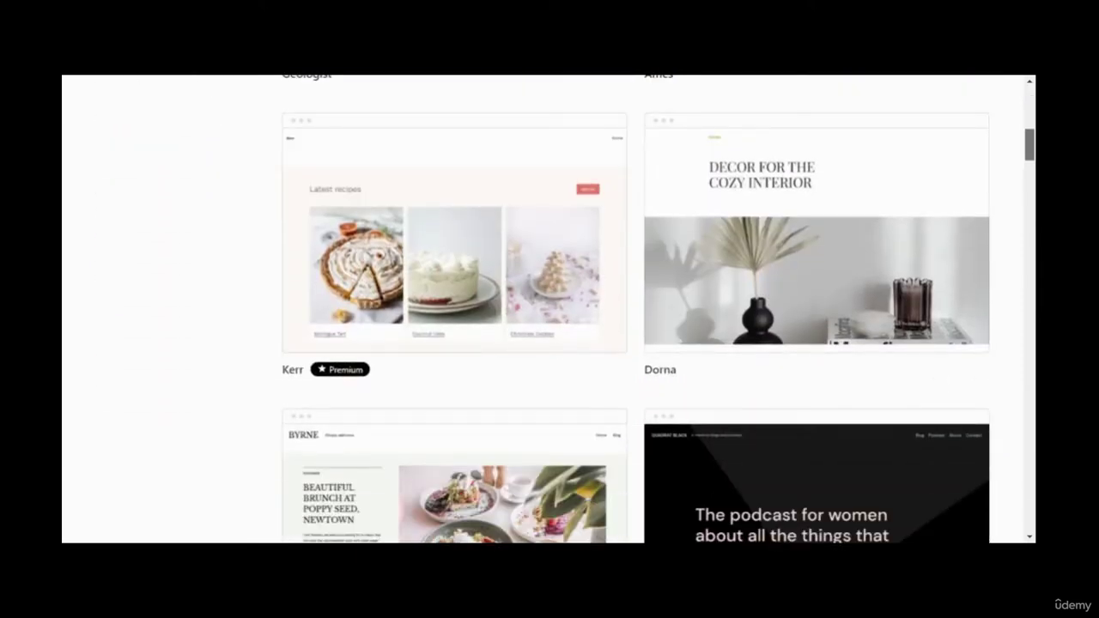
scroll(550, 309, "down", 3)
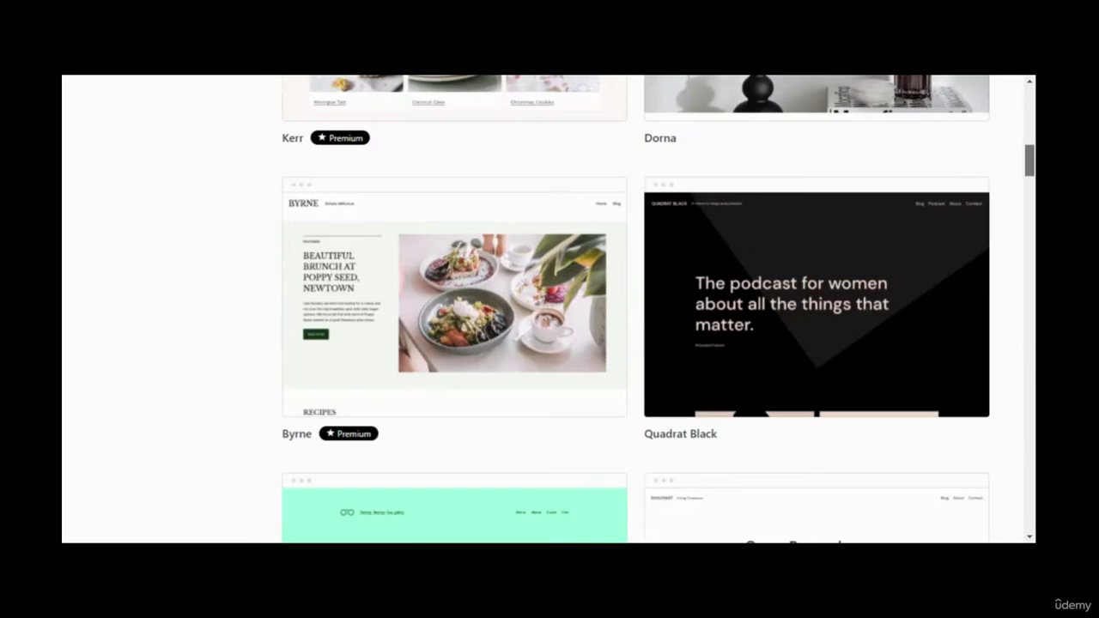
left_click_drag(1029, 163, 1030, 86)
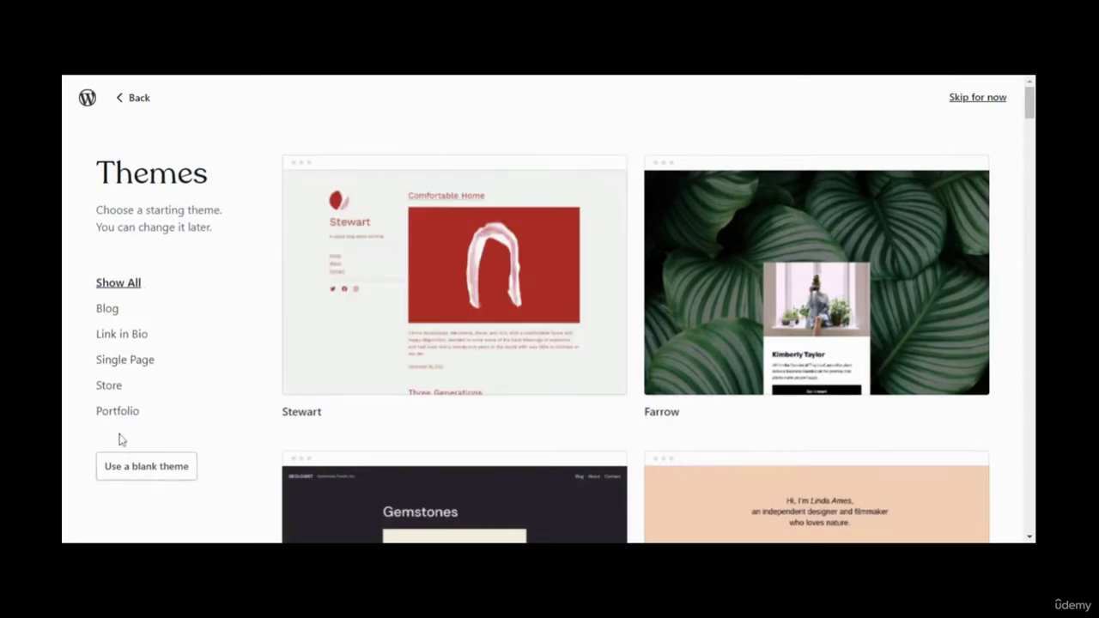
mouse_move(458, 324)
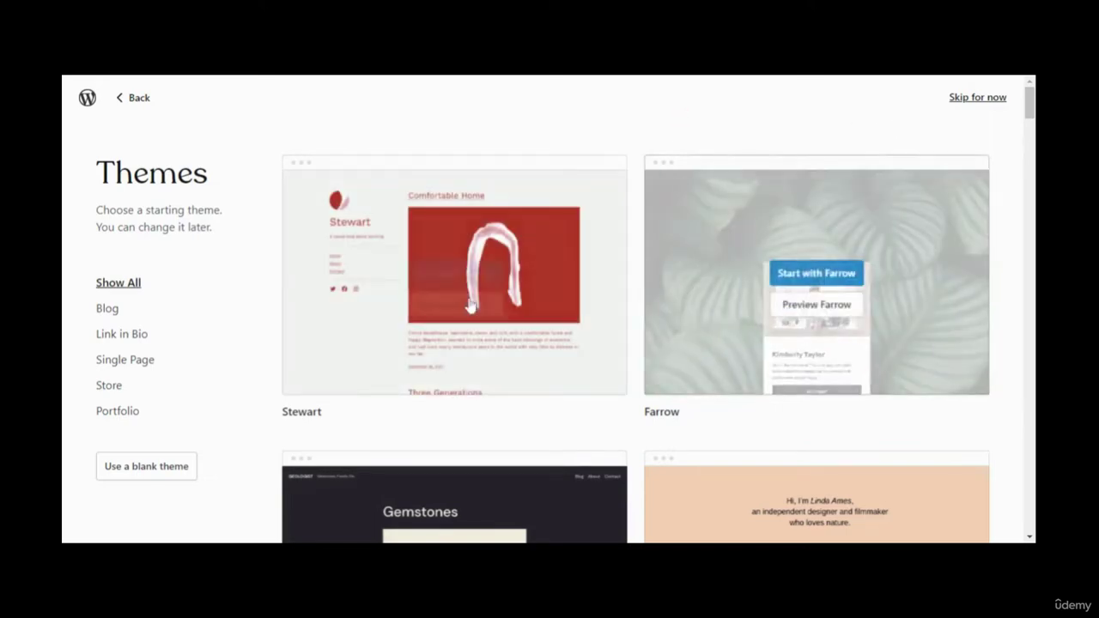
mouse_move(463, 296)
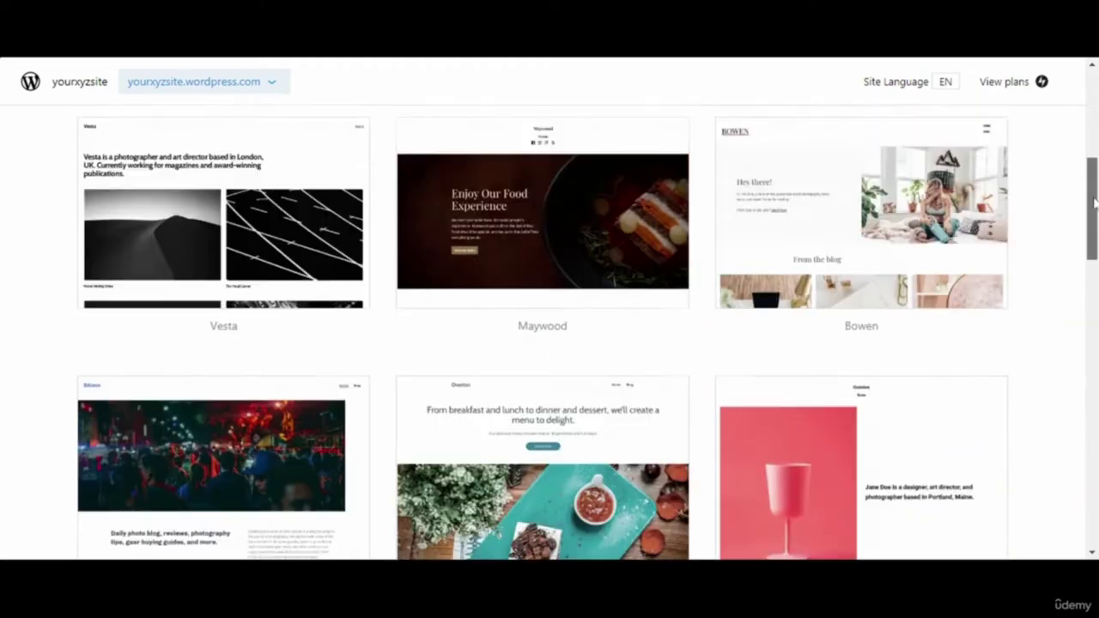
Choose the Overton design and scroll through its preview
scroll(1095, 170, "up", 3)
scroll(1095, 170, "down", 3)
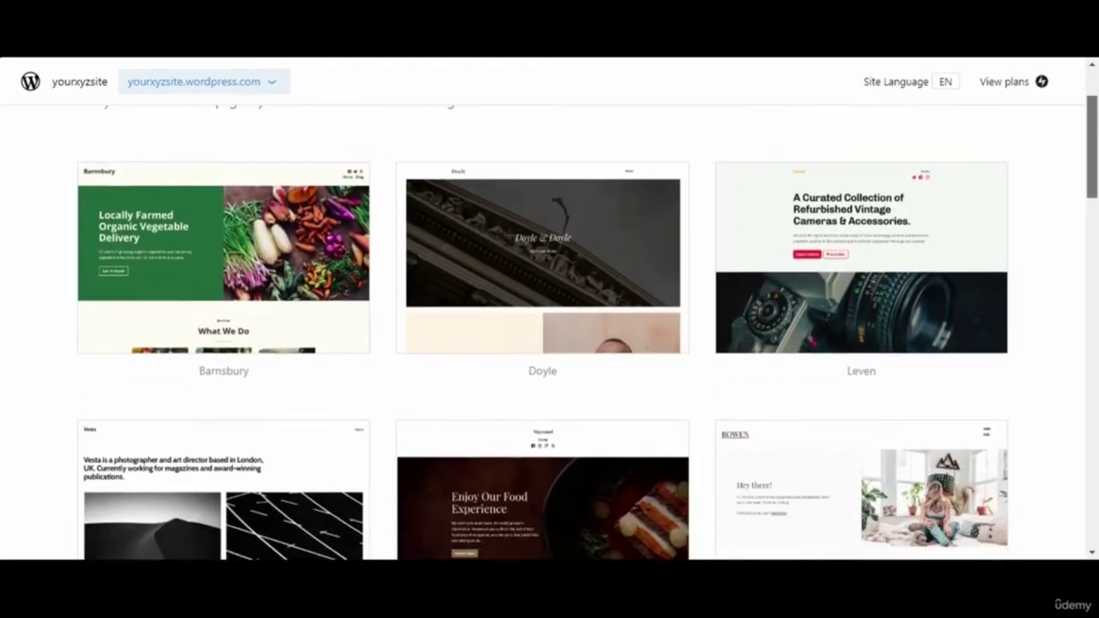
scroll(1083, 218, "down", 8)
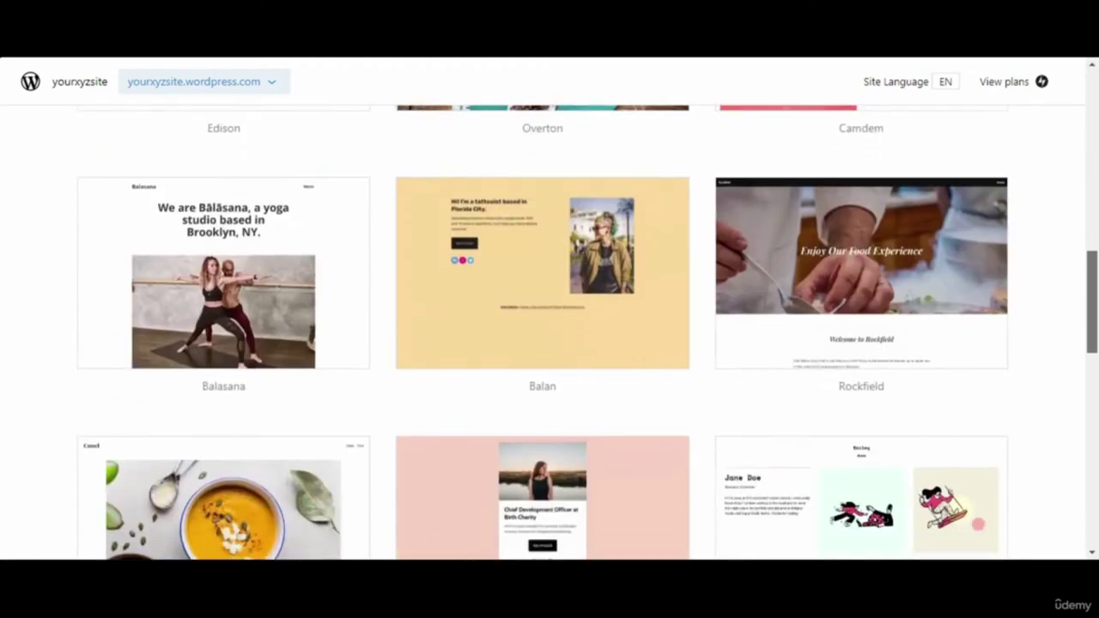
scroll(1084, 218, "up", 6)
scroll(1082, 212, "up", 5)
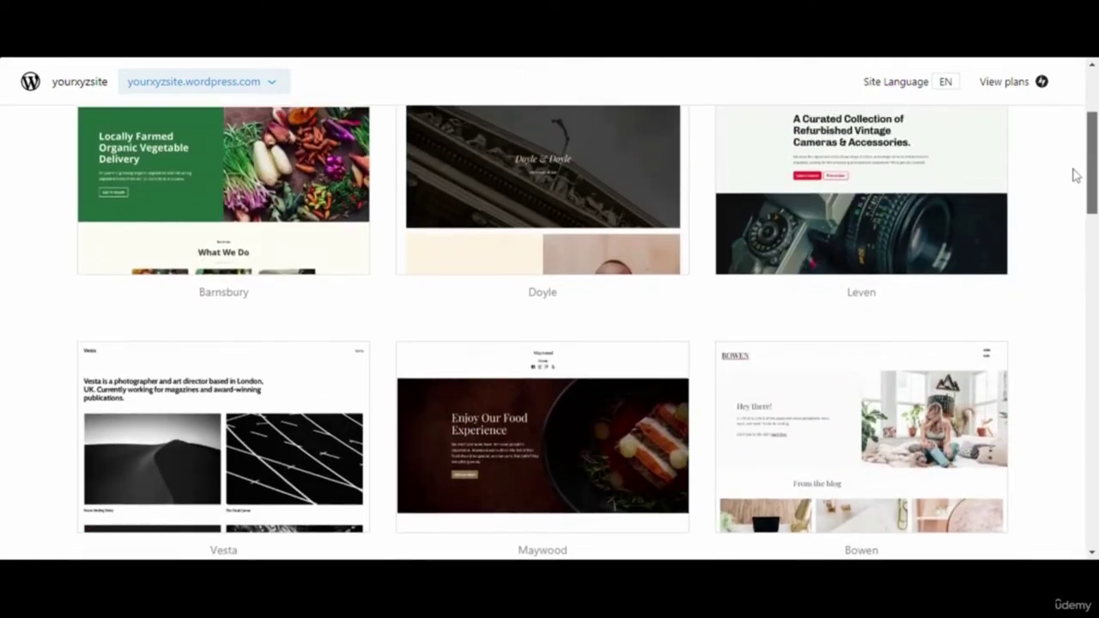
scroll(1071, 136, "down", 7)
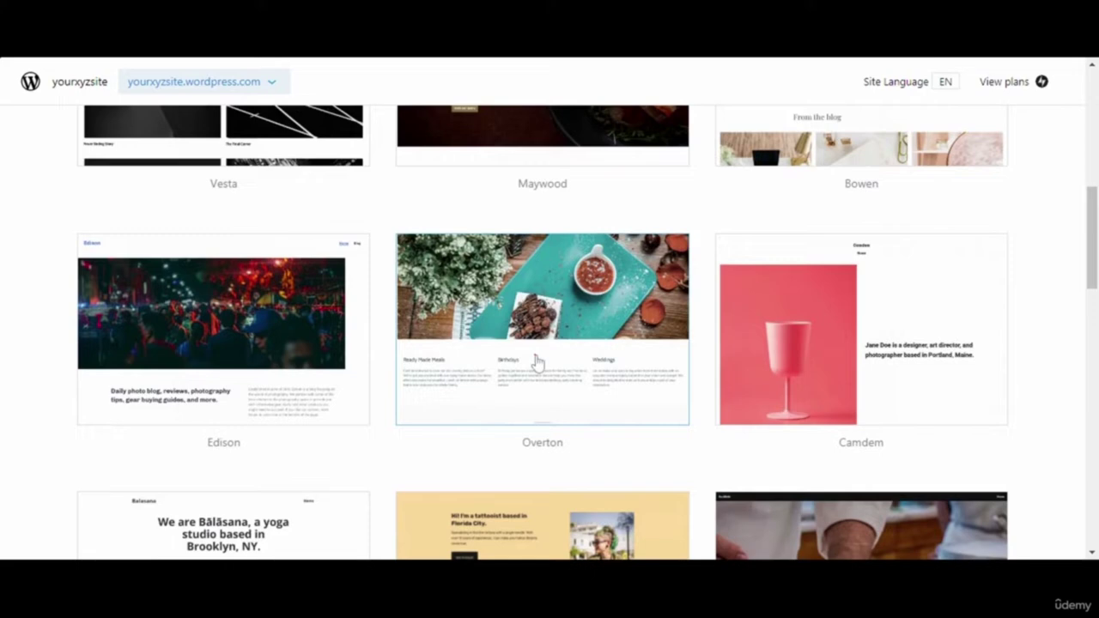
left_click(535, 360)
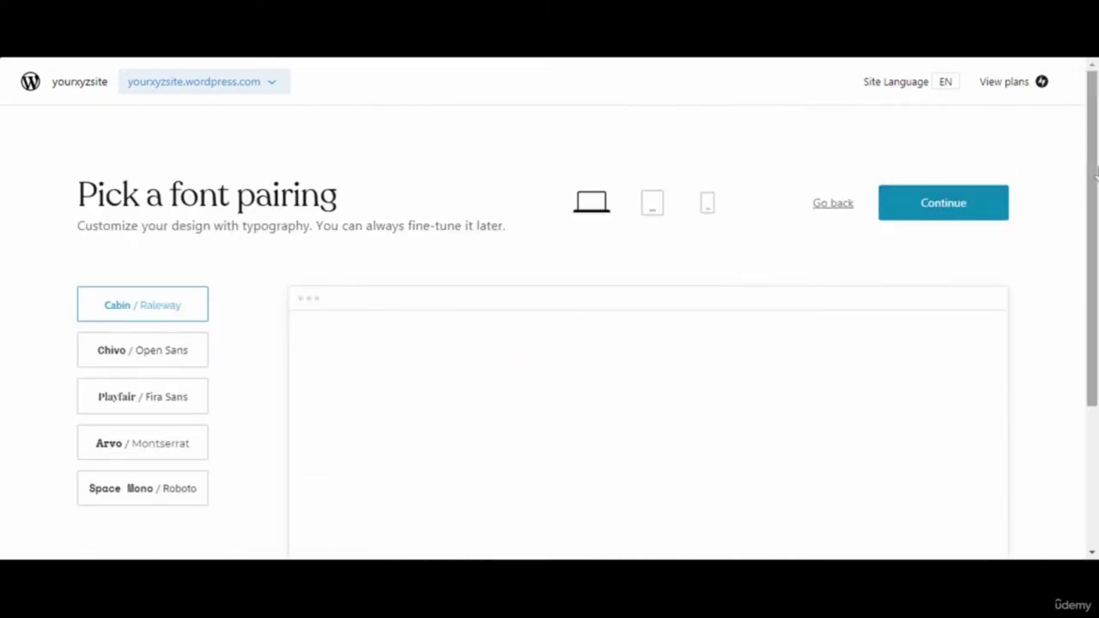
scroll(1092, 214, "down", 1)
left_click_drag(1093, 214, 1095, 332)
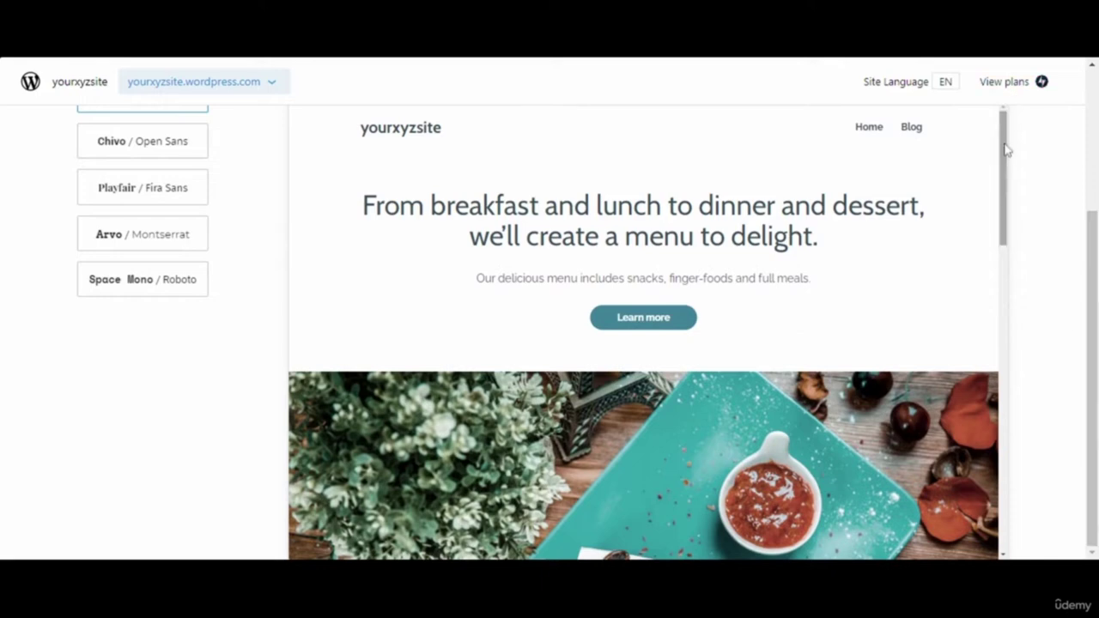
scroll(1006, 178, "down", 1)
left_click_drag(1006, 178, 1041, 494)
scroll(1079, 400, "up", 5)
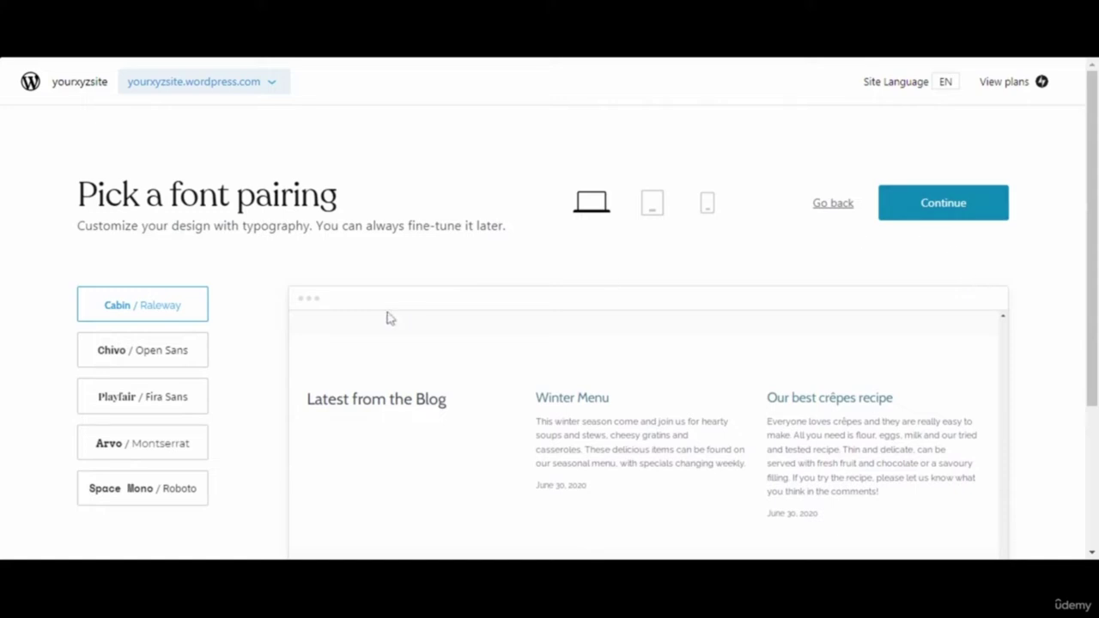
Preview Playfair, Arvo, Space Mono and Cabin pairings, then settle on Chivo / Open Sans
left_click(148, 348)
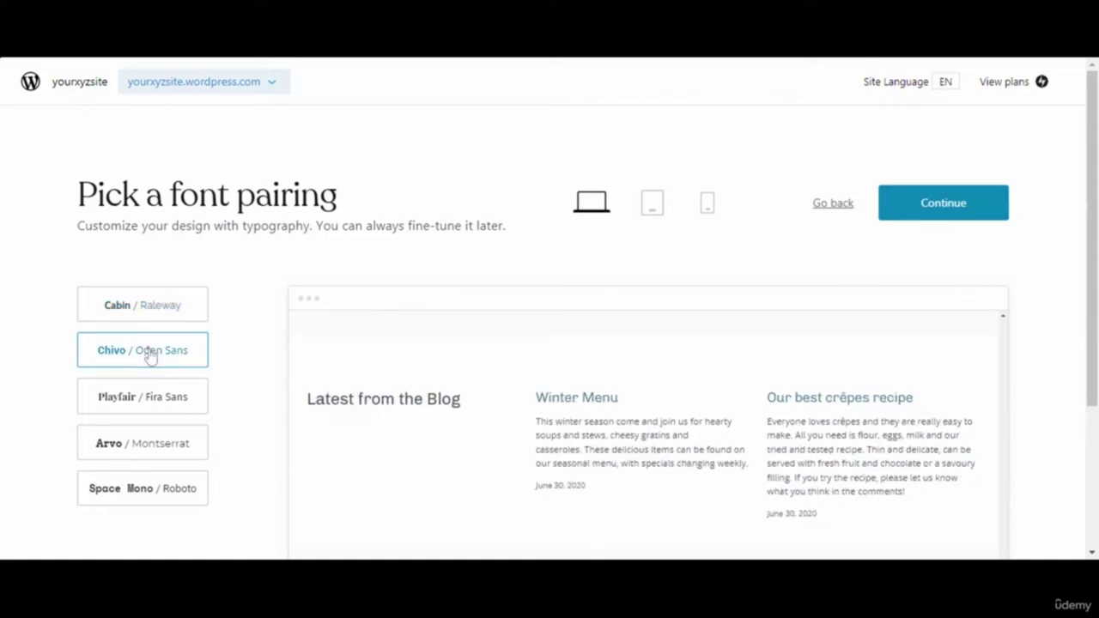
left_click(155, 396)
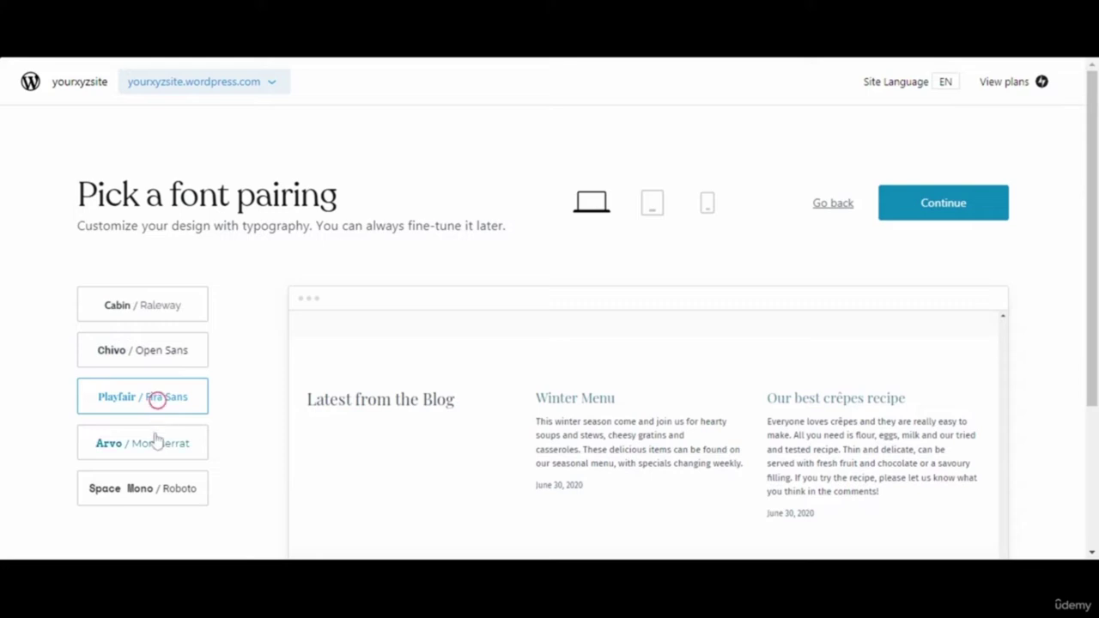
left_click(152, 438)
left_click(160, 483)
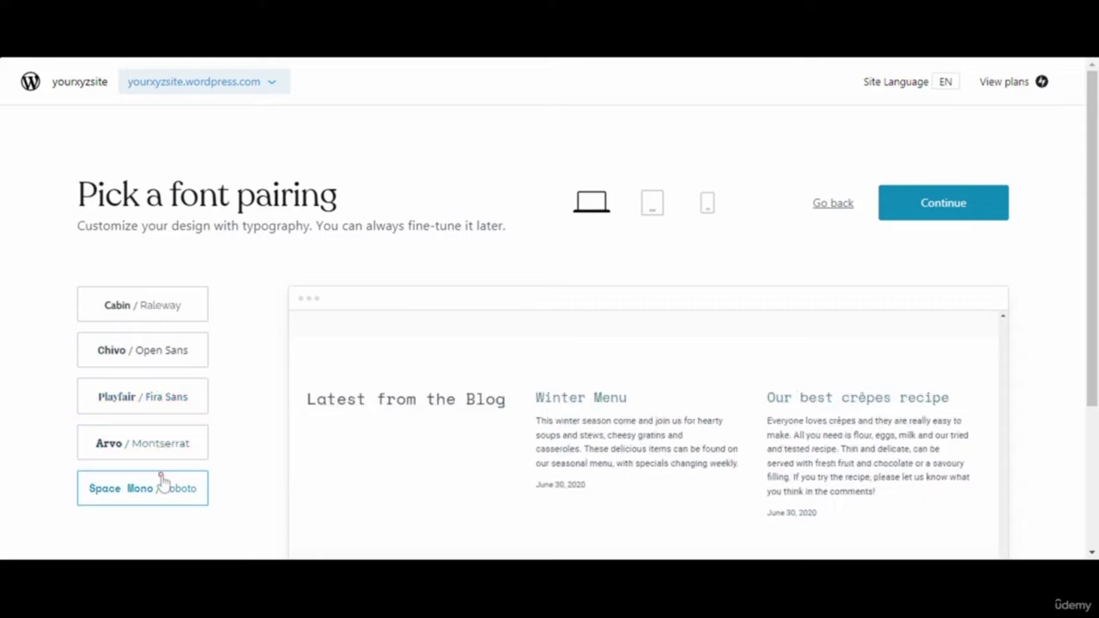
left_click(159, 353)
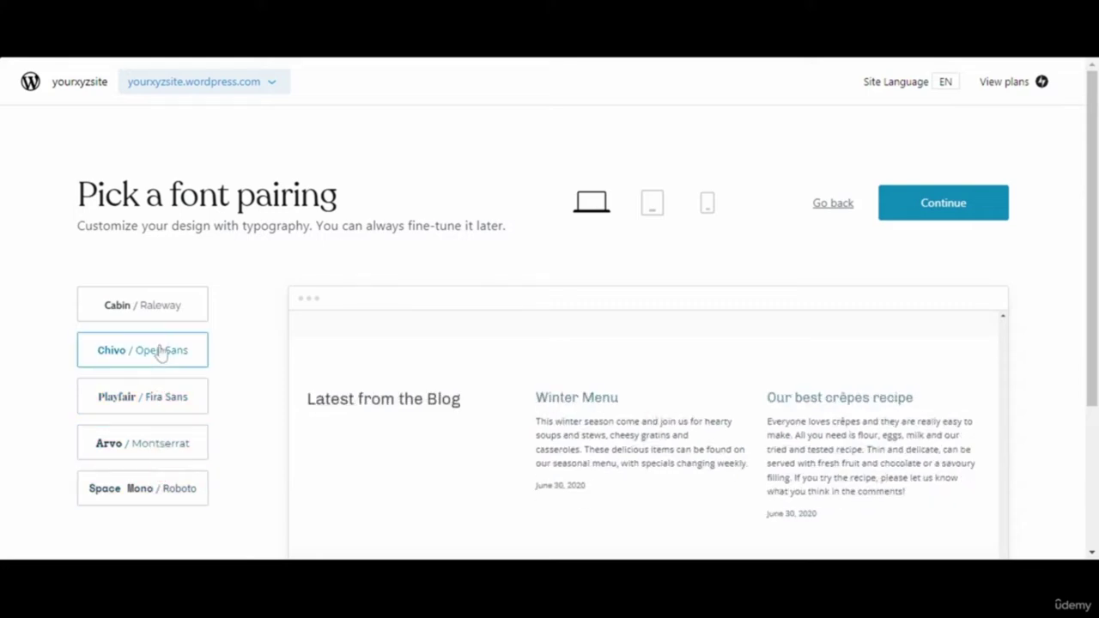
left_click(168, 314)
left_click(167, 339)
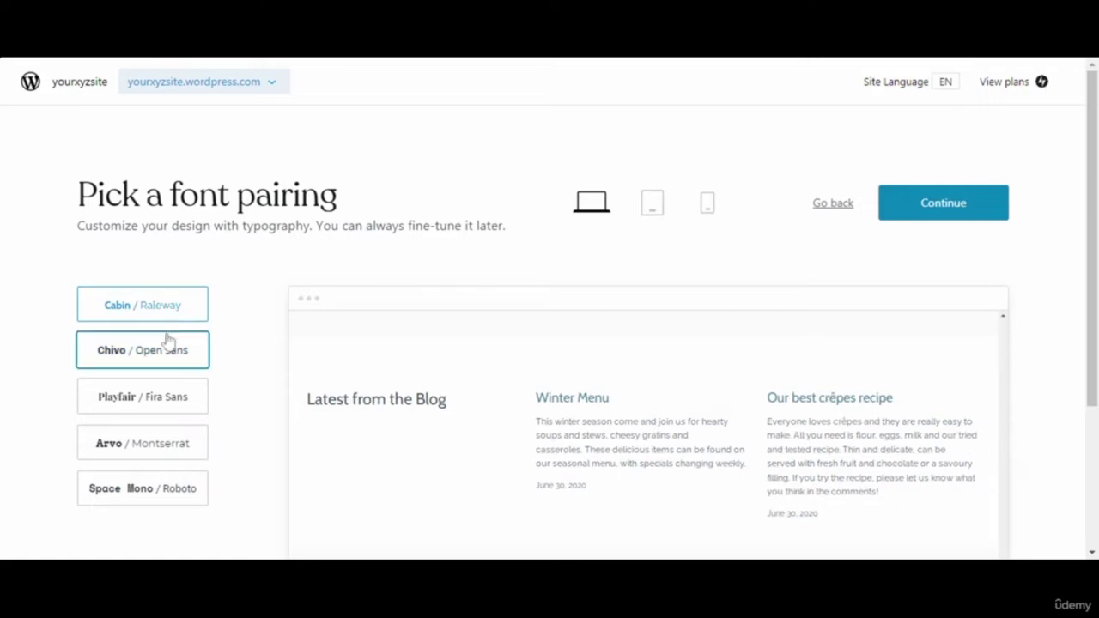
left_click(941, 206)
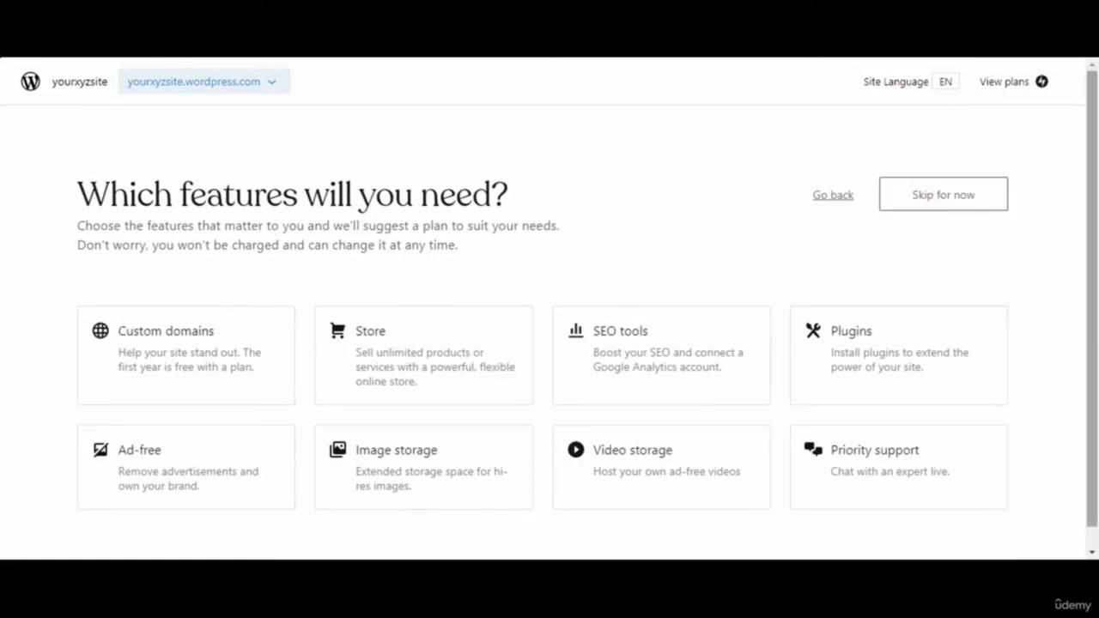
Skip the features step and compare plan prices with monthly and annual billing
scroll(550, 344, "down", 1)
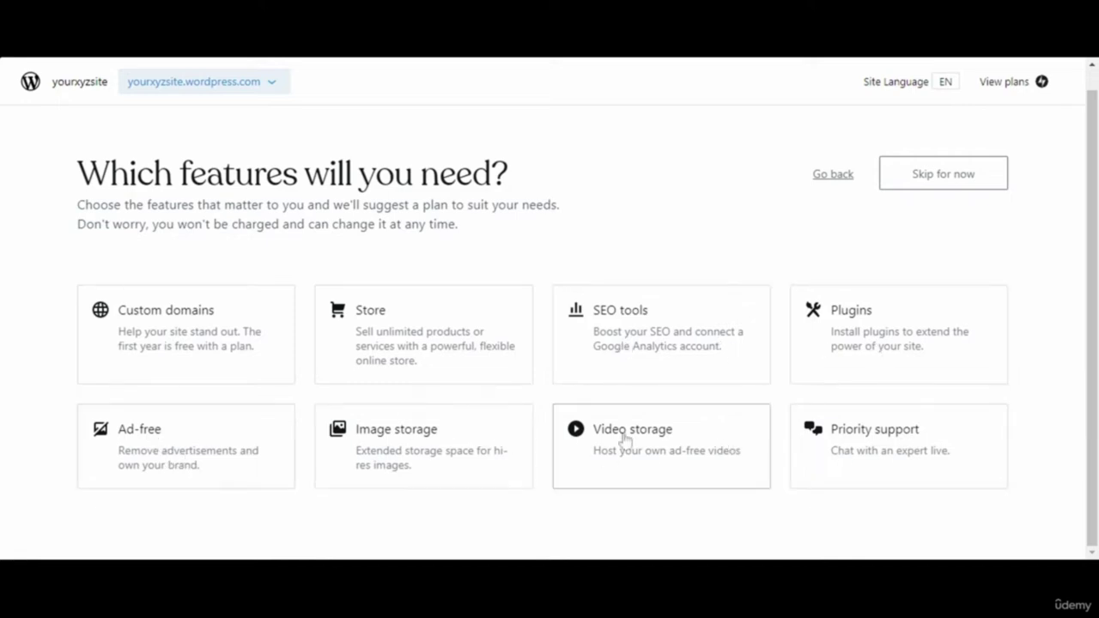
left_click(925, 185)
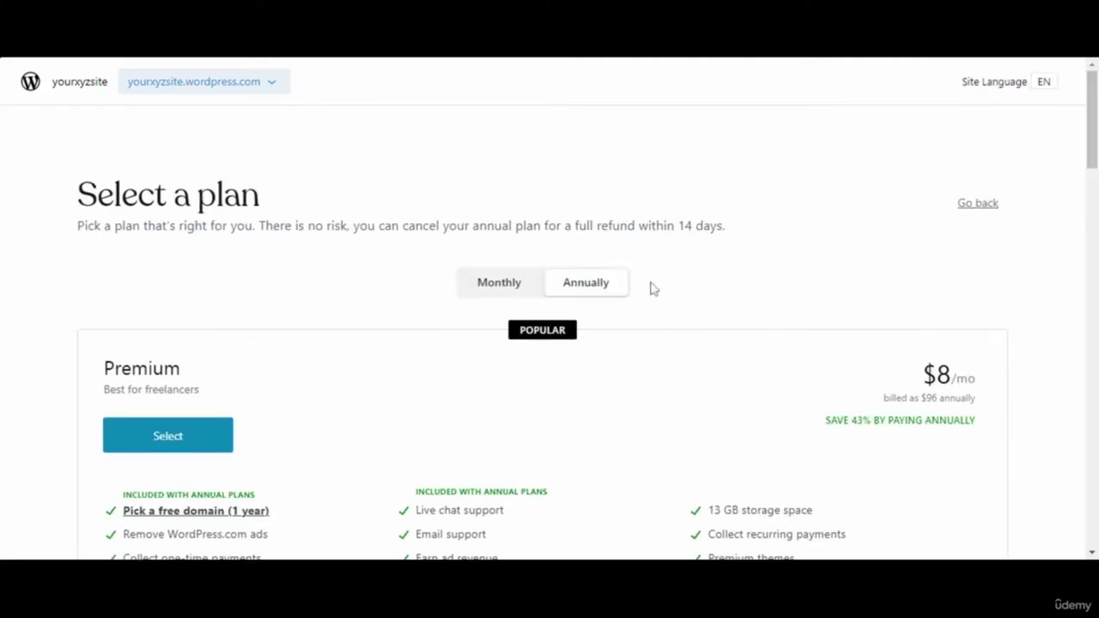
left_click(504, 292)
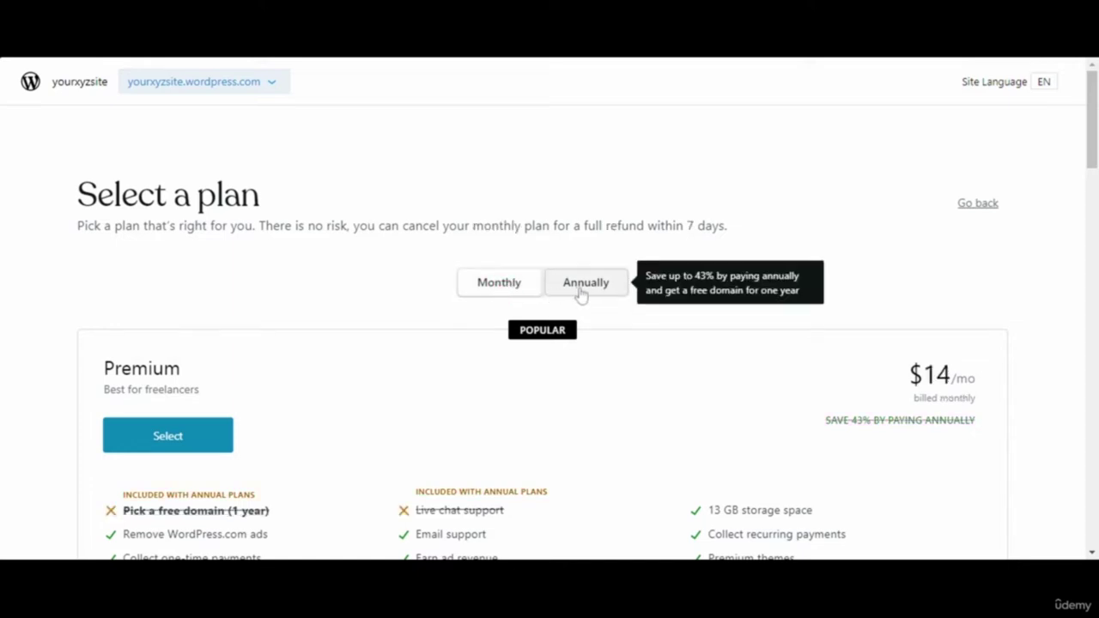
left_click(582, 290)
scroll(549, 344, "down", 10)
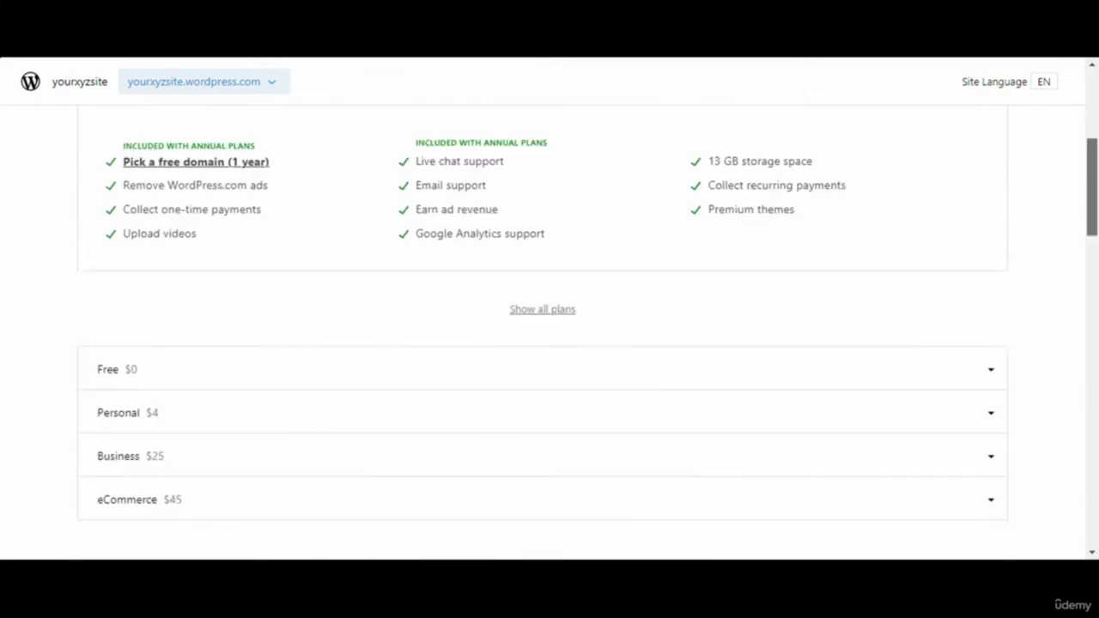
scroll(549, 343, "up", 3)
scroll(550, 343, "up", 2)
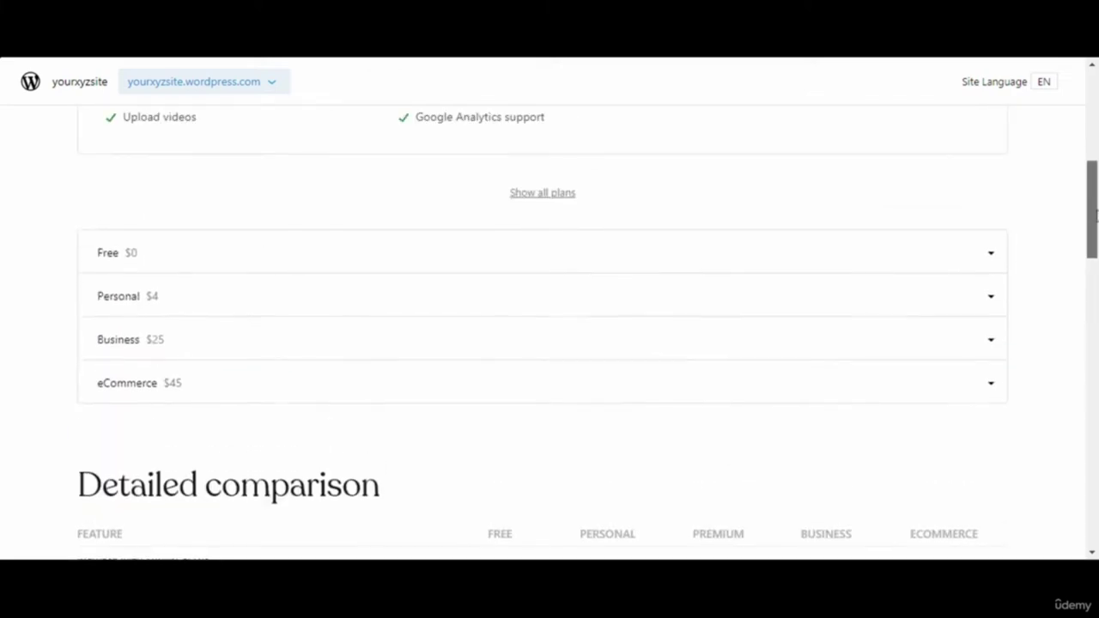
Expand the Free plan's details and select the Free plan
left_click(994, 261)
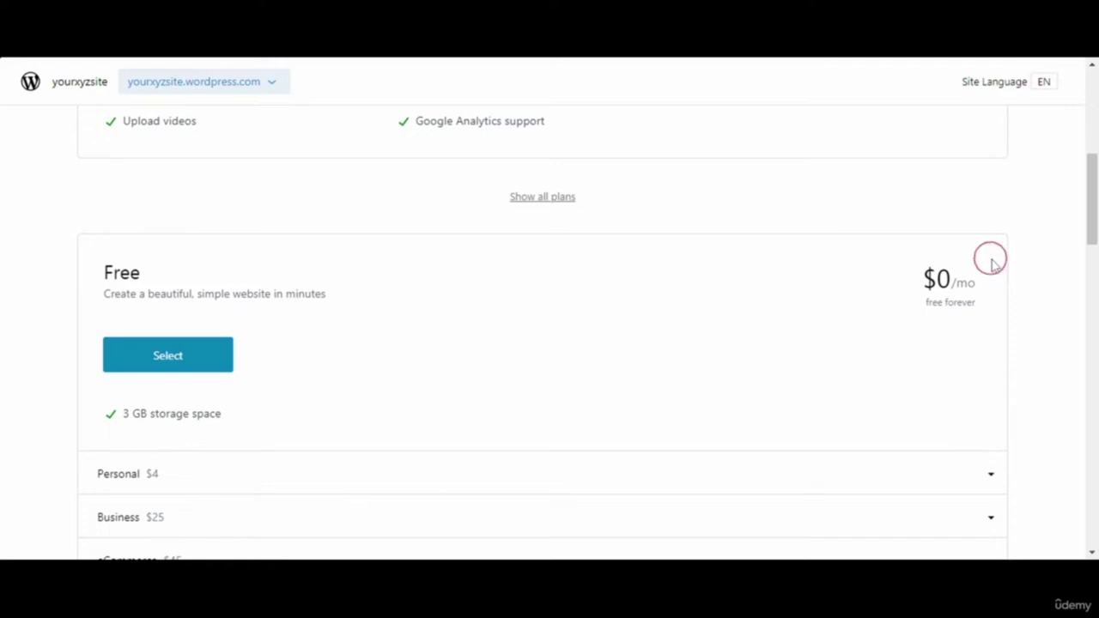
scroll(1094, 215, "up", 1)
scroll(549, 344, "up", 5)
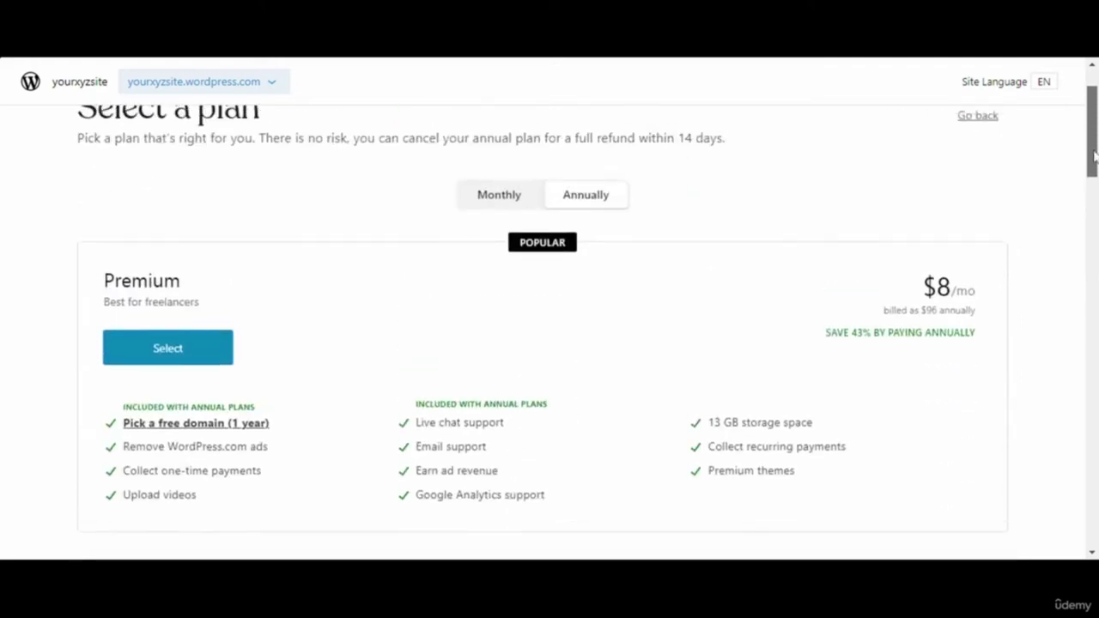
scroll(549, 343, "down", 9)
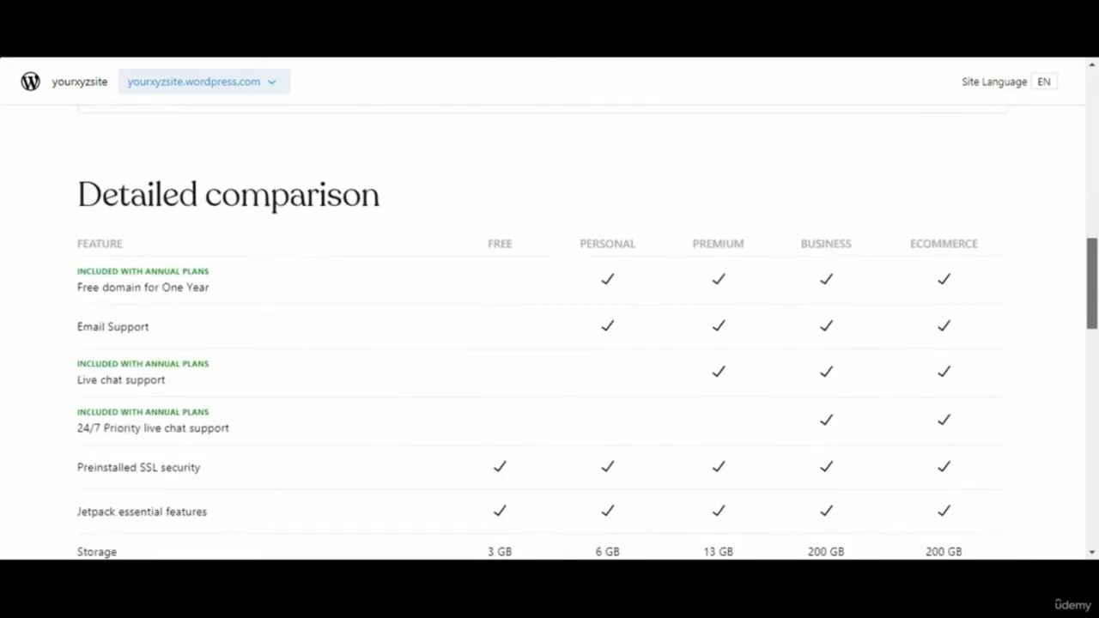
scroll(550, 326, "down", 7)
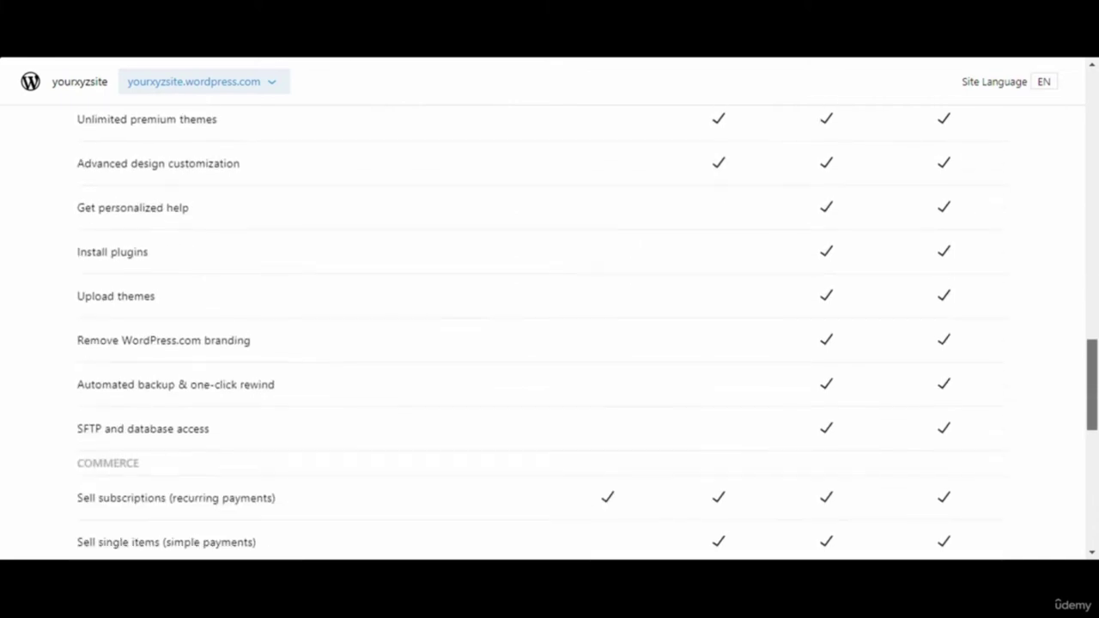
left_click_drag(1084, 408, 1060, 240)
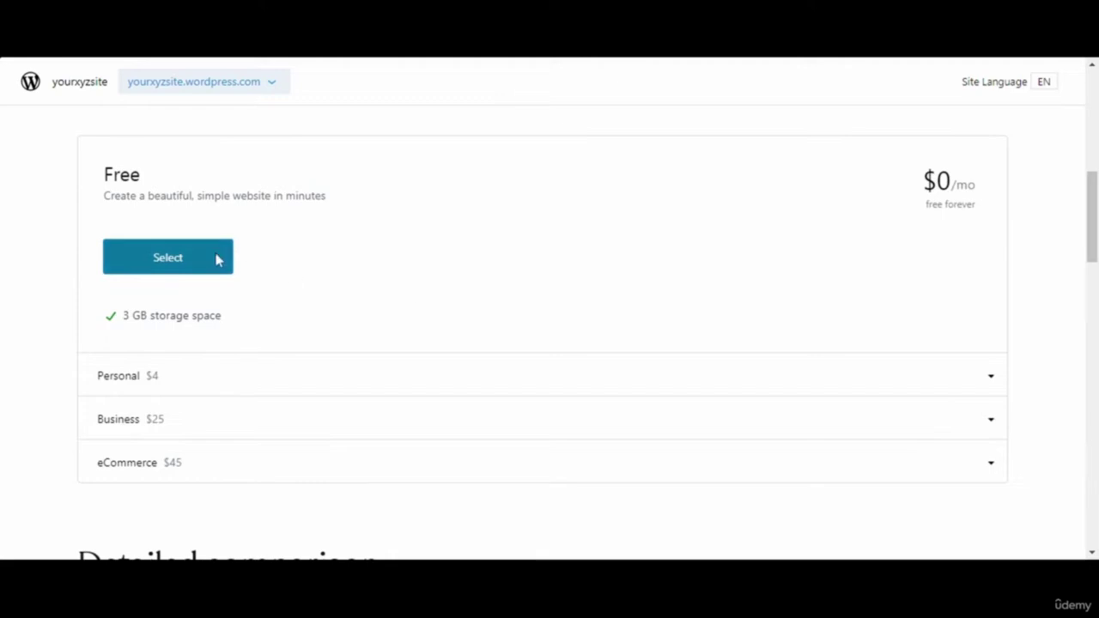
left_click(167, 267)
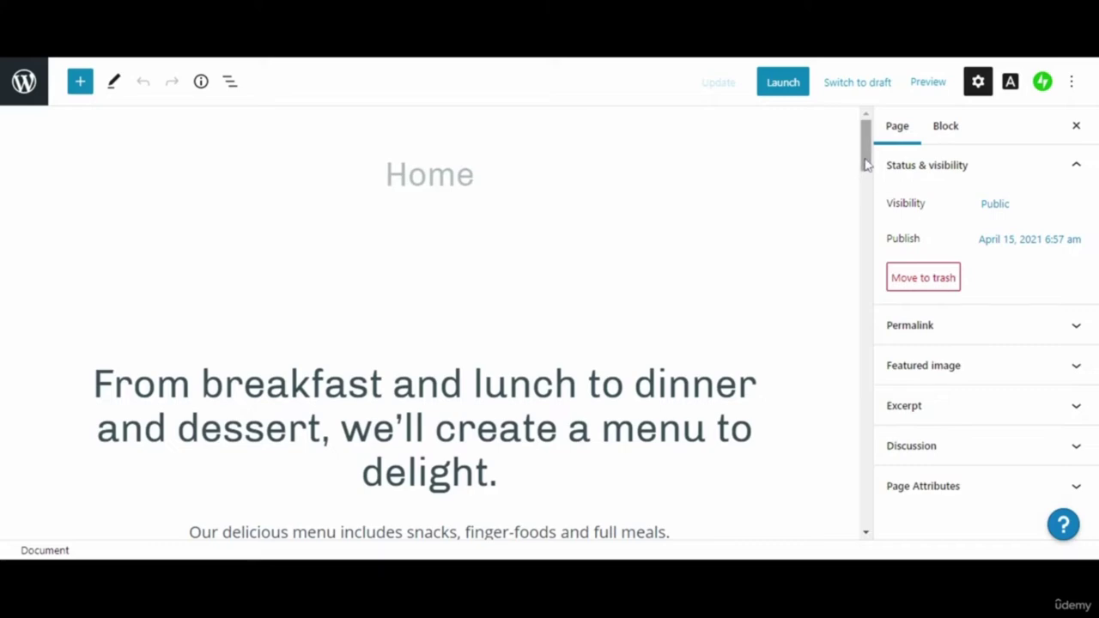
Check the Home page's Status & visibility and Permalink settings, keeping visibility Public
left_click_drag(866, 163, 833, 160)
left_click(1028, 173)
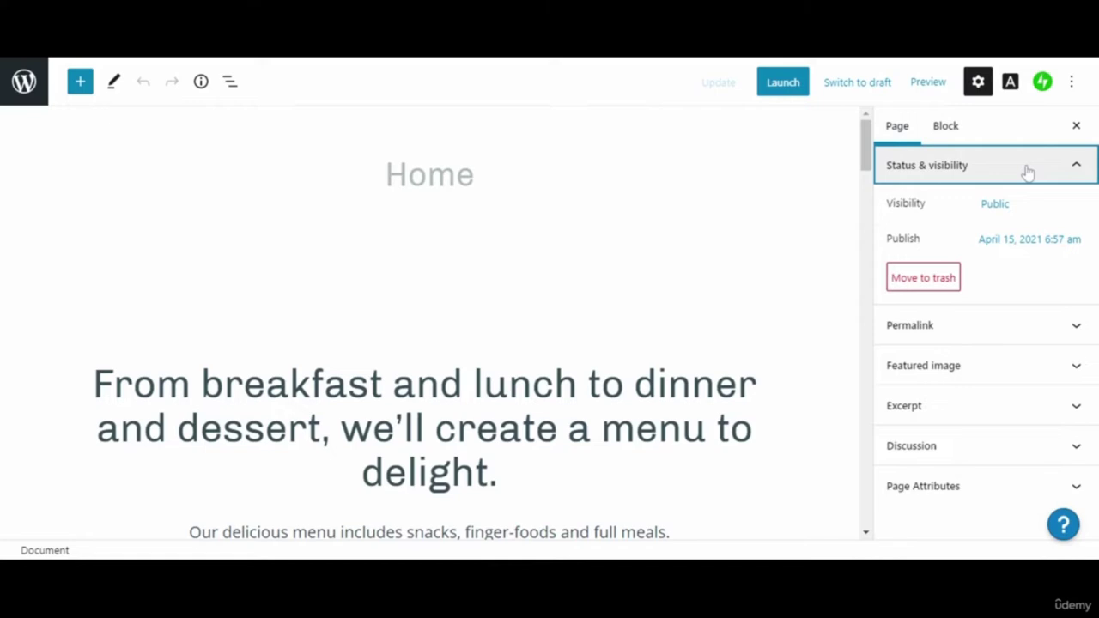
left_click(1027, 173)
left_click(1005, 212)
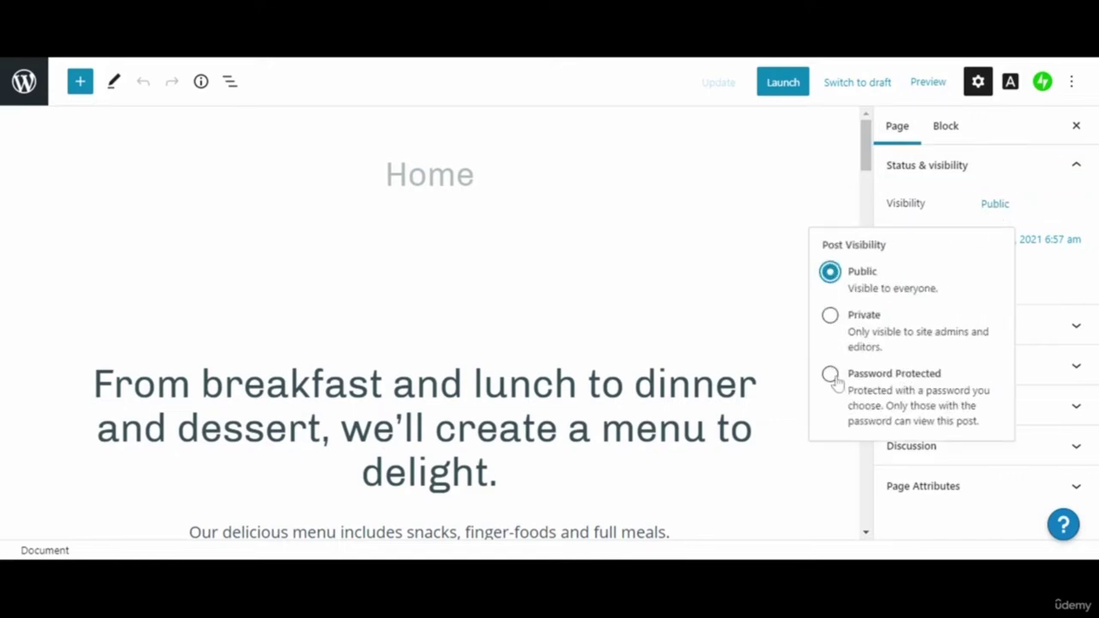
left_click(1045, 171)
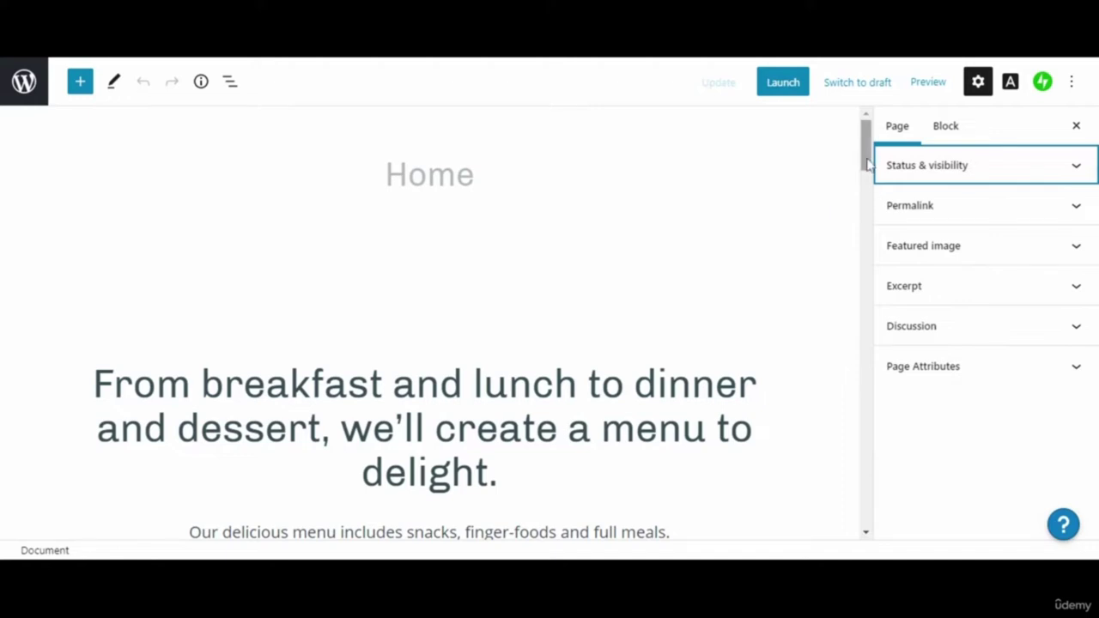
left_click(905, 218)
left_click(904, 219)
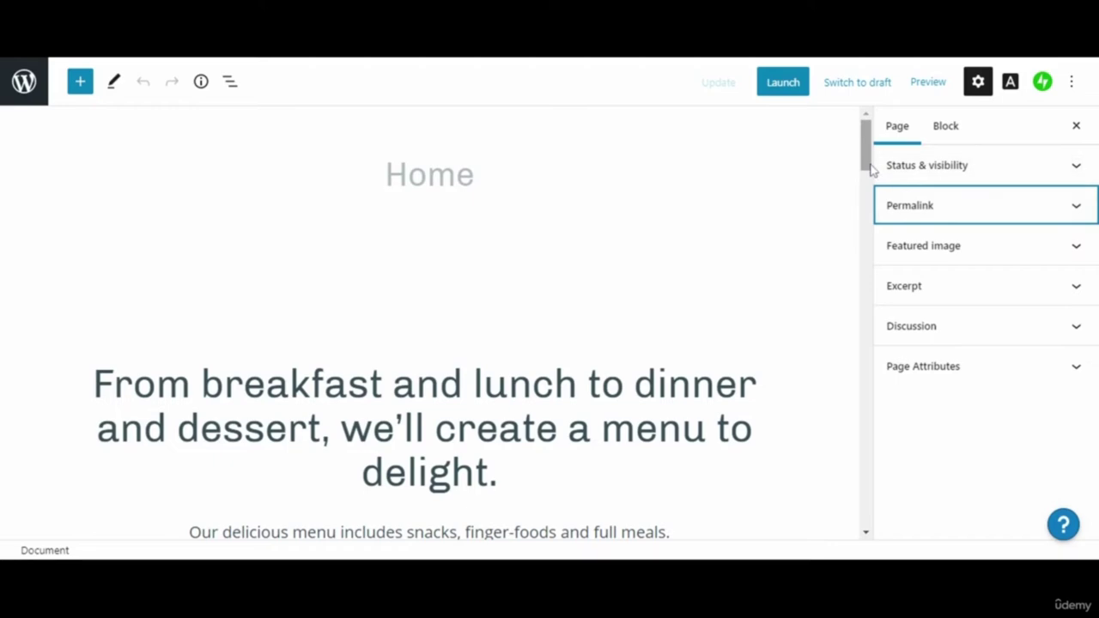
left_click_drag(869, 172, 876, 272)
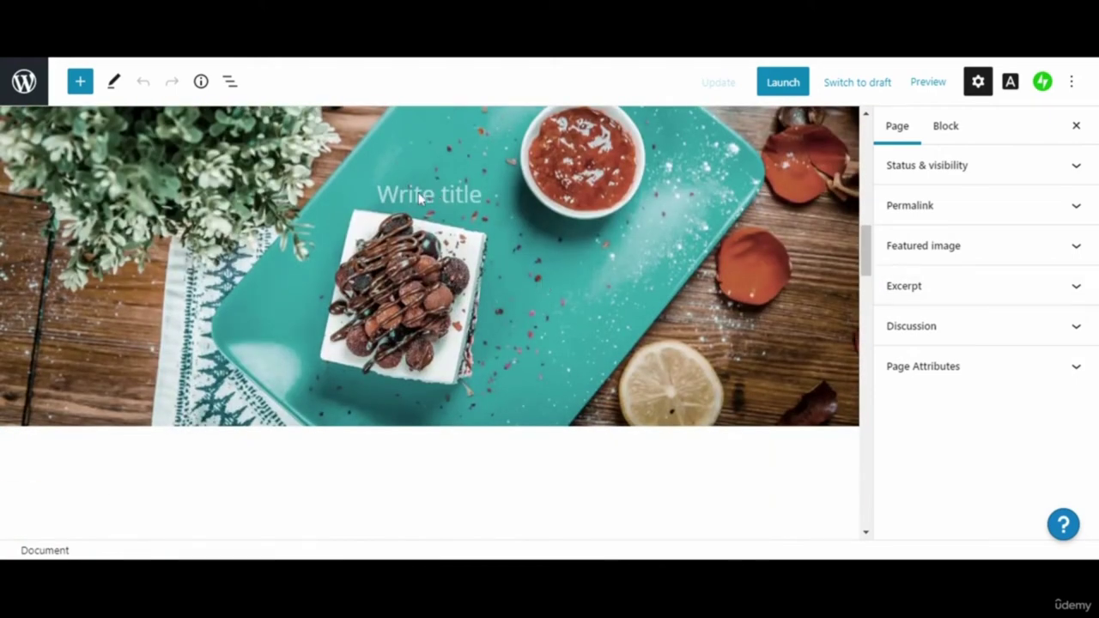
Select the Cover block and type 'My Food Blog' into its title placeholder
left_click(856, 268)
mouse_move(859, 246)
left_mouse_down()
mouse_move(856, 198)
mouse_move(856, 240)
left_mouse_up()
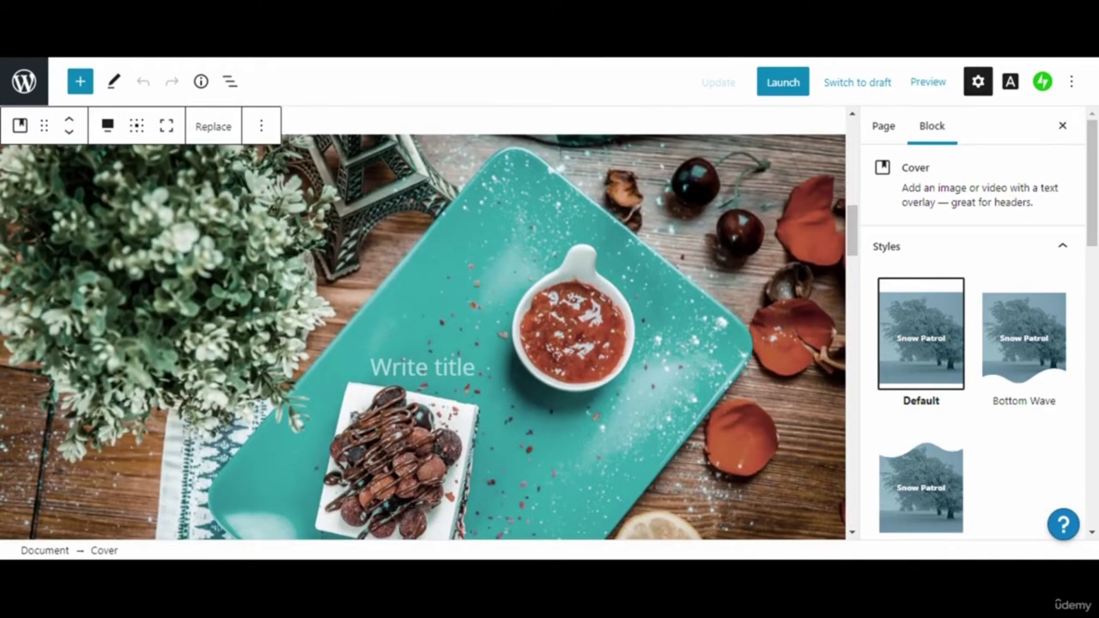
left_click(422, 367)
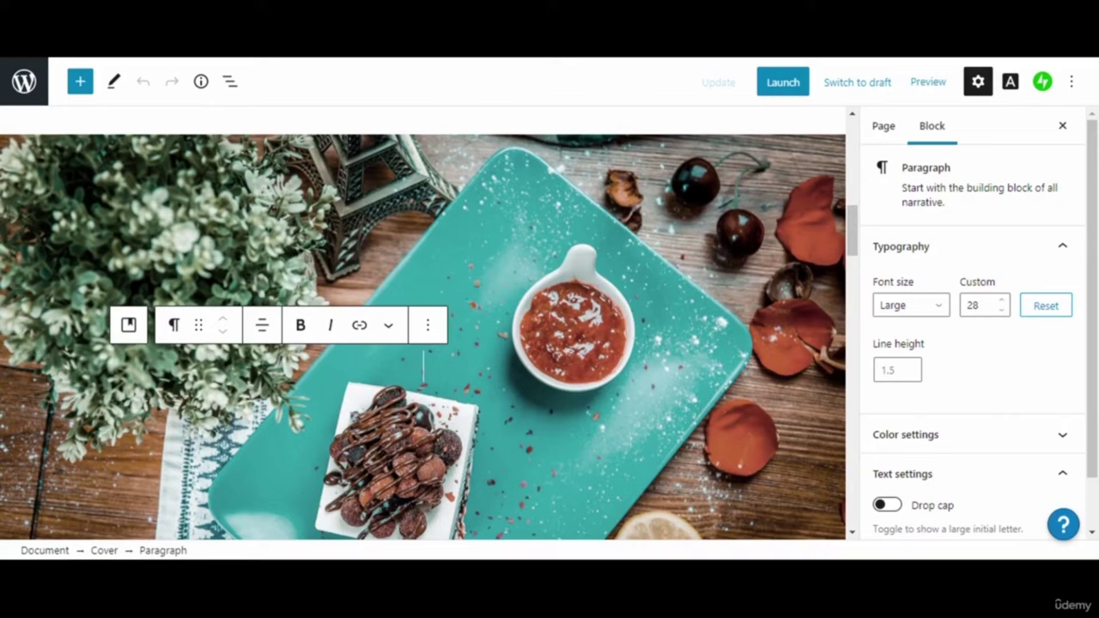
type("My")
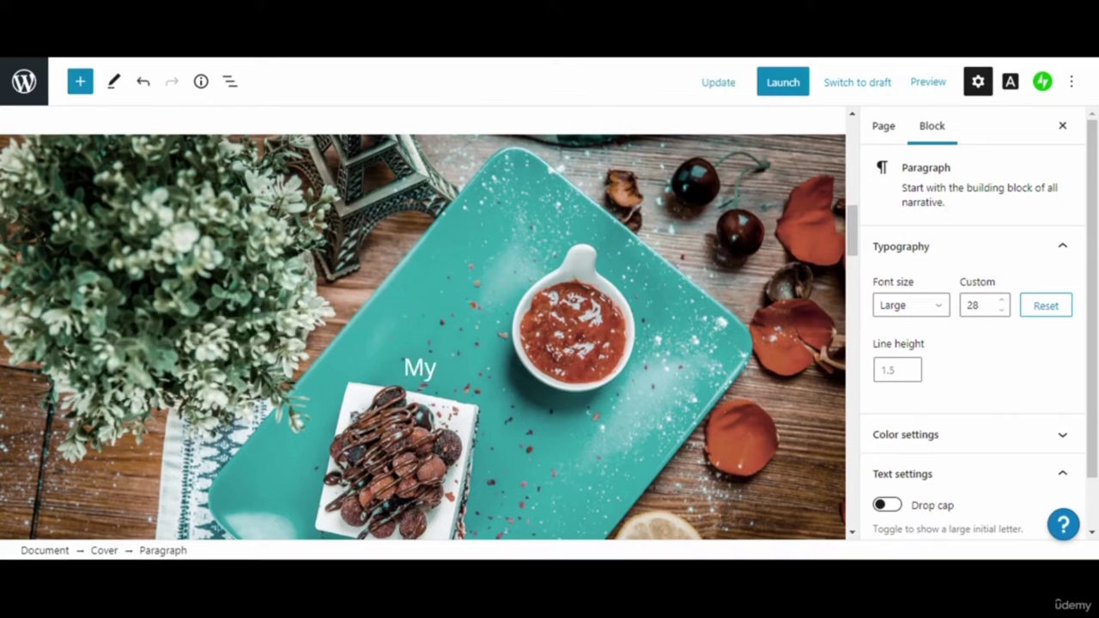
type(" Food")
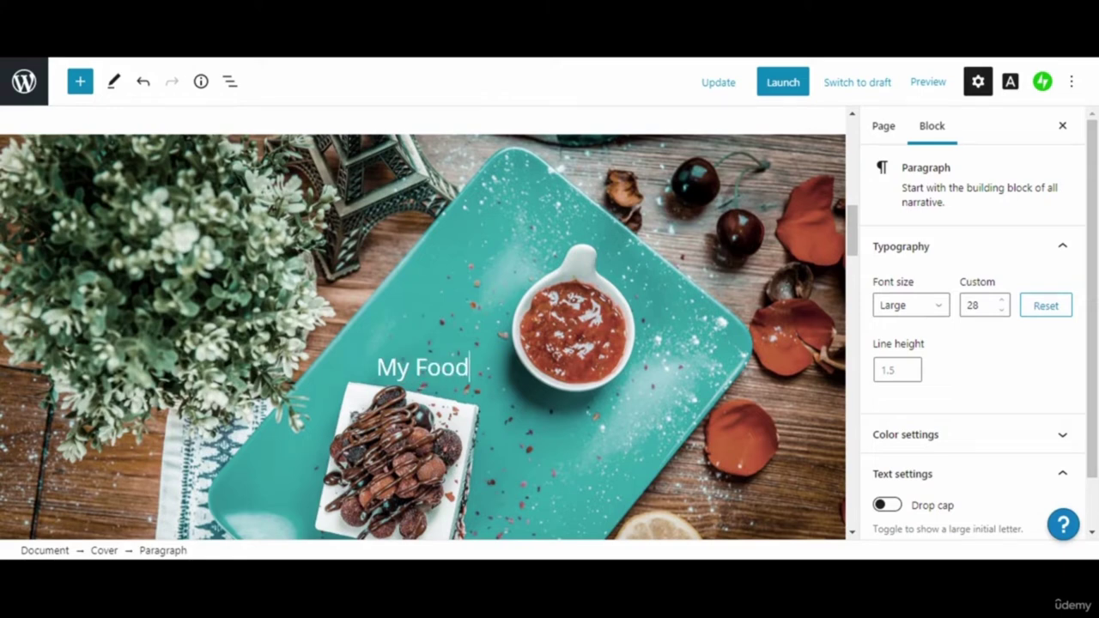
type(" B")
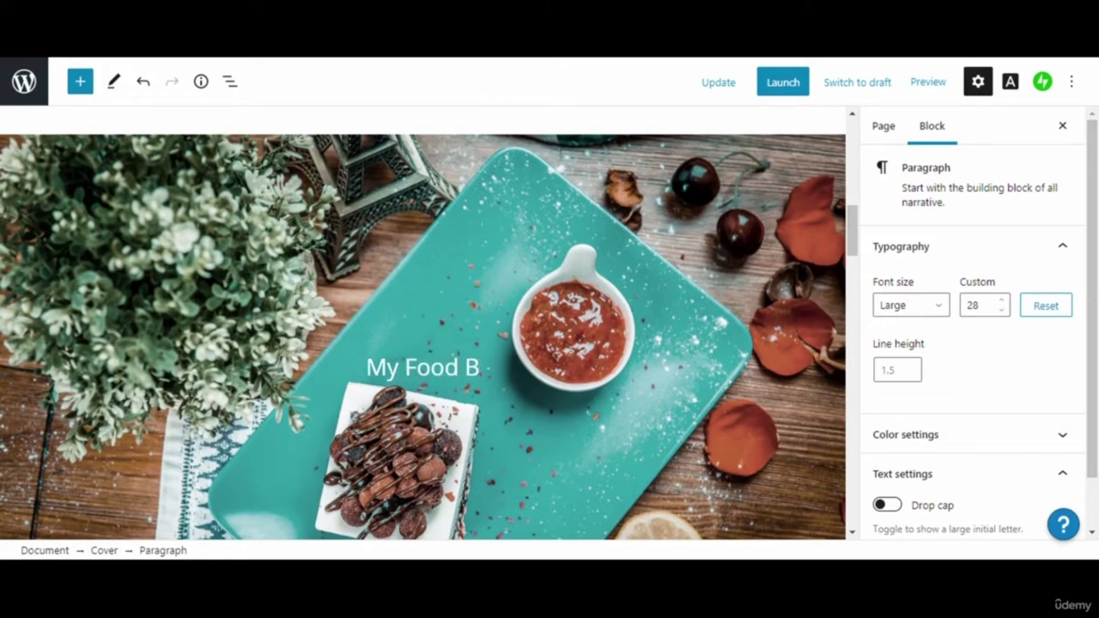
type("log")
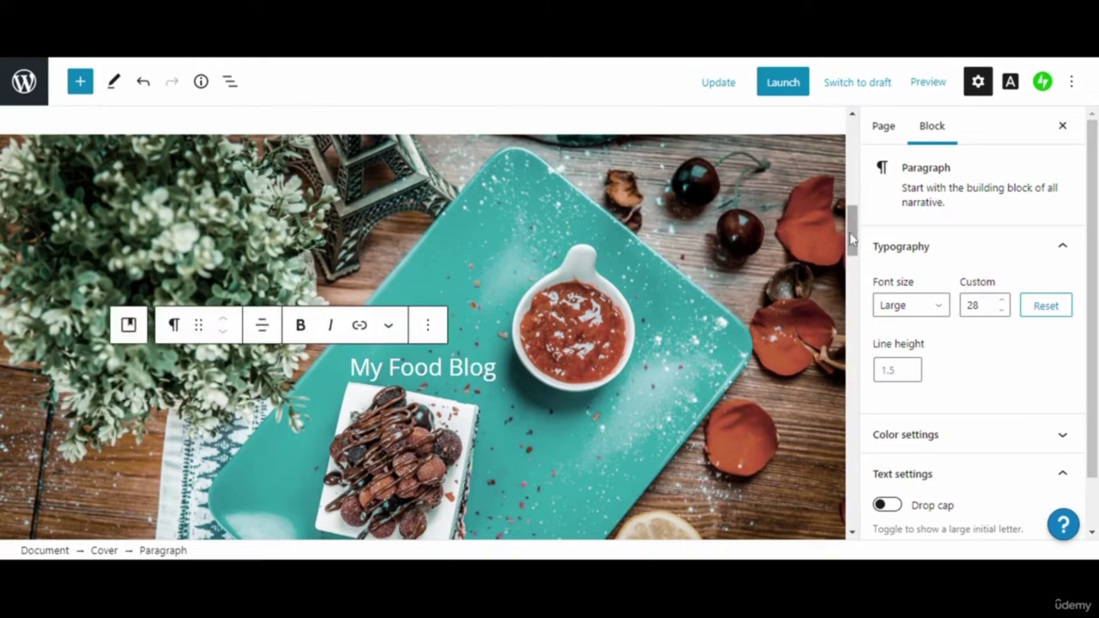
scroll(848, 232, "down", 2)
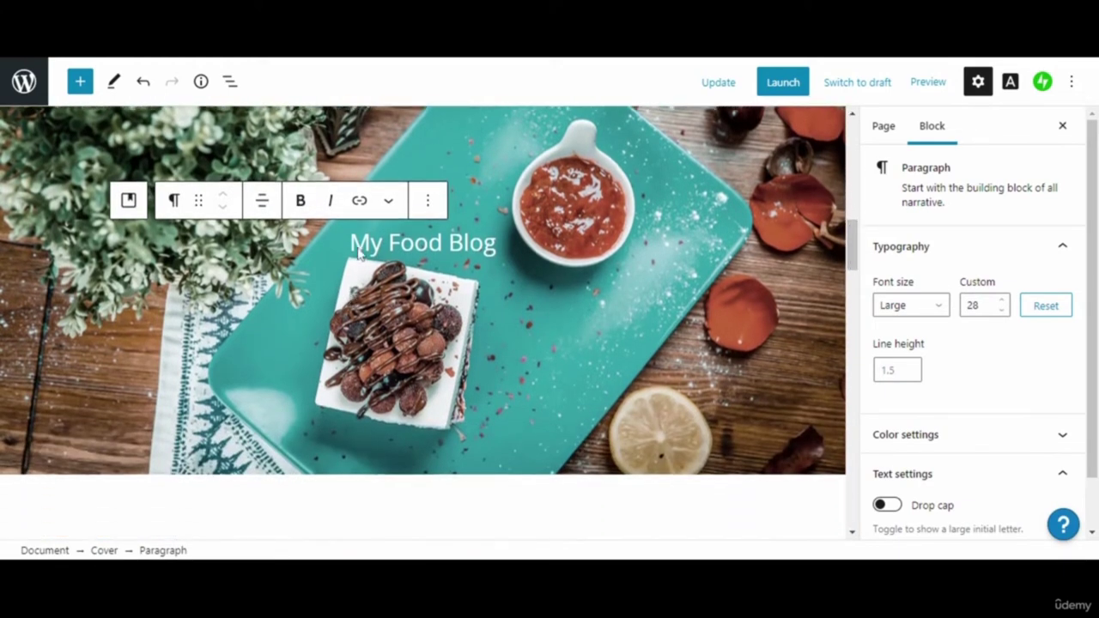
Bold the 'My Food Blog' title and give it a custom yellow-green text colour
left_click_drag(350, 243, 497, 244)
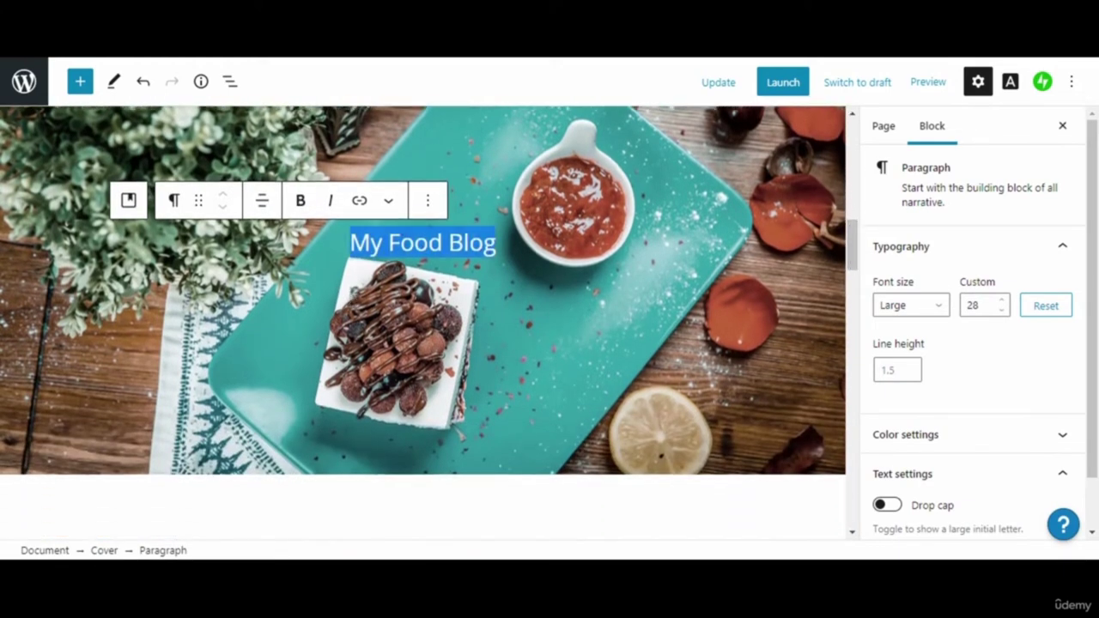
left_click(301, 202)
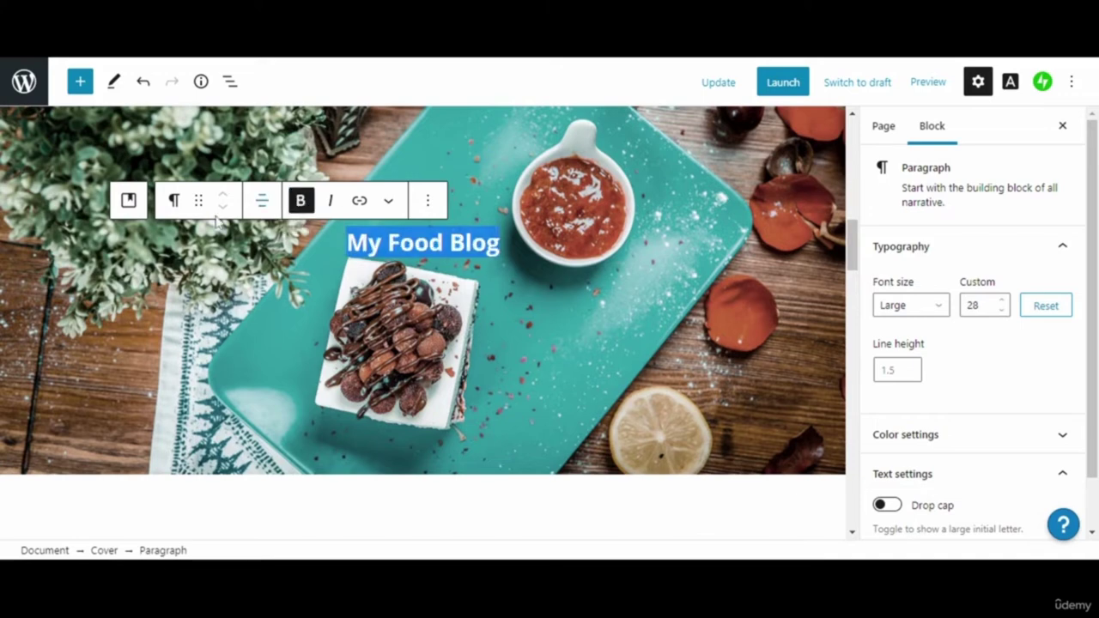
left_click(389, 202)
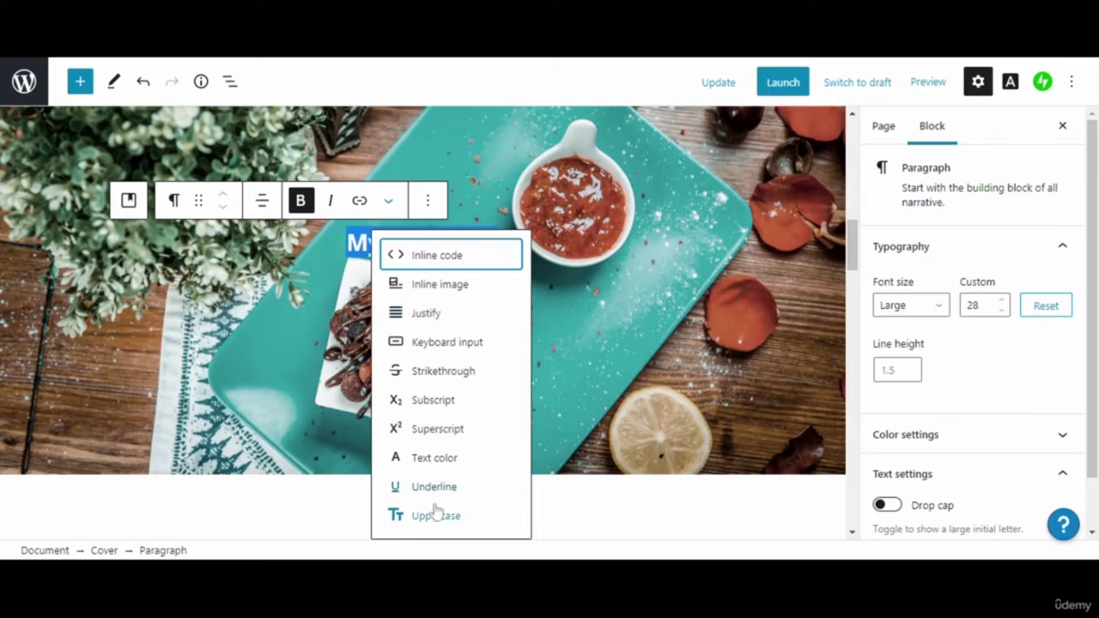
left_click(433, 460)
left_click(433, 460)
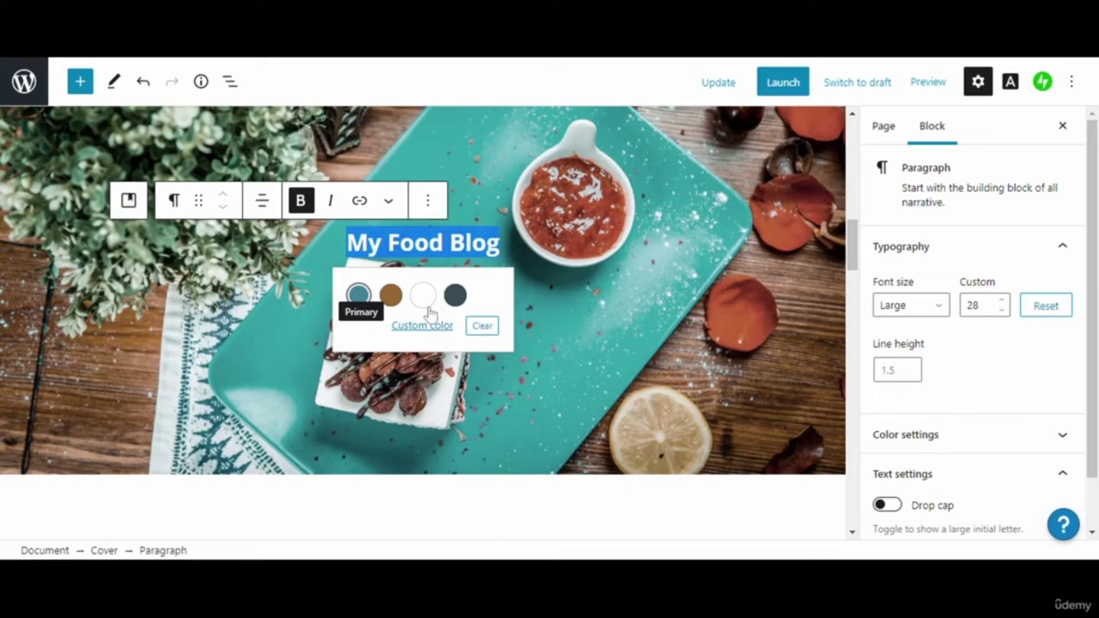
left_click(440, 334)
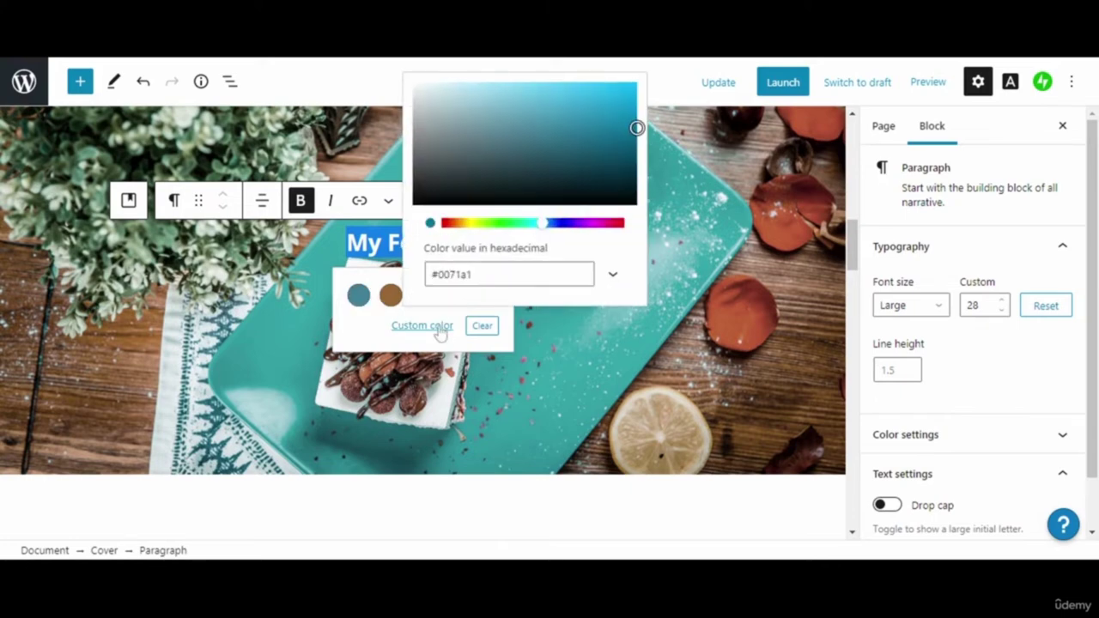
left_click(478, 225)
key("Escape")
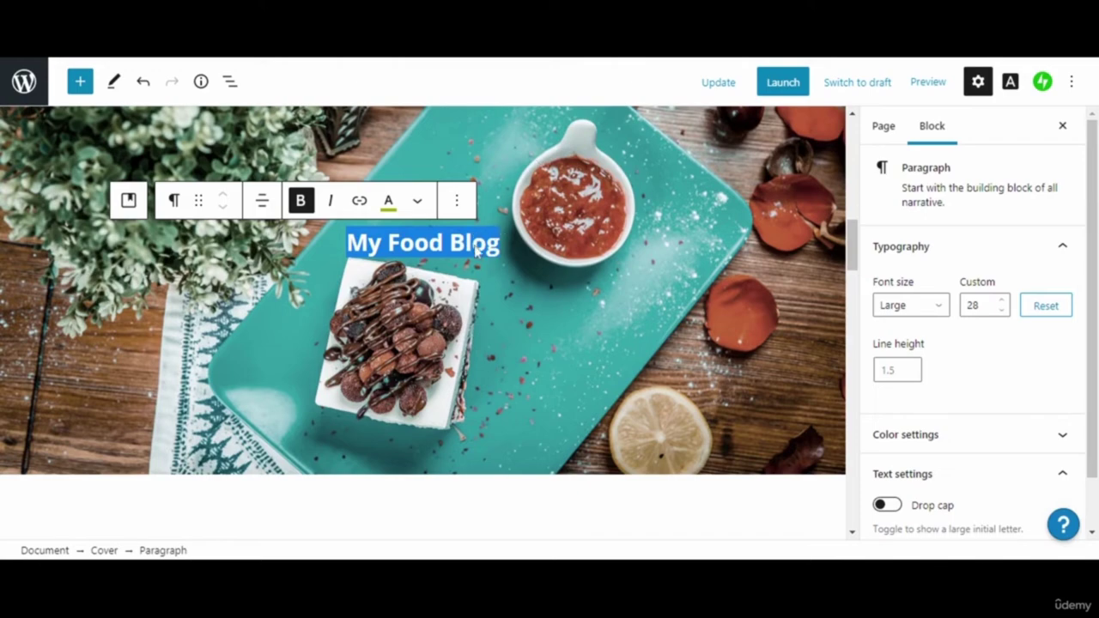
left_click(441, 251)
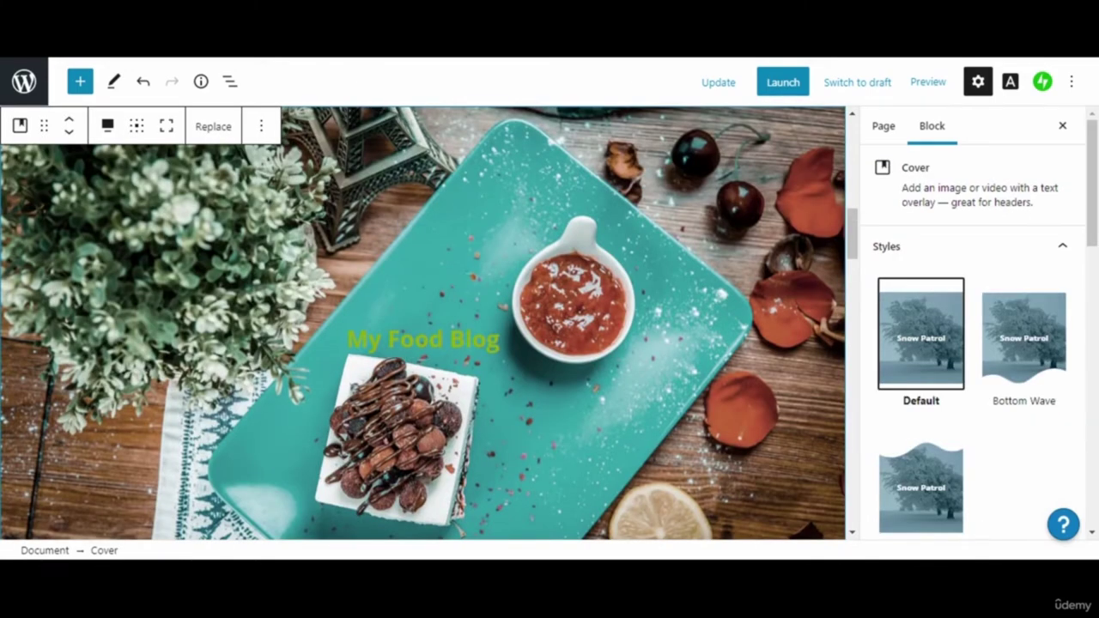
Refine the title's custom colour to a brighter yellow-green, #9fad02
triple_click(424, 339)
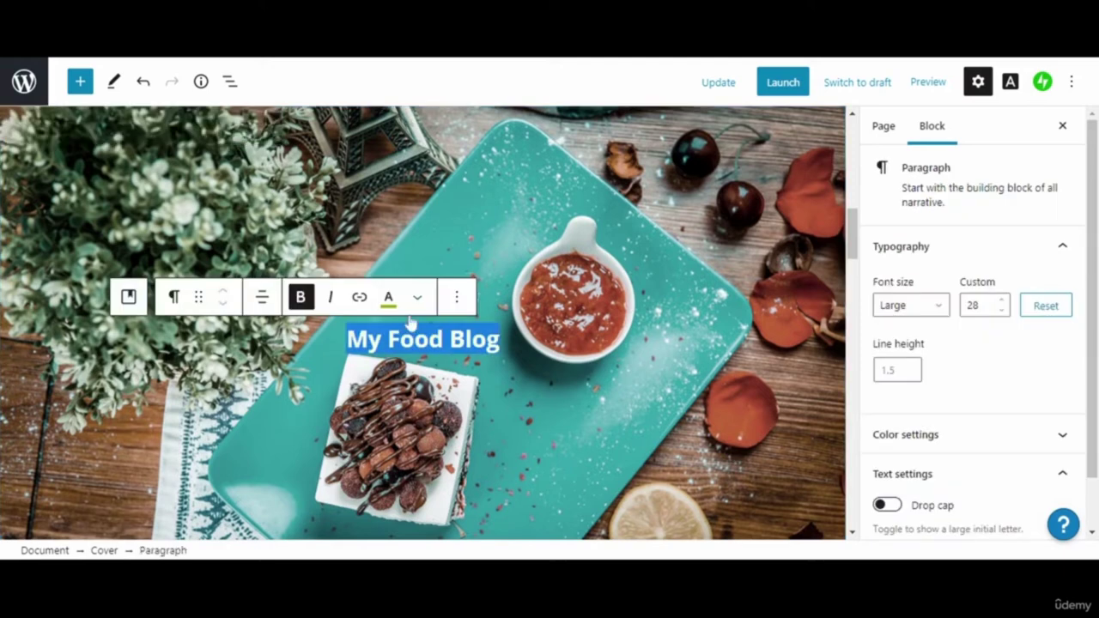
left_click(388, 297)
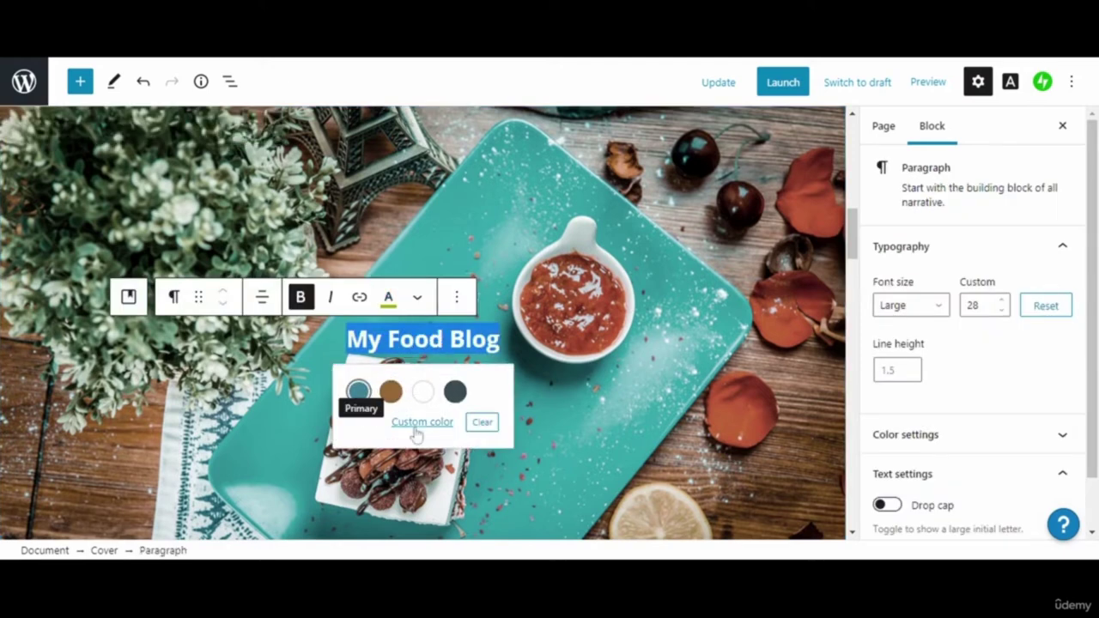
left_click(415, 431)
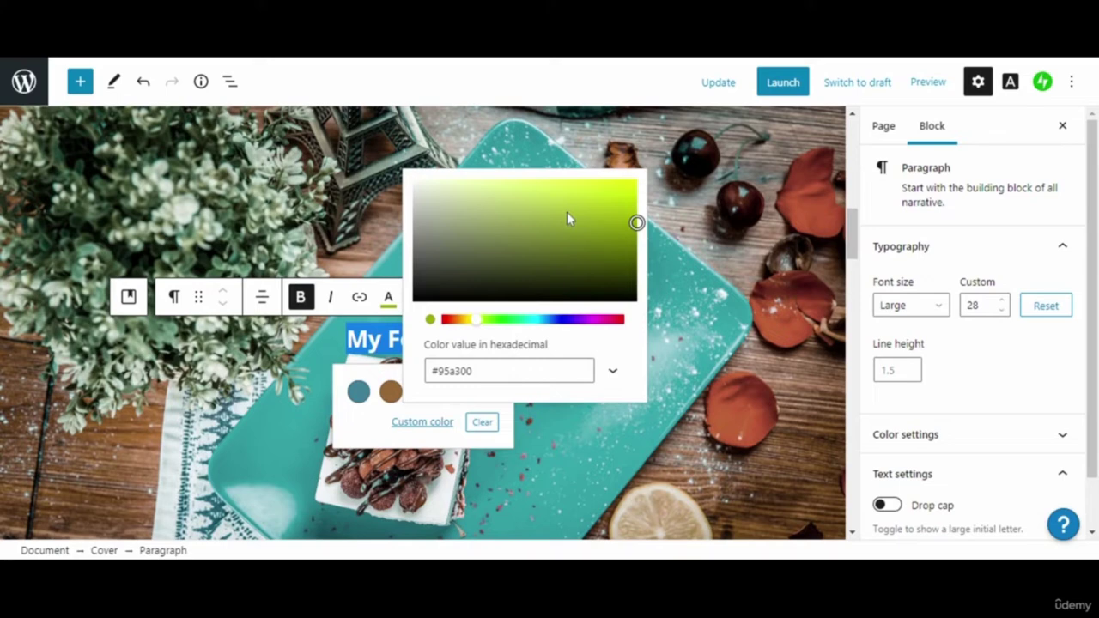
left_click_drag(636, 224, 633, 220)
left_click(534, 196)
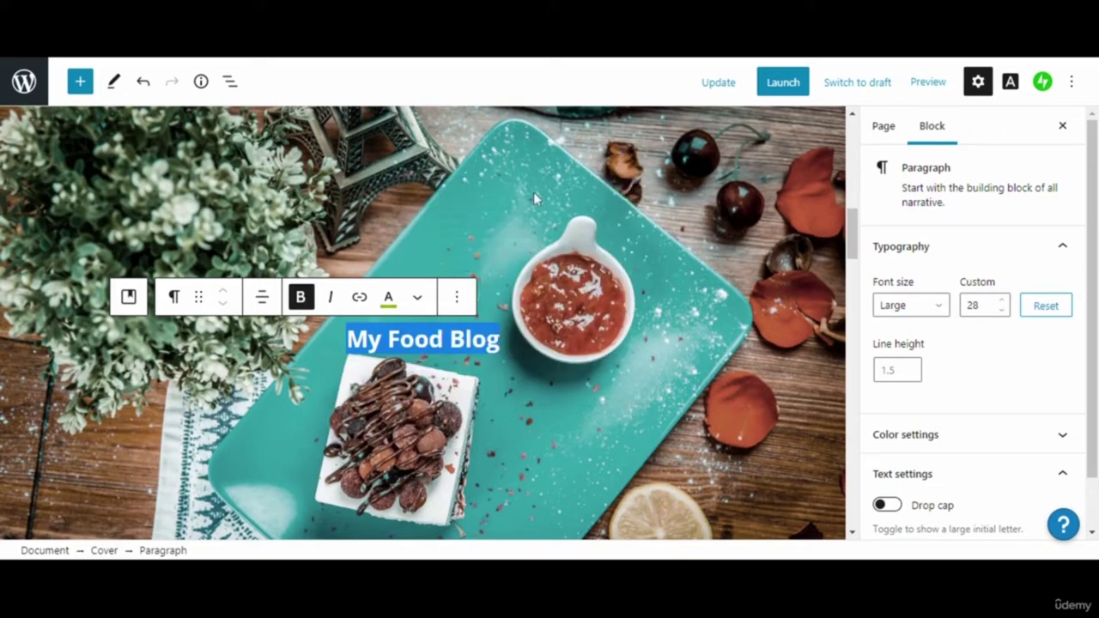
left_click(388, 297)
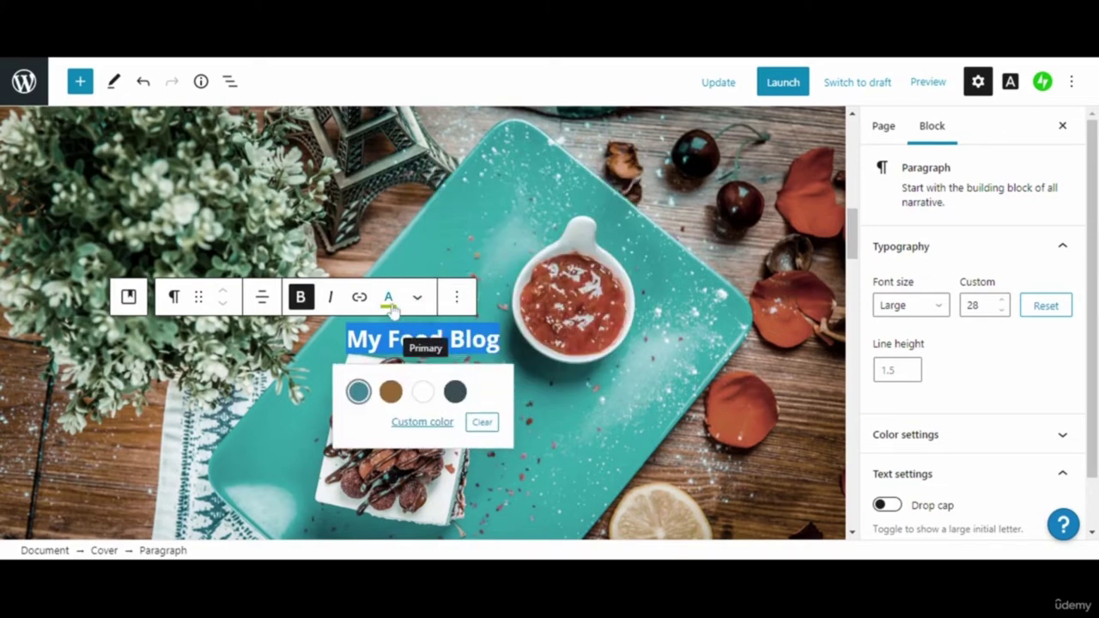
left_click(416, 424)
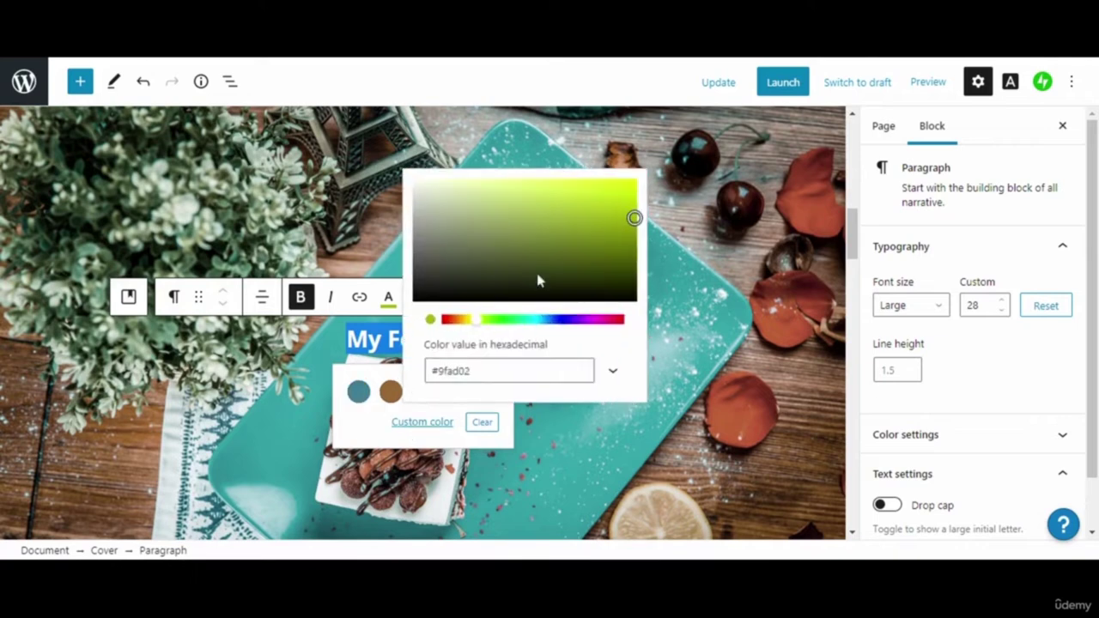
left_click(536, 186)
left_click(475, 339)
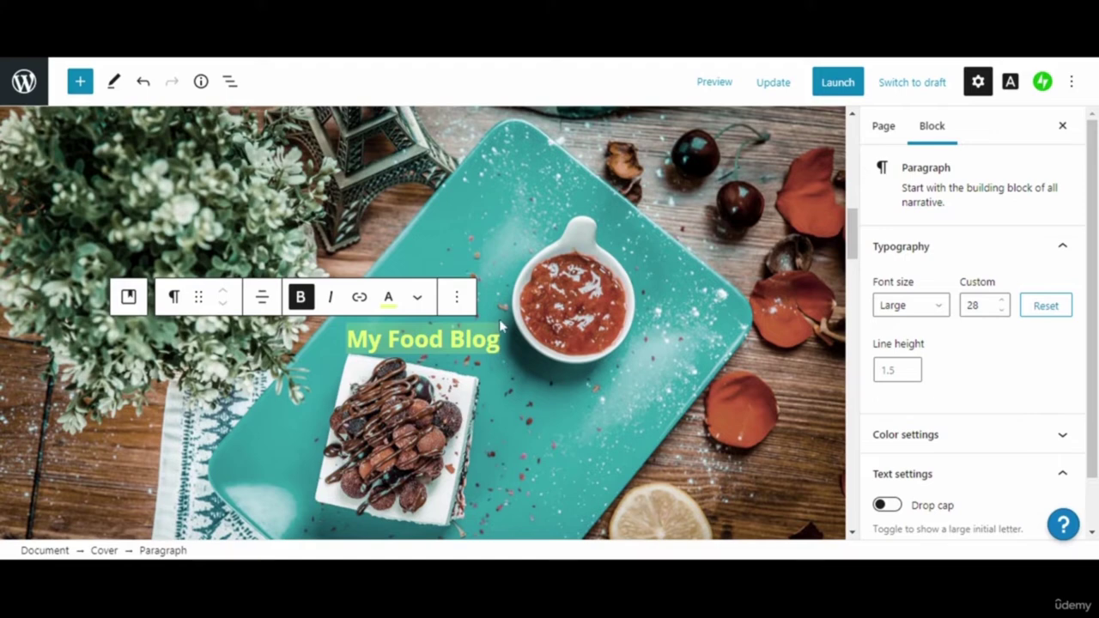
left_click(508, 361)
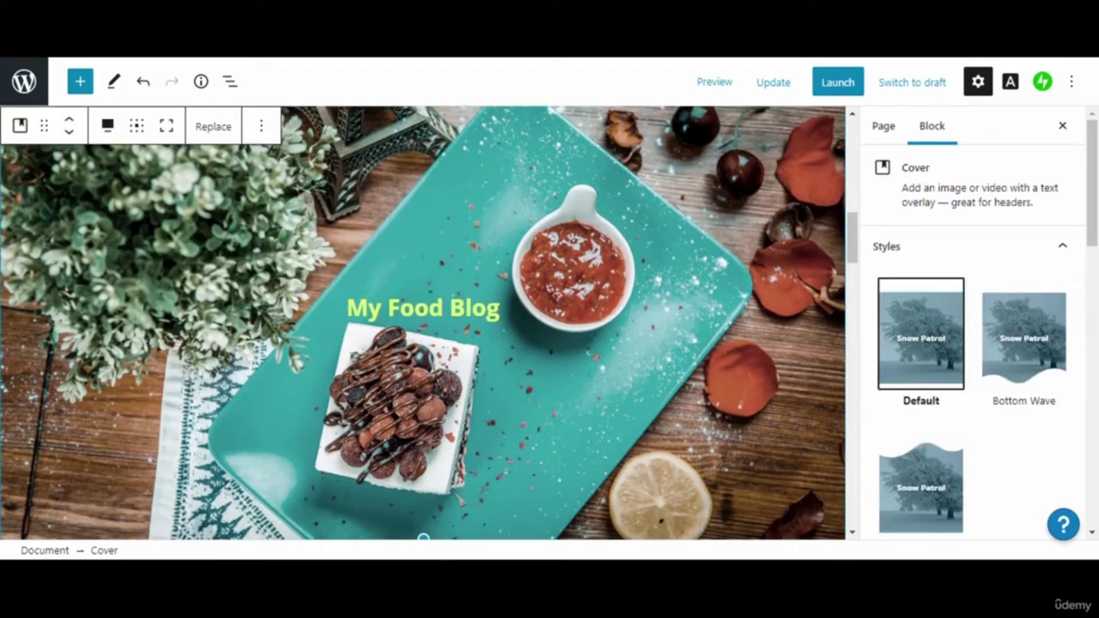
Convert the cover title to uppercase, MY FOOD BLOG
triple_click(422, 307)
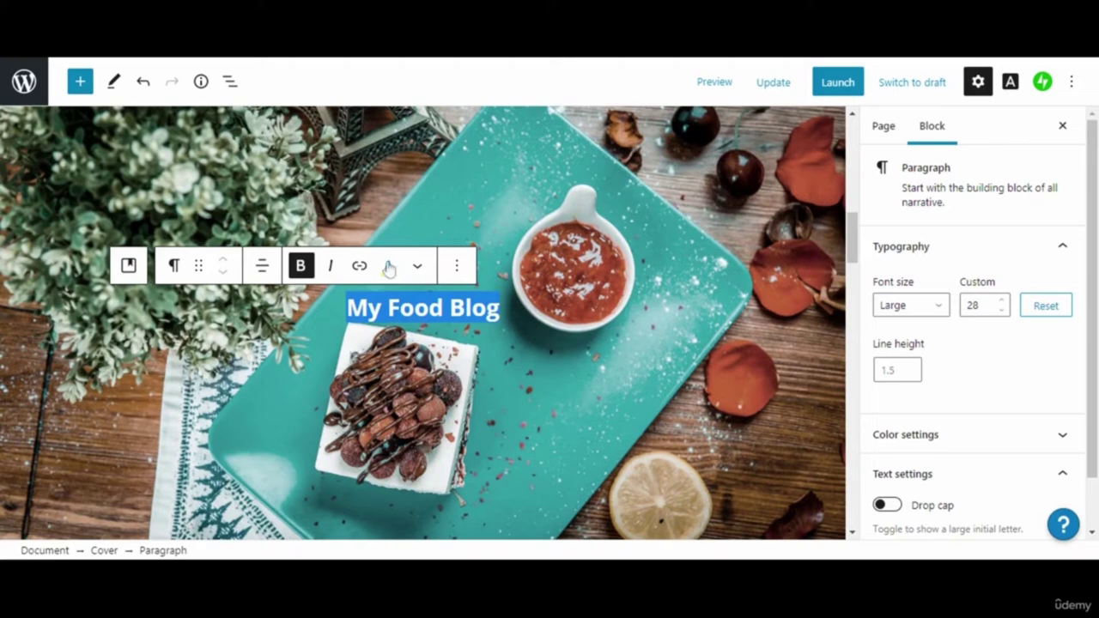
left_click(417, 265)
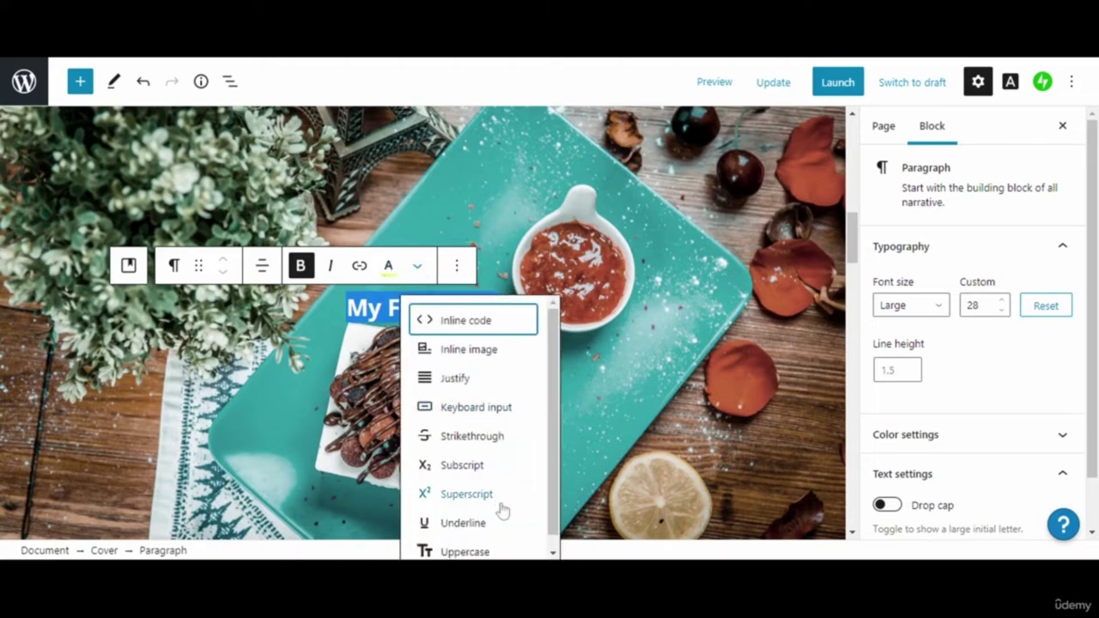
left_click(555, 551)
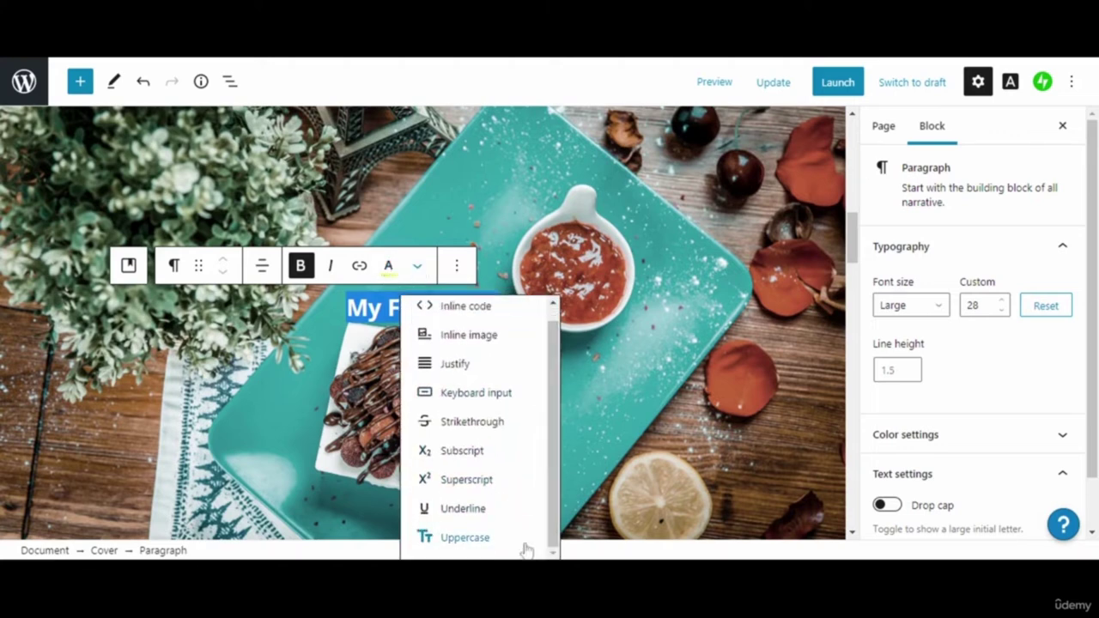
left_click(471, 539)
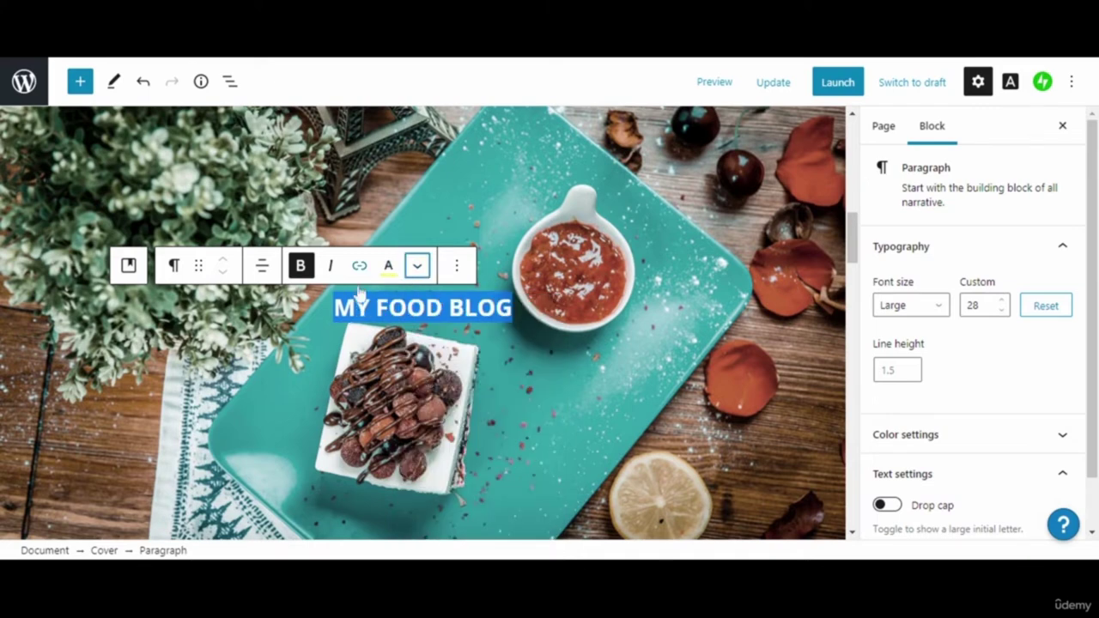
Set the title's font size to Huge, then adjust the custom size to 40
left_click(941, 307)
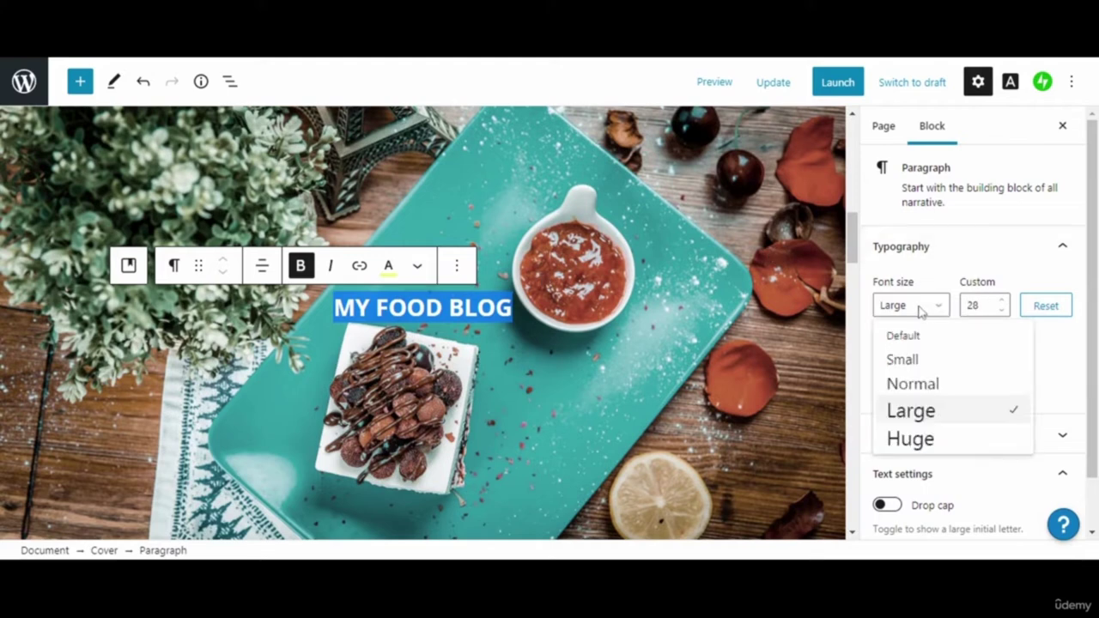
left_click(912, 439)
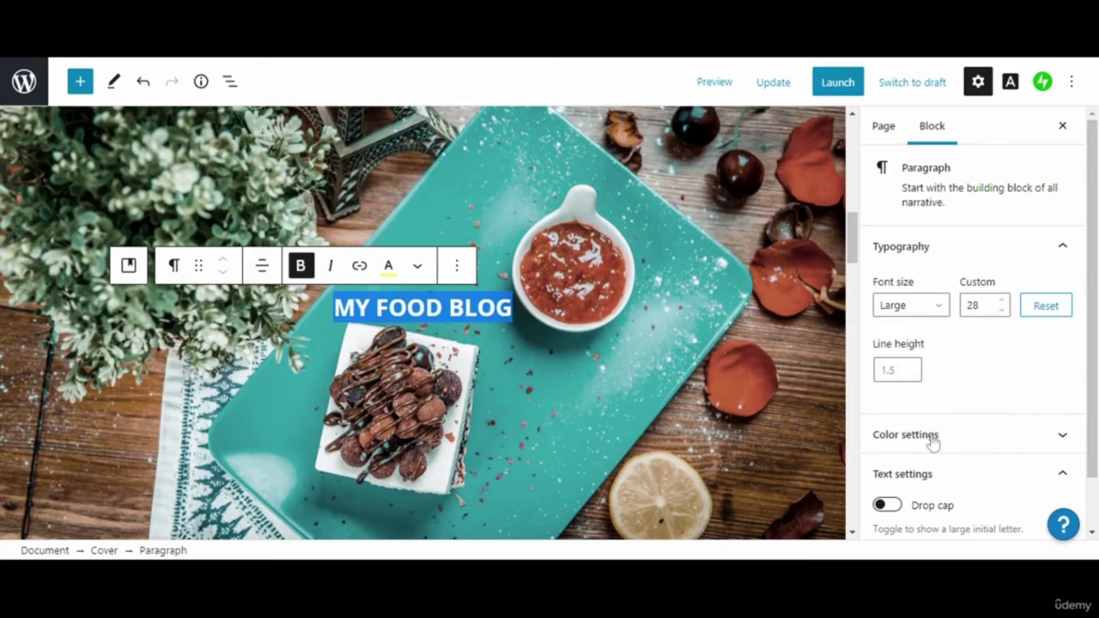
left_click(1006, 301)
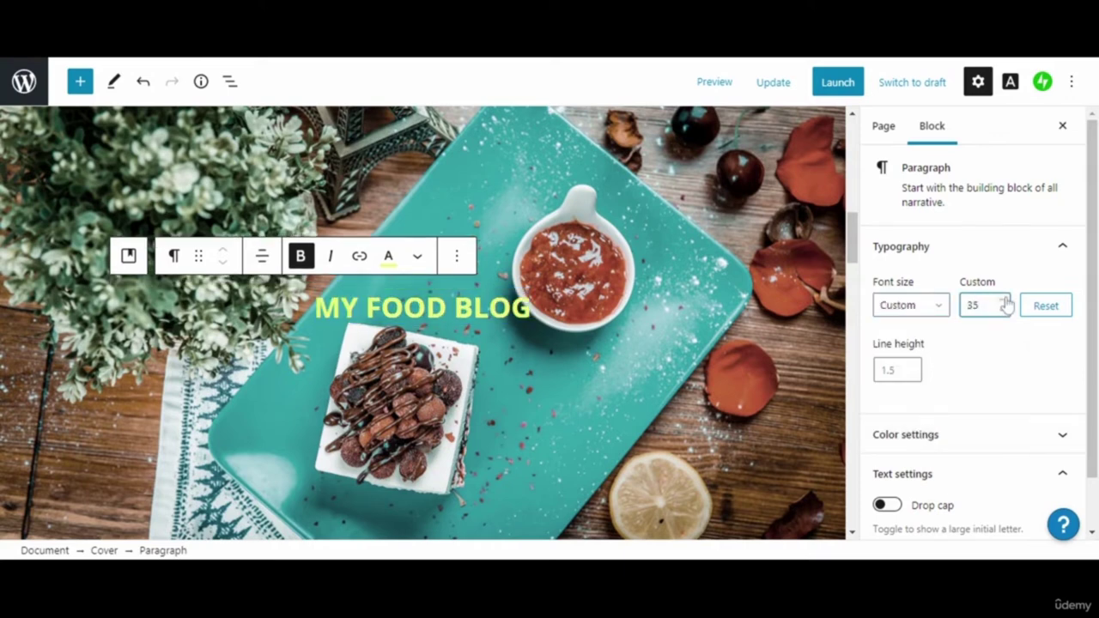
left_click(1005, 300)
left_click(1006, 301)
left_click(1005, 301)
left_click(1005, 300)
left_click(1005, 301)
left_click(1005, 300)
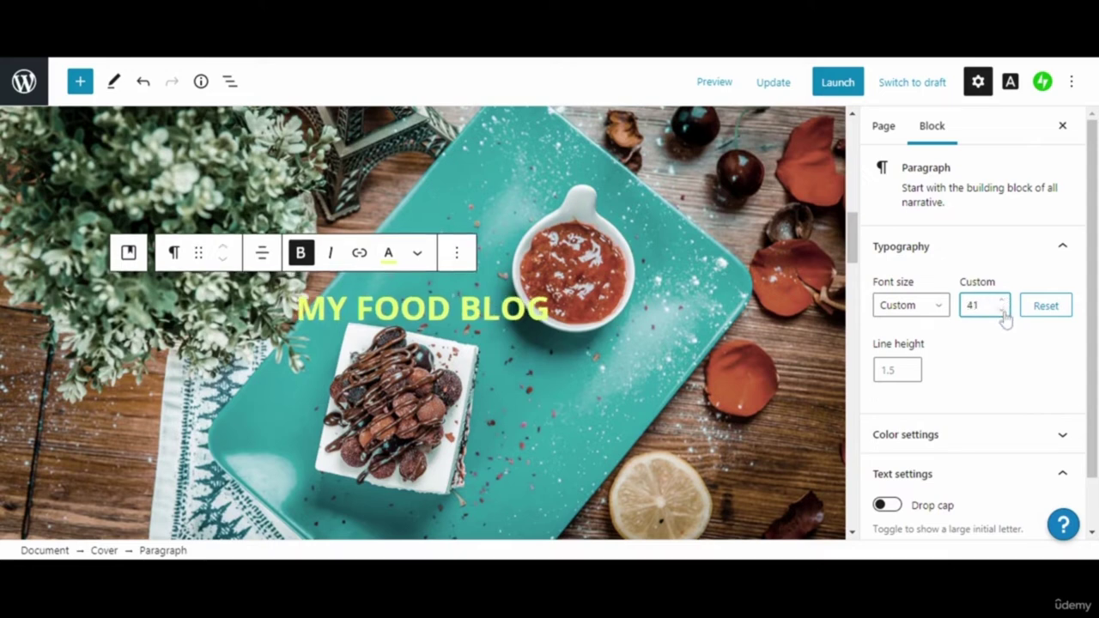
left_click(1005, 316)
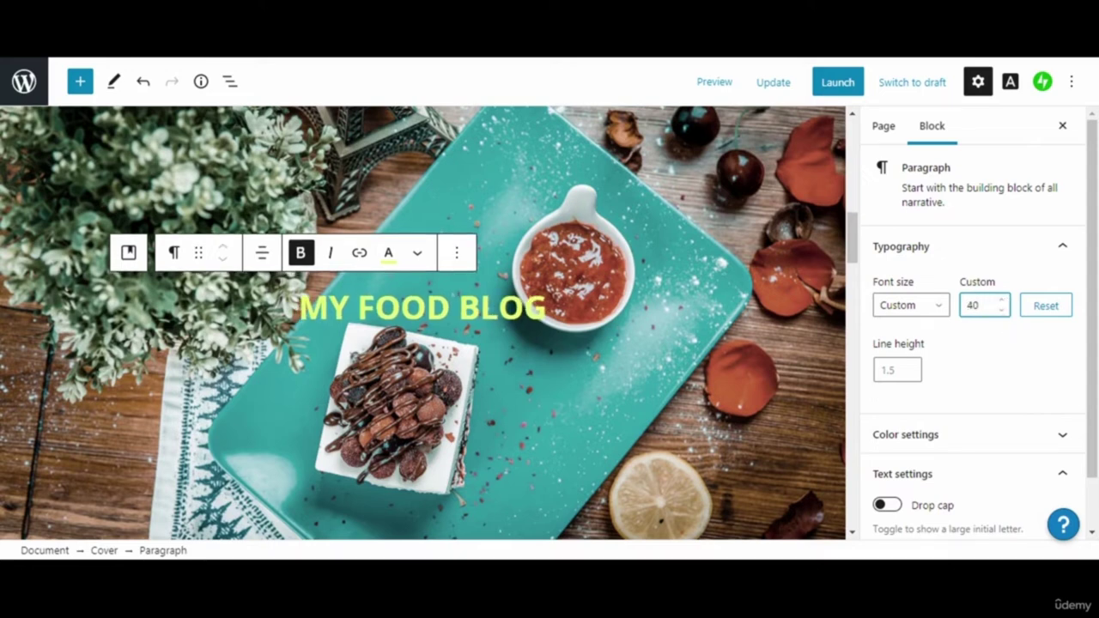
left_click_drag(546, 308, 299, 308)
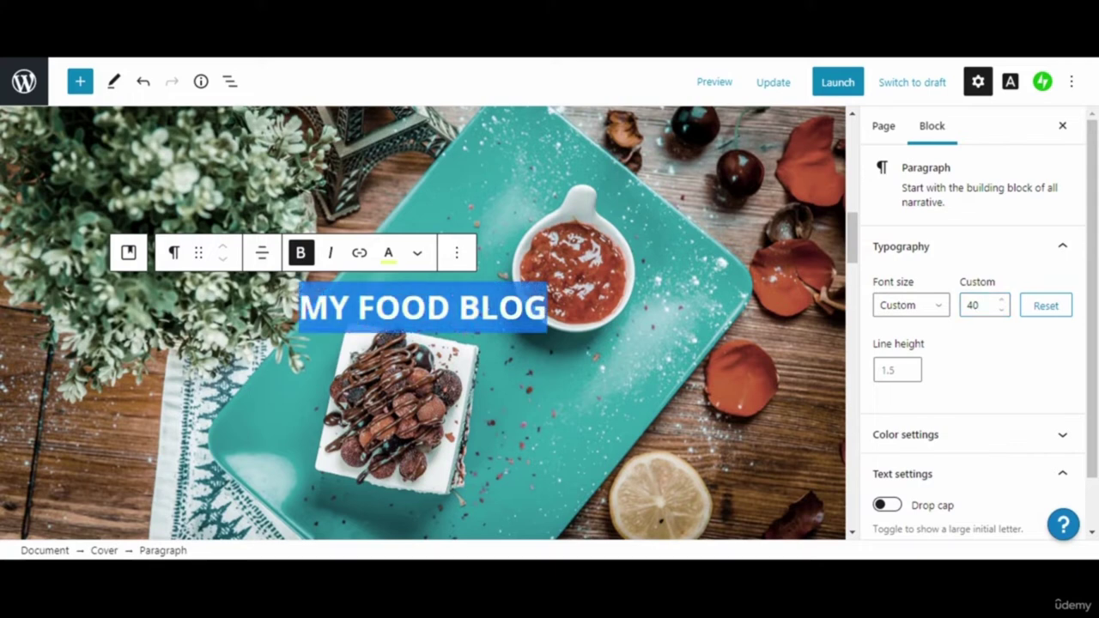
Set the title text to white, then pick a green hue in the custom colour picker
left_click(388, 252)
left_click(424, 368)
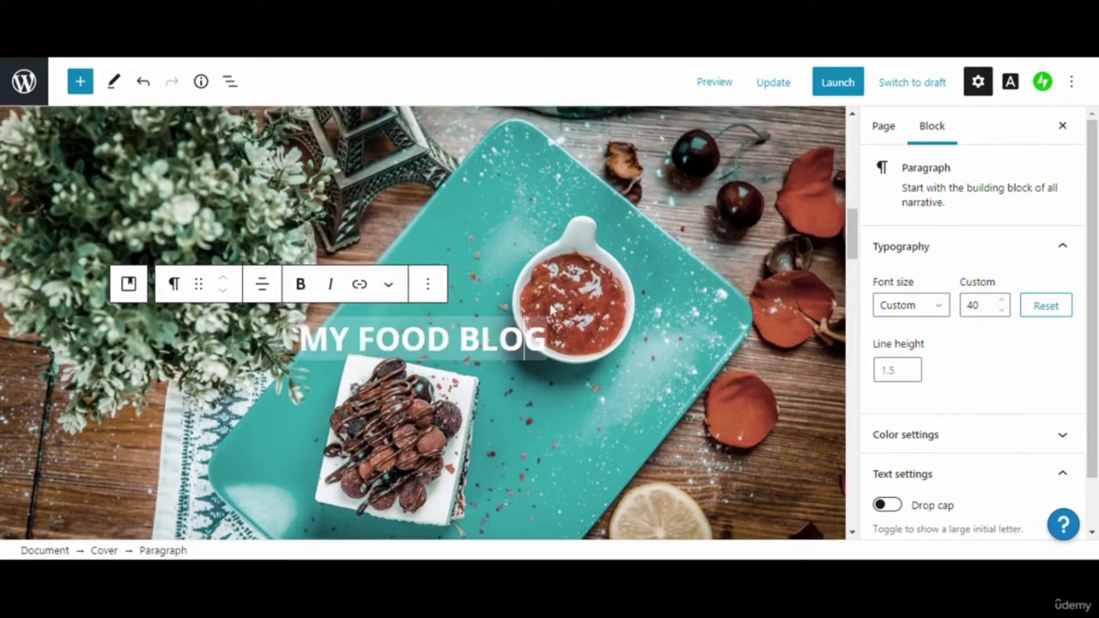
scroll(525, 340, "down", 1)
left_click_drag(546, 307, 299, 308)
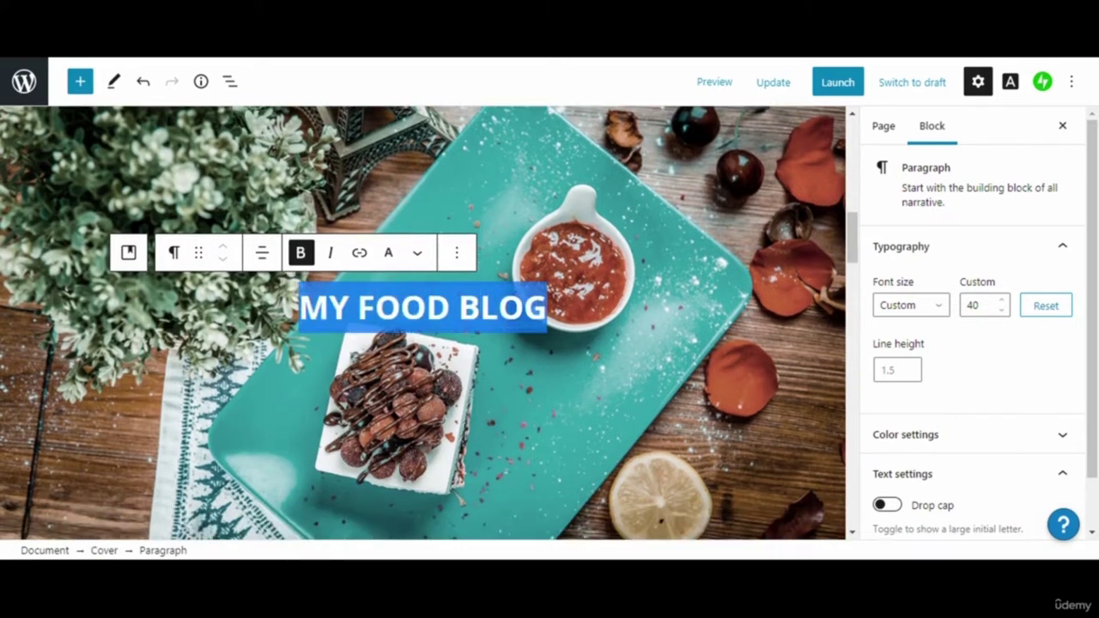
left_click(398, 259)
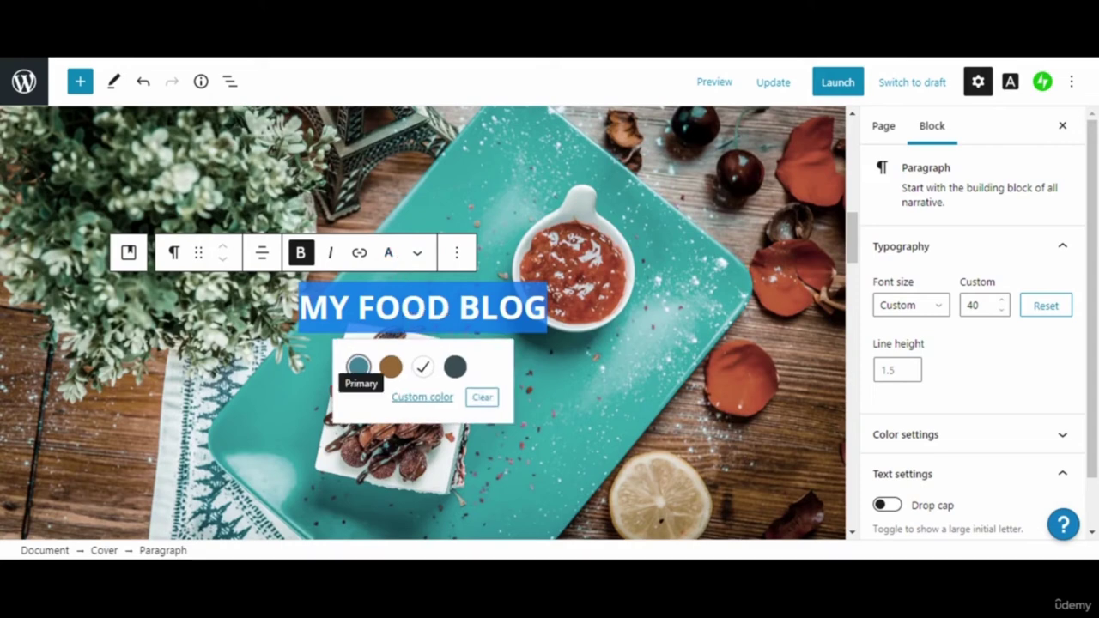
left_click(424, 399)
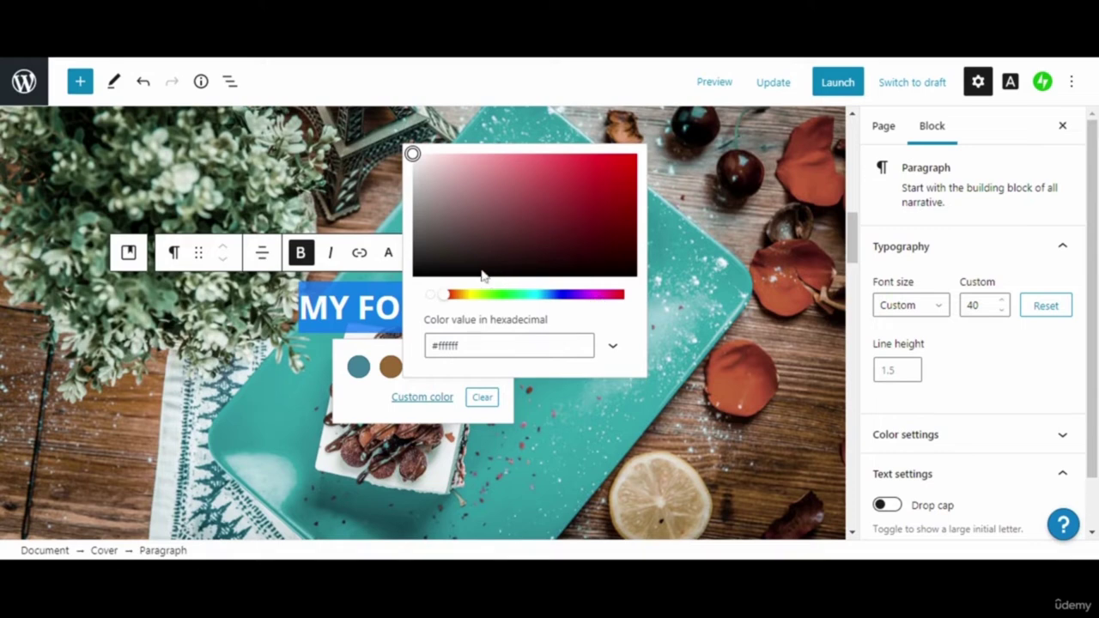
key("Escape")
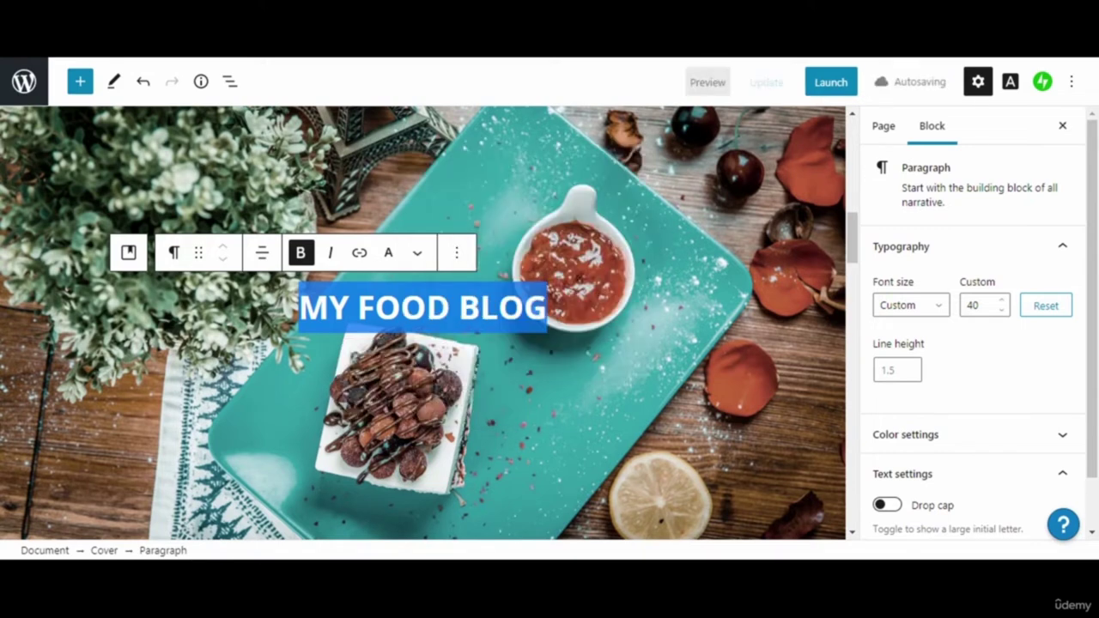
left_click(389, 254)
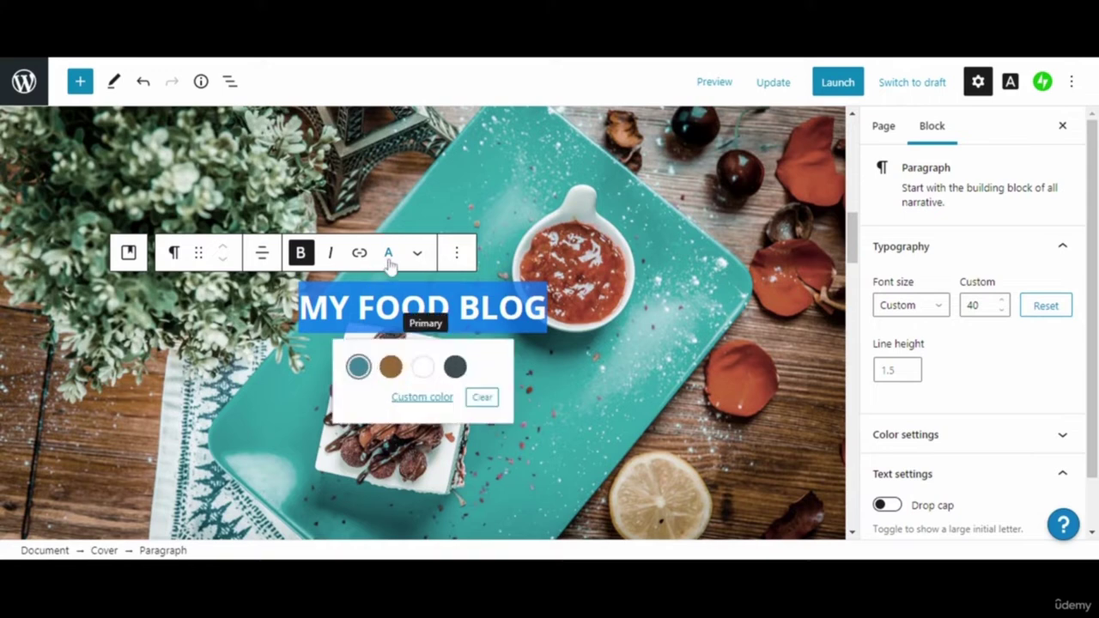
left_click(420, 399)
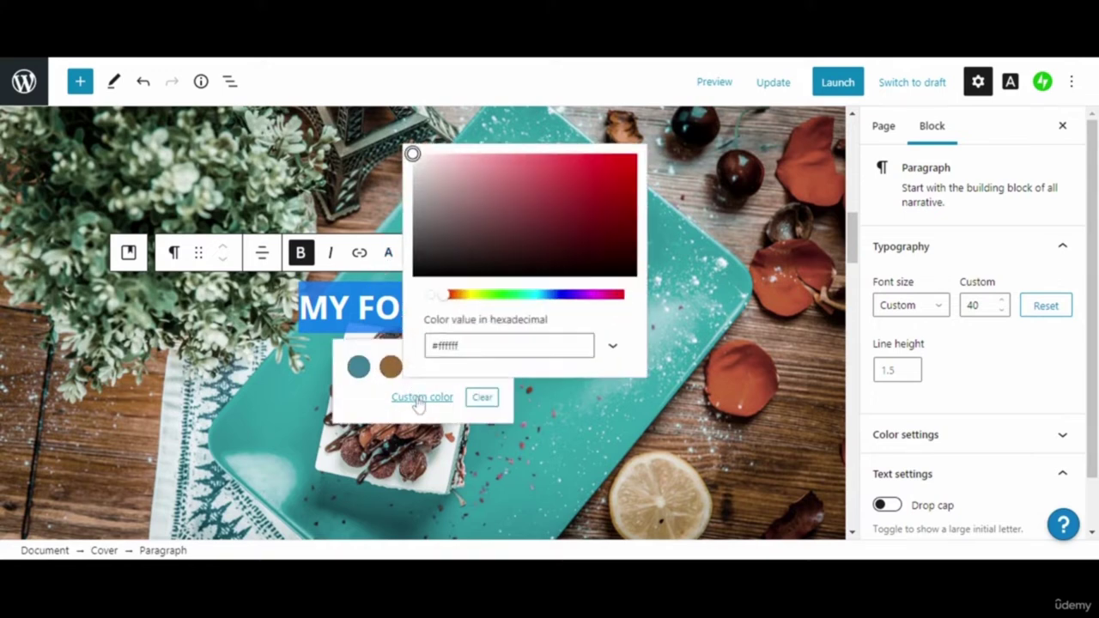
left_click(505, 295)
key("Escape")
left_click(498, 307)
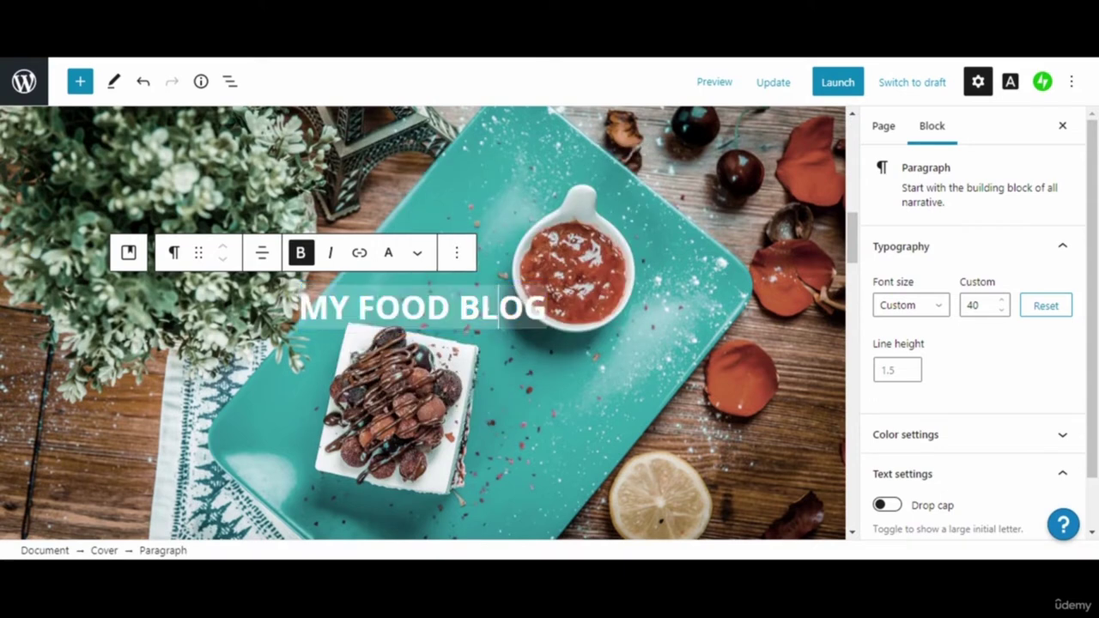
Reselect the whole MY FOOD BLOG heading and make its text brown
left_click(482, 313)
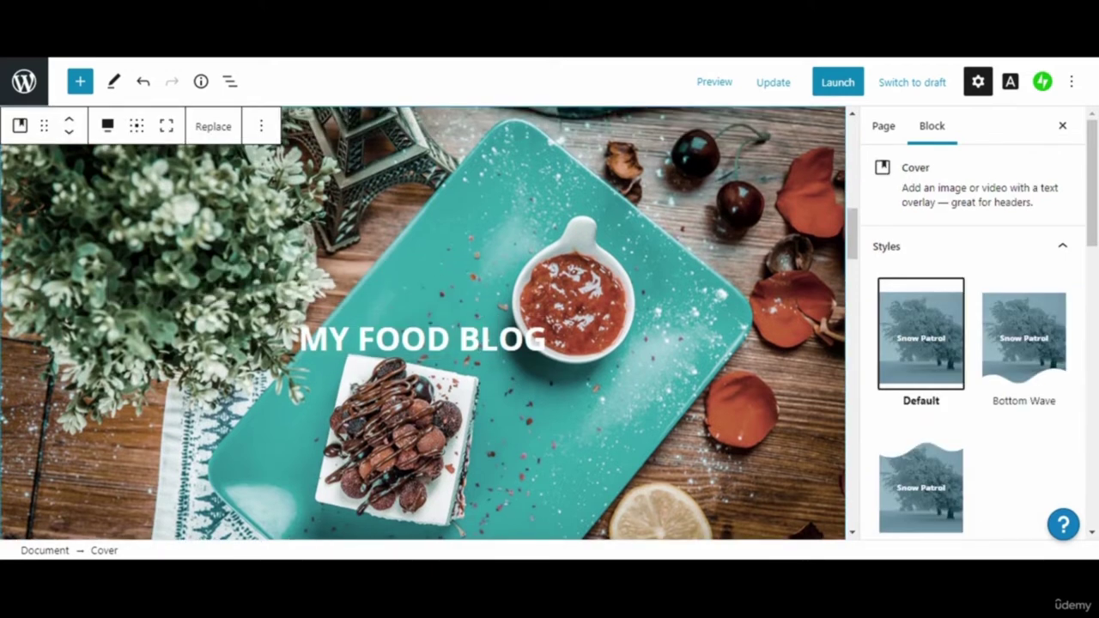
triple_click(430, 338)
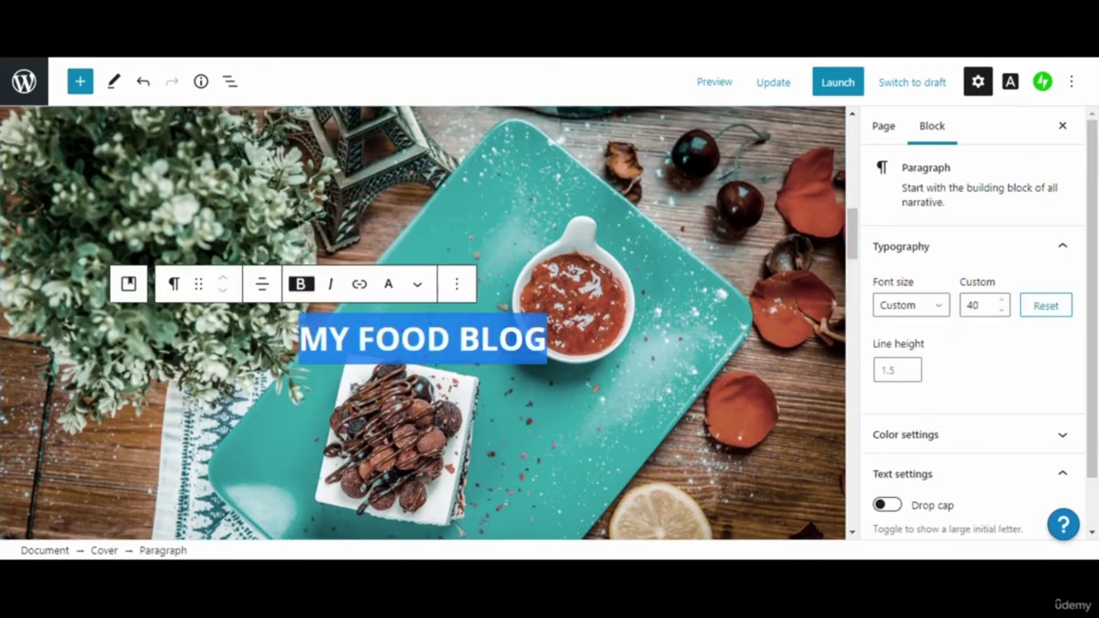
left_click(391, 287)
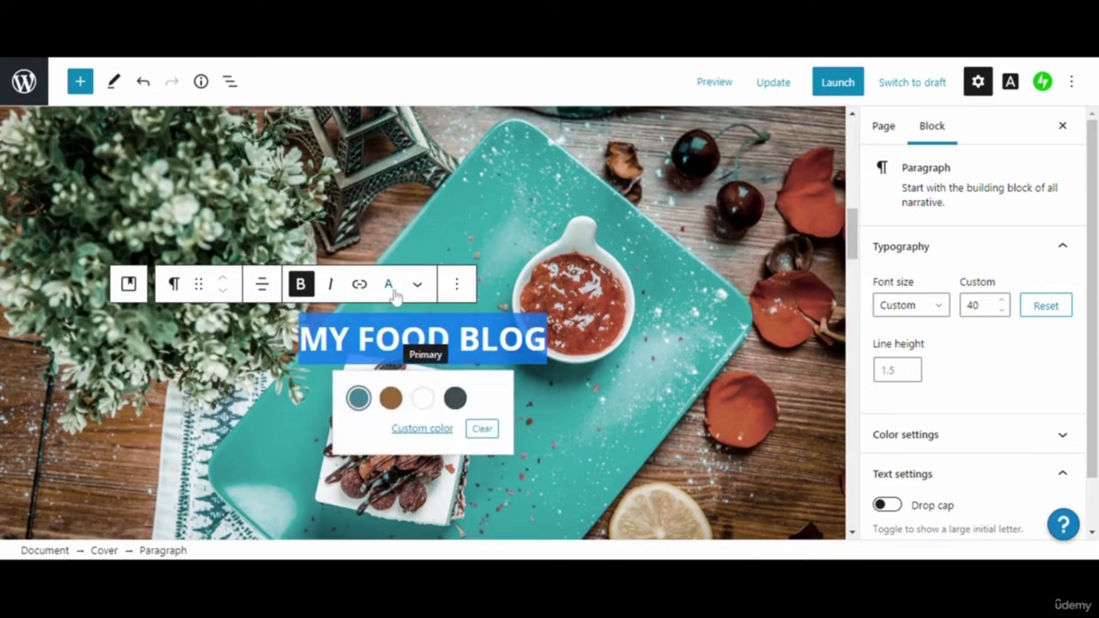
left_click(412, 434)
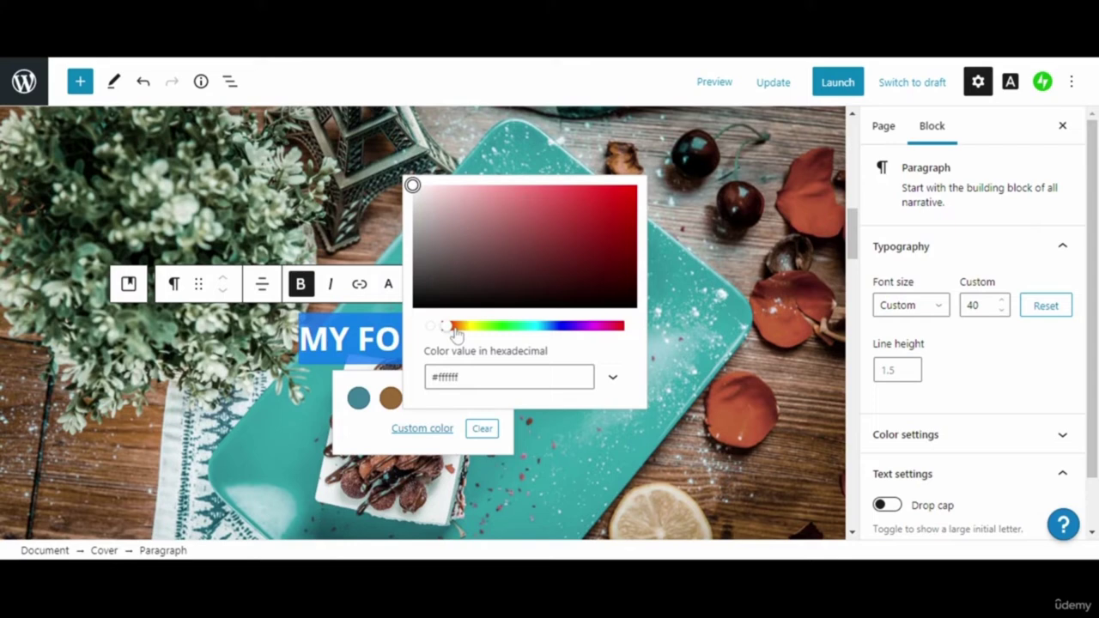
key("Escape")
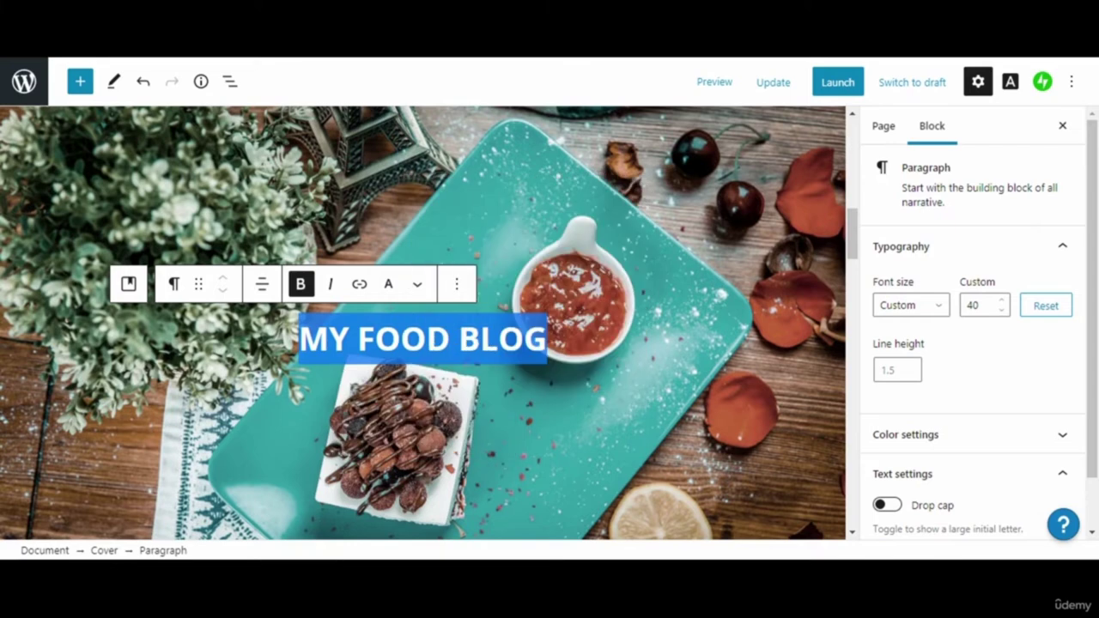
left_click(419, 289)
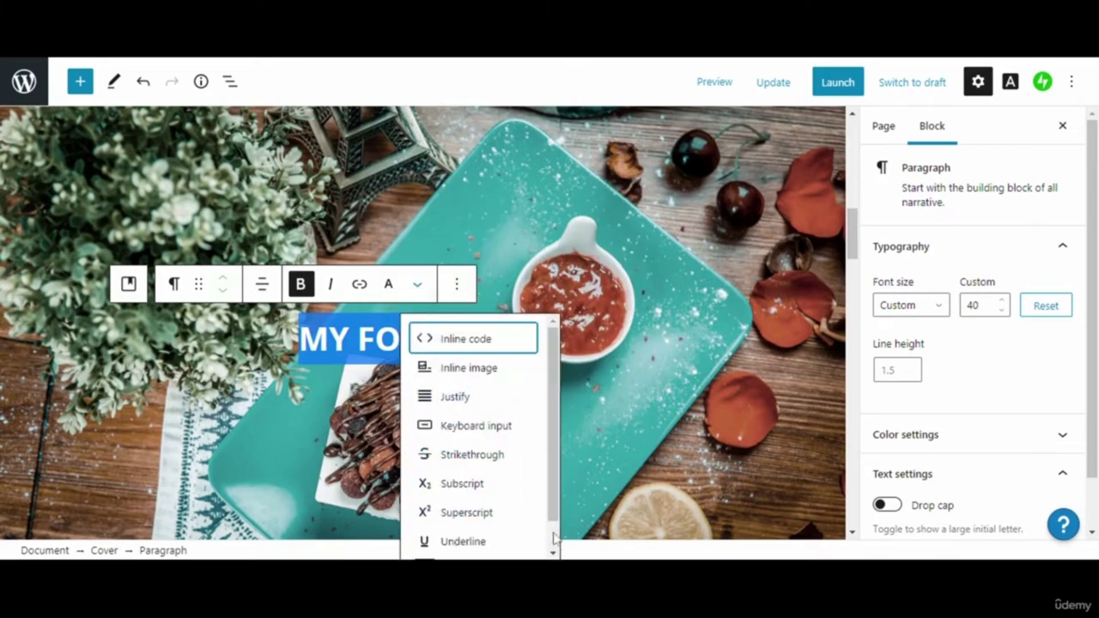
scroll(553, 538, "down", 1)
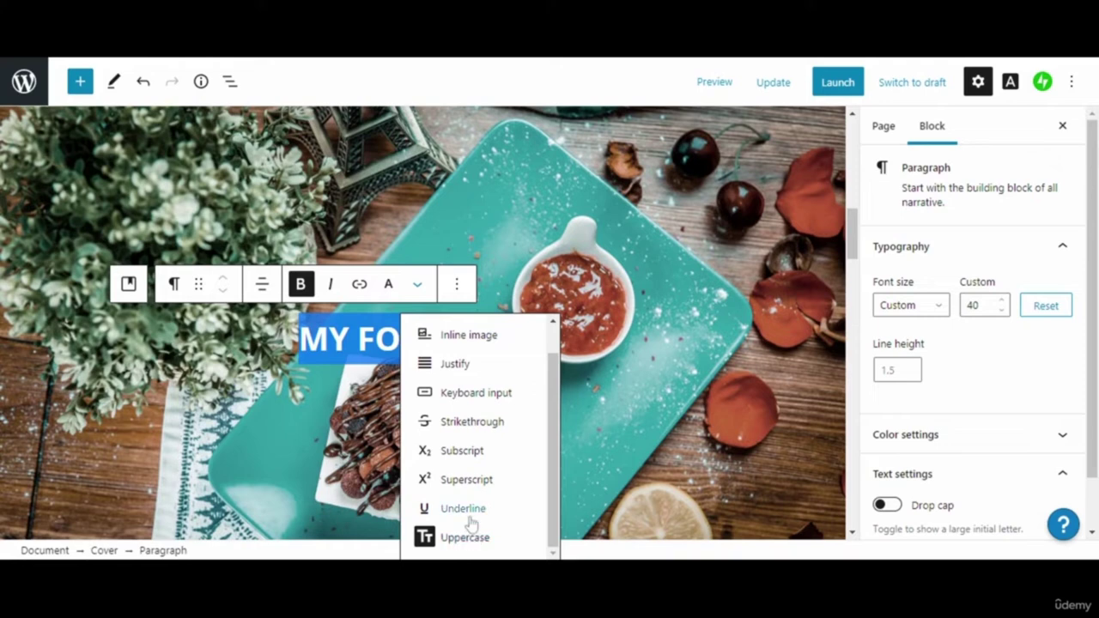
left_click(388, 286)
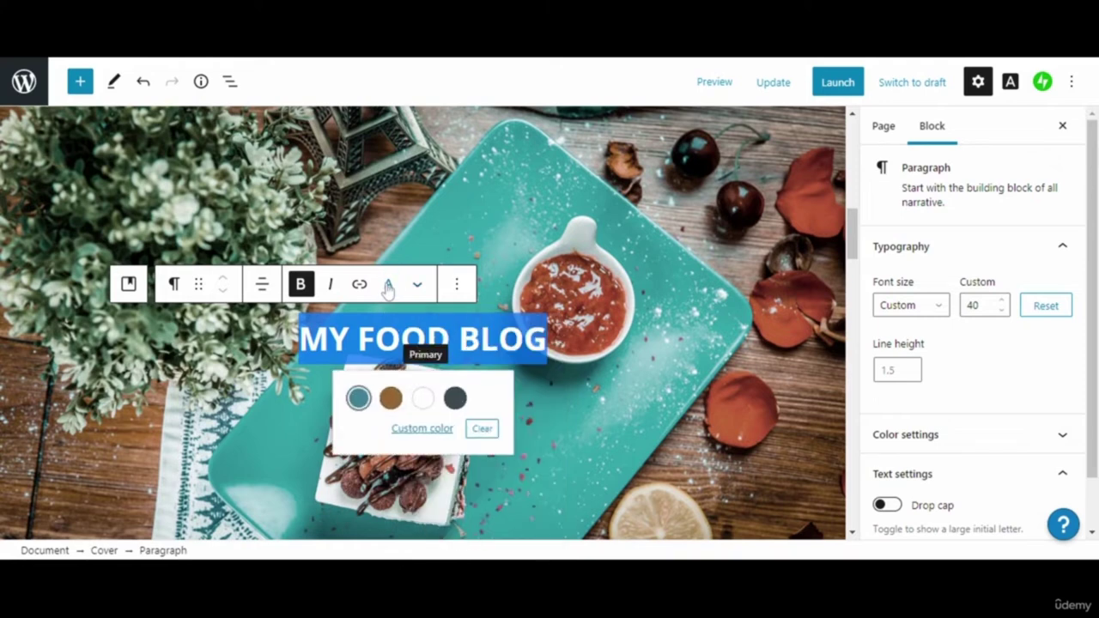
left_click(390, 399)
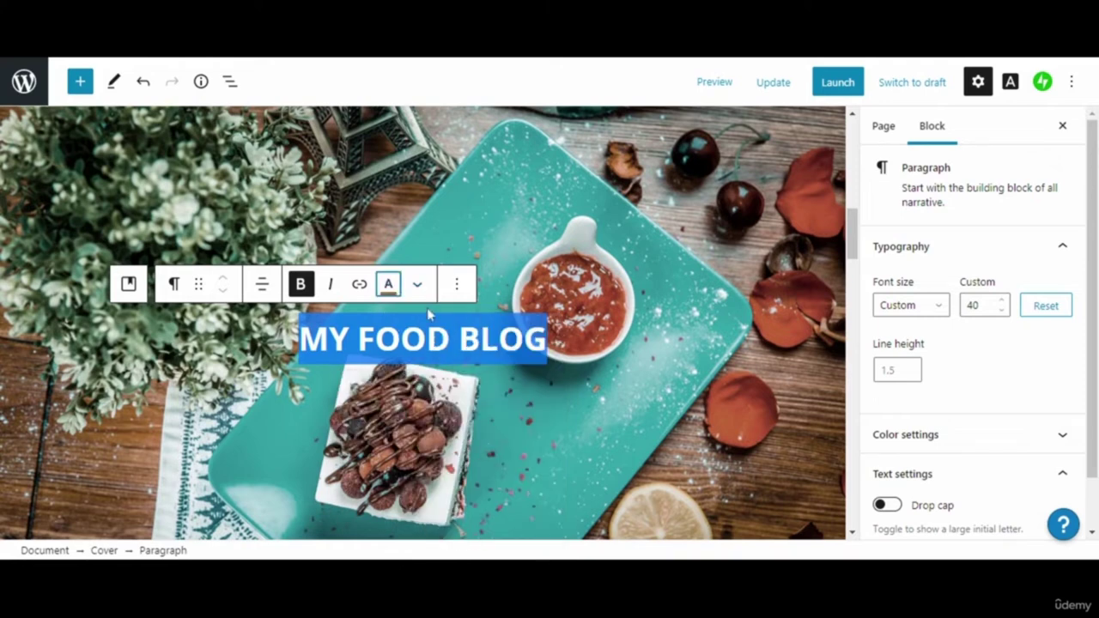
Make the heading text green with the custom colour picker
left_click(388, 284)
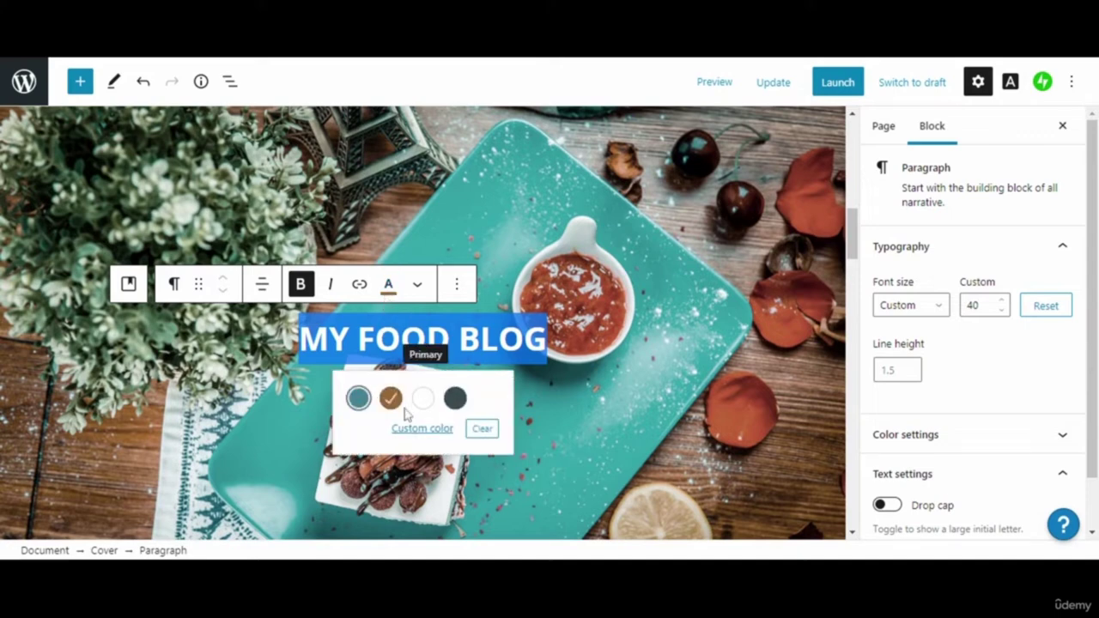
left_click(409, 432)
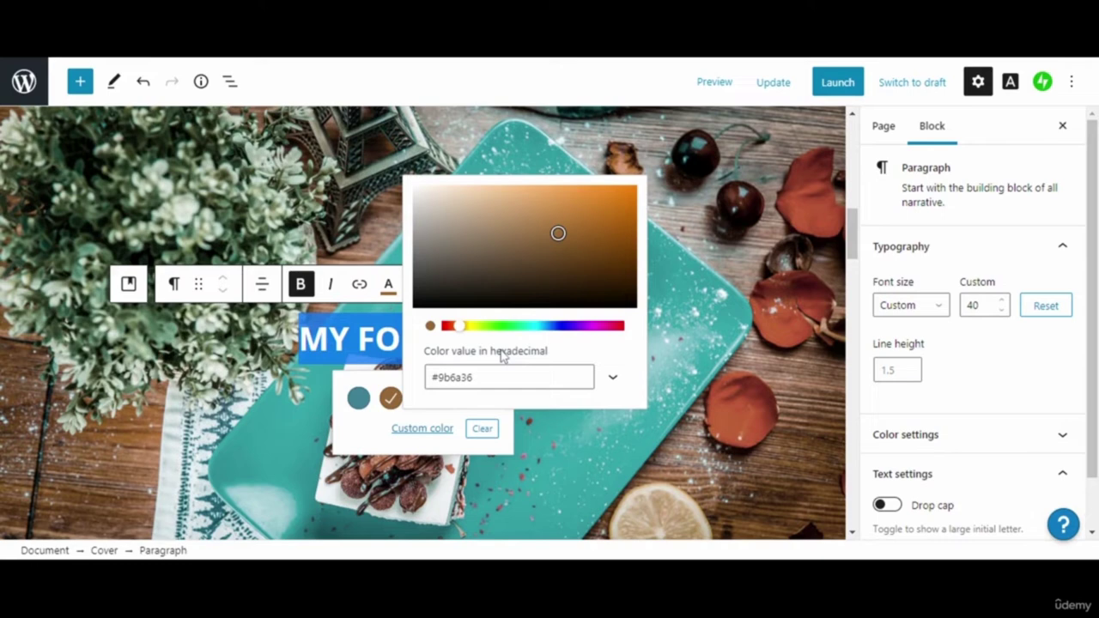
left_click(472, 376)
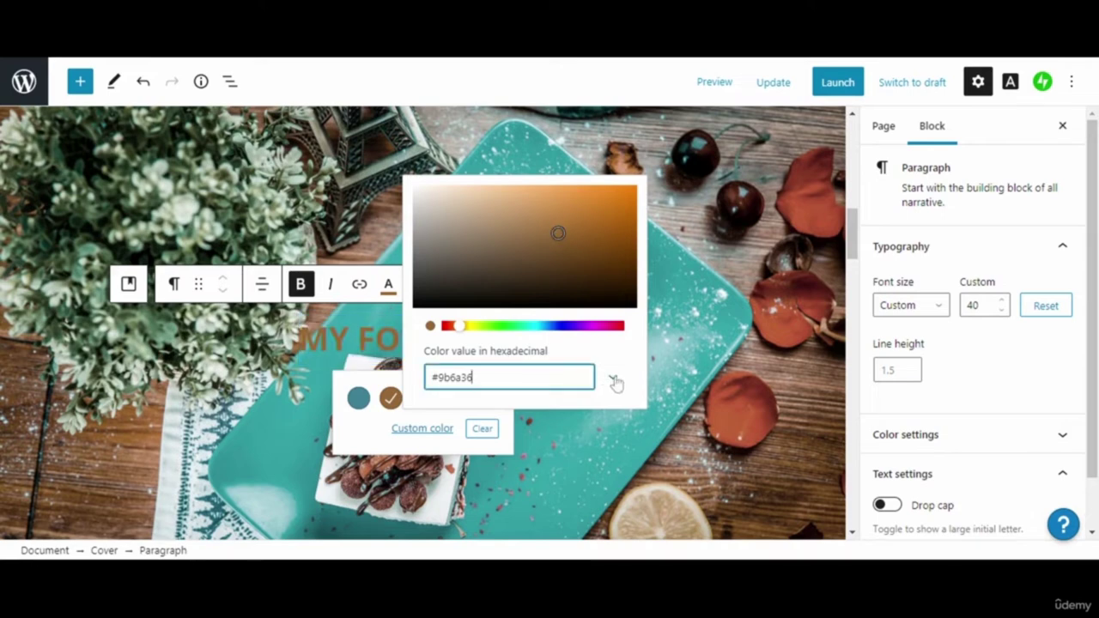
key("Escape")
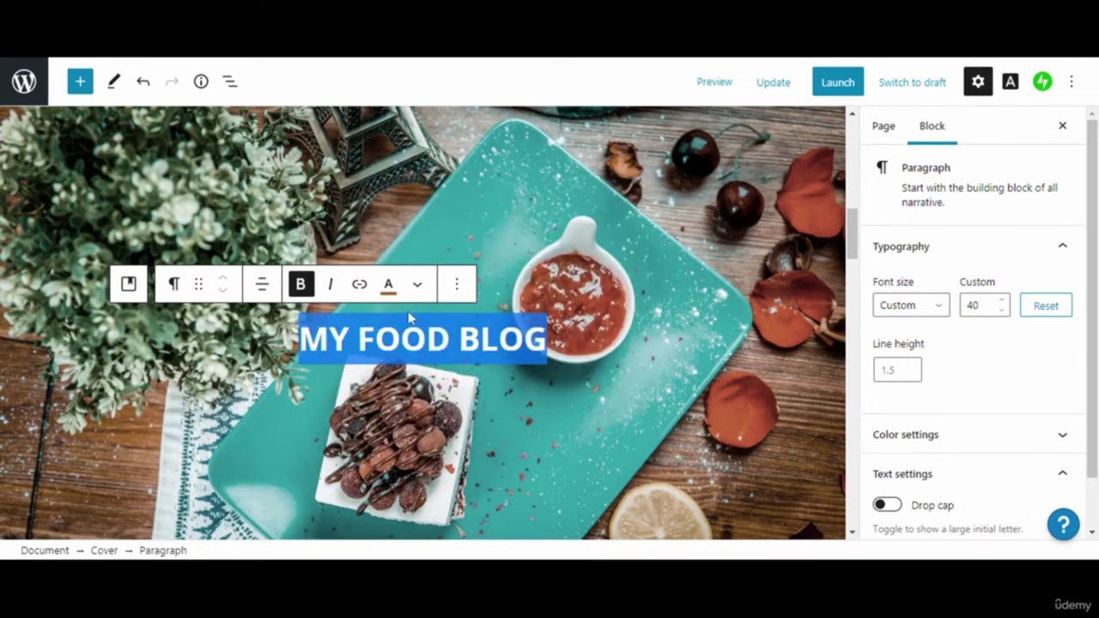
left_click(388, 284)
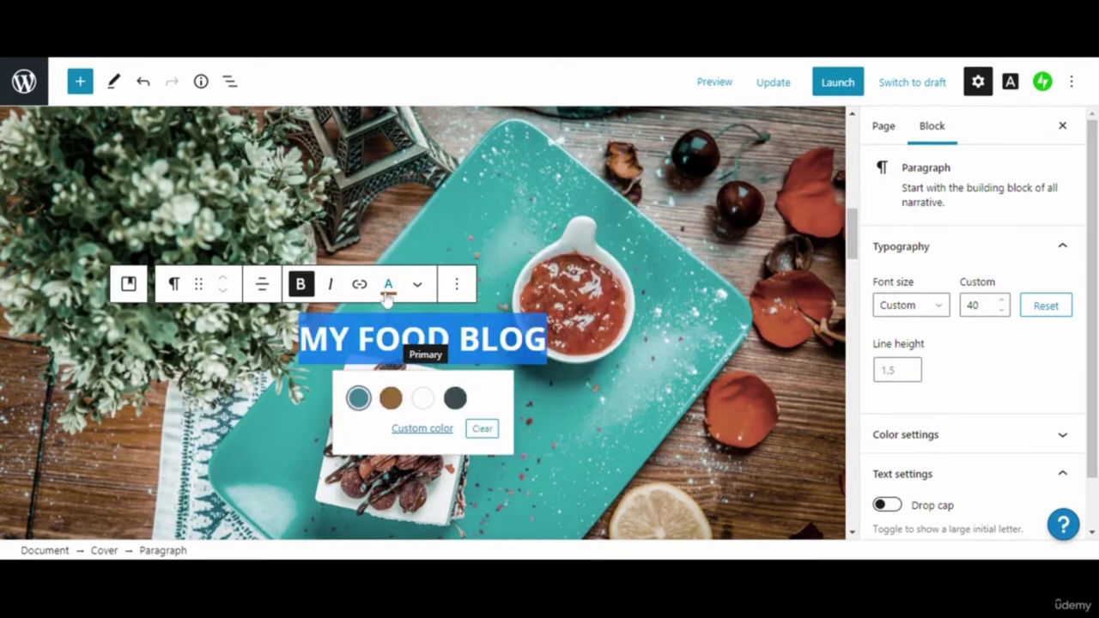
left_click(422, 436)
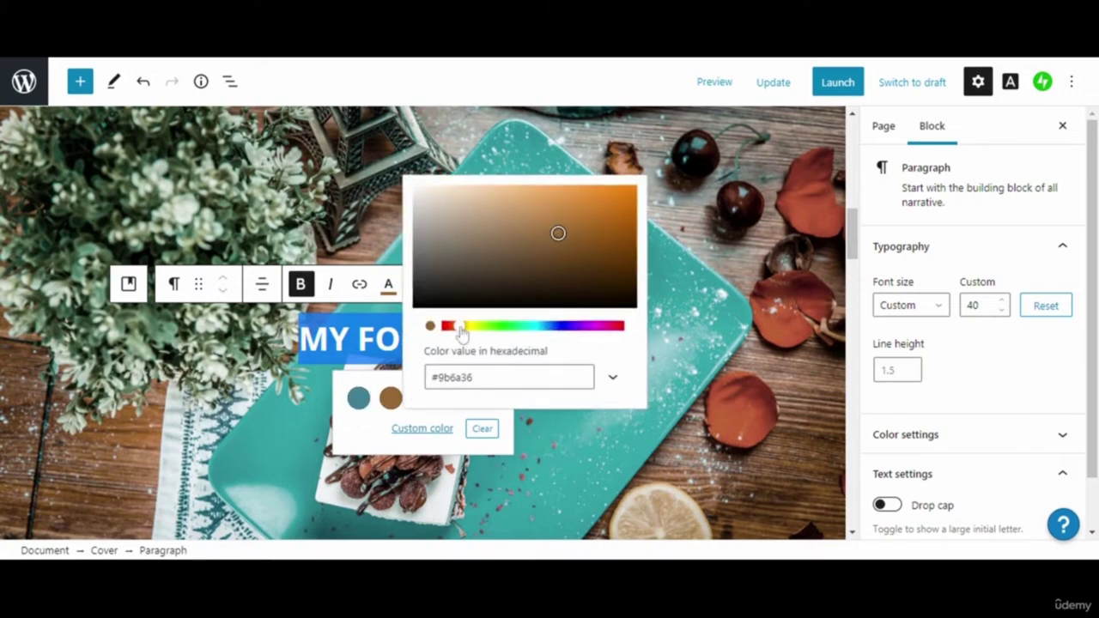
key("Escape")
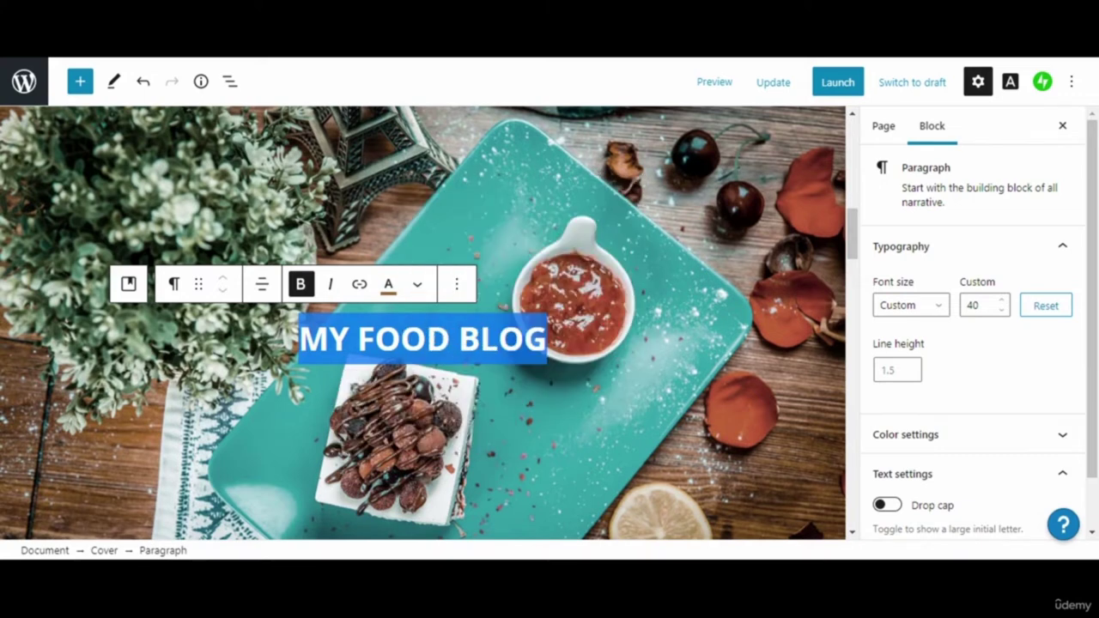
left_click(388, 285)
left_click(422, 429)
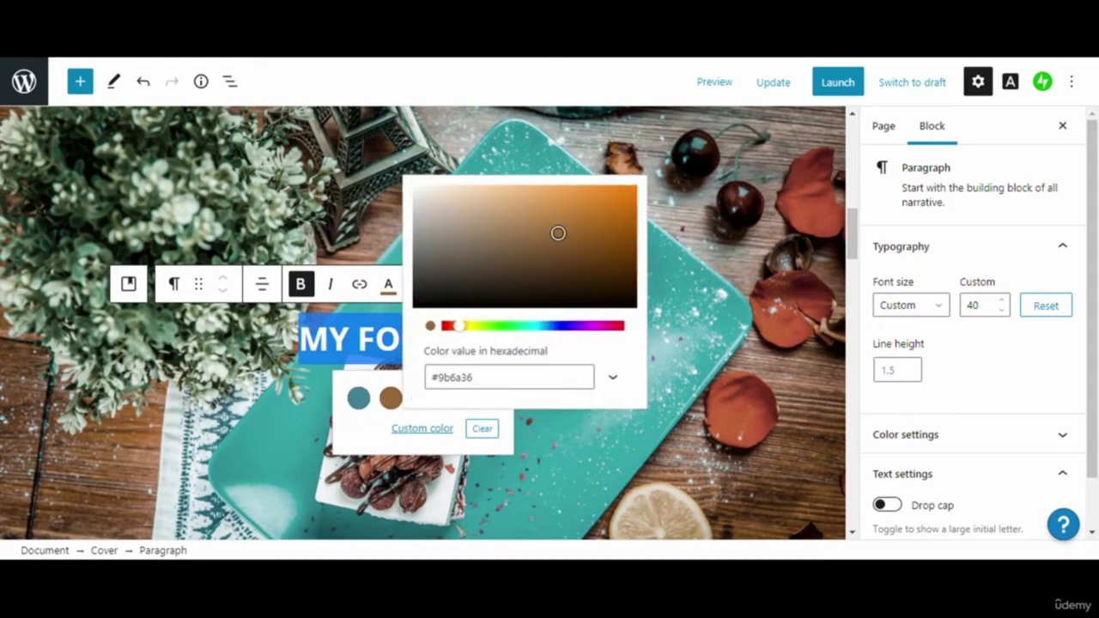
left_click(518, 327)
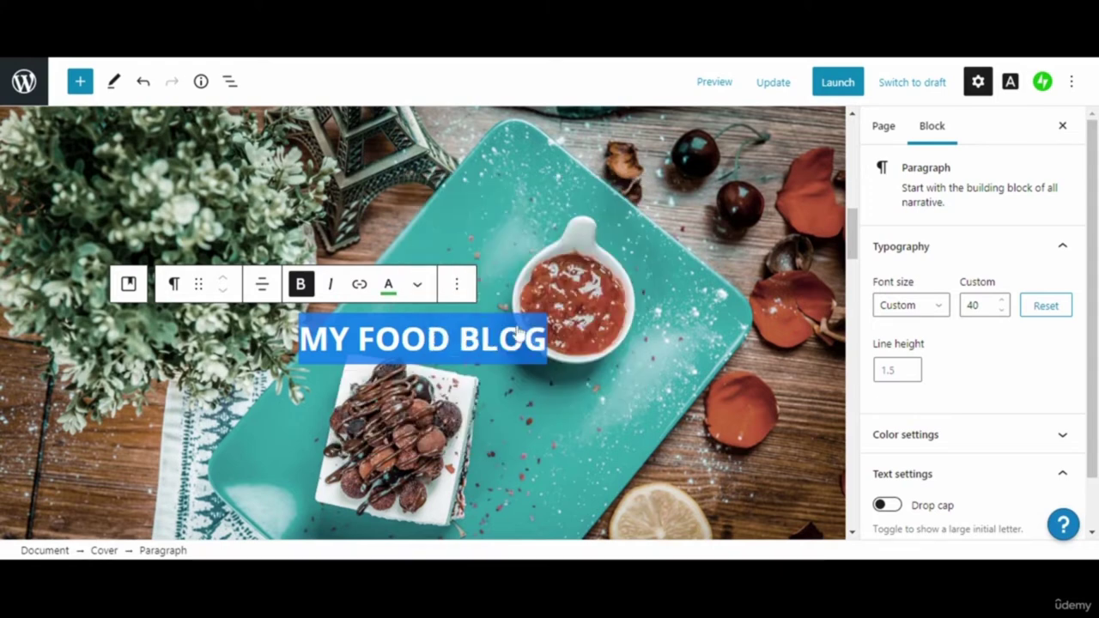
Apply a brighter custom green to the MY FOOD BLOG heading
left_click(388, 285)
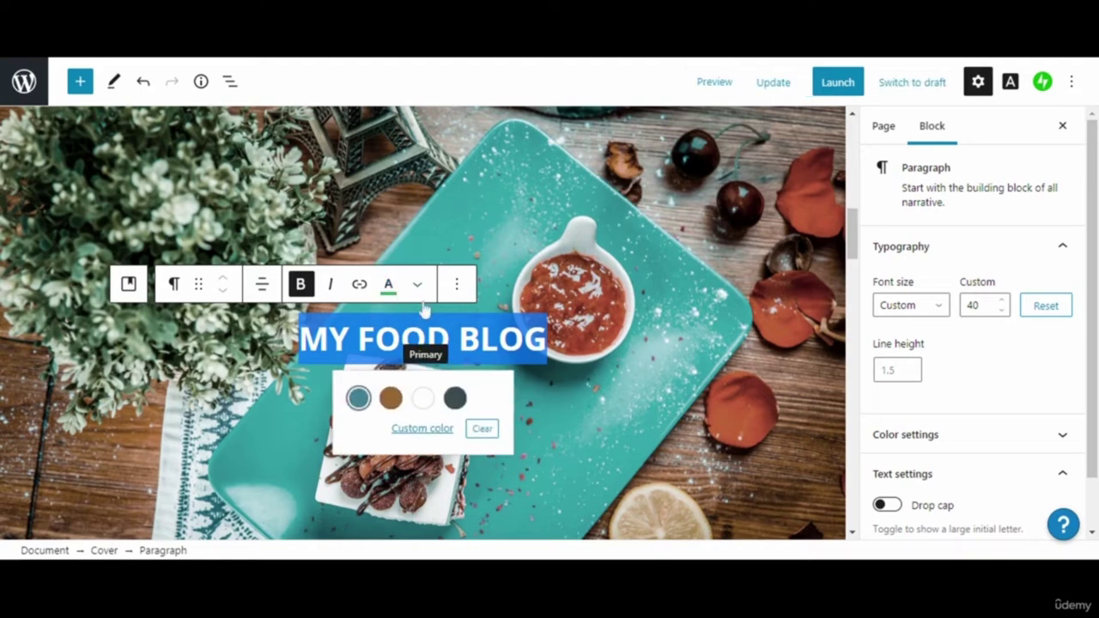
left_click(416, 427)
left_click(627, 197)
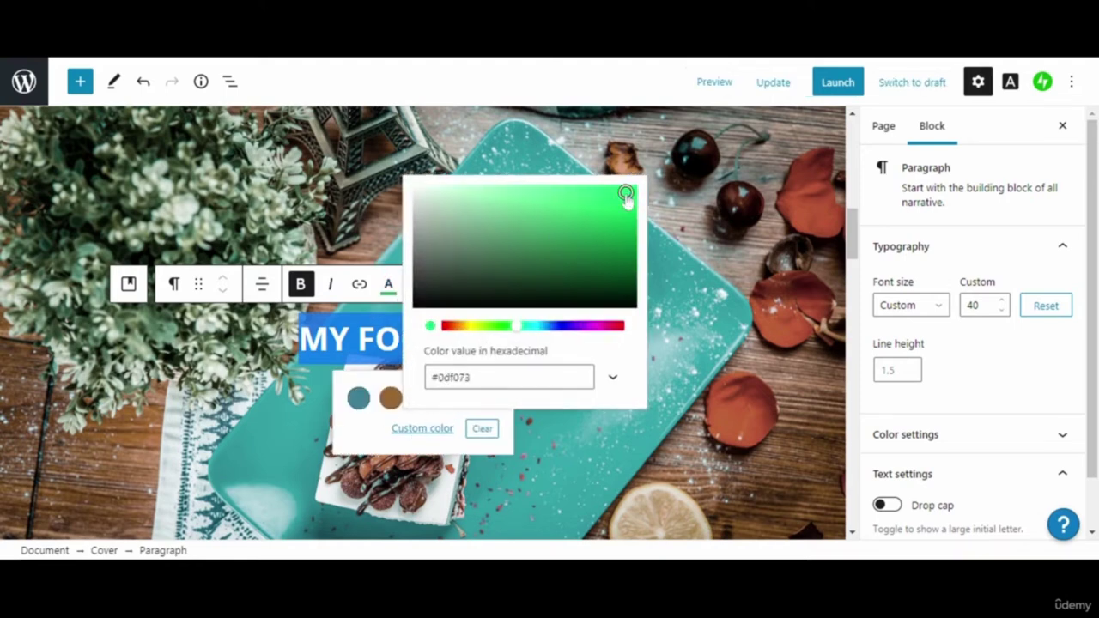
left_click(476, 317)
left_click(498, 339)
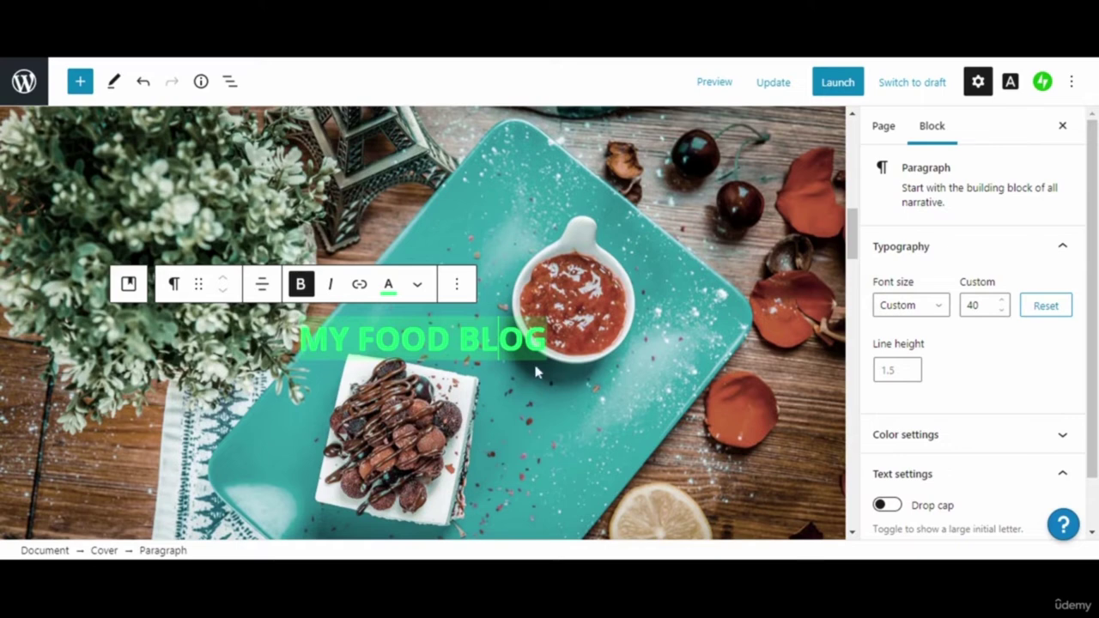
Try the dark grey swatch on the heading, then make its text white
key("ctrl+a")
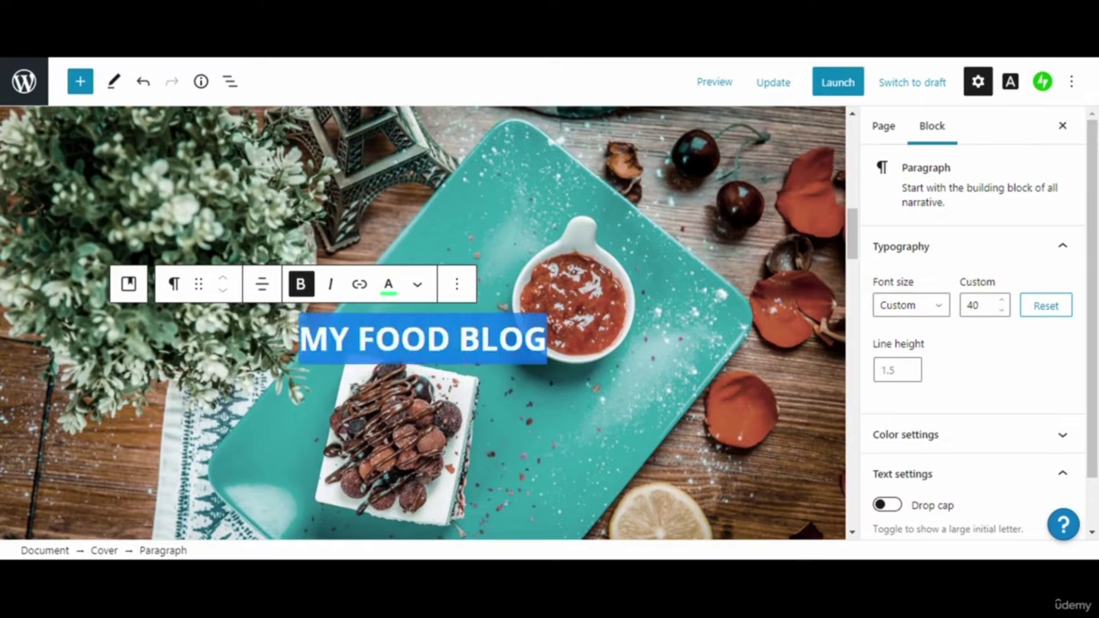
left_click(388, 284)
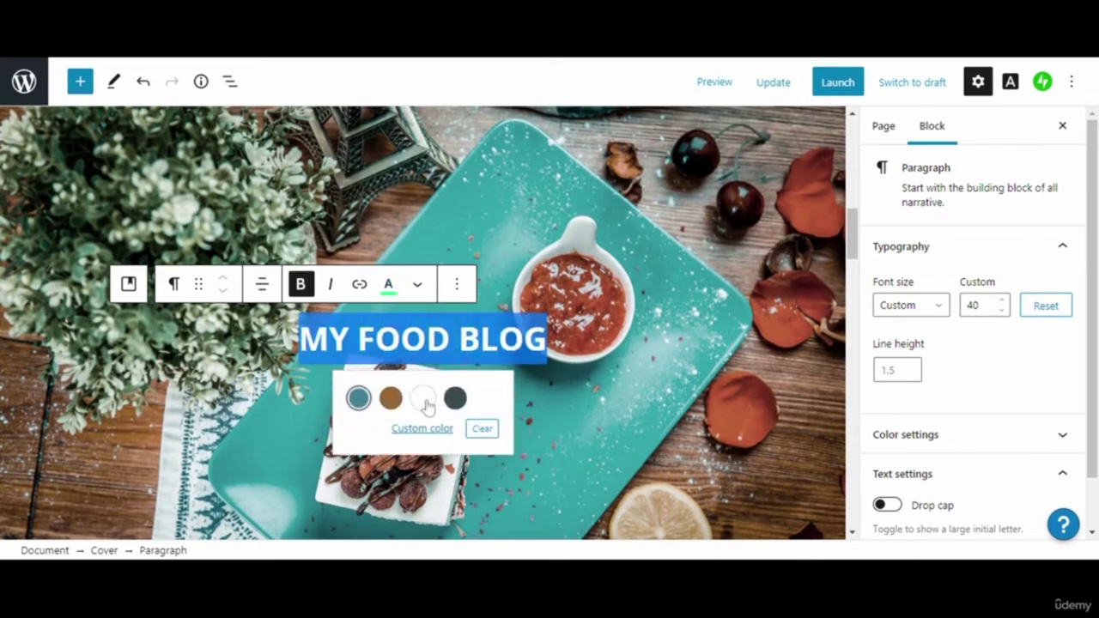
left_click(455, 398)
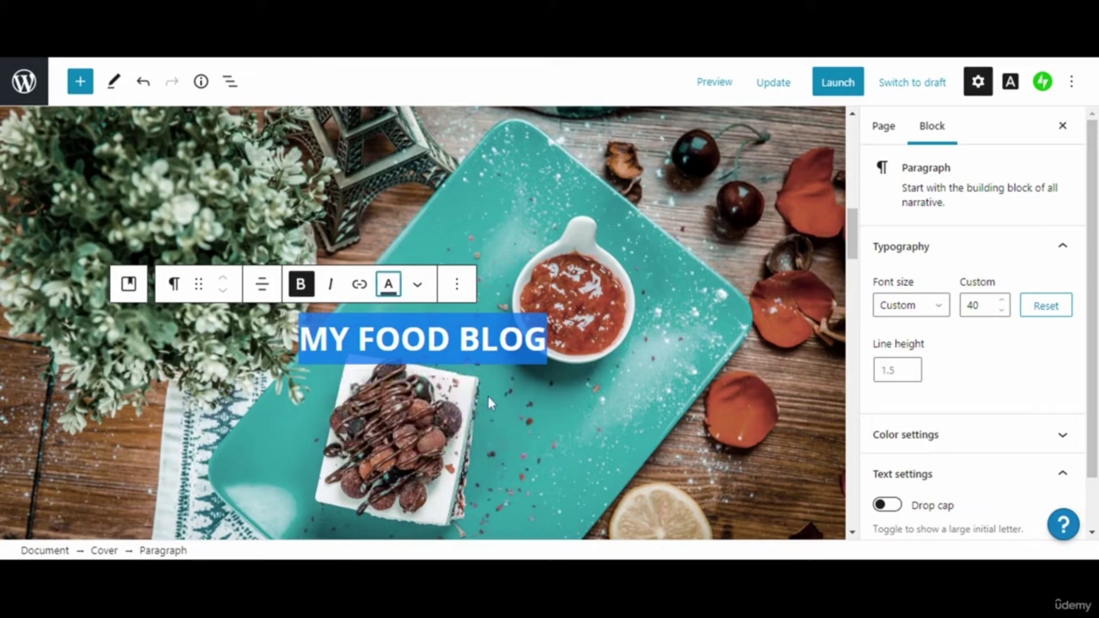
left_click(456, 347)
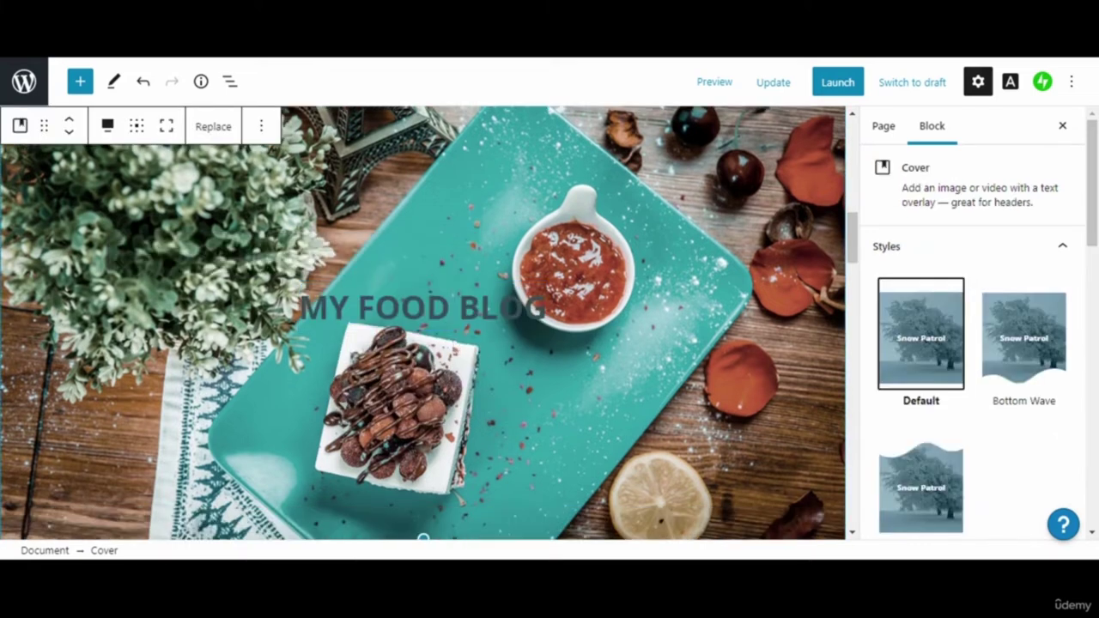
left_click_drag(546, 307, 292, 249)
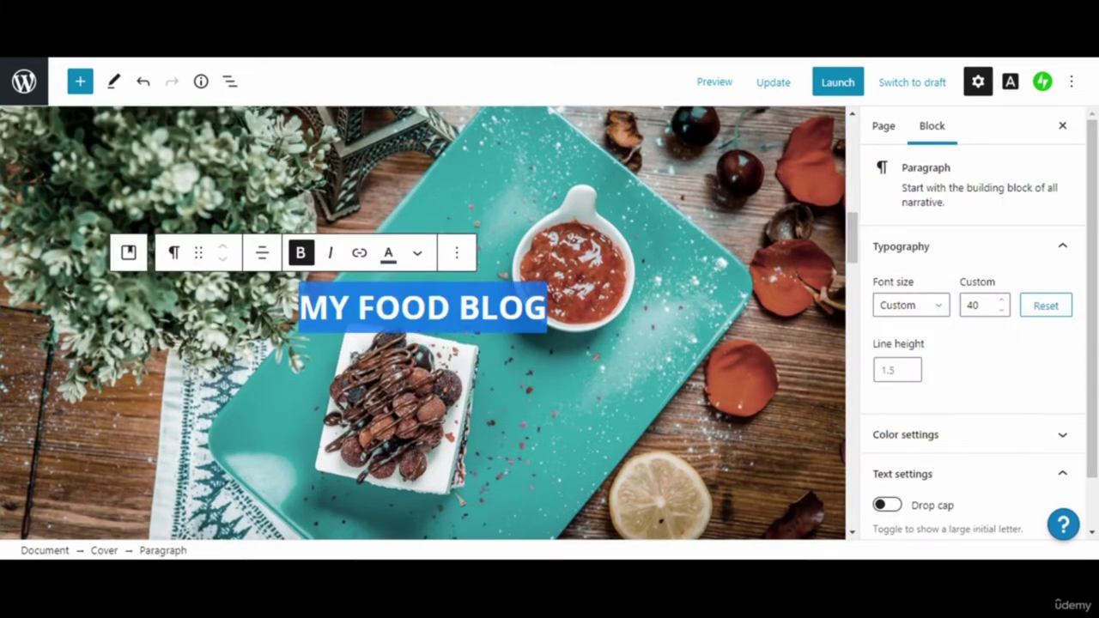
left_click(388, 253)
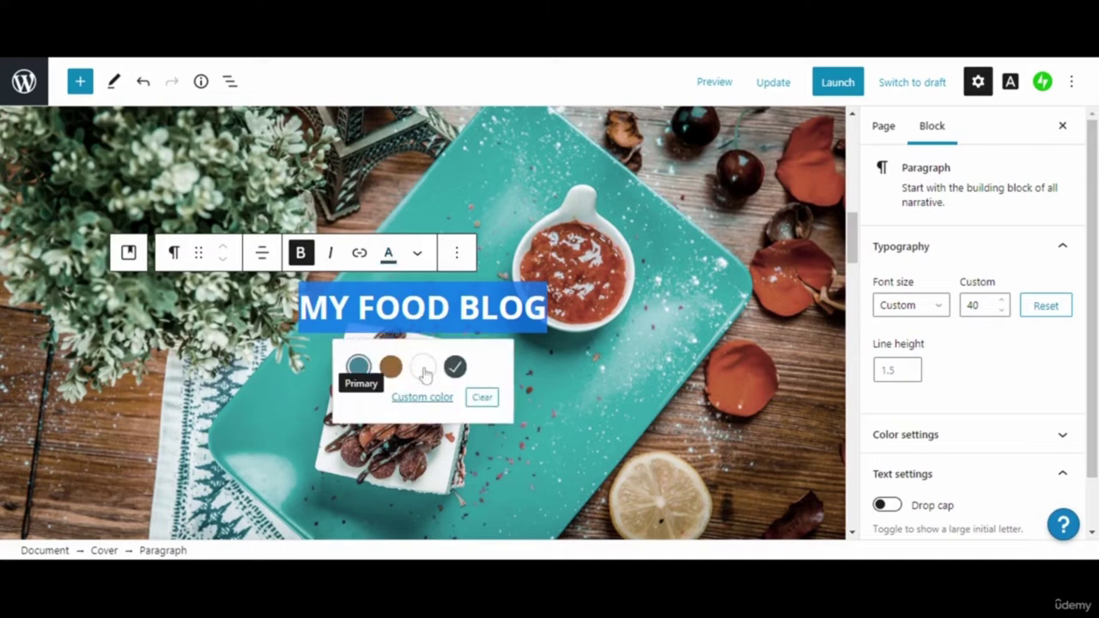
left_click(423, 368)
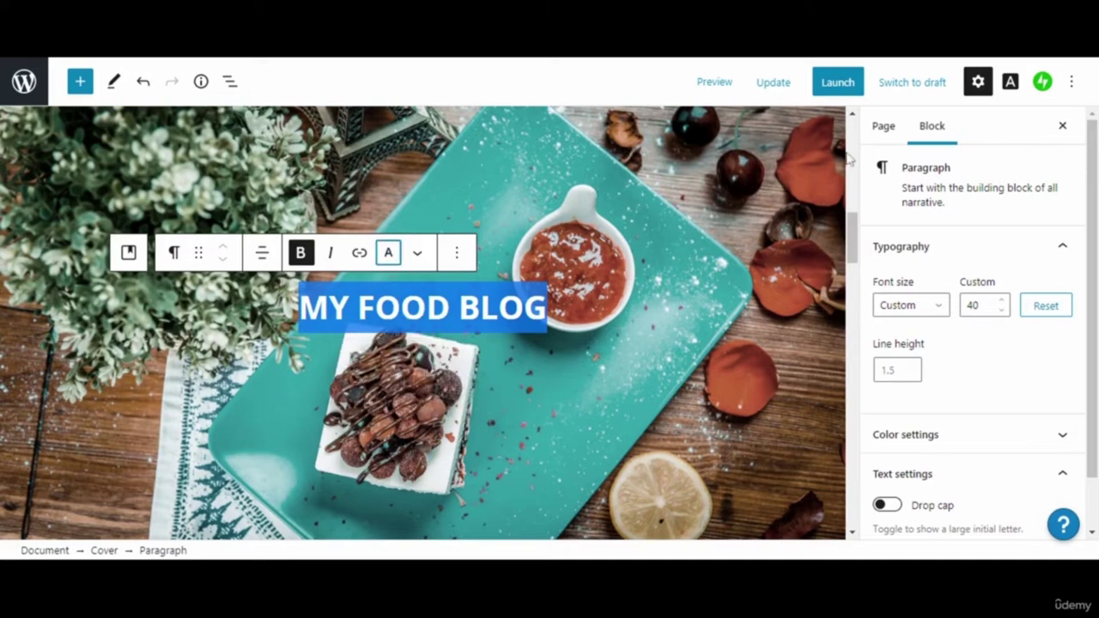
left_click(915, 68)
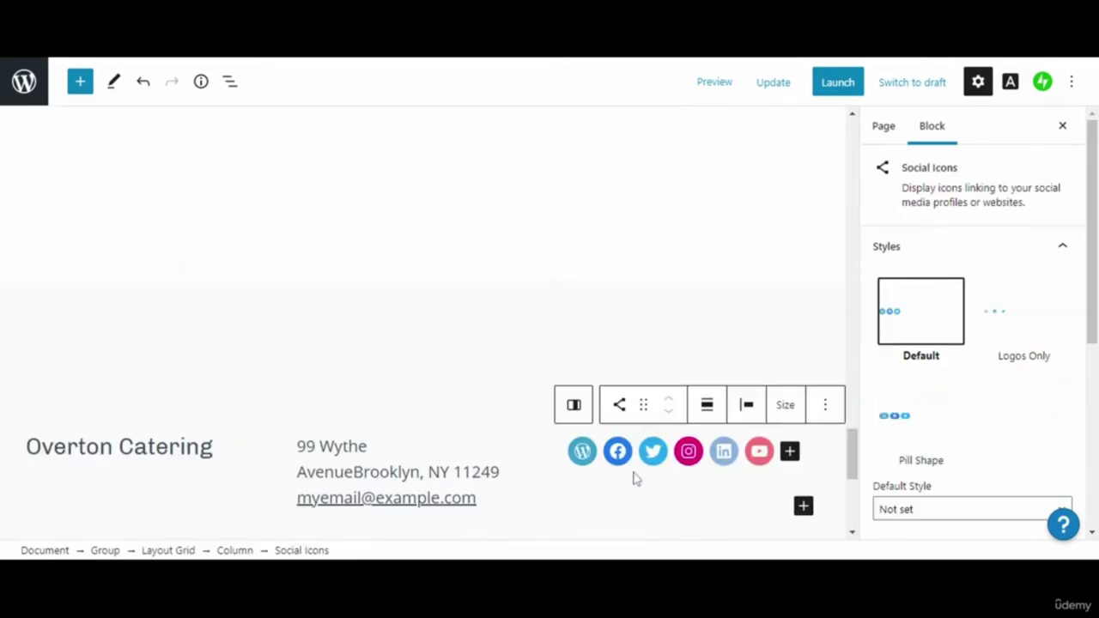
left_click(562, 451)
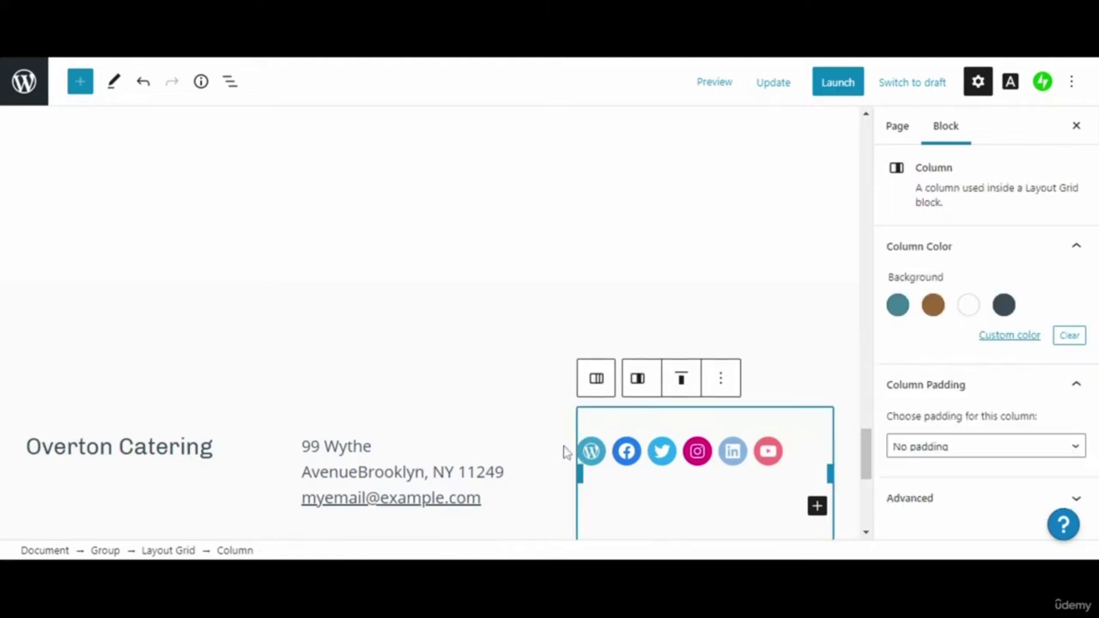
left_click(654, 429)
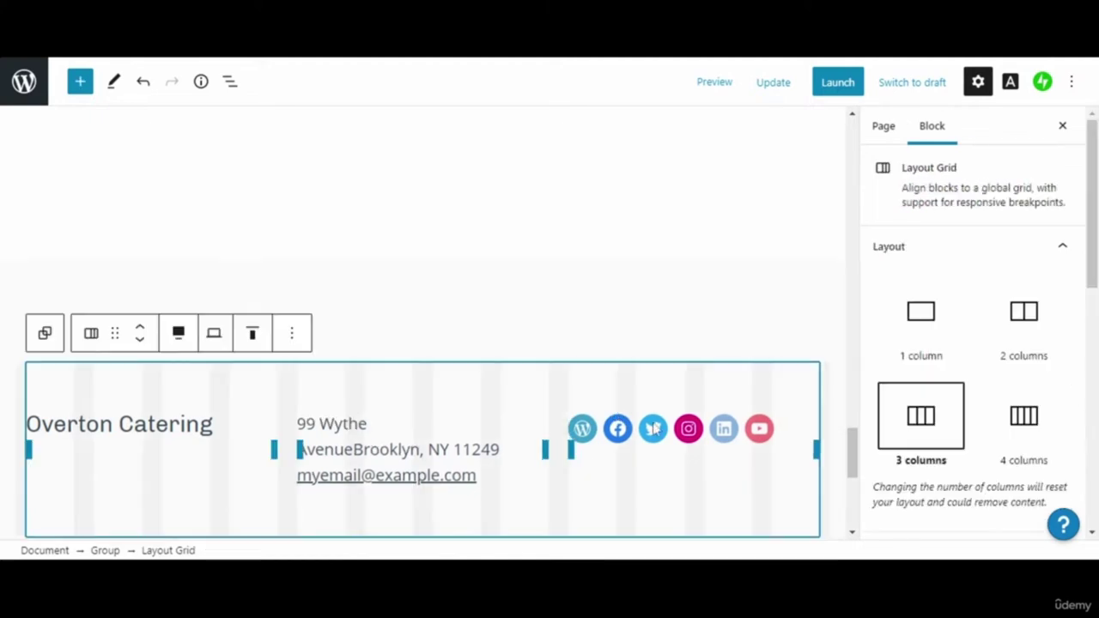
left_click(618, 306)
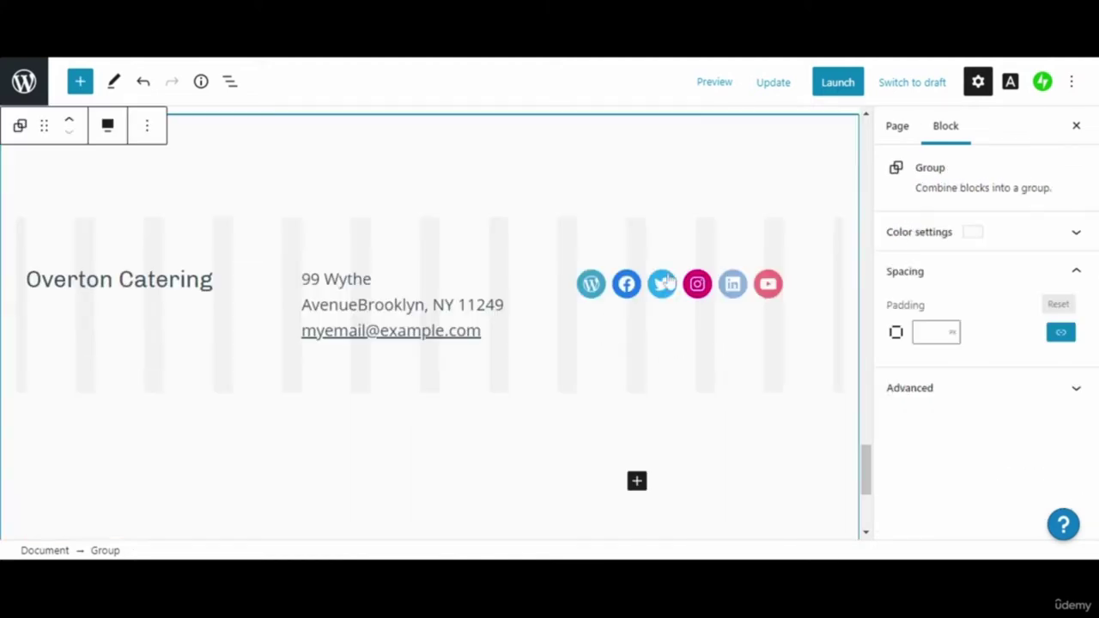
left_click(650, 310)
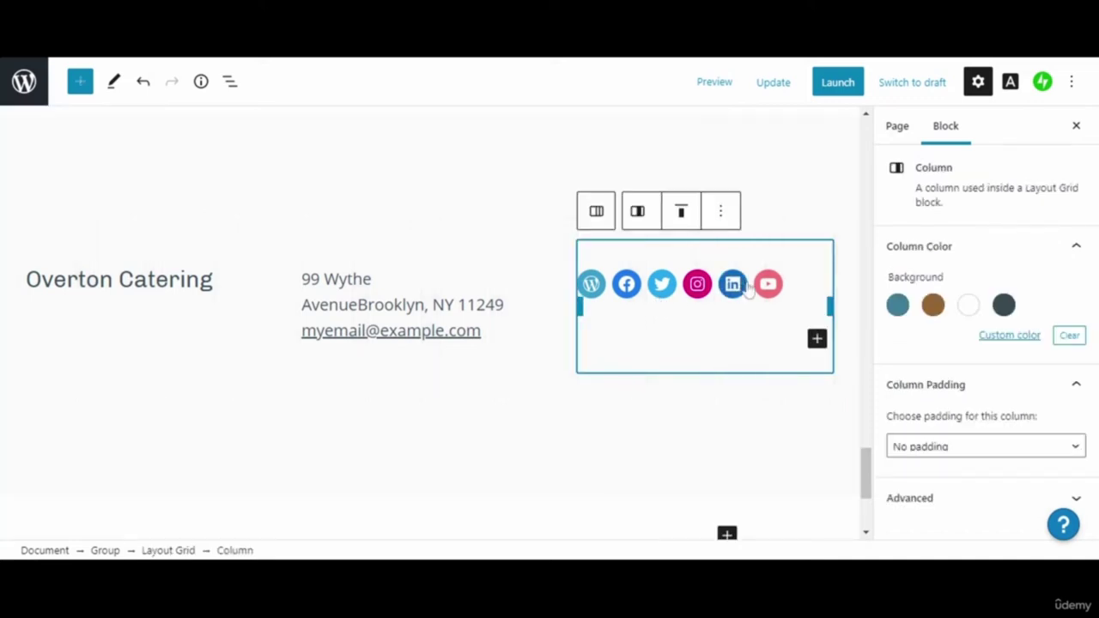
left_click(1075, 248)
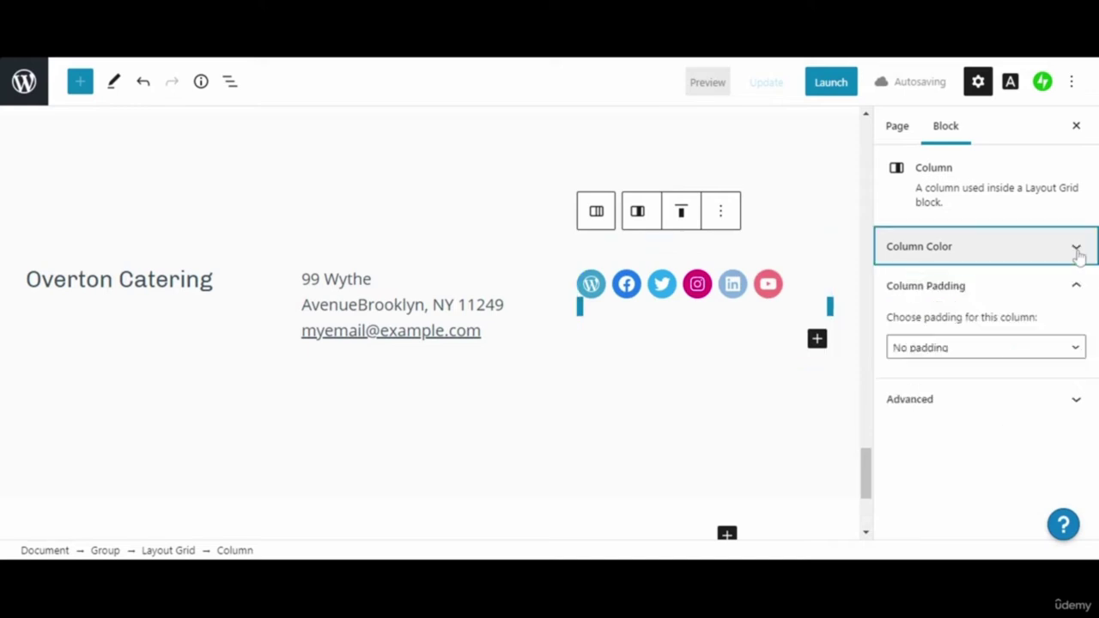
left_click(730, 314)
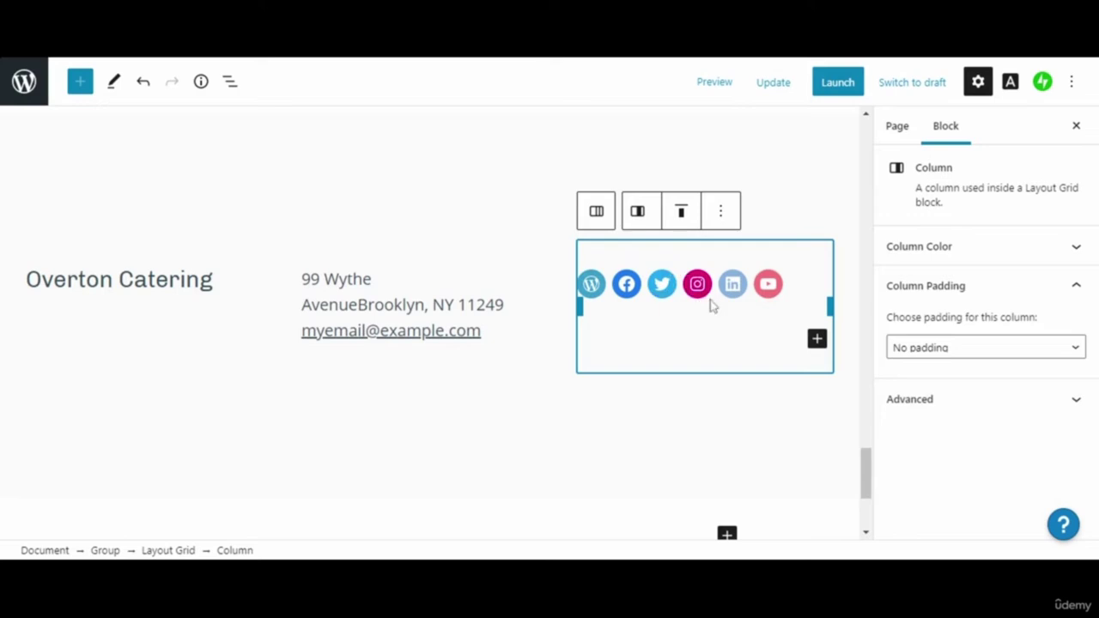
left_click(710, 306)
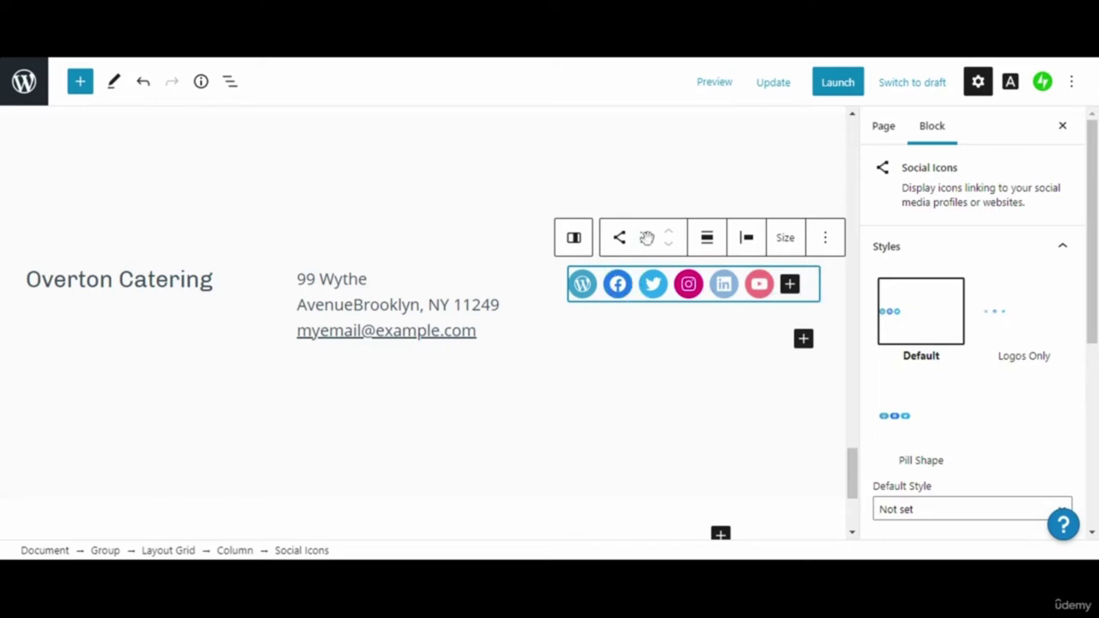
Try Pill Shape on the footer social icons, then switch them to Logos Only
left_click(825, 241)
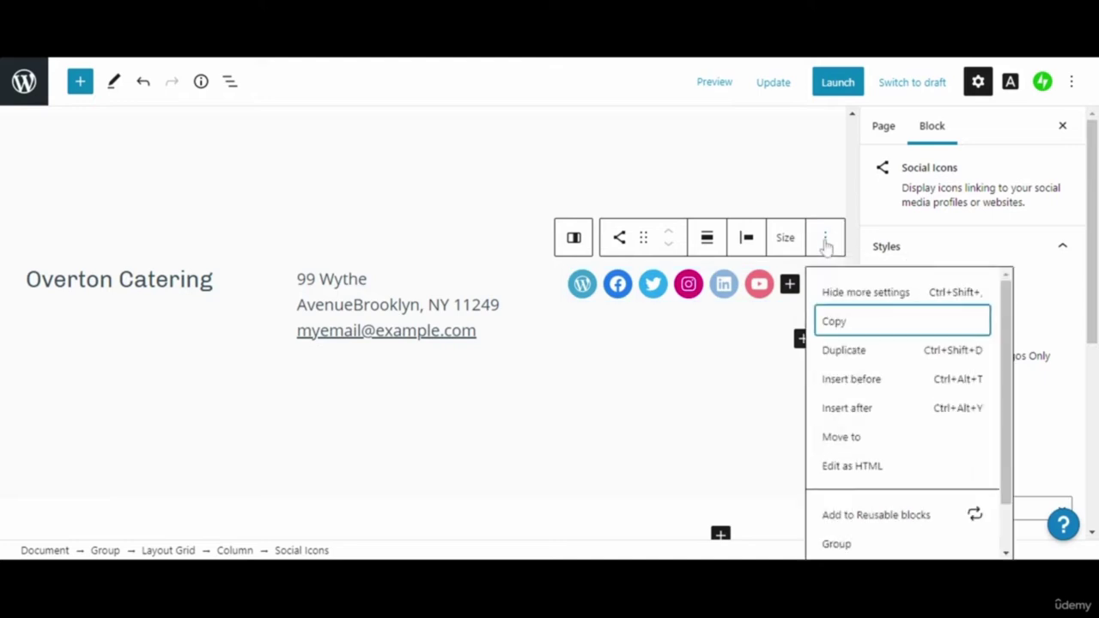
left_click(825, 243)
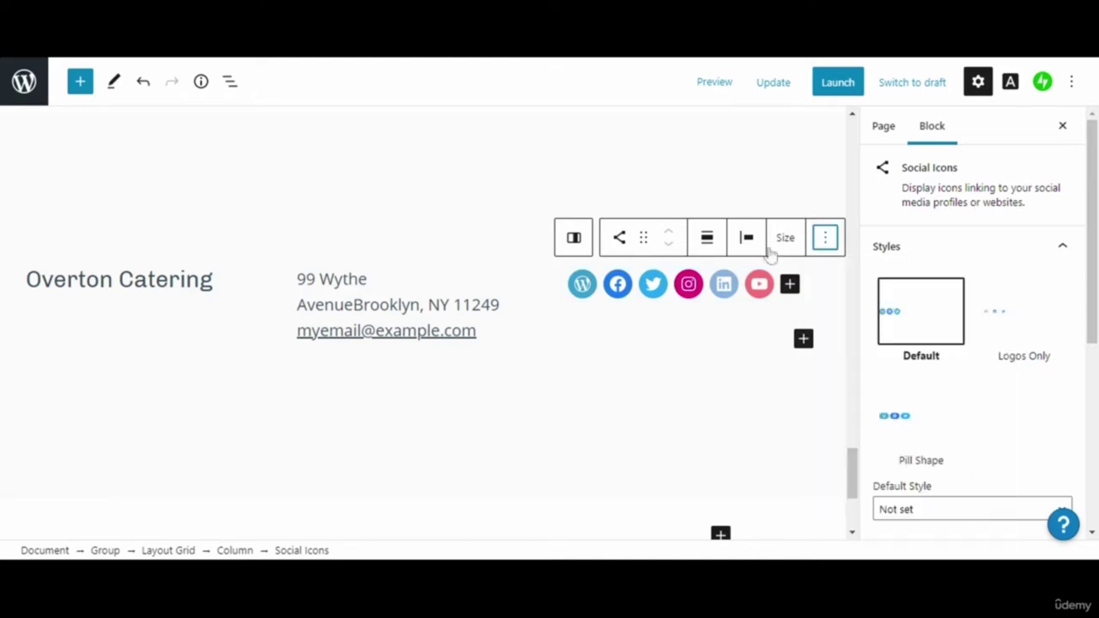
left_click(619, 240)
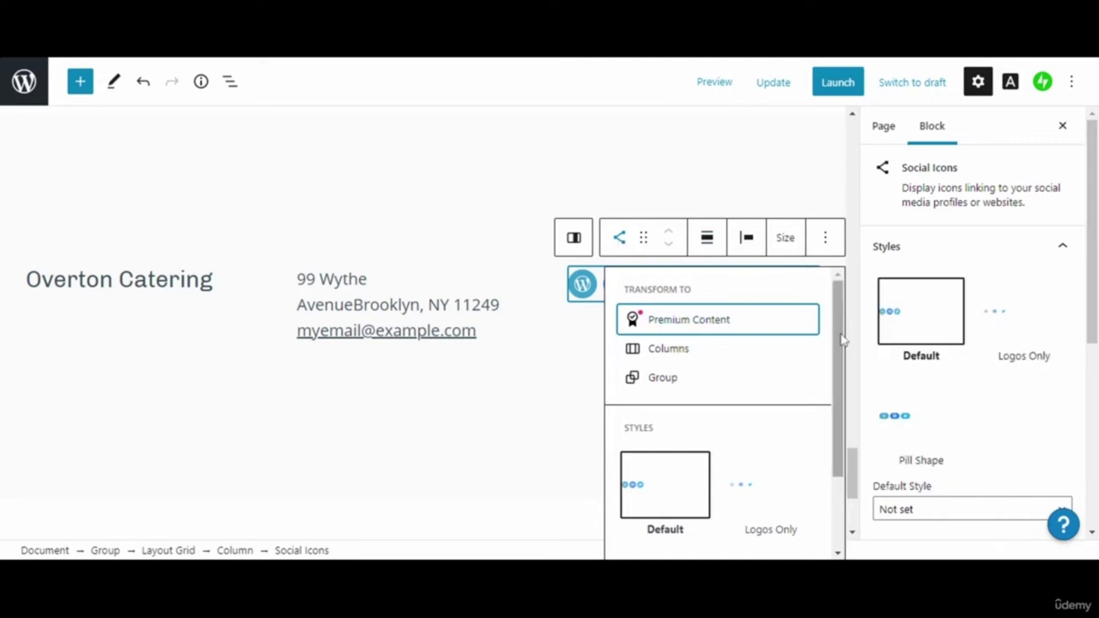
left_click_drag(839, 333, 840, 442)
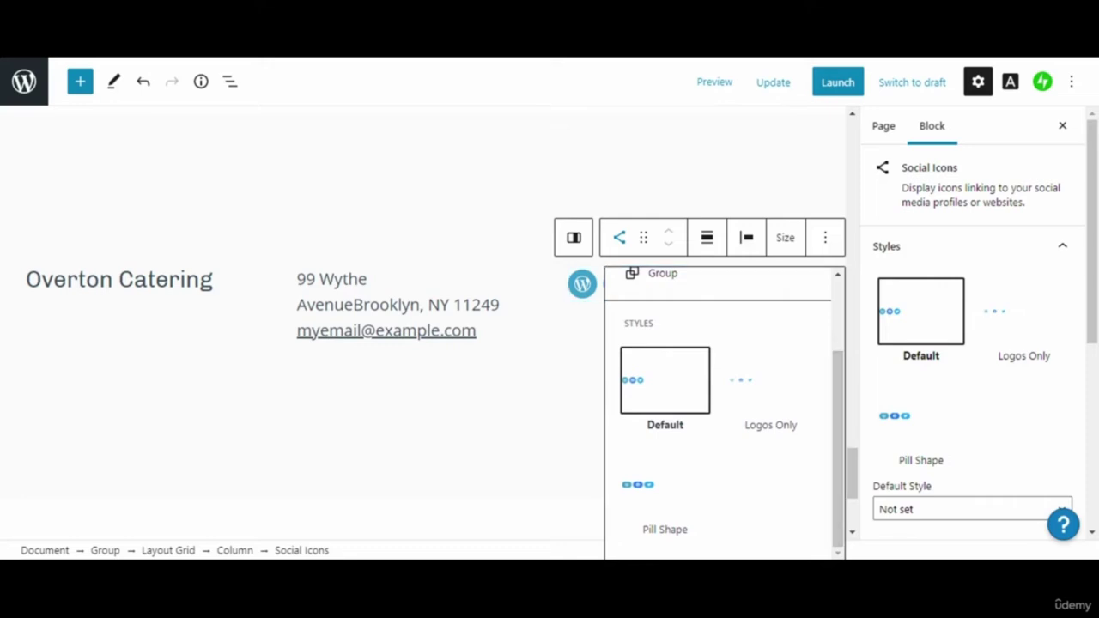
left_click(921, 418)
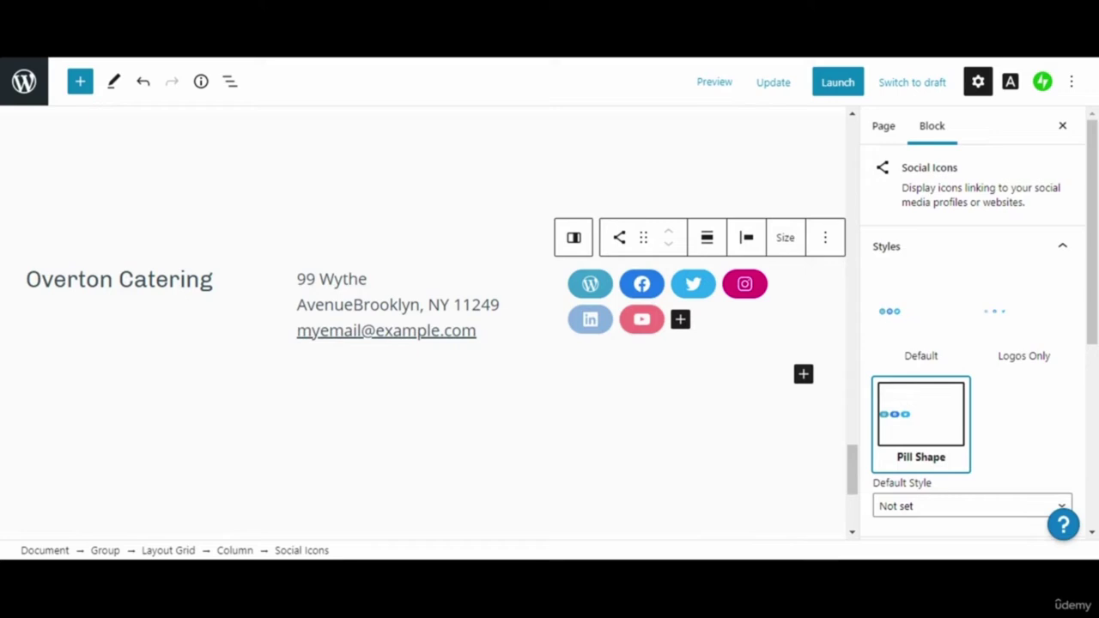
left_click(1010, 333)
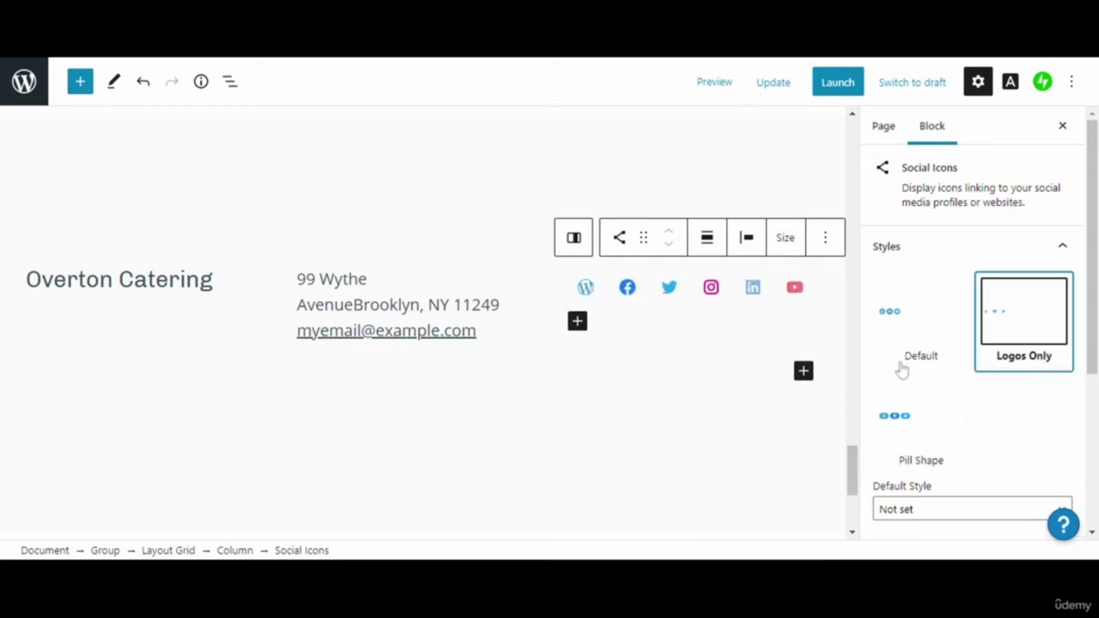
left_click(759, 445)
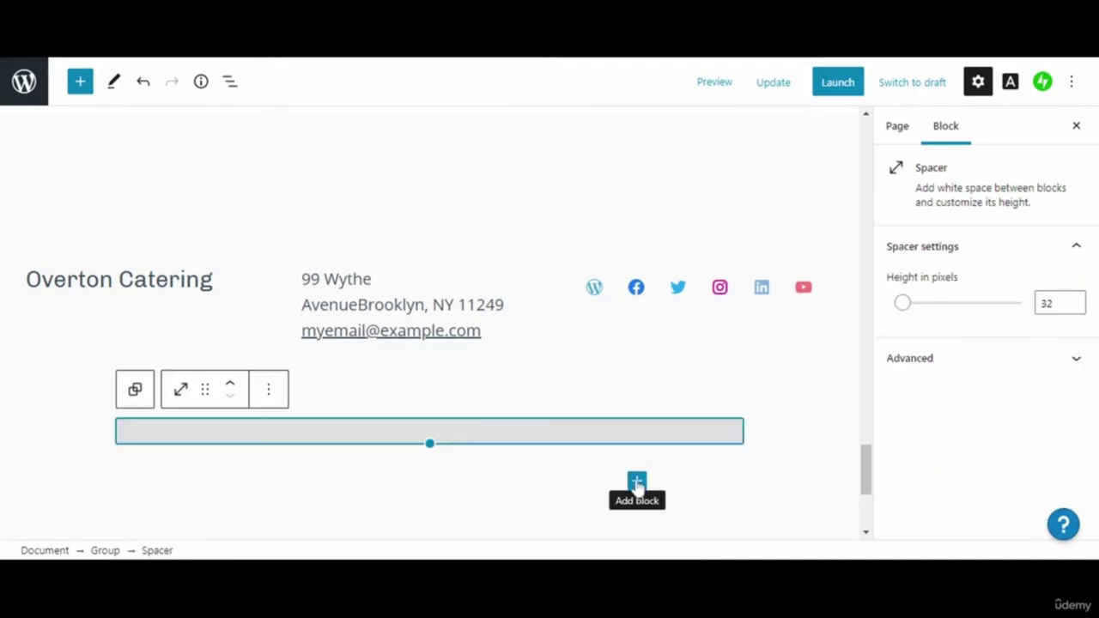
Save the Home page with Update and preview the updated homepage
left_click(636, 483)
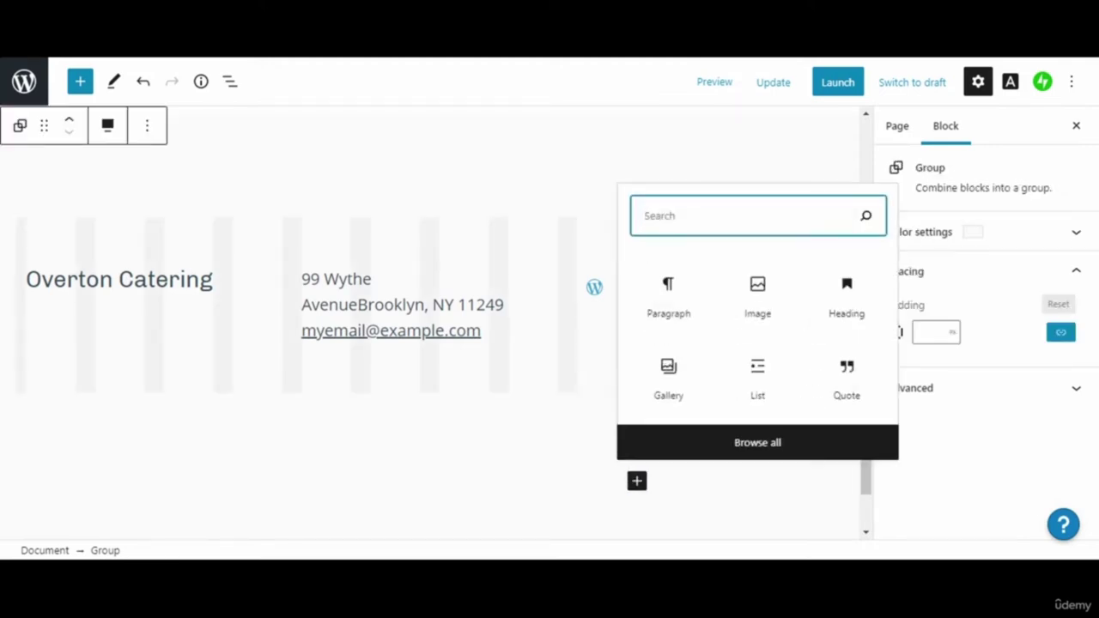
left_click(840, 495)
left_click_drag(865, 478, 858, 140)
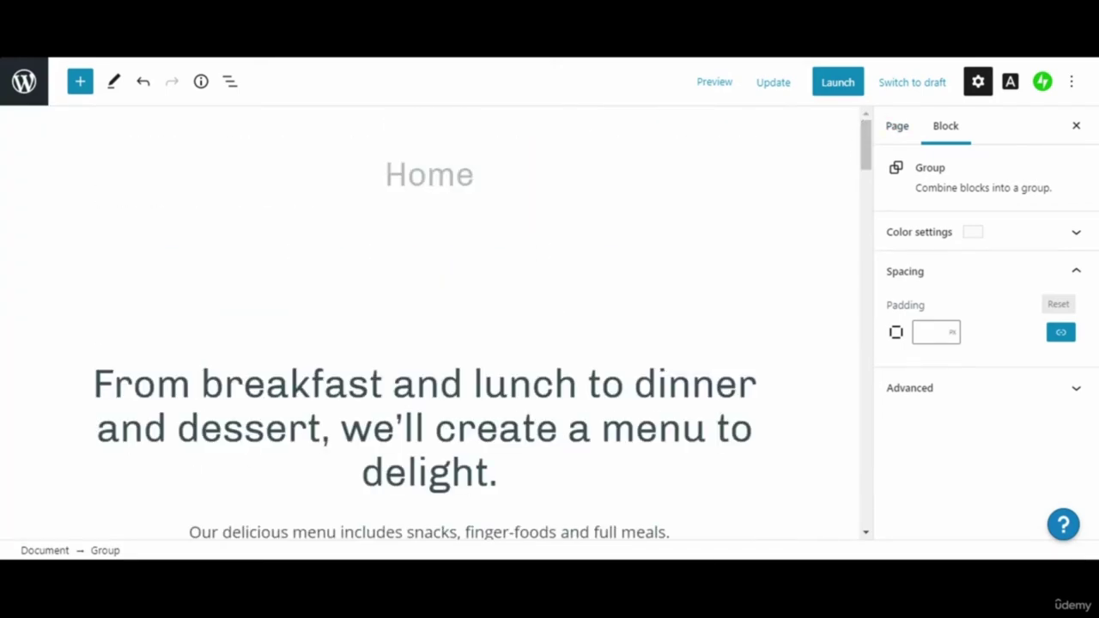
left_click(773, 85)
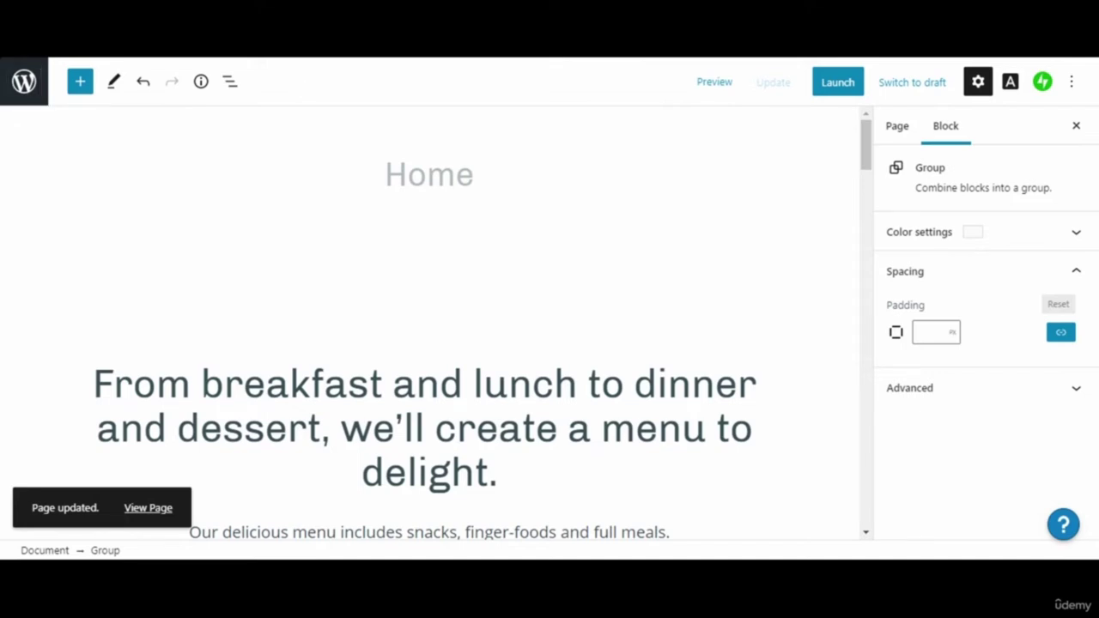
left_click(726, 87)
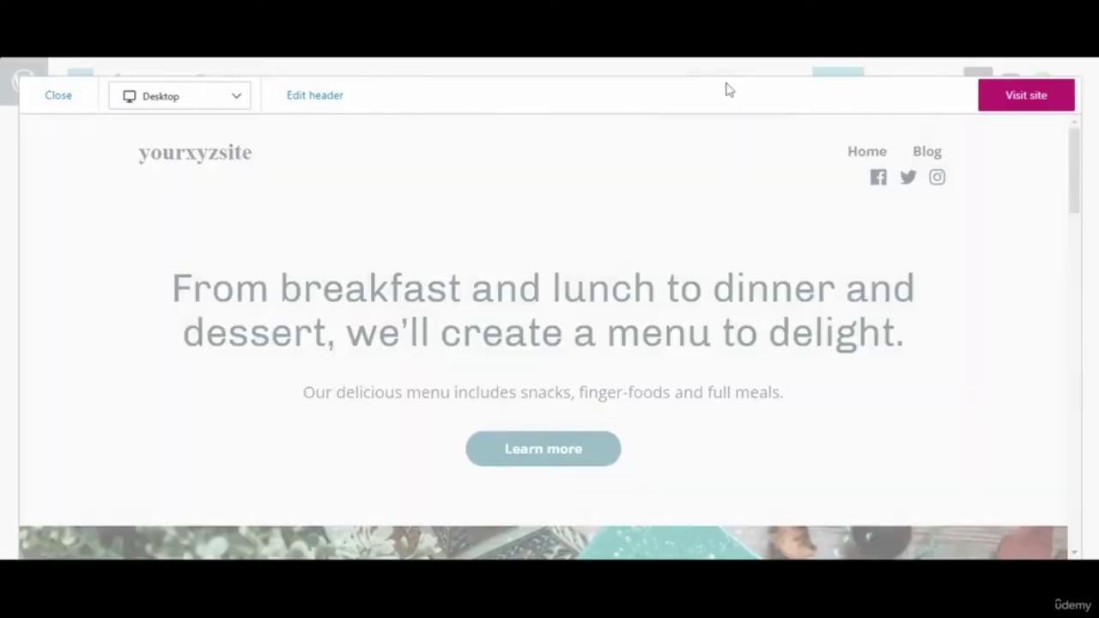
left_click_drag(1076, 166, 1082, 271)
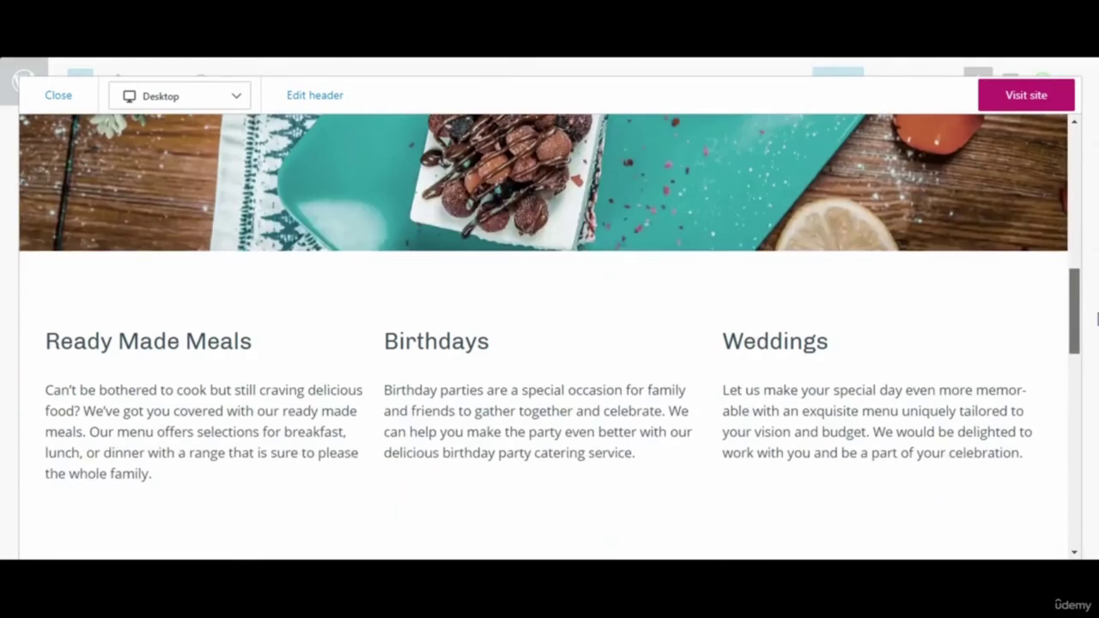
left_click_drag(1096, 318, 1080, 461)
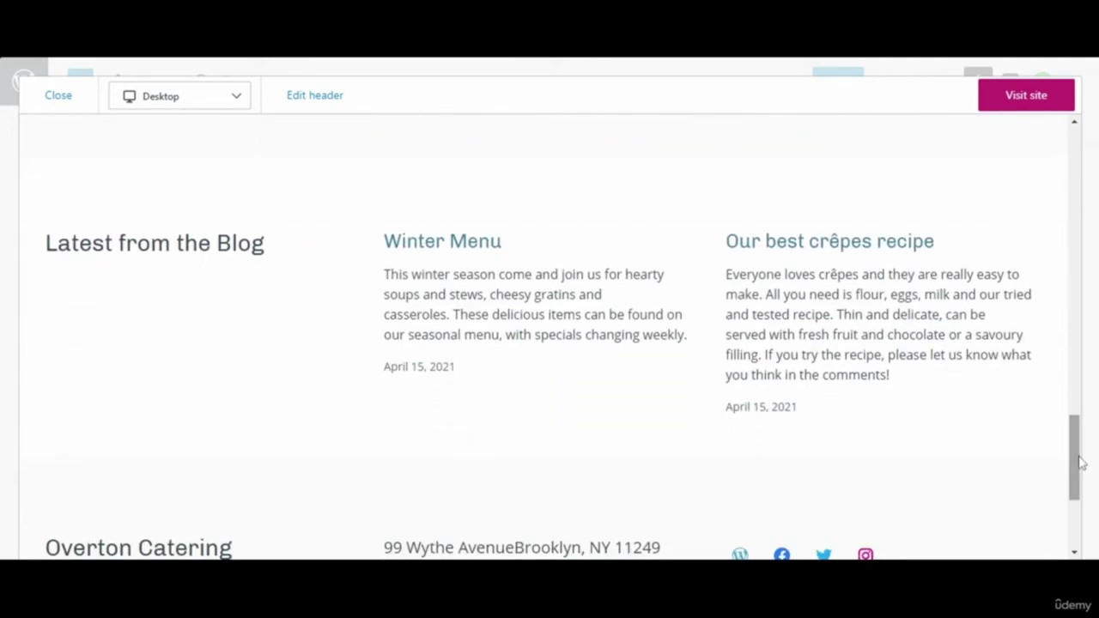
left_click_drag(437, 174, 937, 439)
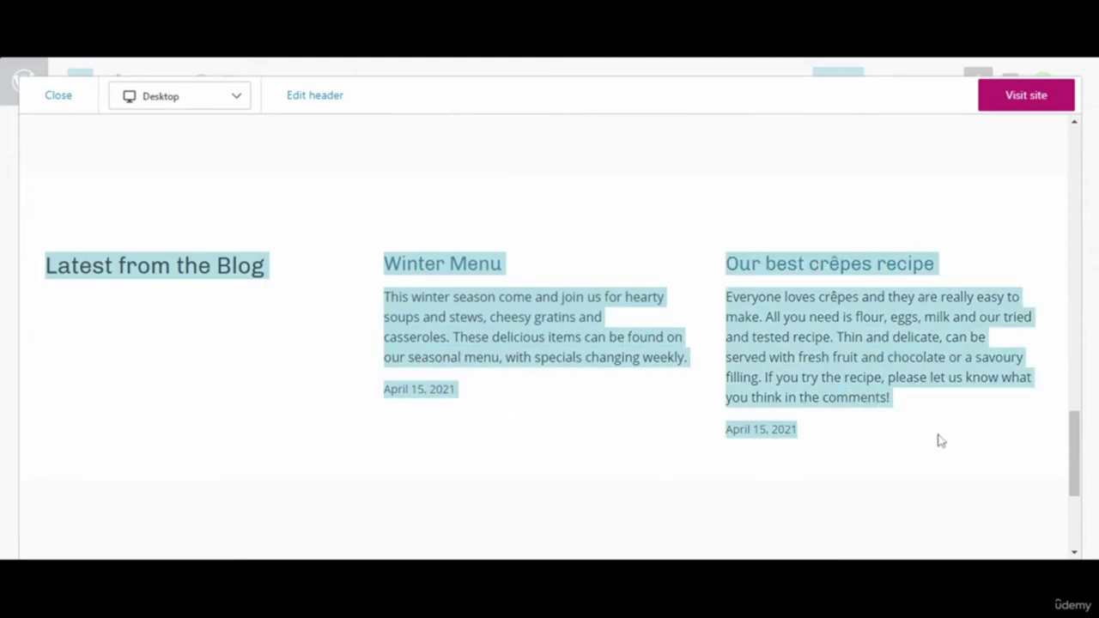
left_click(1008, 420)
left_click_drag(1075, 451, 1072, 166)
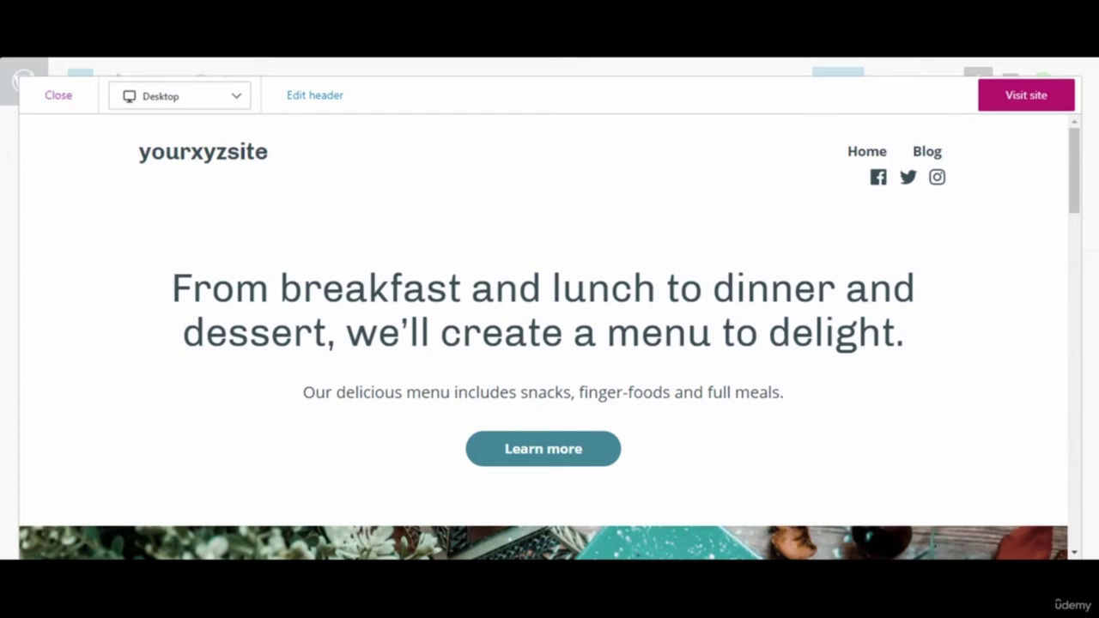
left_click(60, 97)
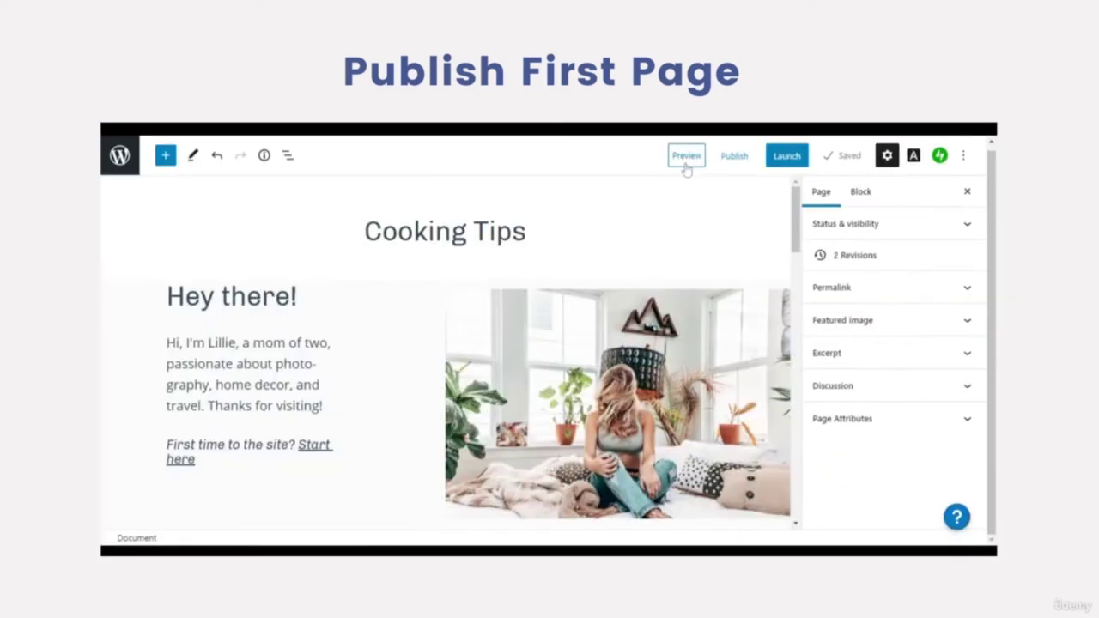
Preview the Cooking Tips page, then close the preview and return to the editor
left_click(685, 161)
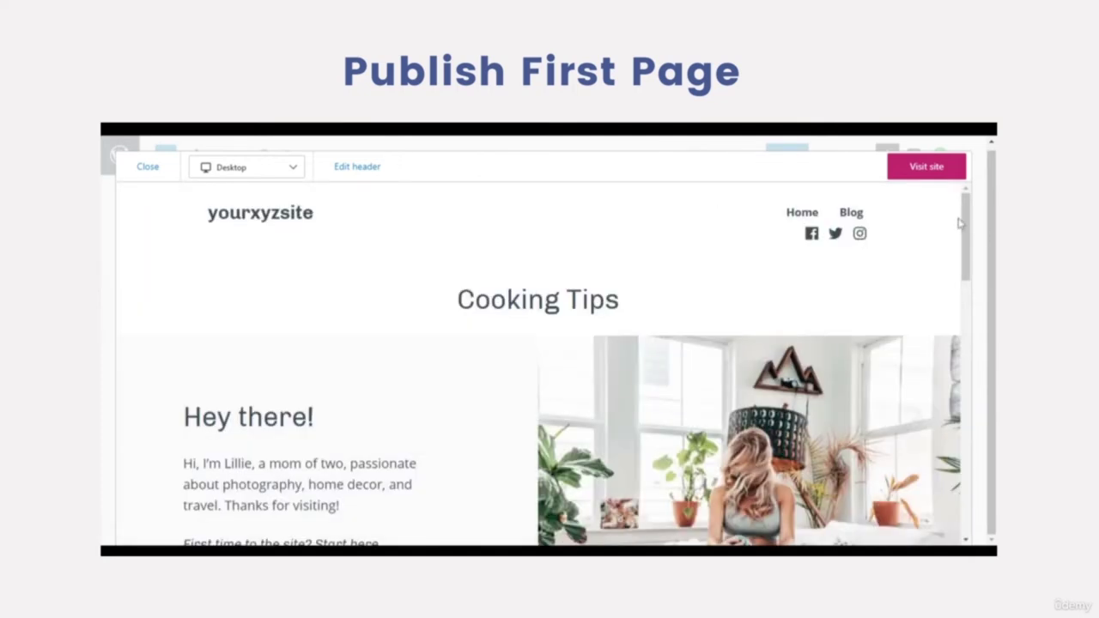
left_click_drag(970, 225, 993, 223)
left_click(150, 169)
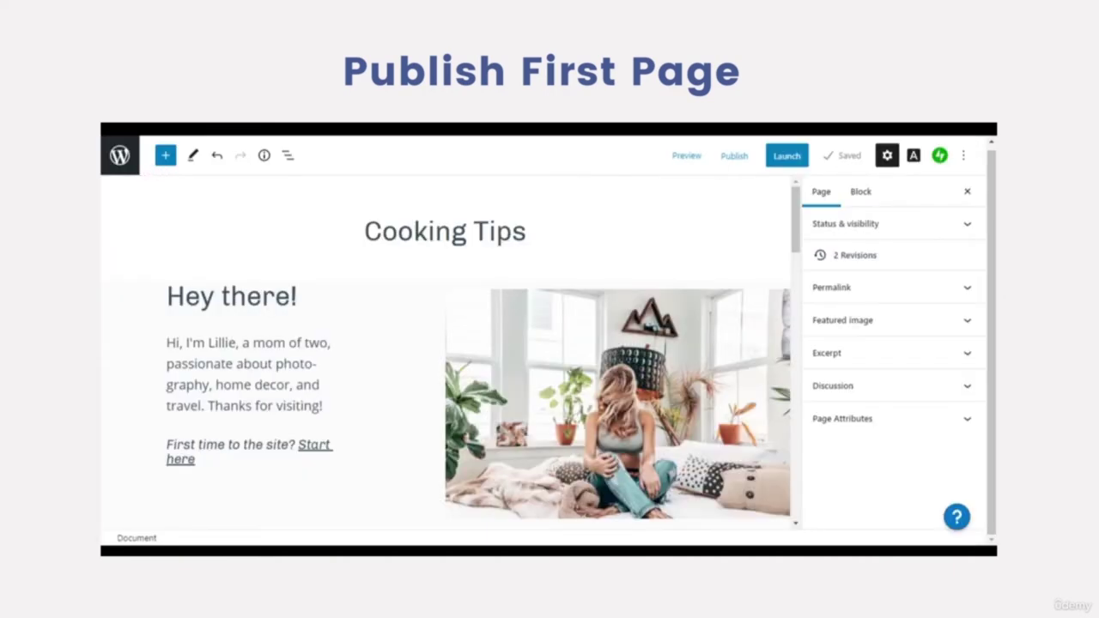
left_click_drag(799, 214, 812, 179)
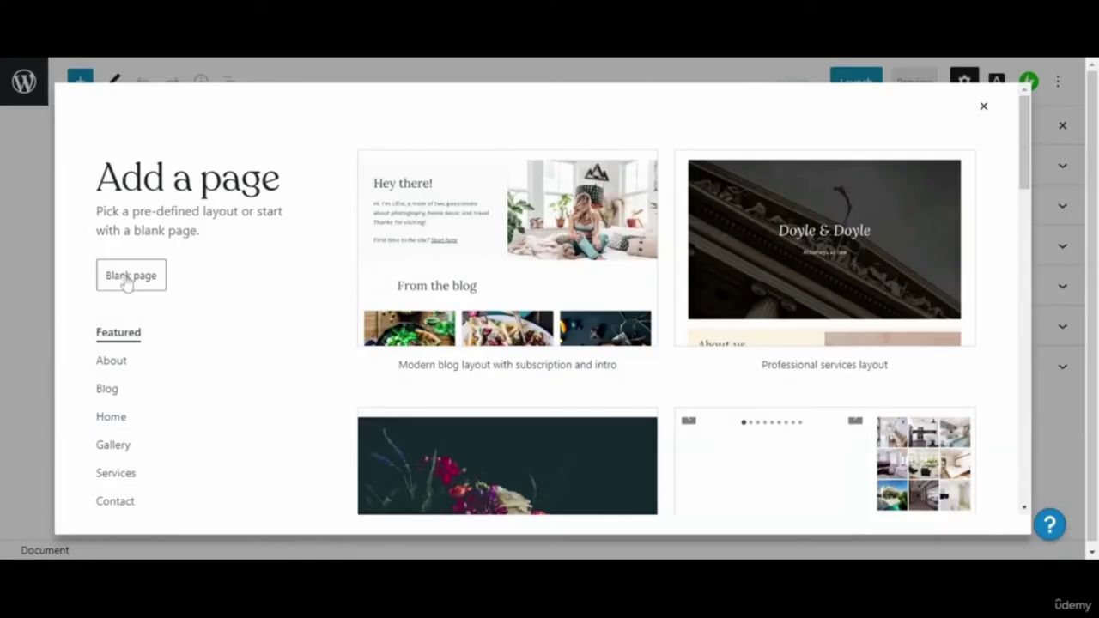
Start a blank page titled 'Cooking Tips' and move into its body
left_click(132, 277)
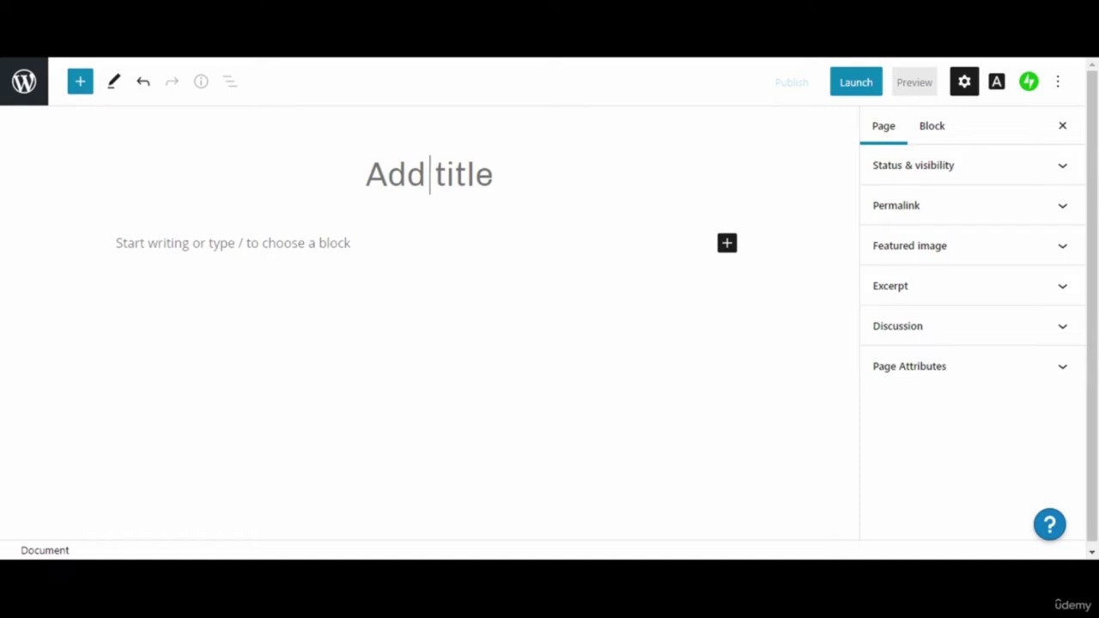
type("C")
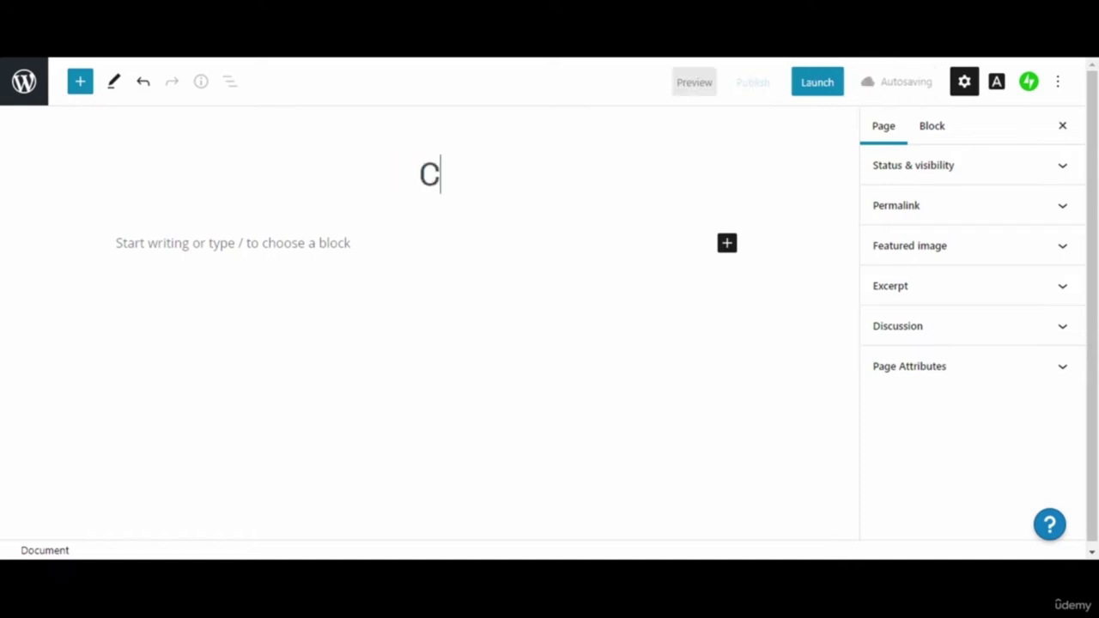
key("BackSpace")
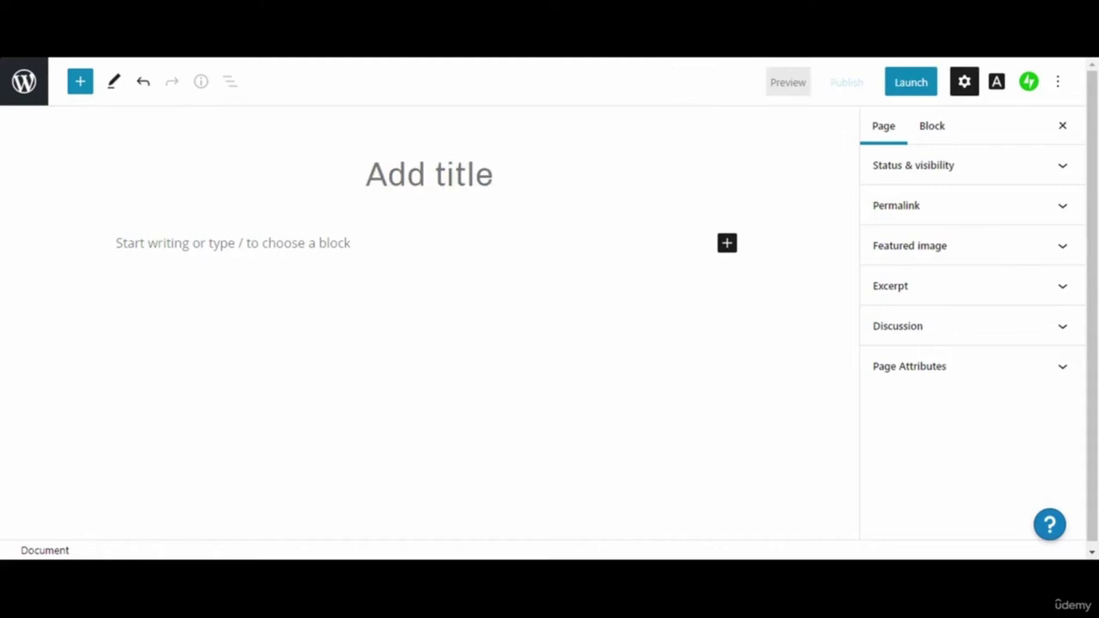
type("C")
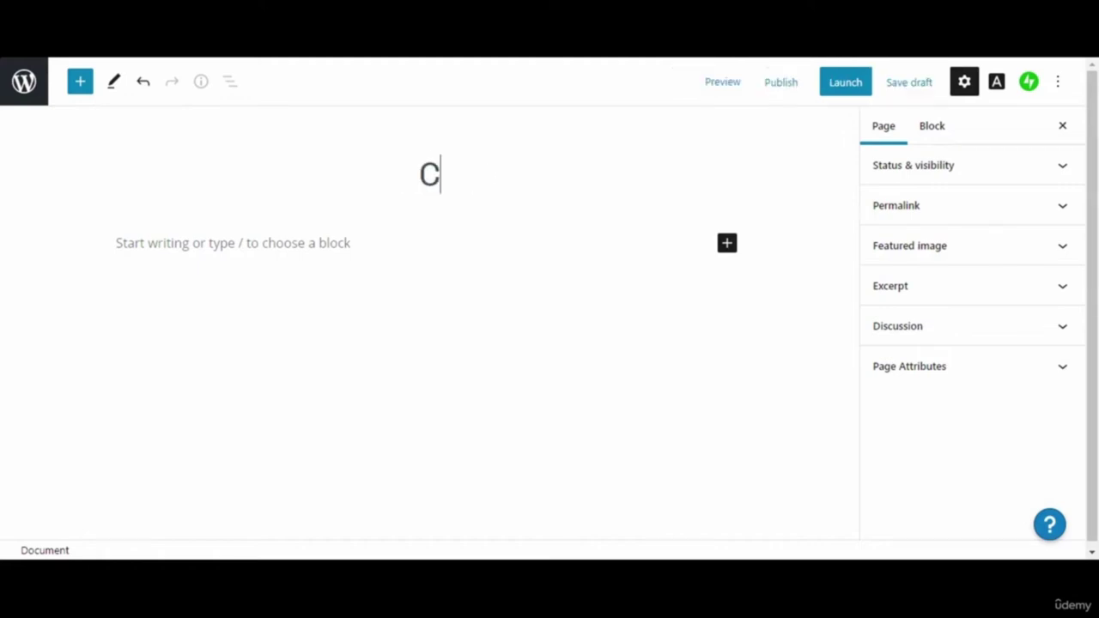
type("ooking ")
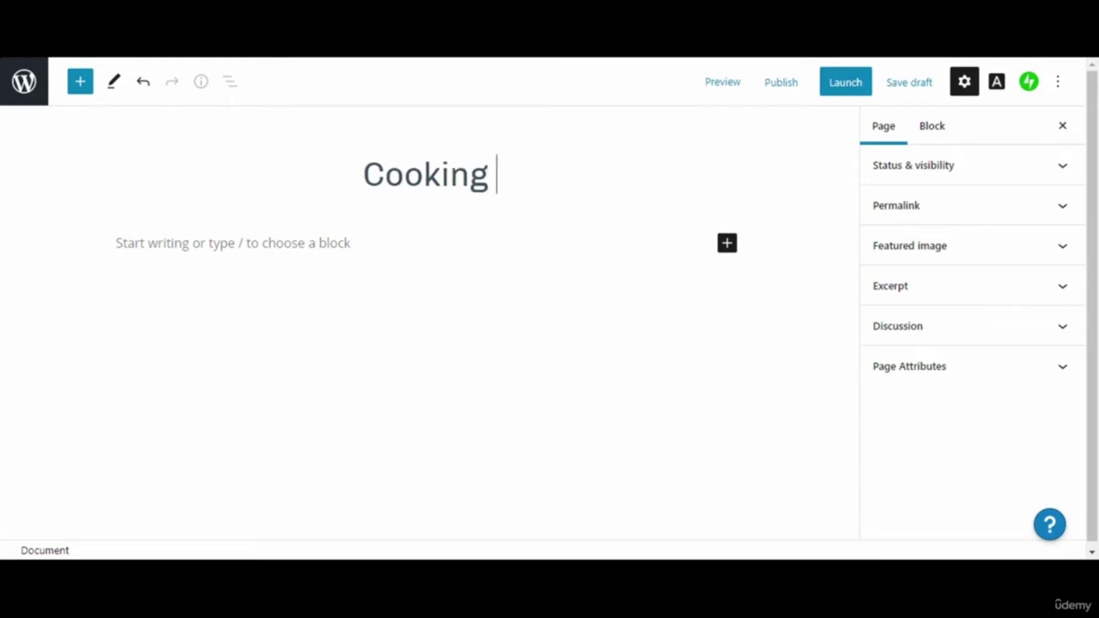
type("Tips")
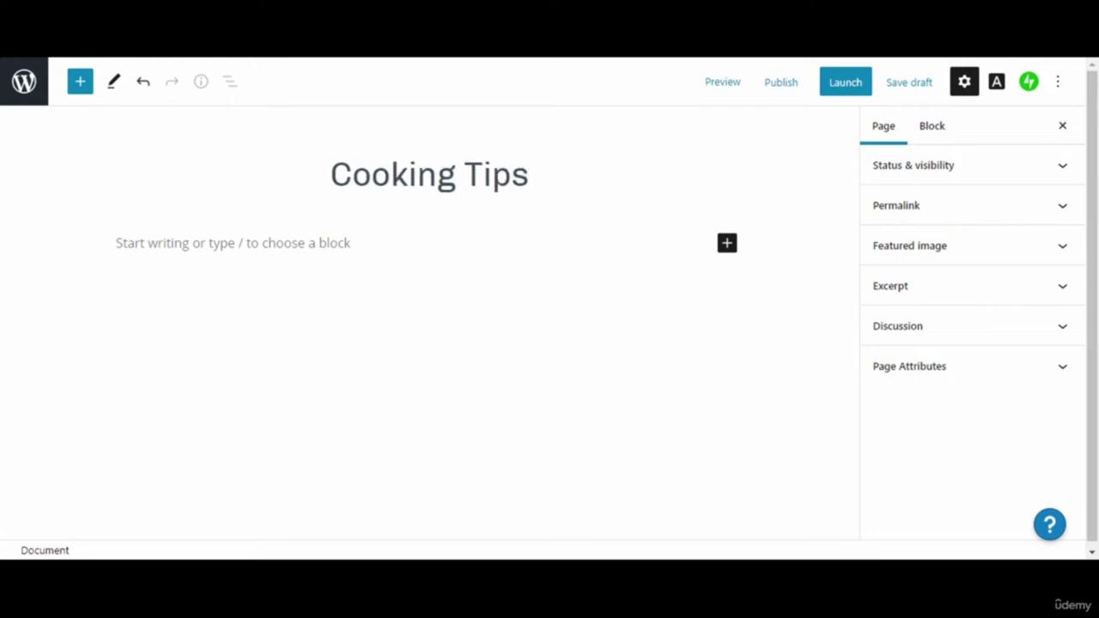
key("Return")
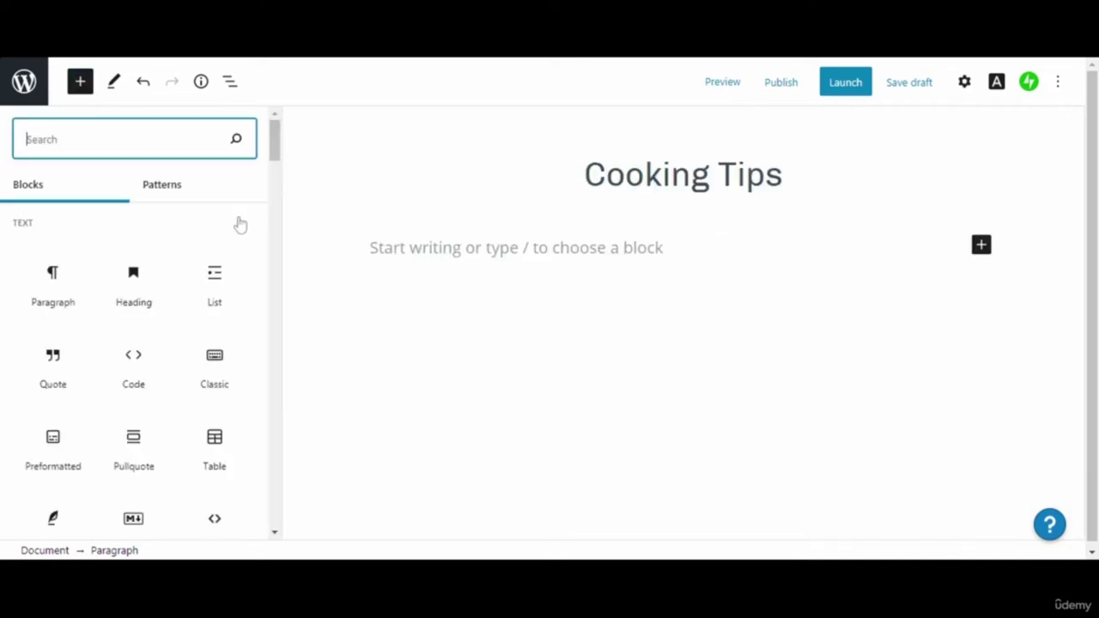
Search the block library for 'colu' and insert a Columns block under the title
left_click_drag(275, 152, 286, 343)
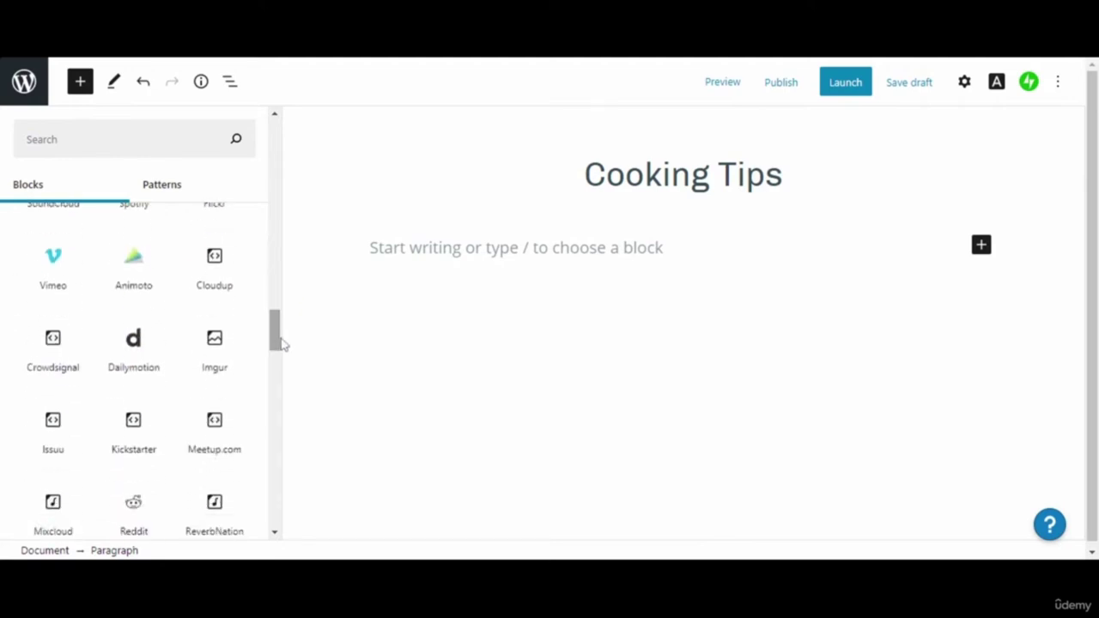
left_click(184, 140)
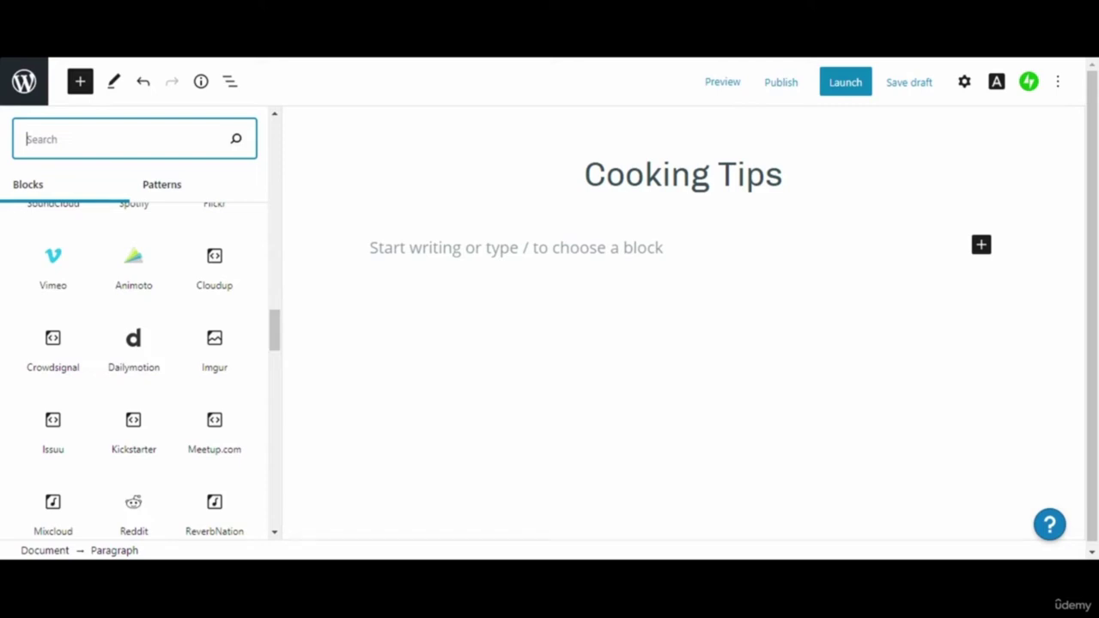
type("colu")
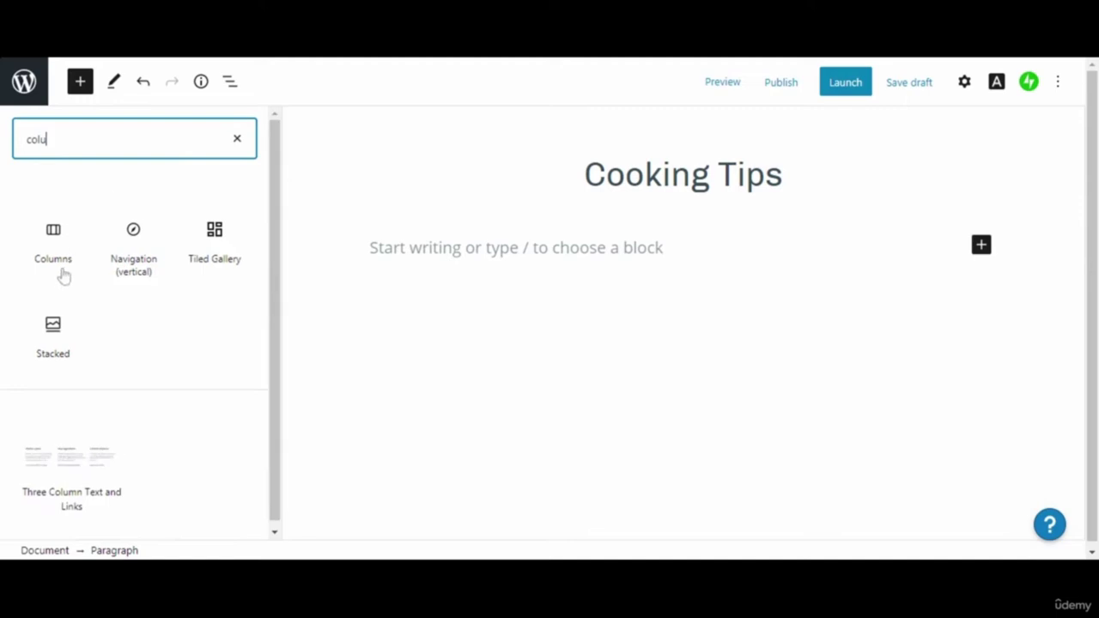
mouse_move(60, 272)
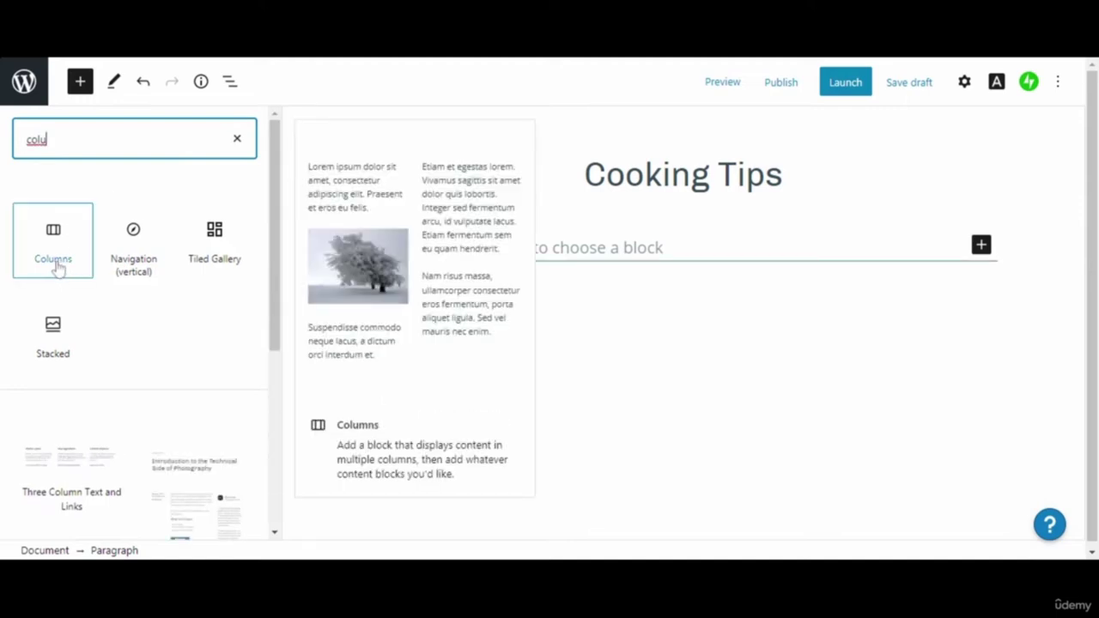
left_click(58, 270)
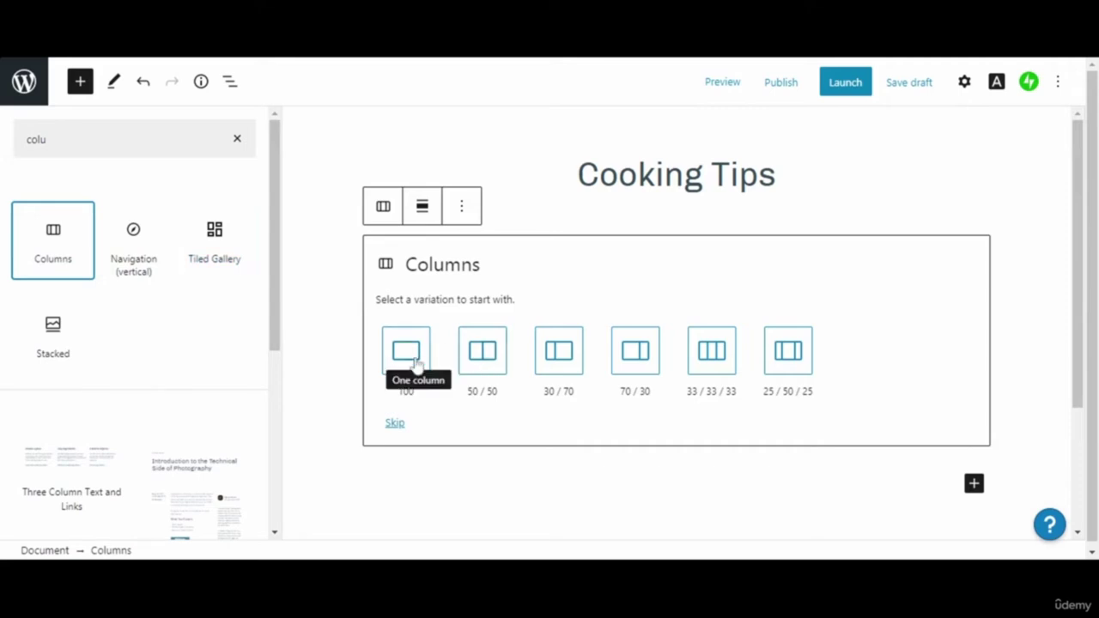
key("Escape")
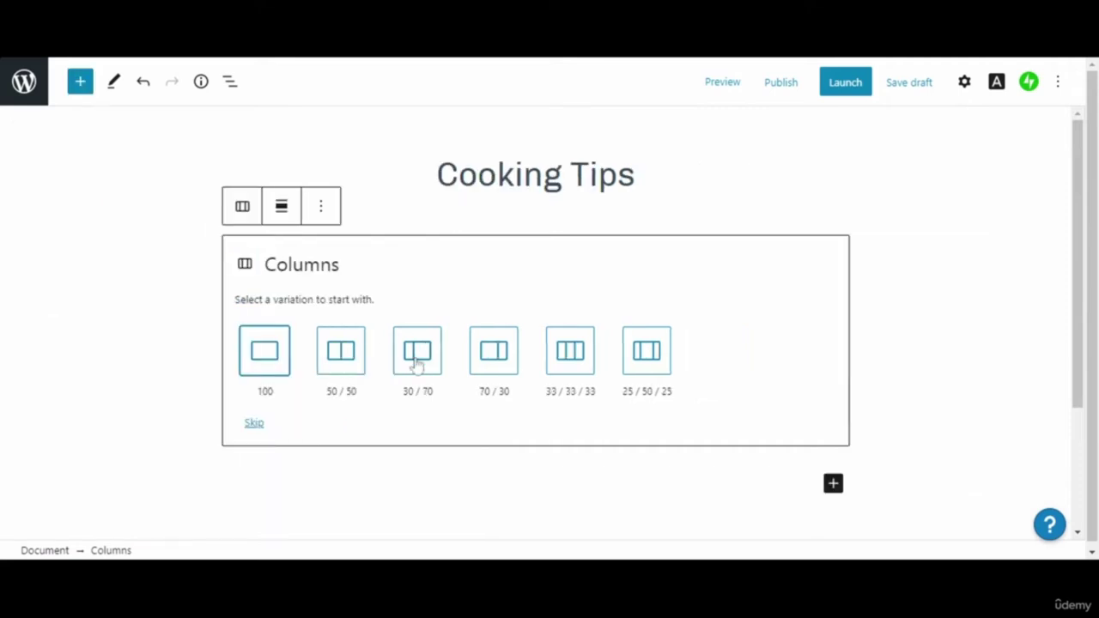
Choose the 100 one-column layout and add the heading 'How to make a butter cookie'
left_click(265, 362)
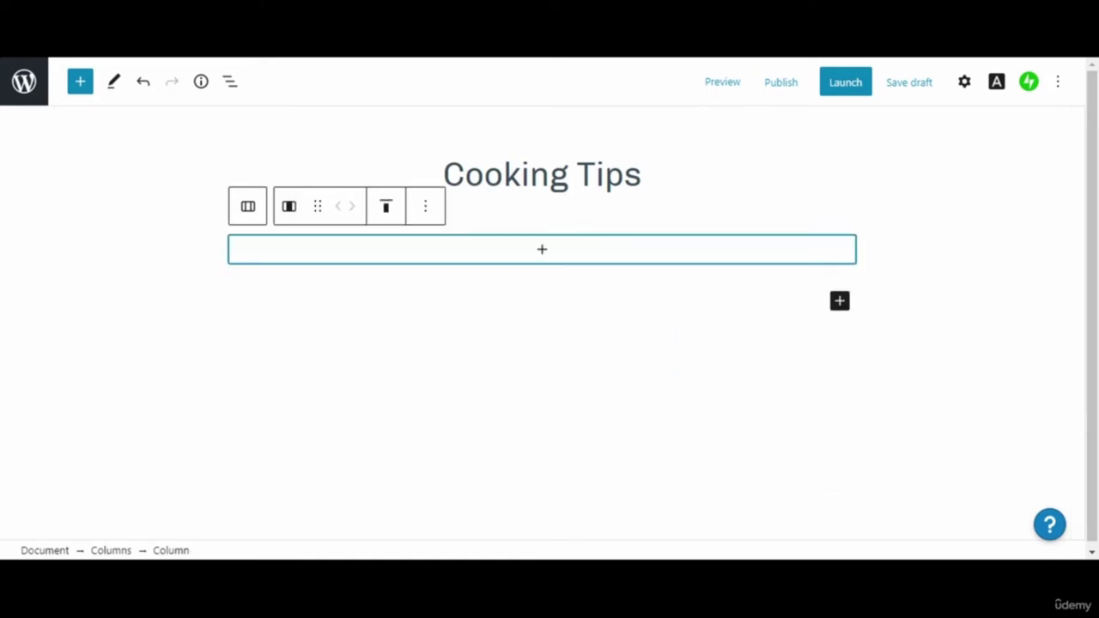
left_click(542, 251)
left_click(448, 393)
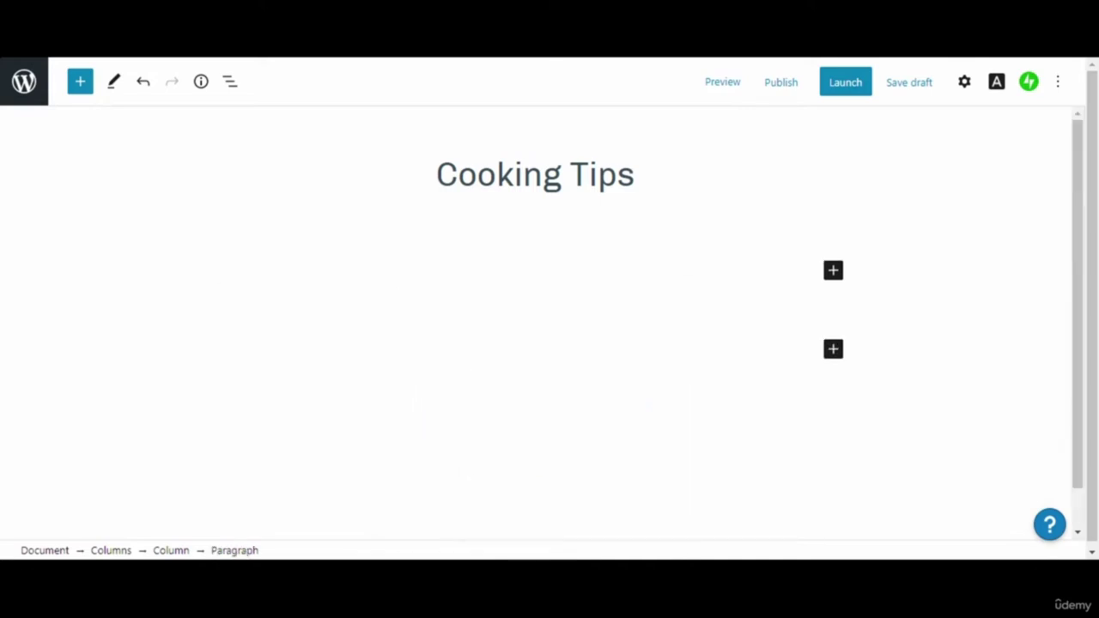
left_click(830, 274)
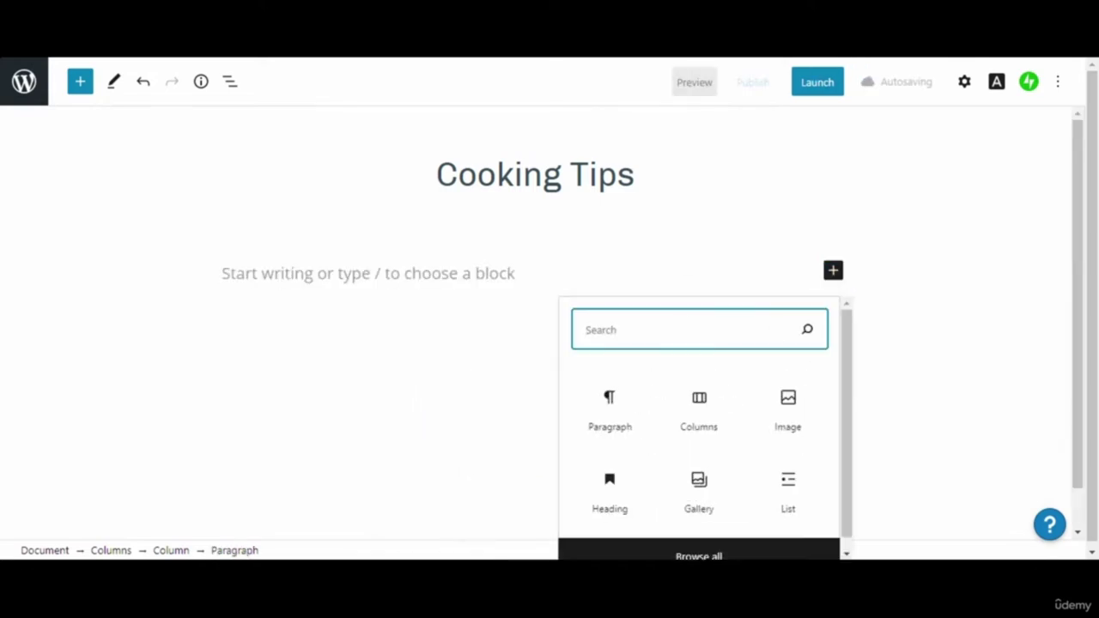
left_click(614, 503)
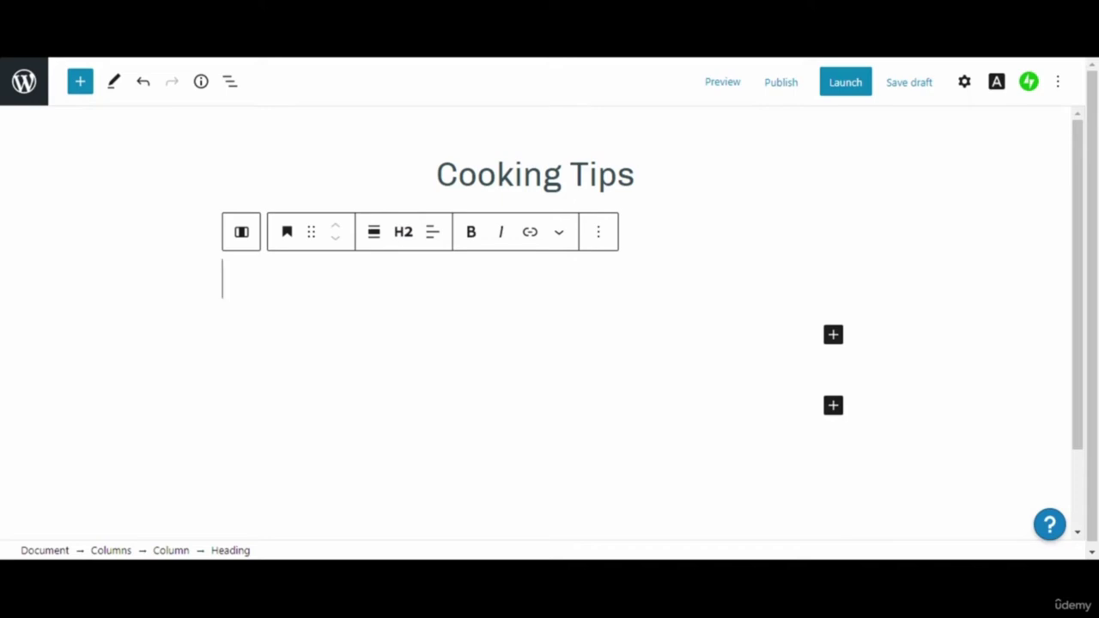
type("M")
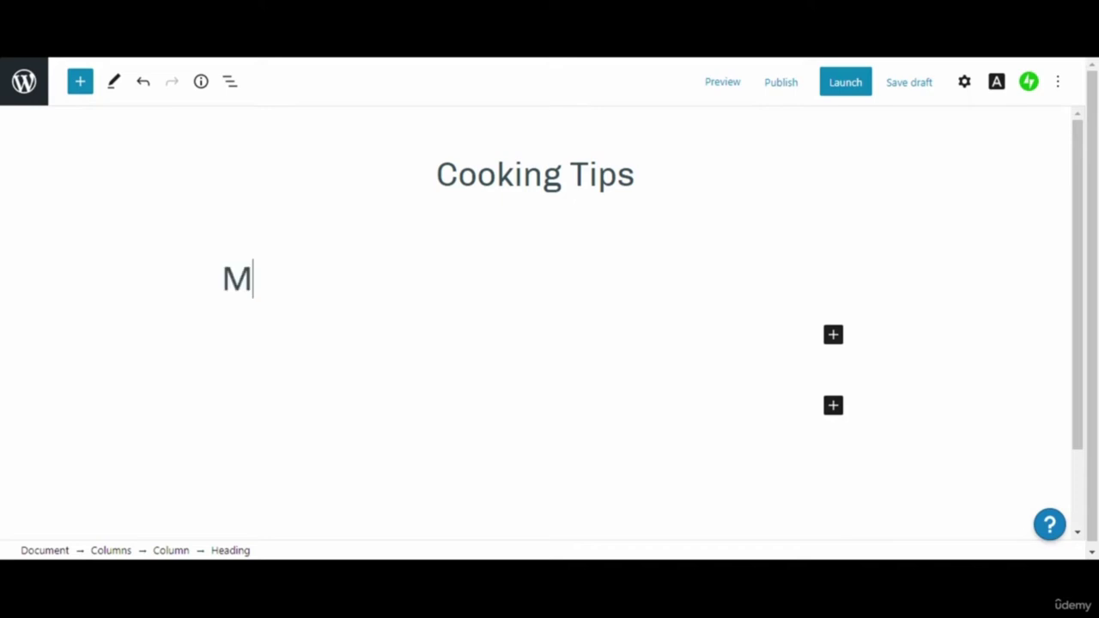
key("BackSpace")
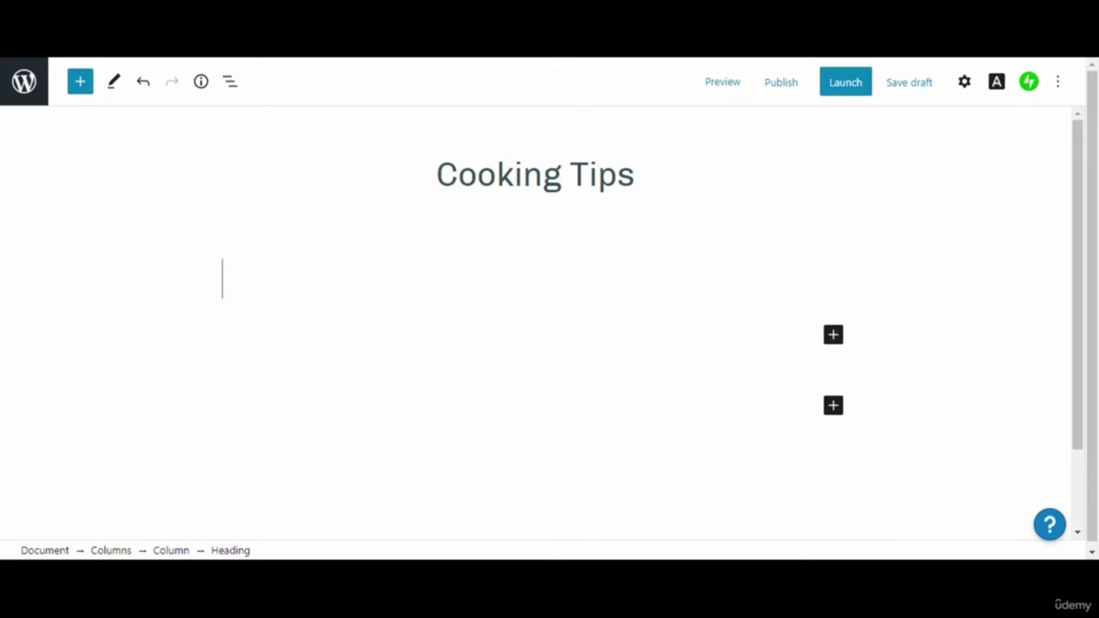
type("How ")
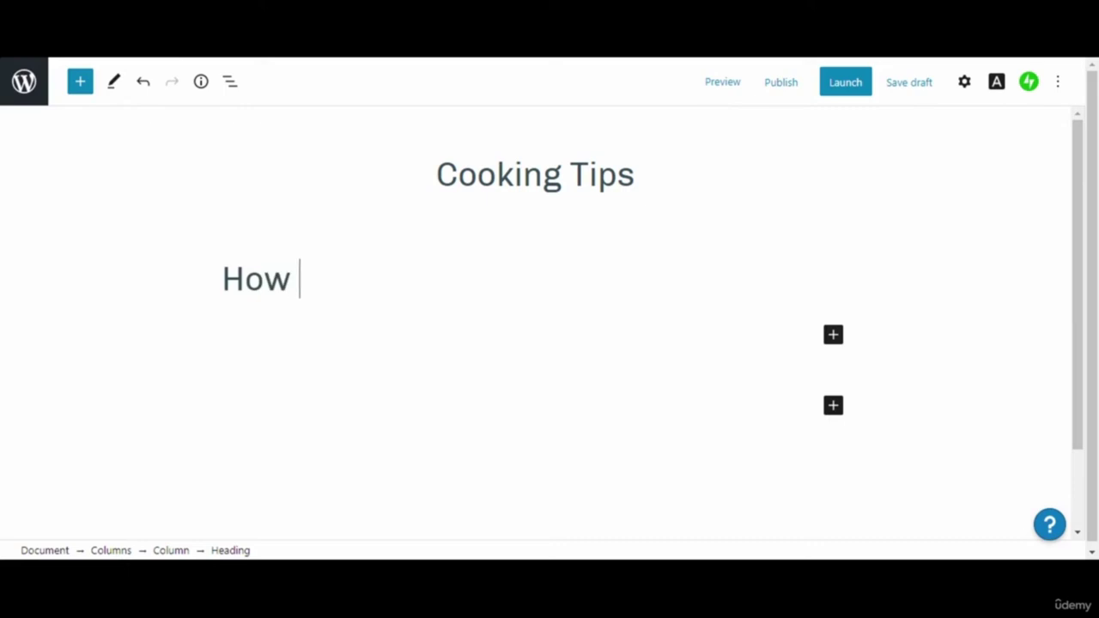
type("to make ")
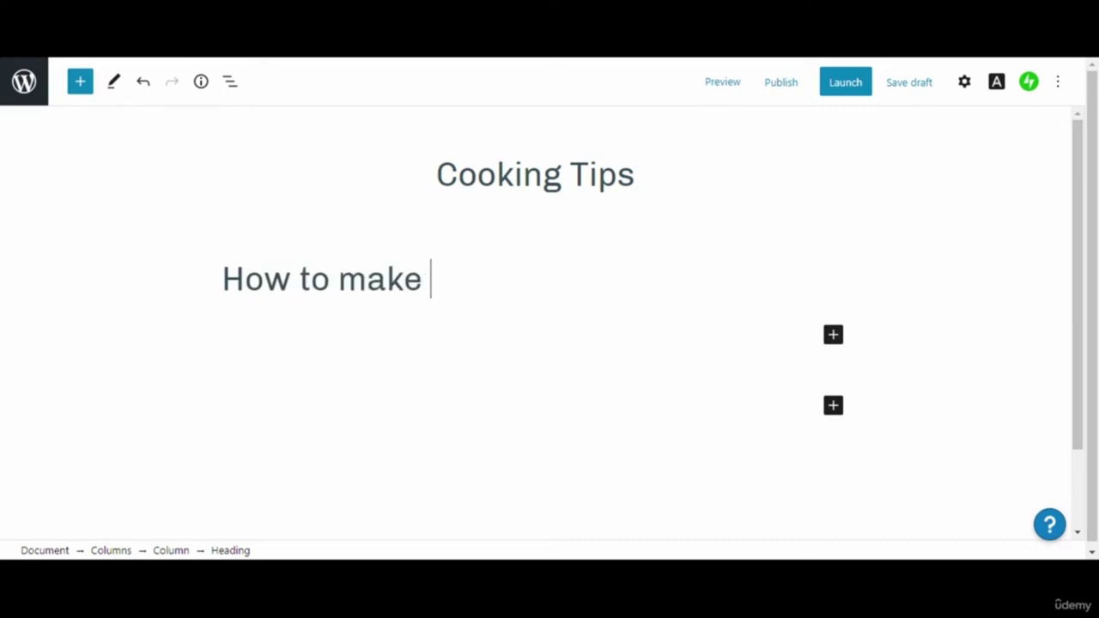
type("a butt")
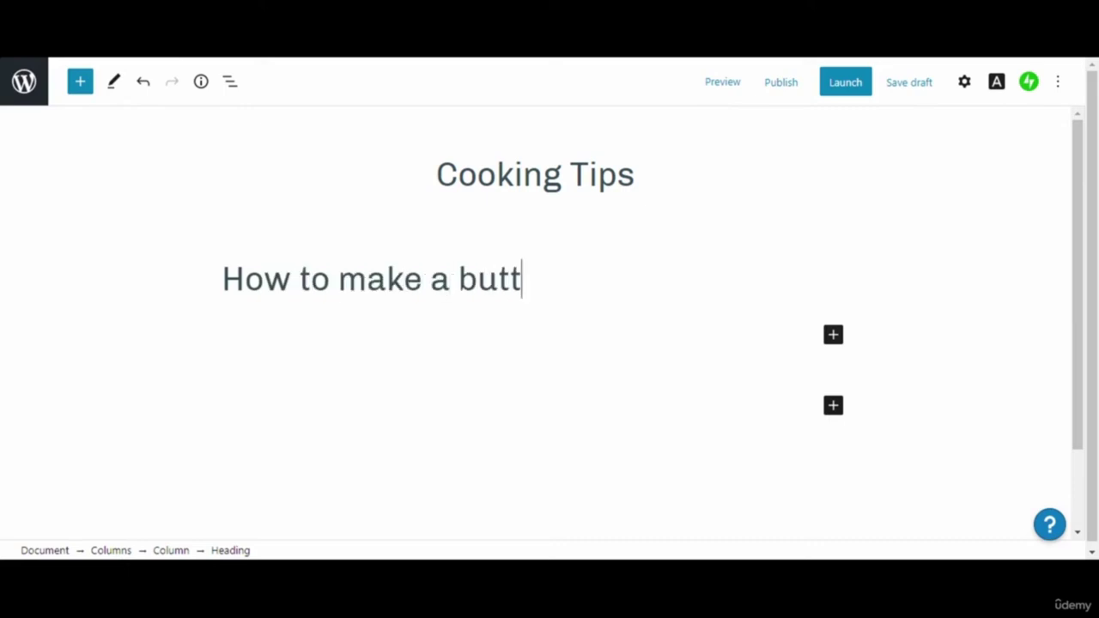
type("er coo")
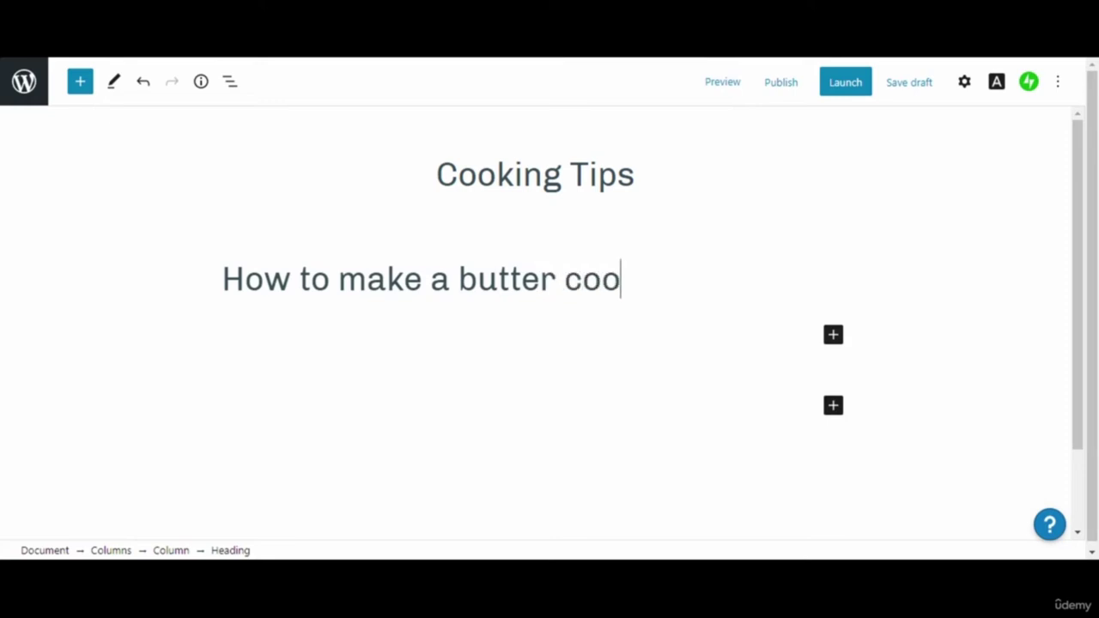
type("kie")
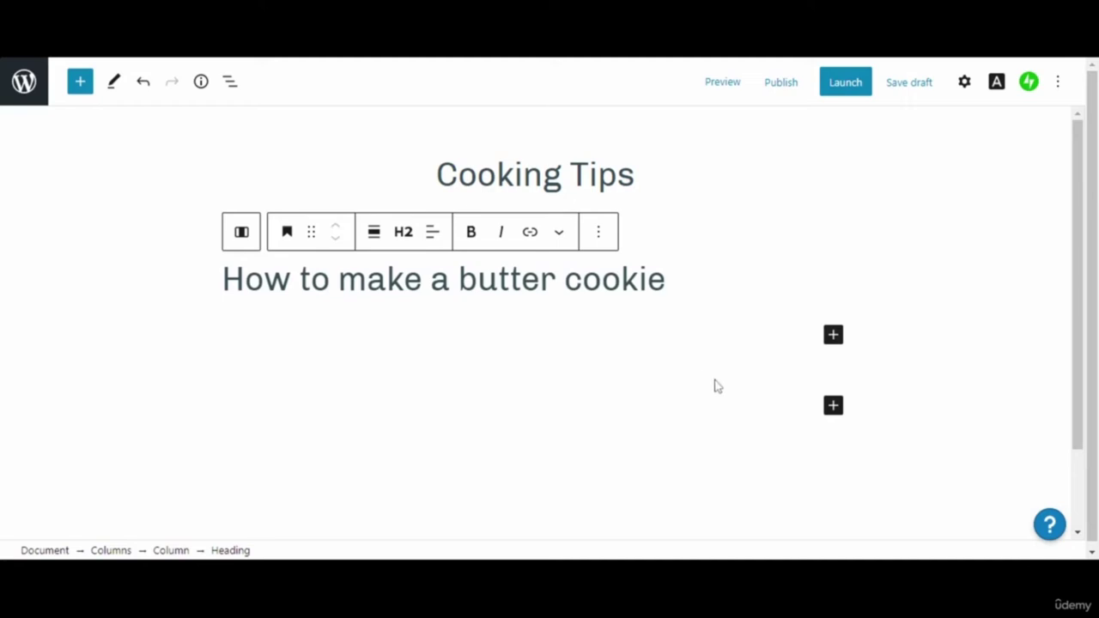
left_click(596, 365)
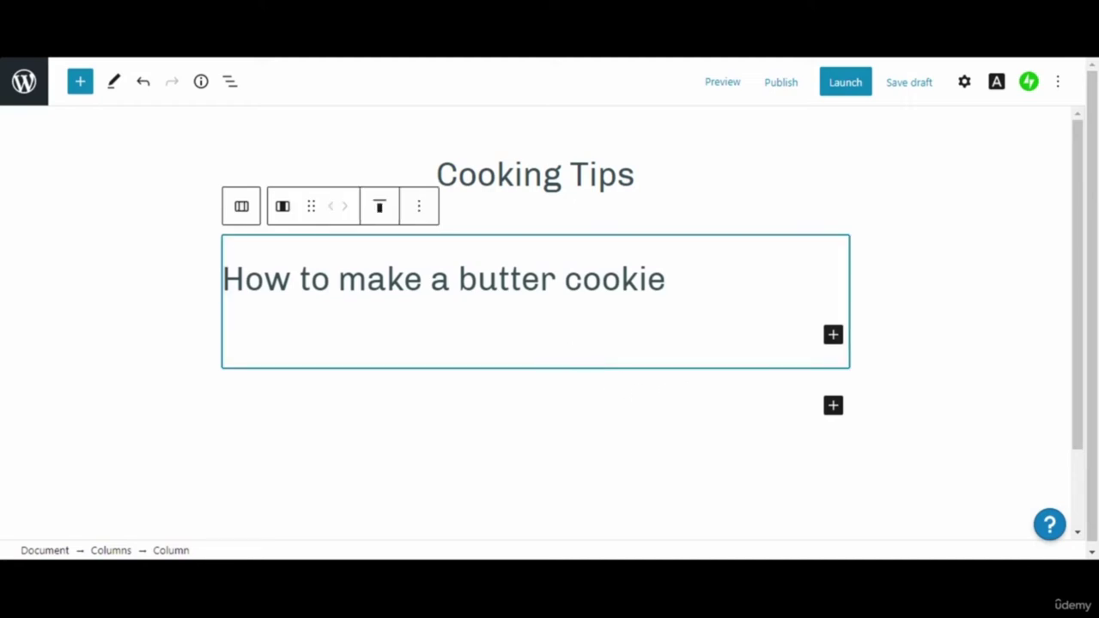
Add the paragraph 'Hello, everyone...here is the most awaited recipe on how to make a butter cookie...'
left_click(832, 336)
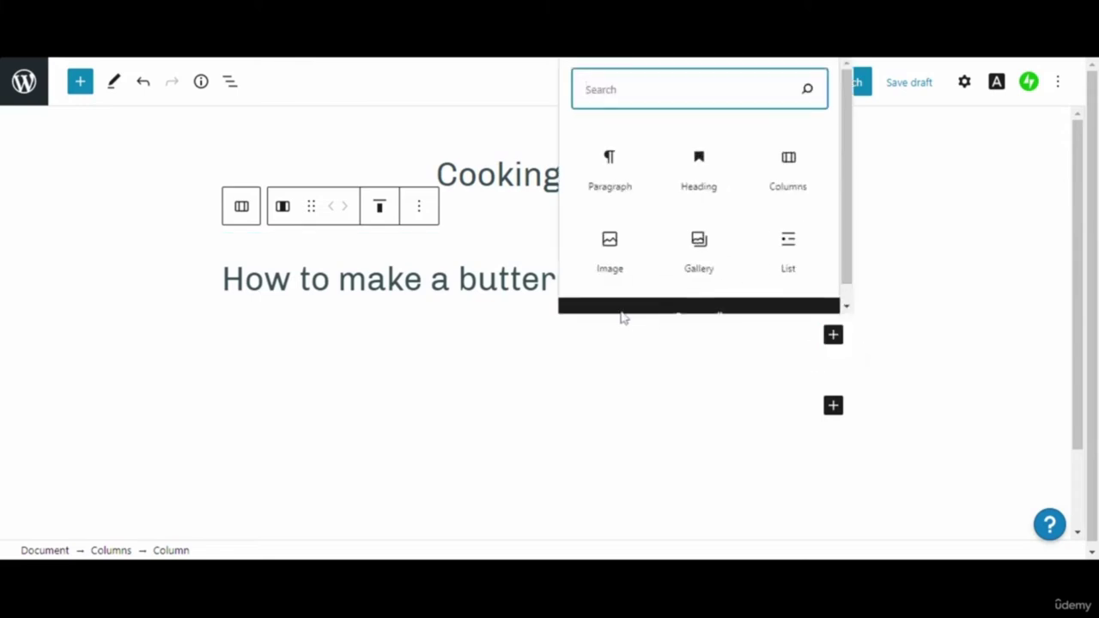
left_click(610, 179)
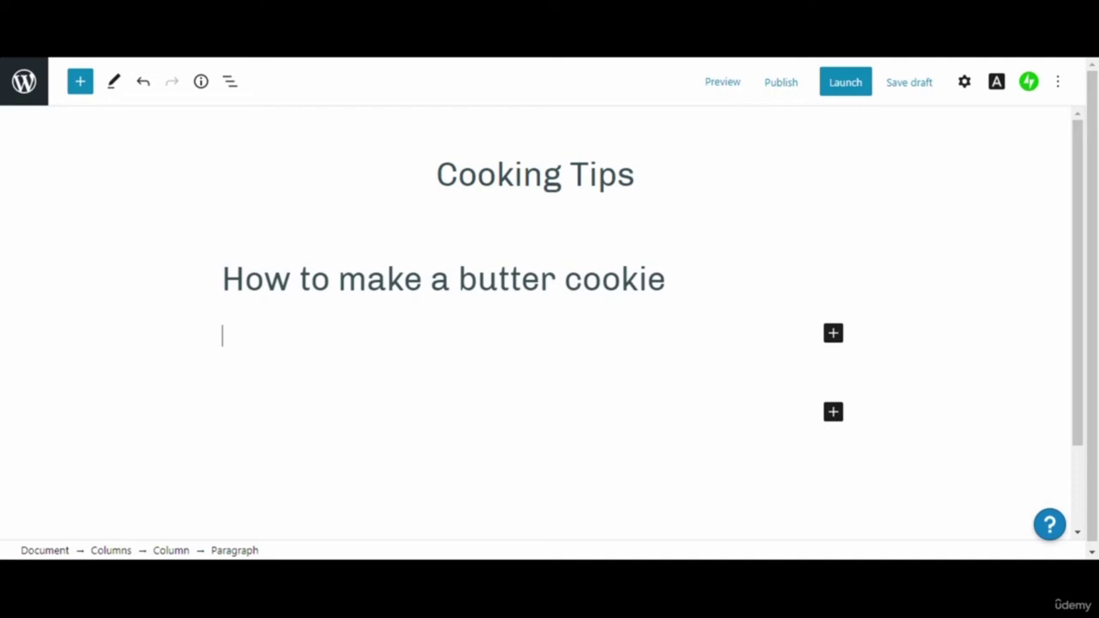
type("h")
type("Hello")
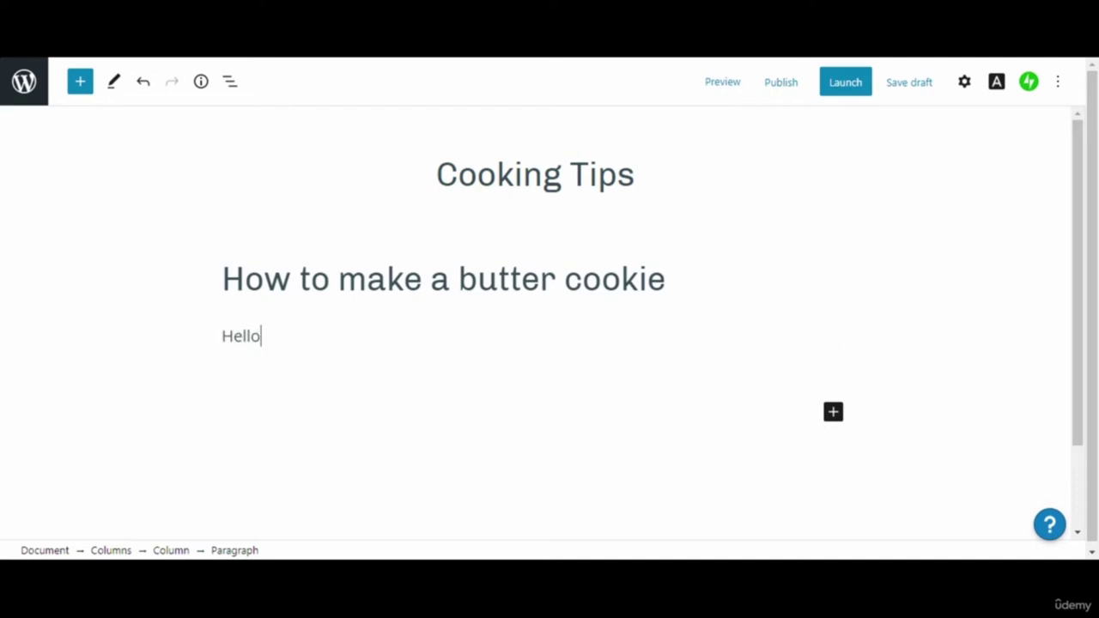
type(", everyone")
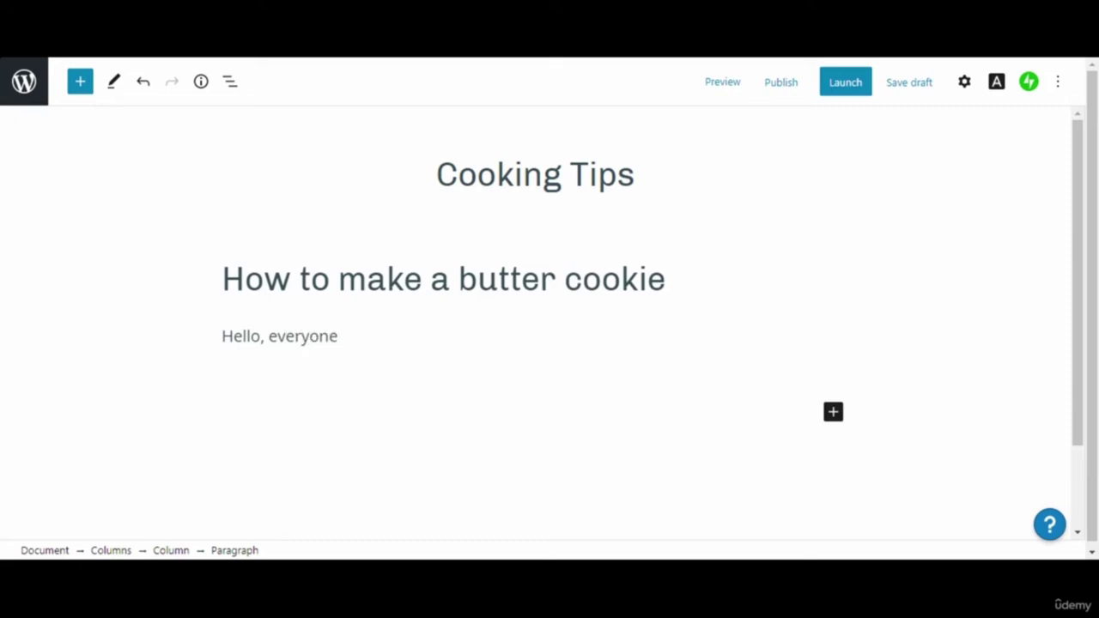
type("...here is the mos")
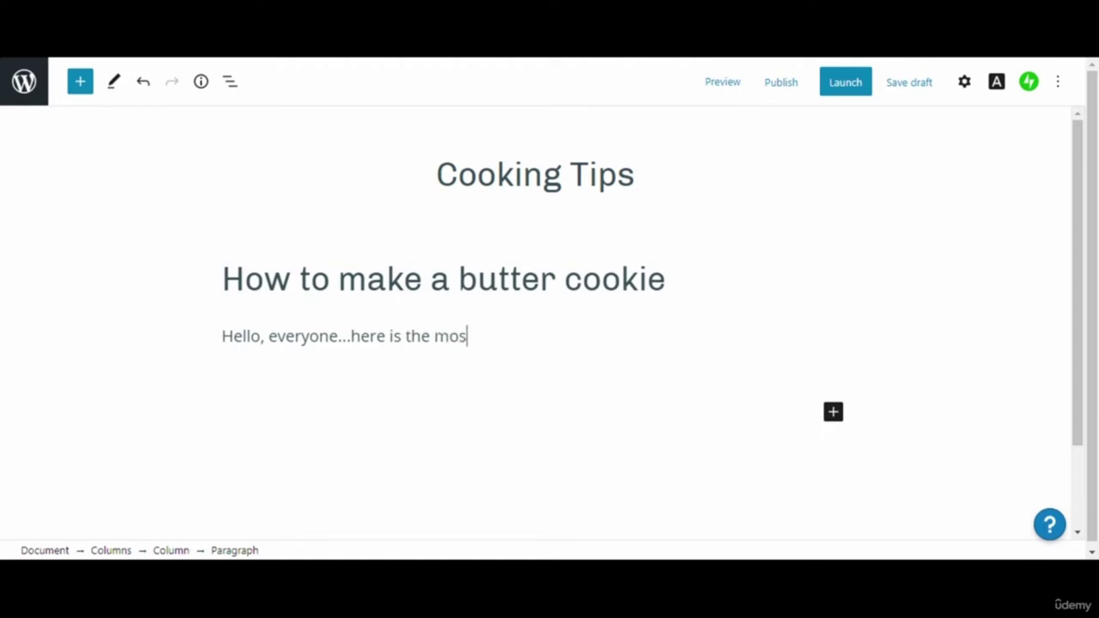
type("t awaited ")
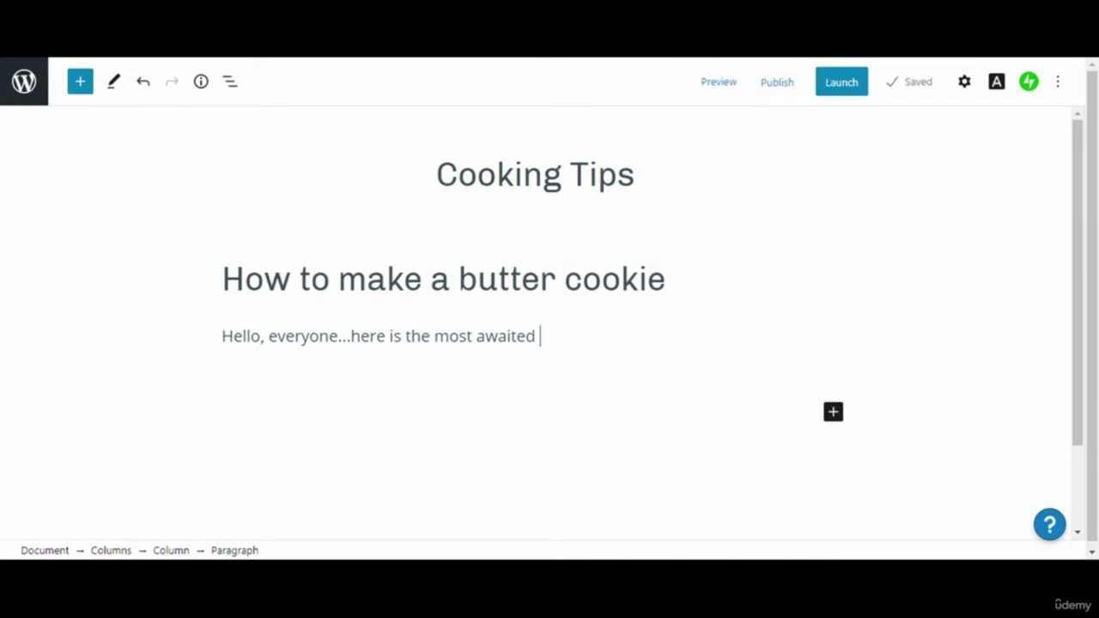
type("recipe")
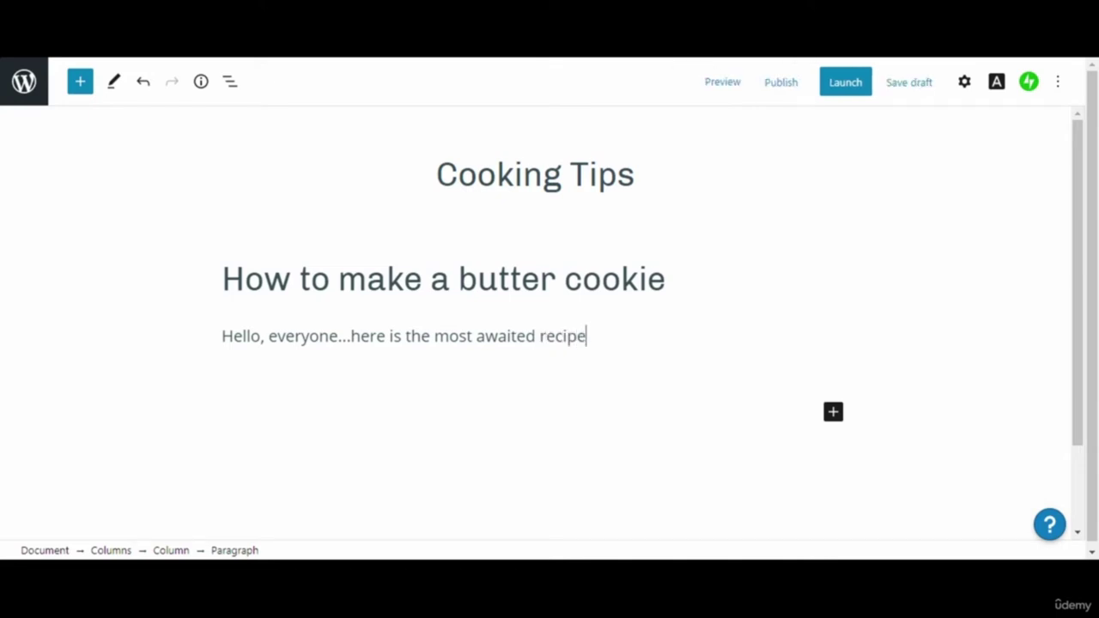
type(" on h")
type("ow to make")
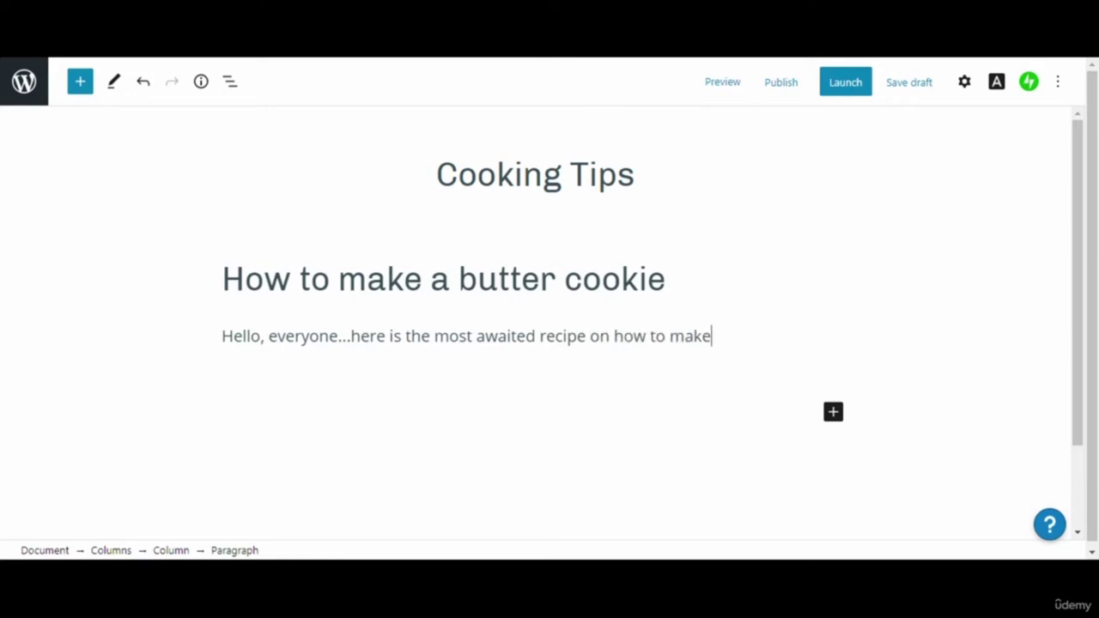
type(" a bu")
left_click(395, 374)
scroll(395, 373, "down", 1)
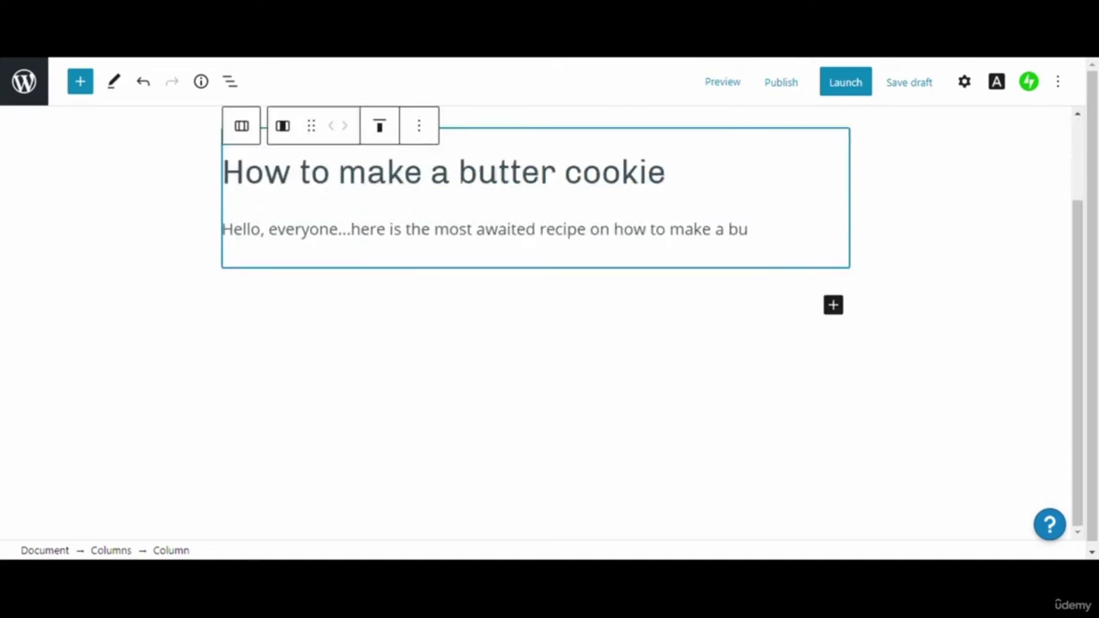
left_click(748, 229)
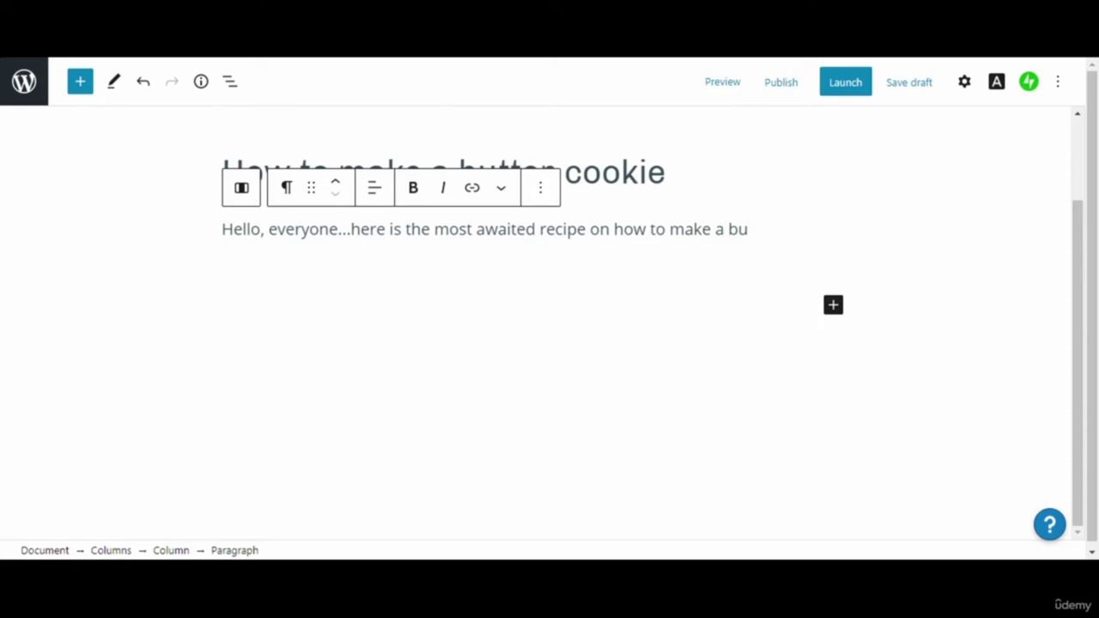
type("tter cookie")
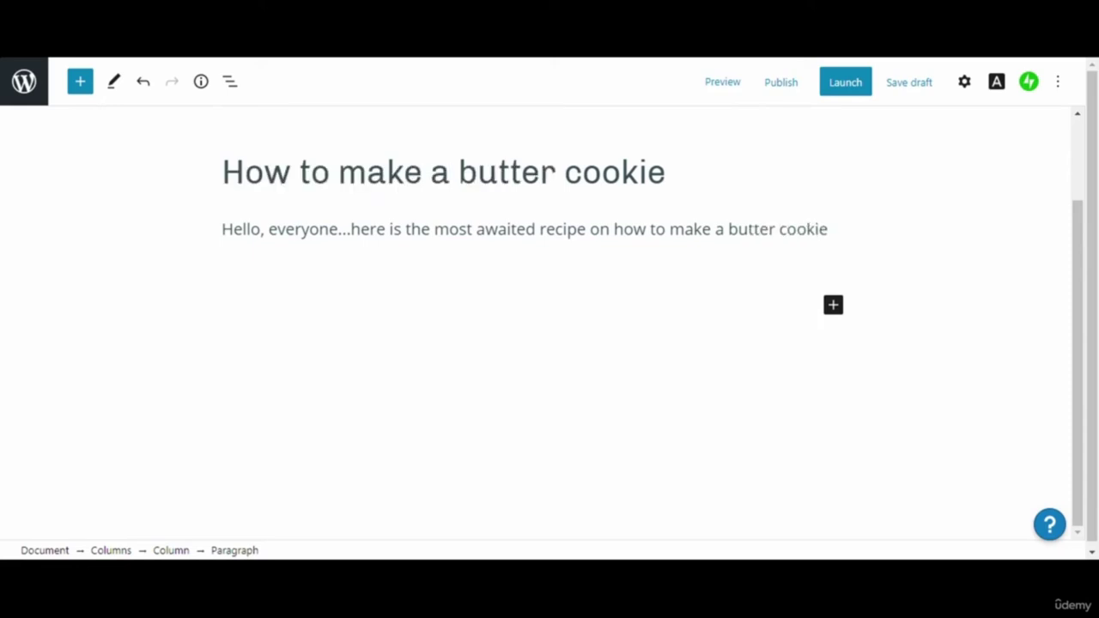
type("...")
Open the paragraph block's colour settings and reselect the intro paragraph
left_click(964, 81)
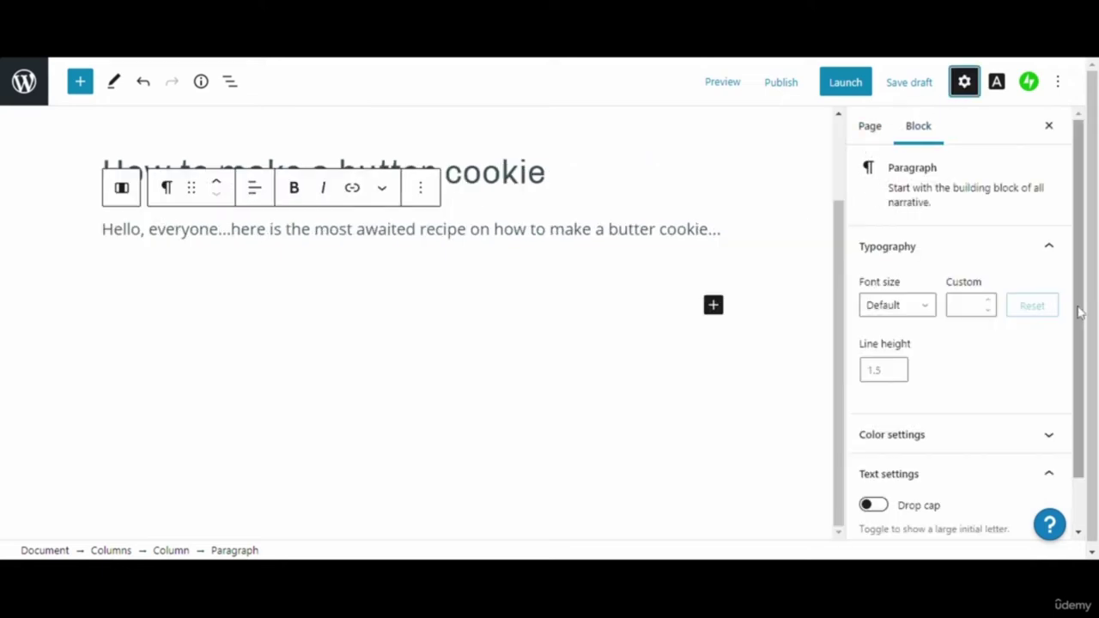
left_click(1043, 261)
left_click(1004, 307)
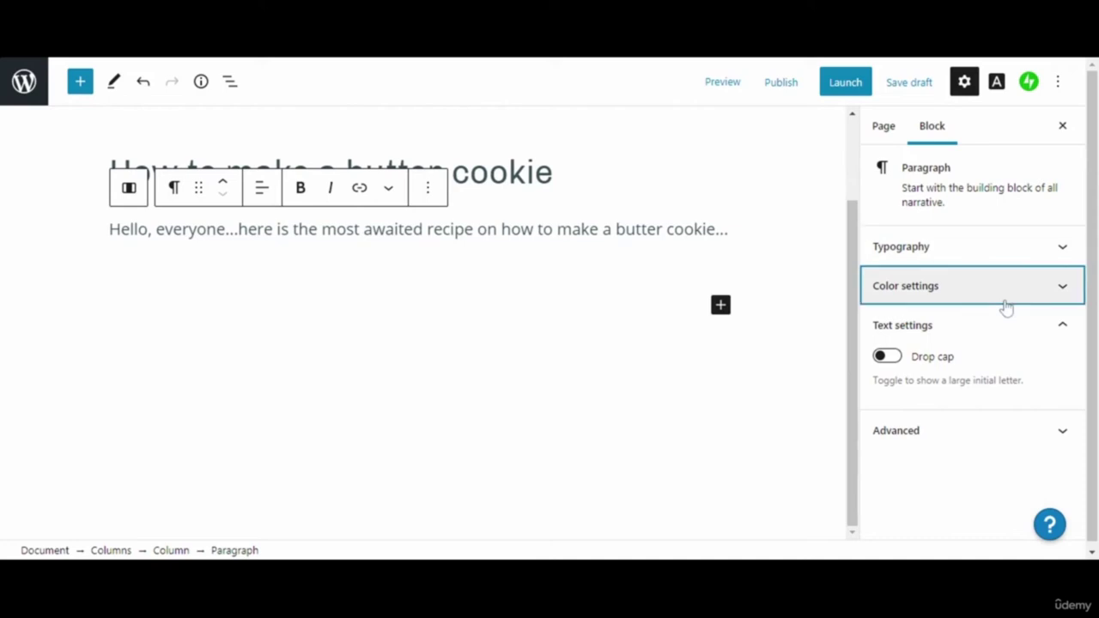
left_click(1005, 300)
left_click(986, 297)
left_click(986, 298)
left_click(986, 297)
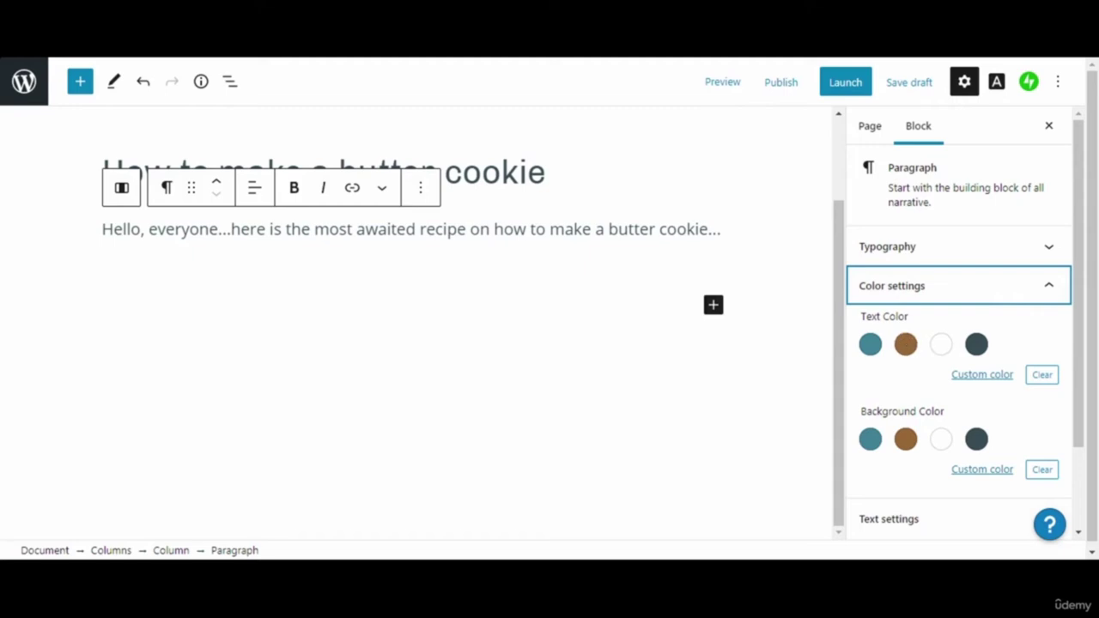
left_click(534, 172)
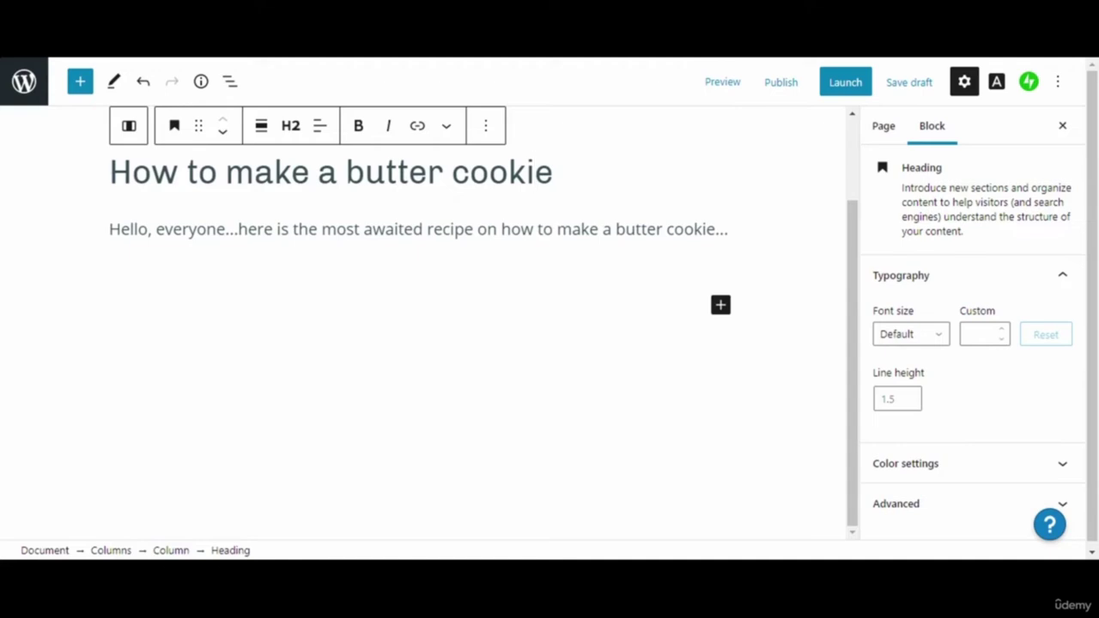
triple_click(556, 229)
left_click(550, 228)
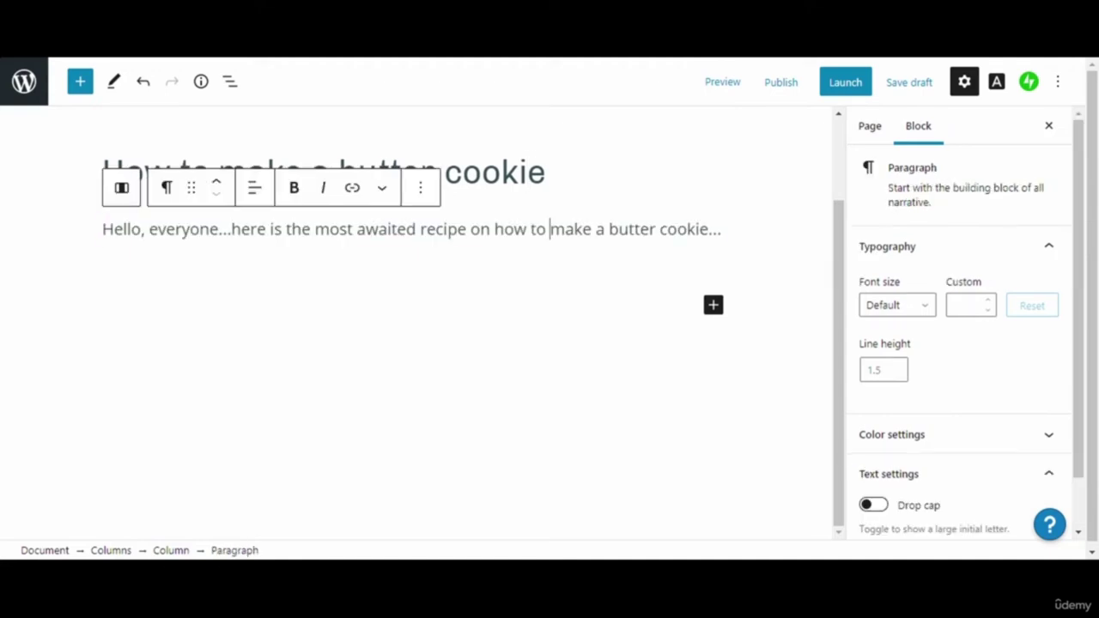
Try brown and dark slate backgrounds on the paragraph, settle on white, and preview
left_click(953, 259)
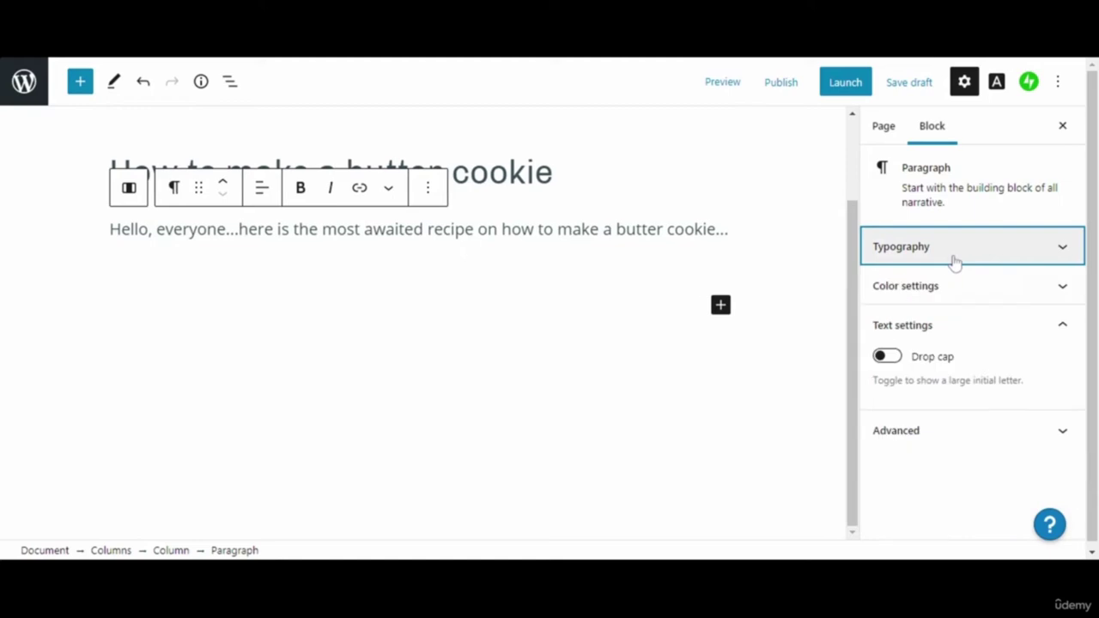
left_click(967, 292)
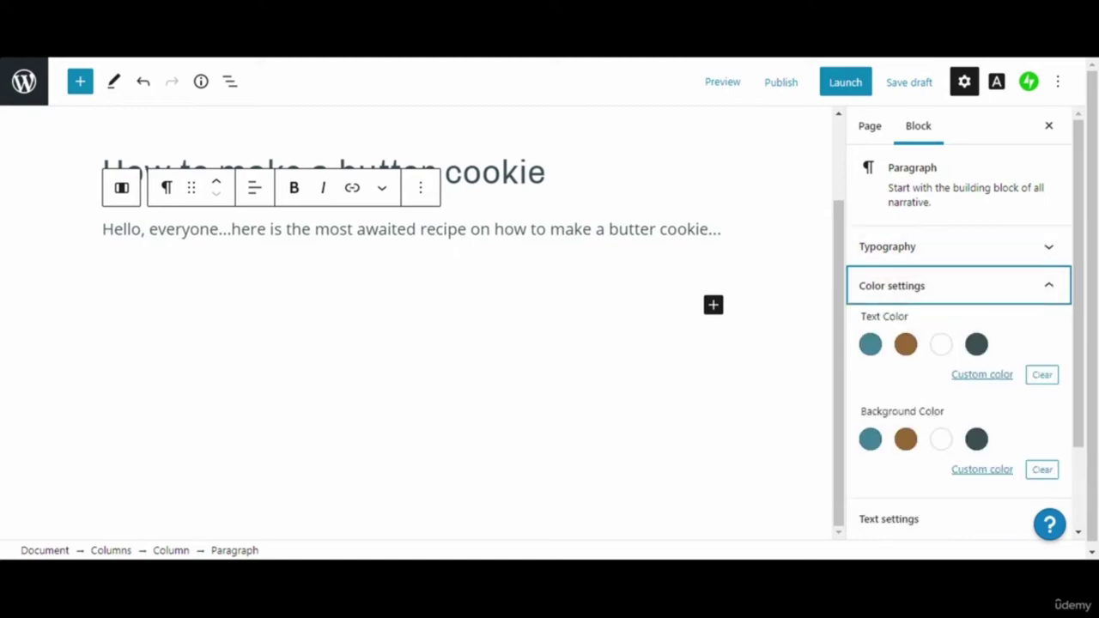
left_click(905, 443)
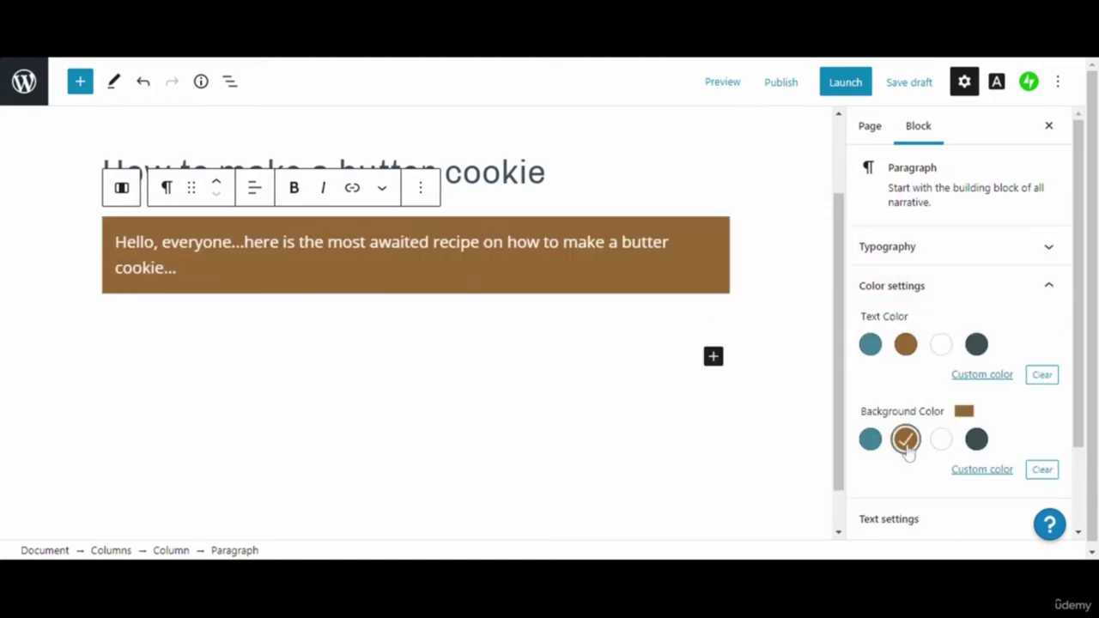
left_click(976, 440)
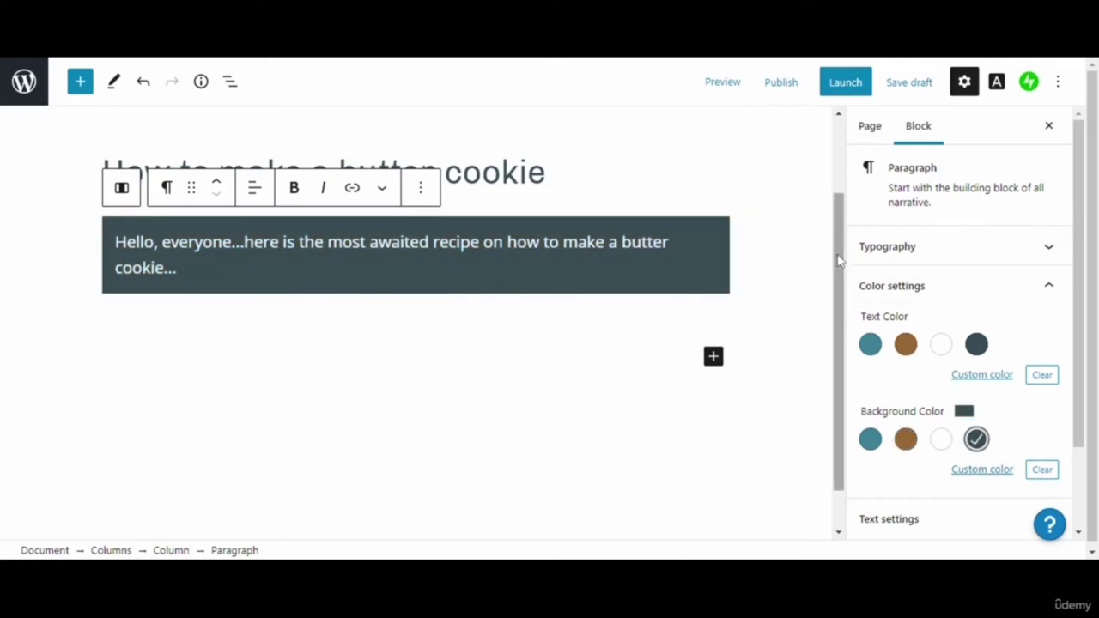
left_click(941, 440)
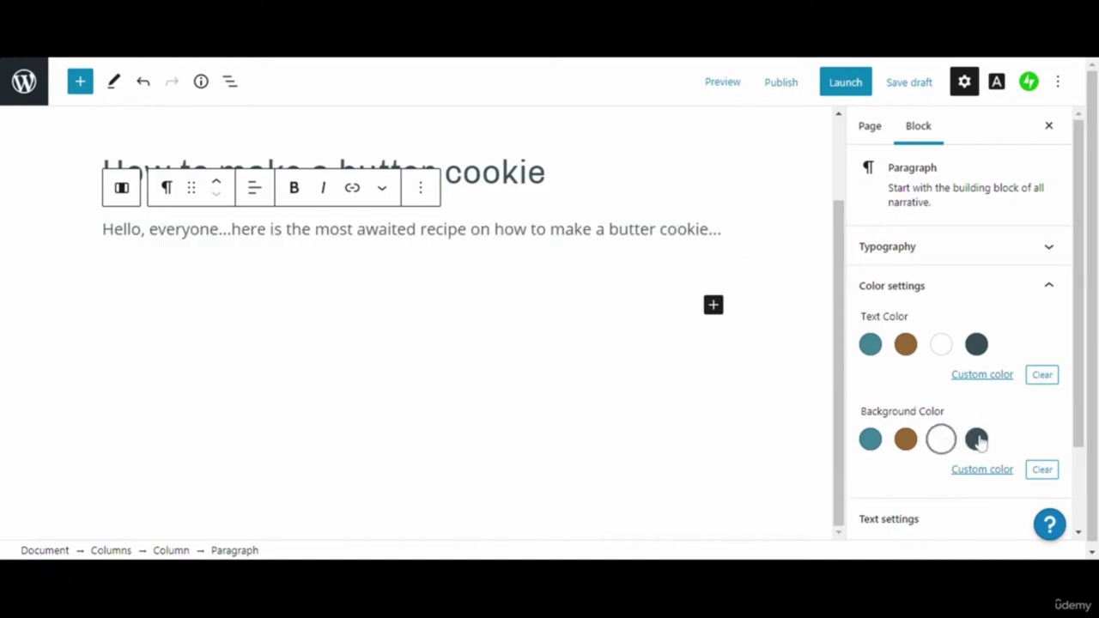
left_click(976, 440)
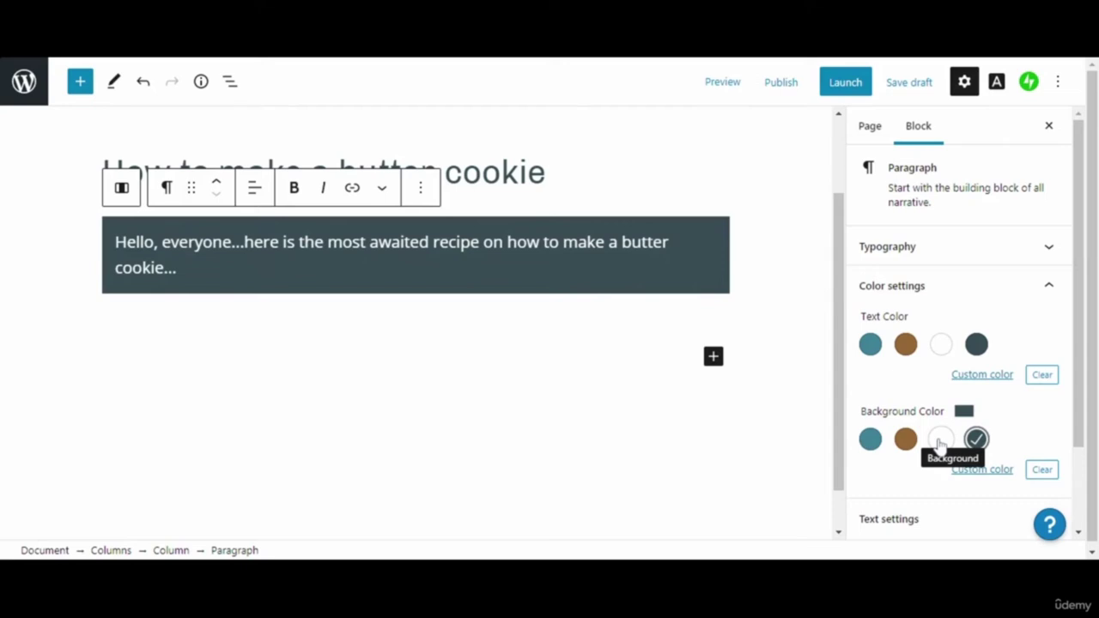
left_click(941, 439)
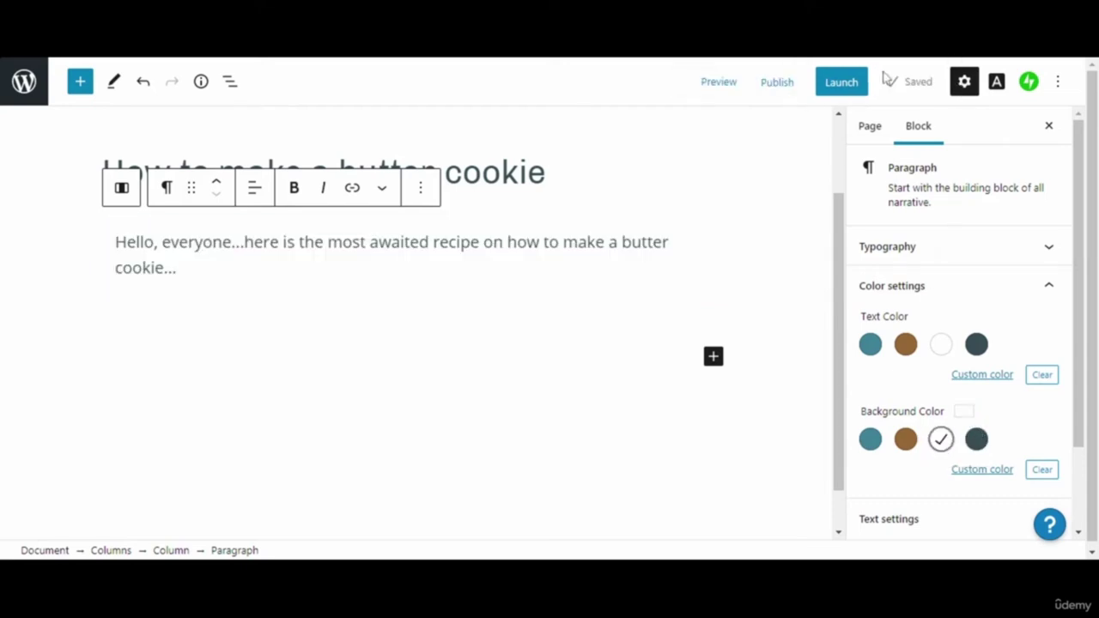
left_click(736, 90)
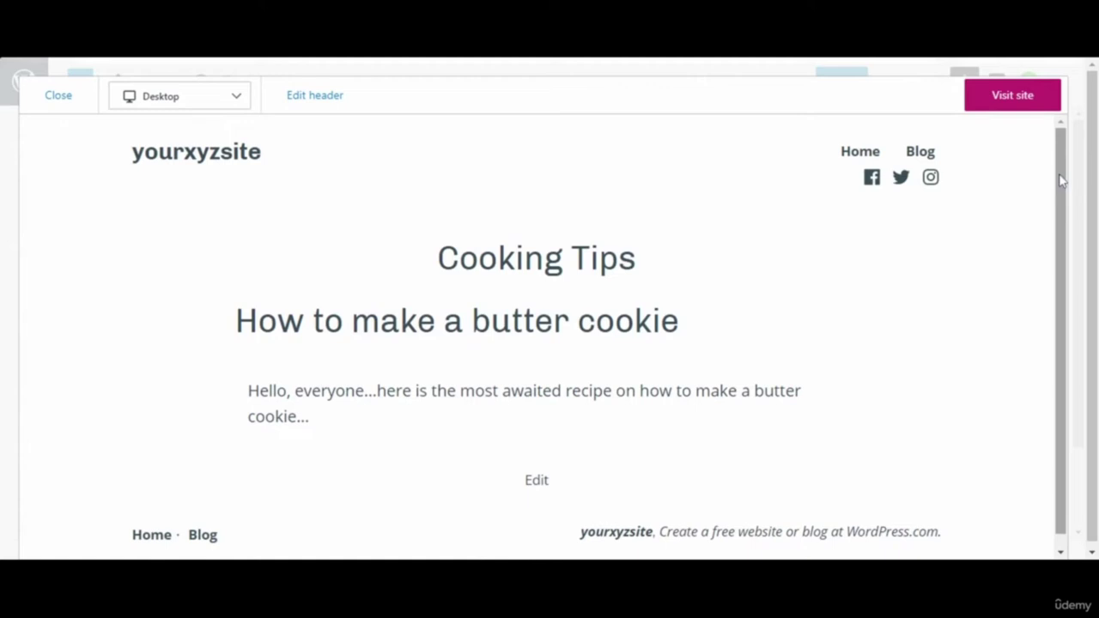
Scroll through the cookie post preview, close it, and reselect the butter cookie heading
left_click_drag(1061, 179, 1062, 242)
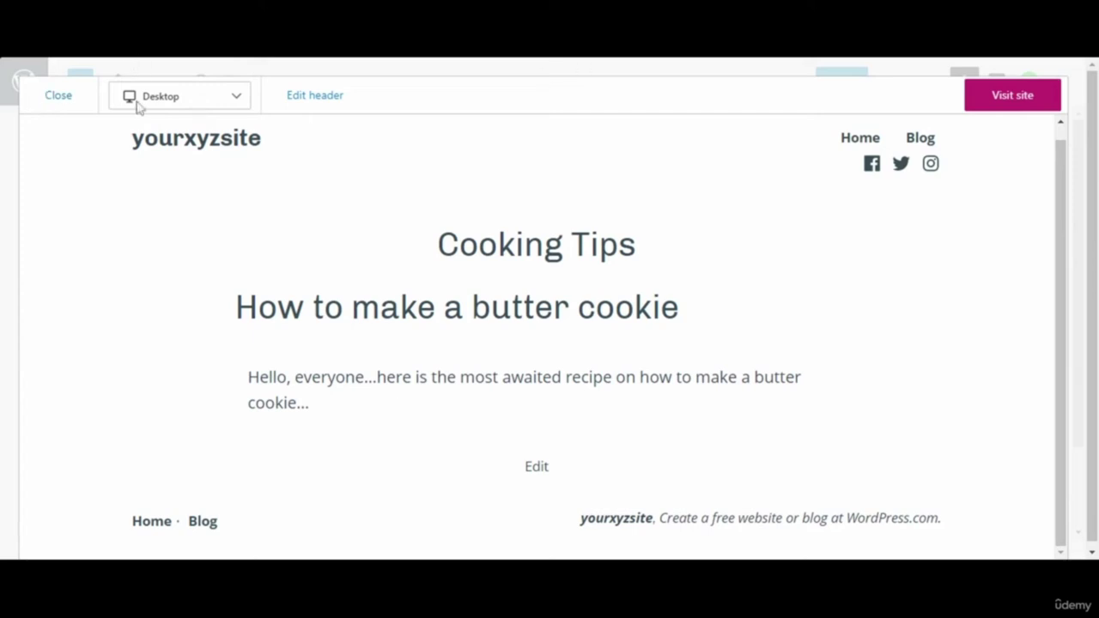
left_click(60, 97)
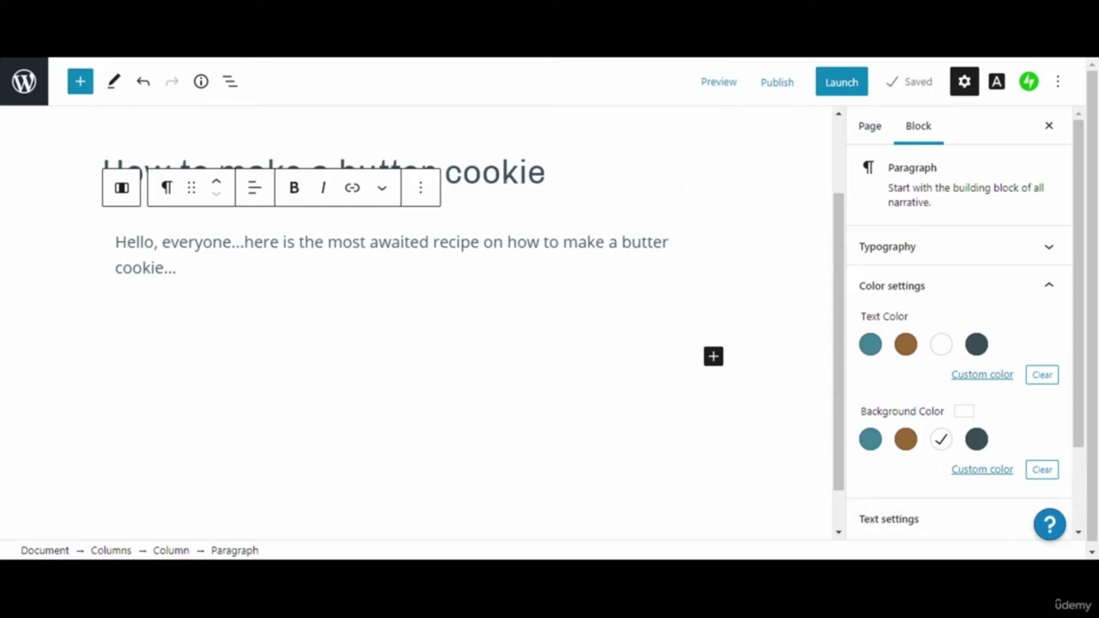
left_click(488, 172)
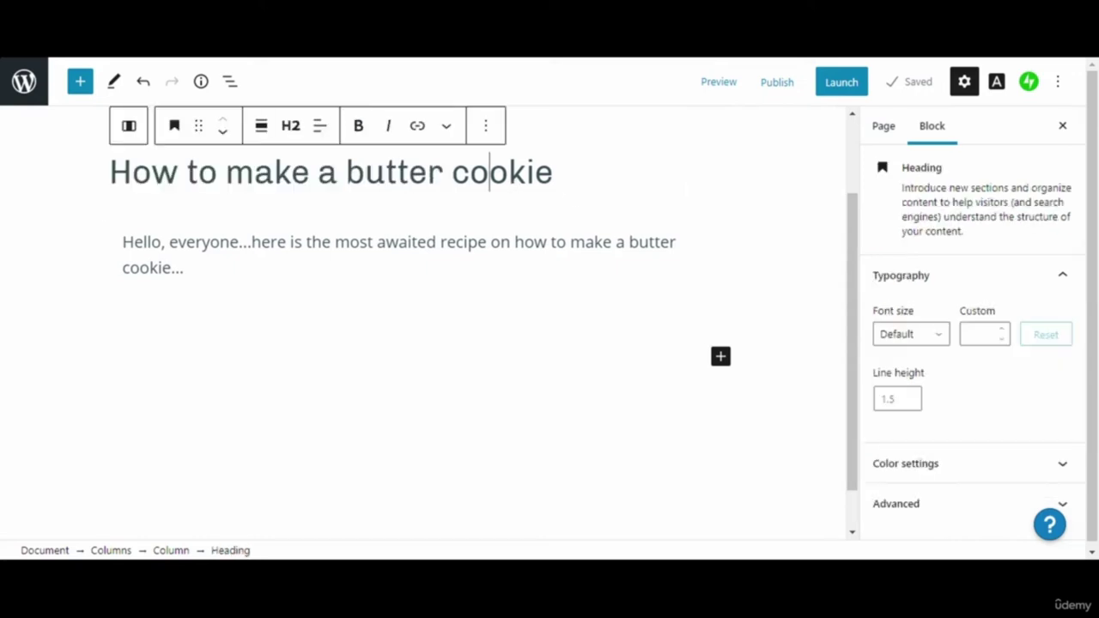
Change the cookie heading to H3 and preview the post with the smaller heading
left_click(291, 130)
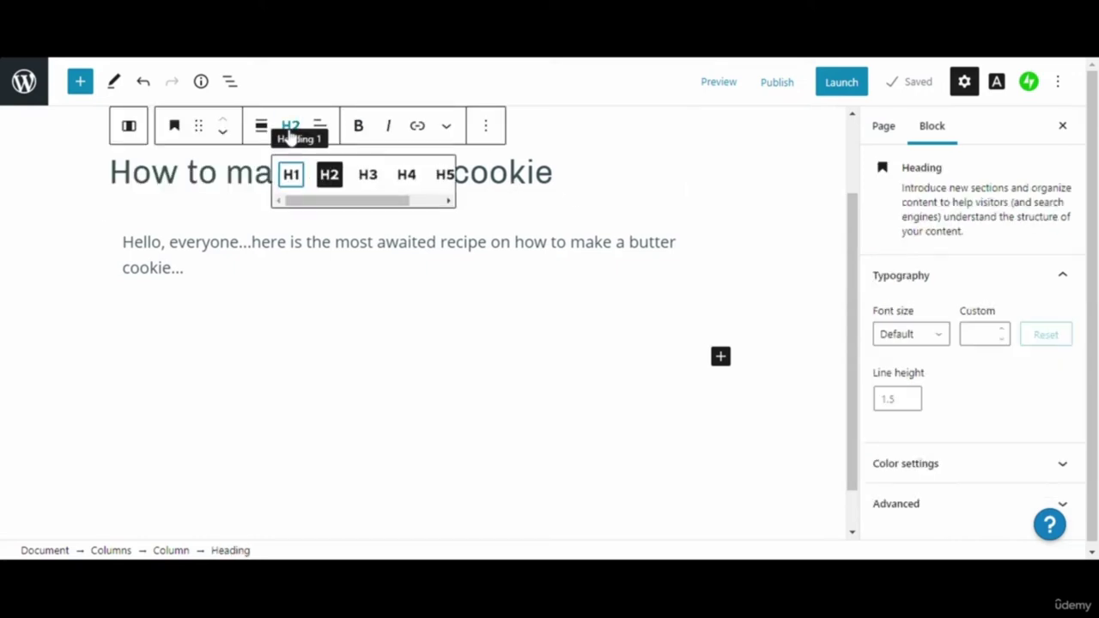
left_click(368, 175)
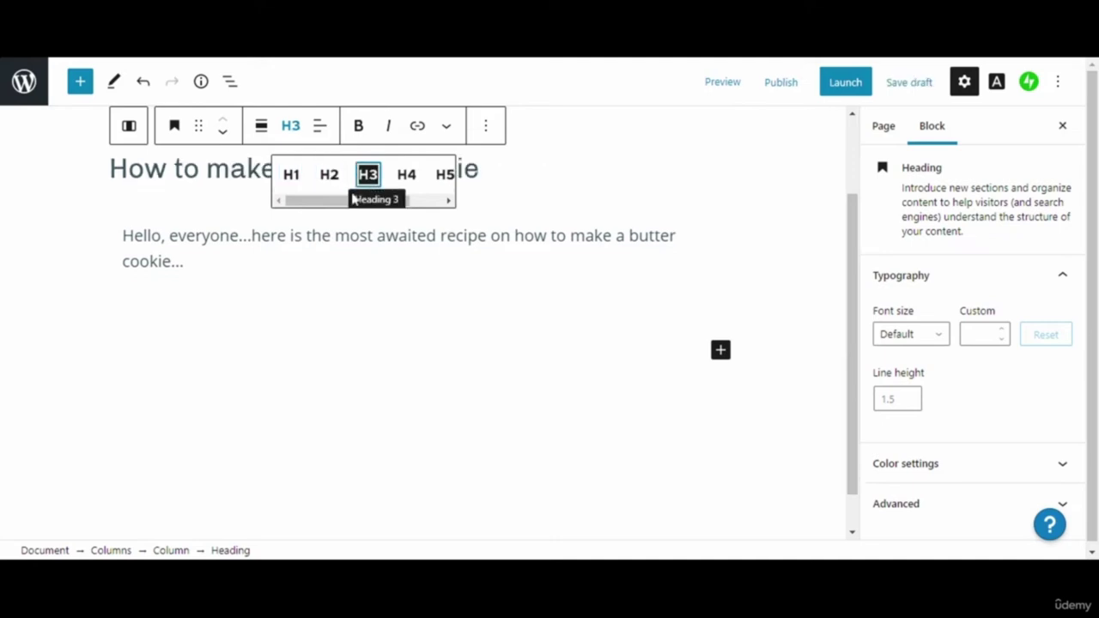
left_click(480, 257)
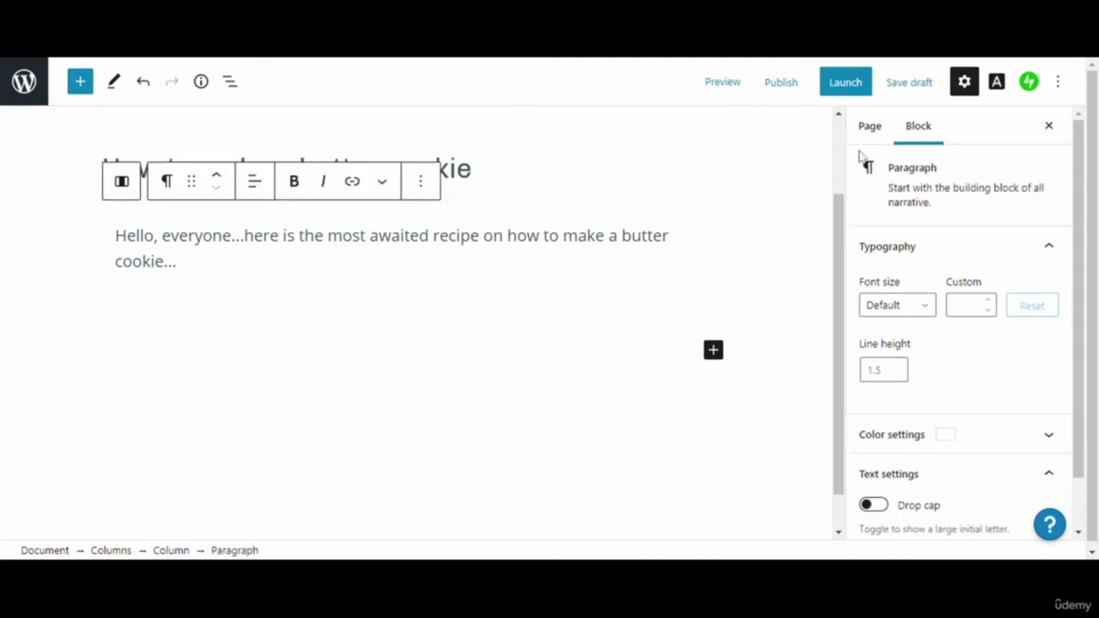
left_click(728, 86)
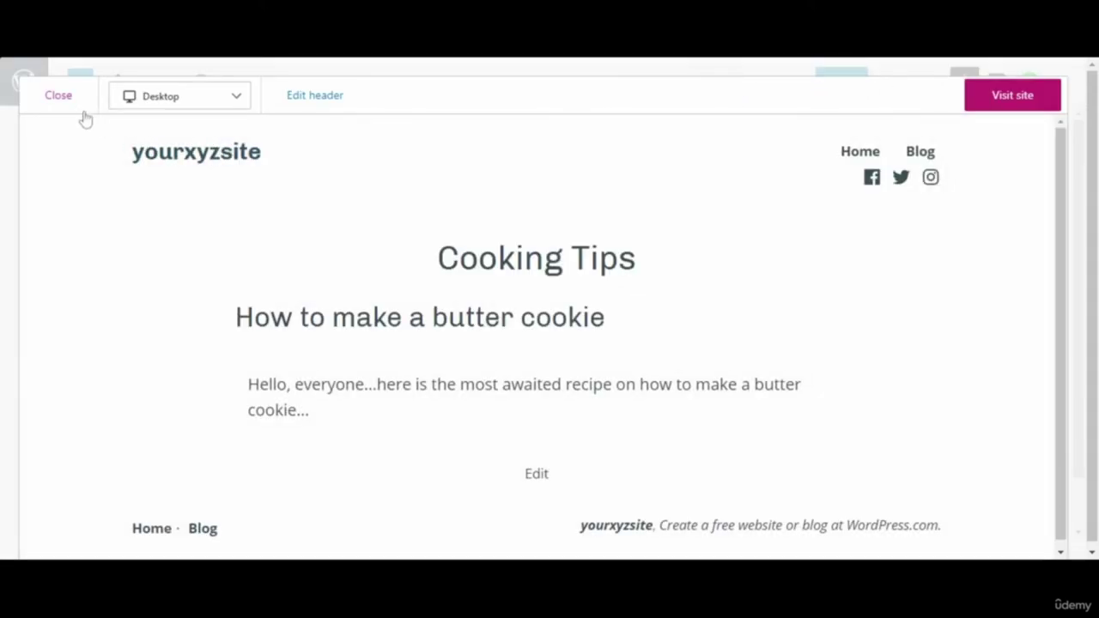
left_click(59, 98)
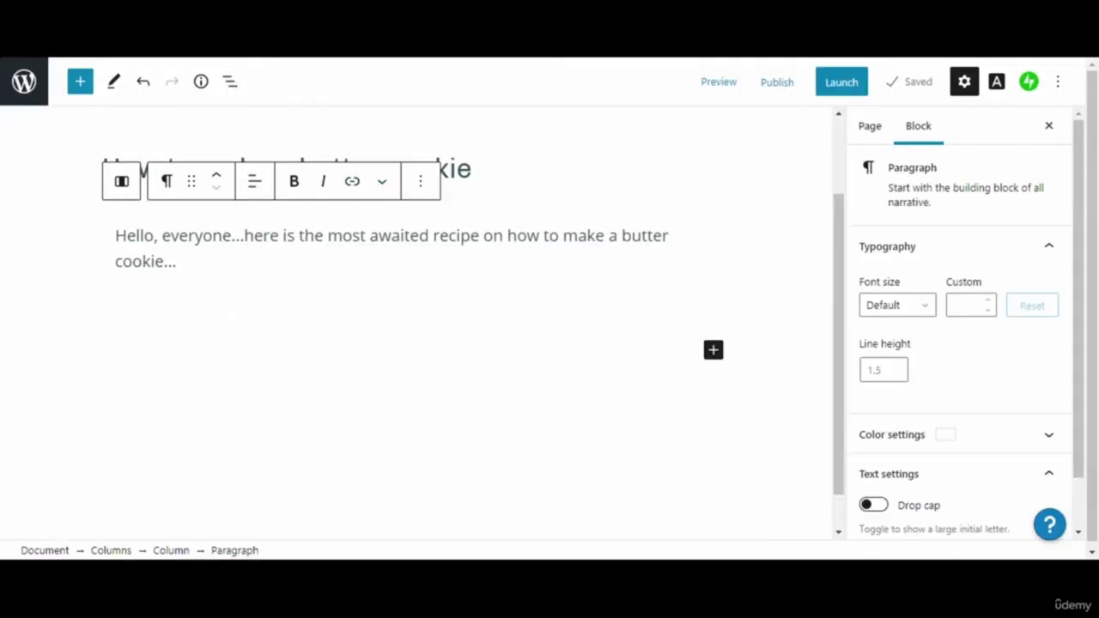
Set the cookie heading back to H2 and save the post as a draft
left_click(477, 168)
left_click(290, 127)
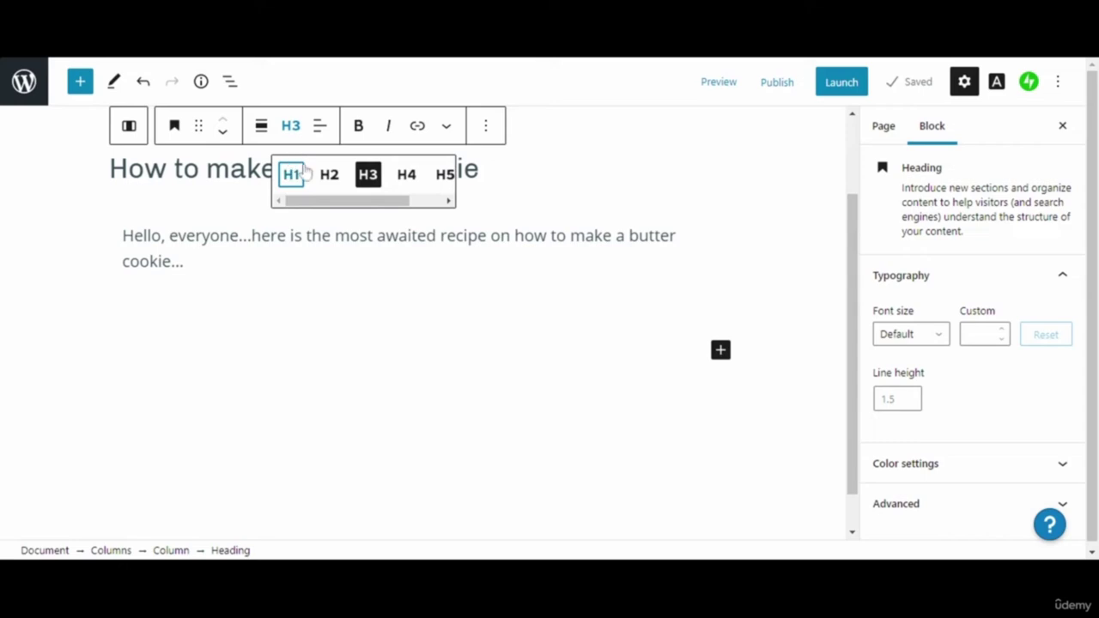
left_click(330, 175)
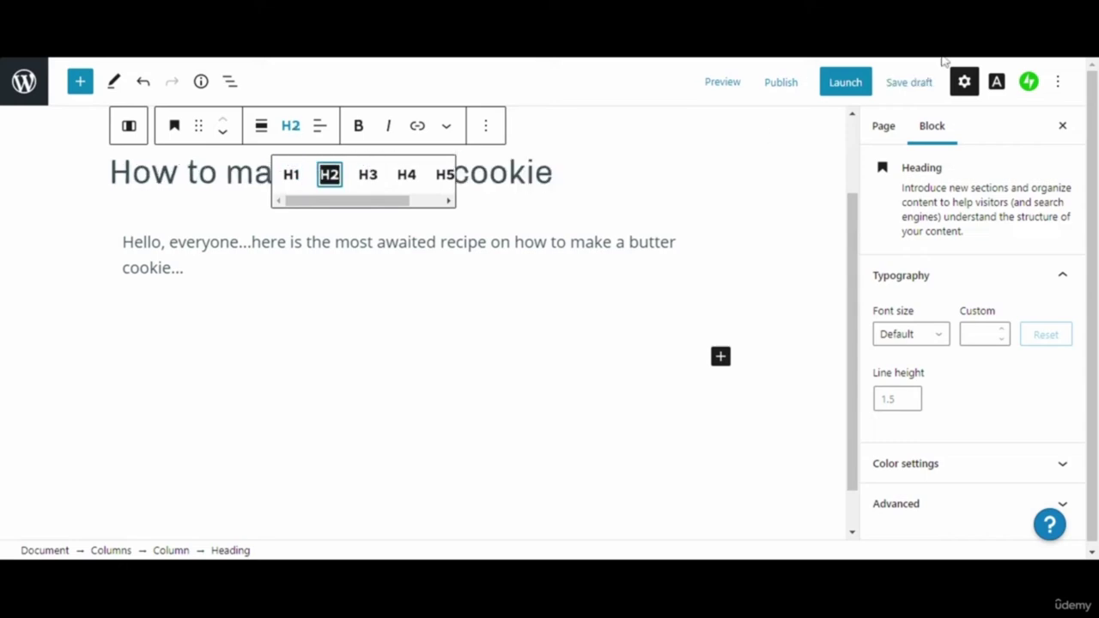
left_click(907, 83)
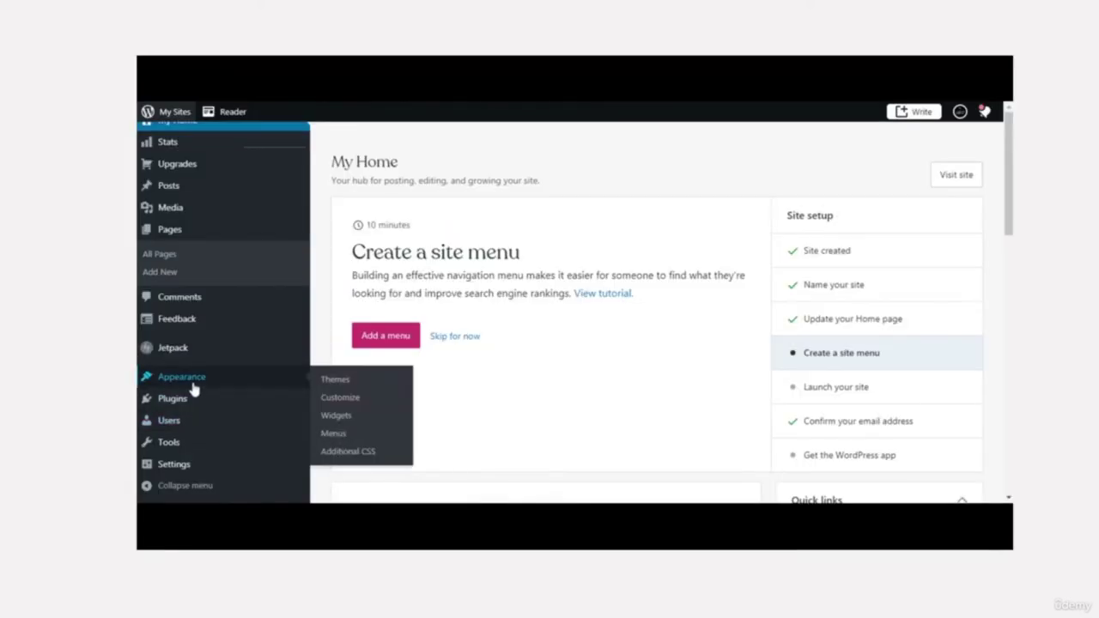
In the Customizer's Site Identity, turn Display Site Title and Tagline off, then back on
left_click(340, 399)
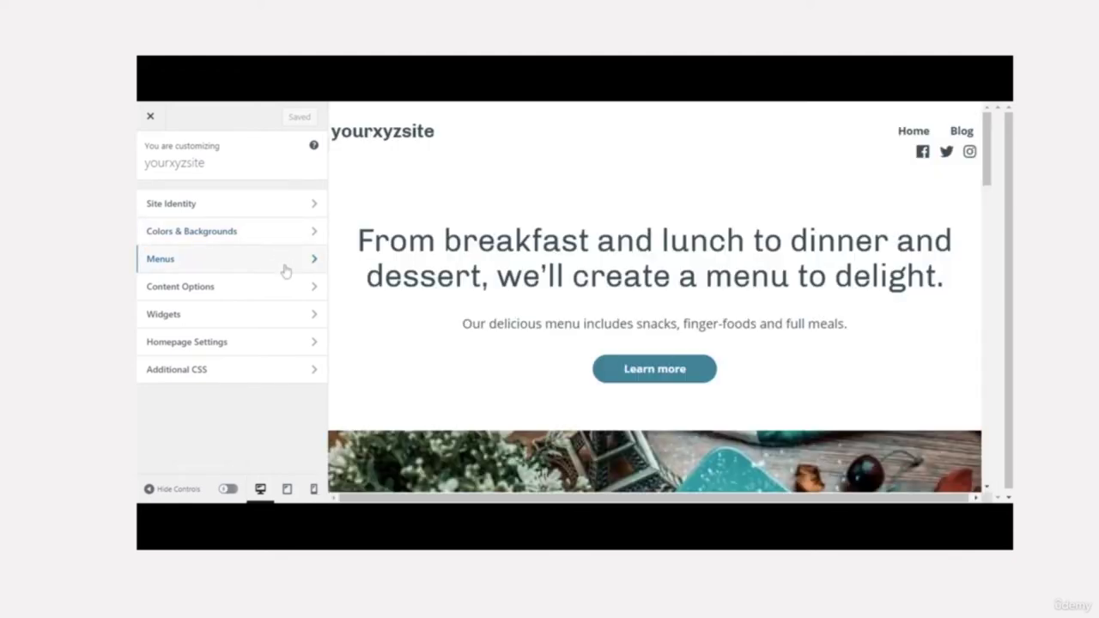
left_click(308, 215)
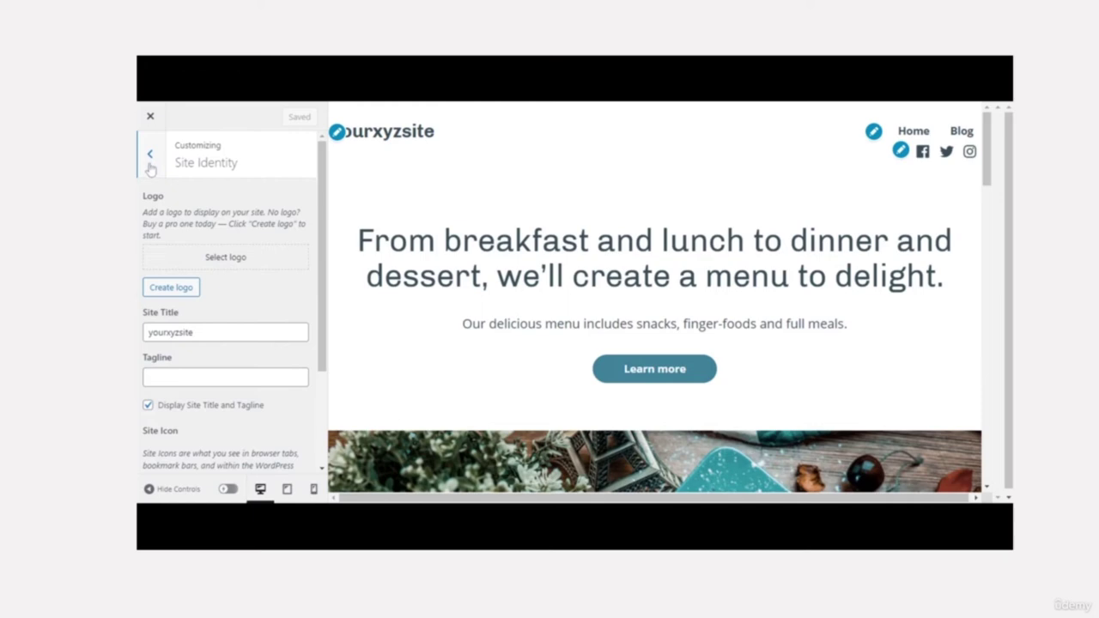
left_click(147, 405)
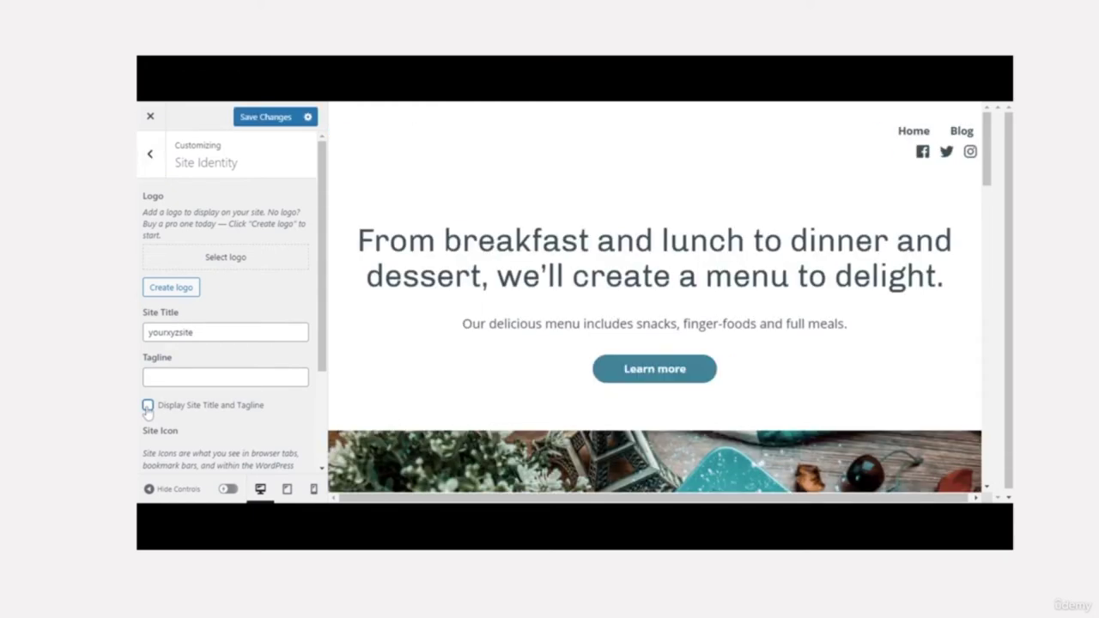
left_click(148, 405)
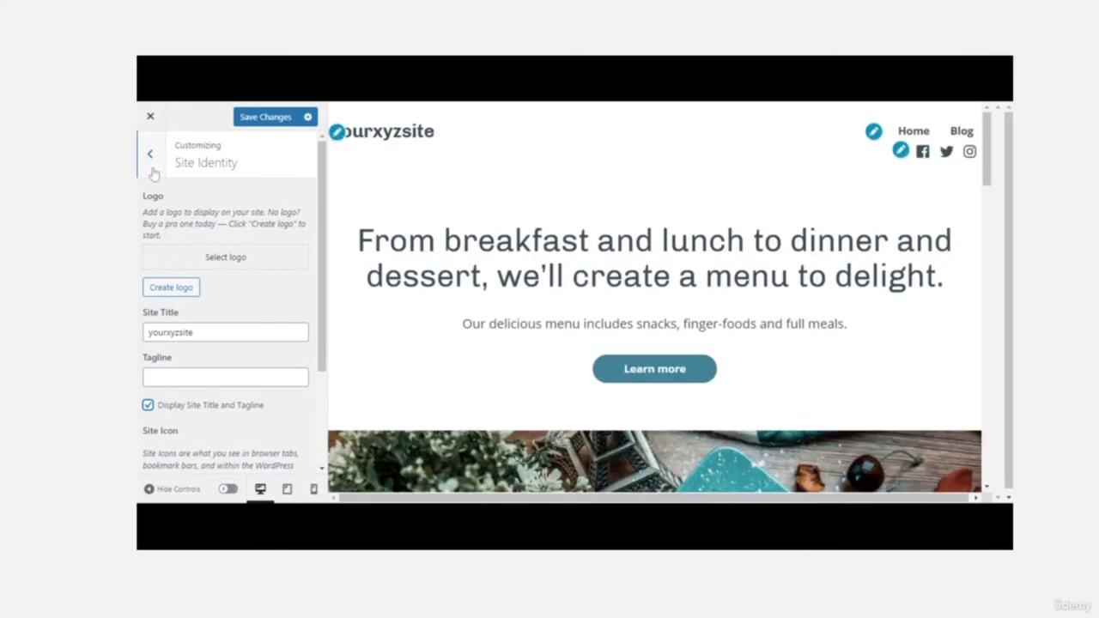
left_click(151, 170)
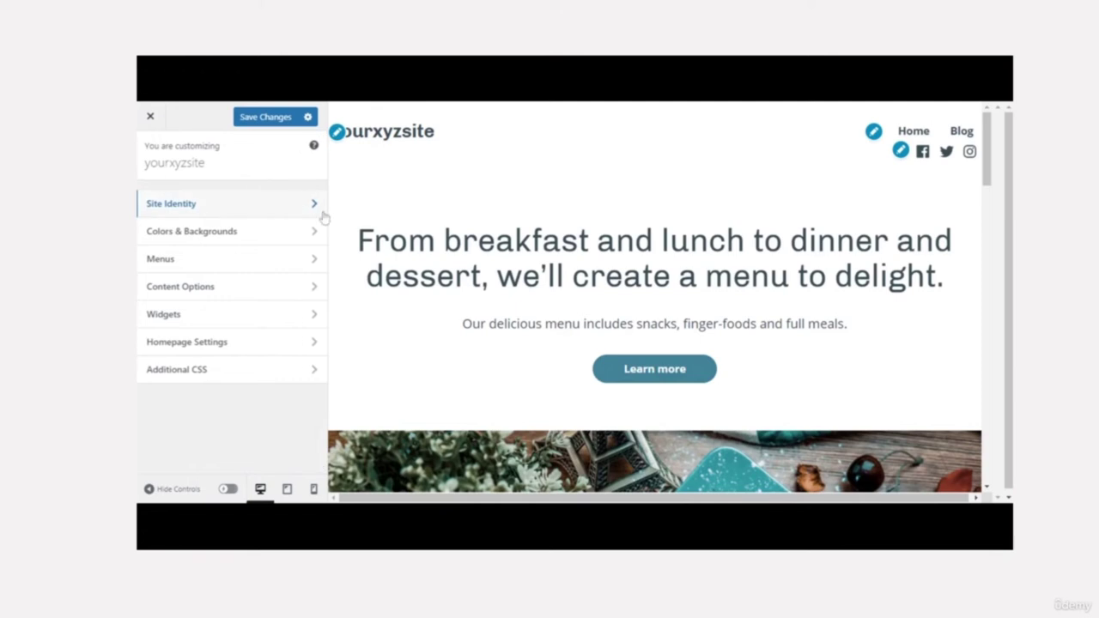
Try tan, magenta and green backgrounds in Colors & Backgrounds, settling on pale yellow
left_click(291, 233)
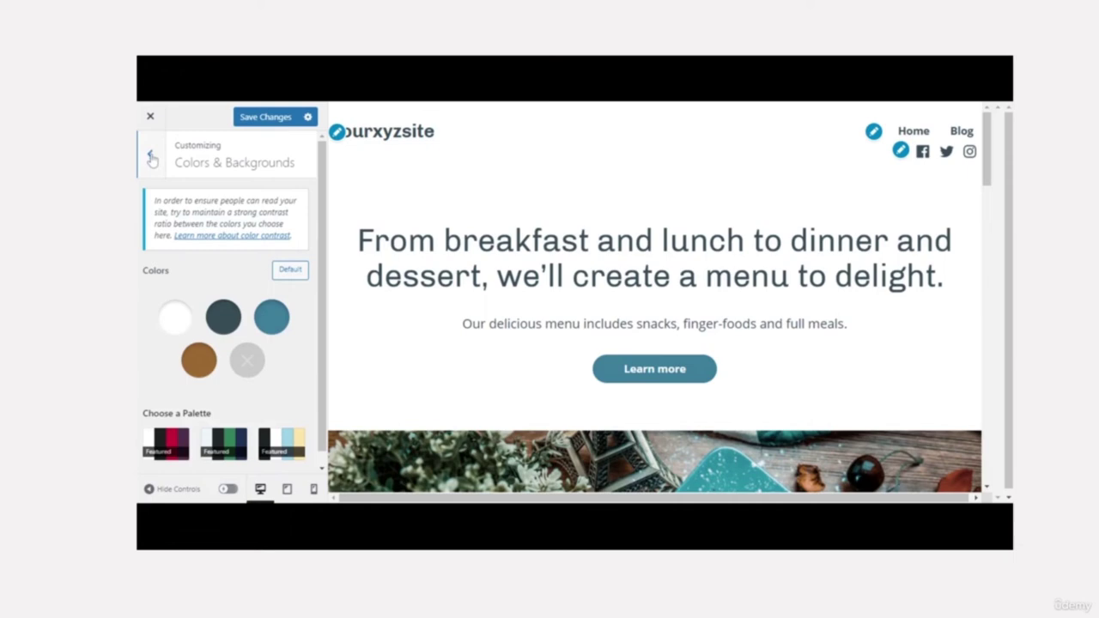
left_click(225, 317)
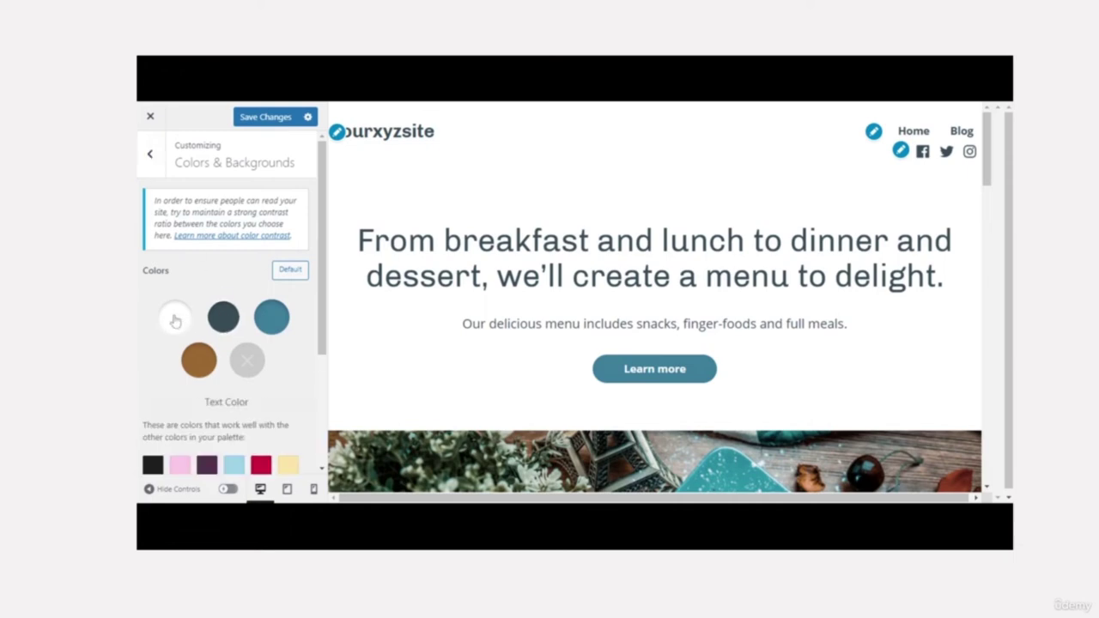
left_click(175, 319)
scroll(322, 326, "down", 4)
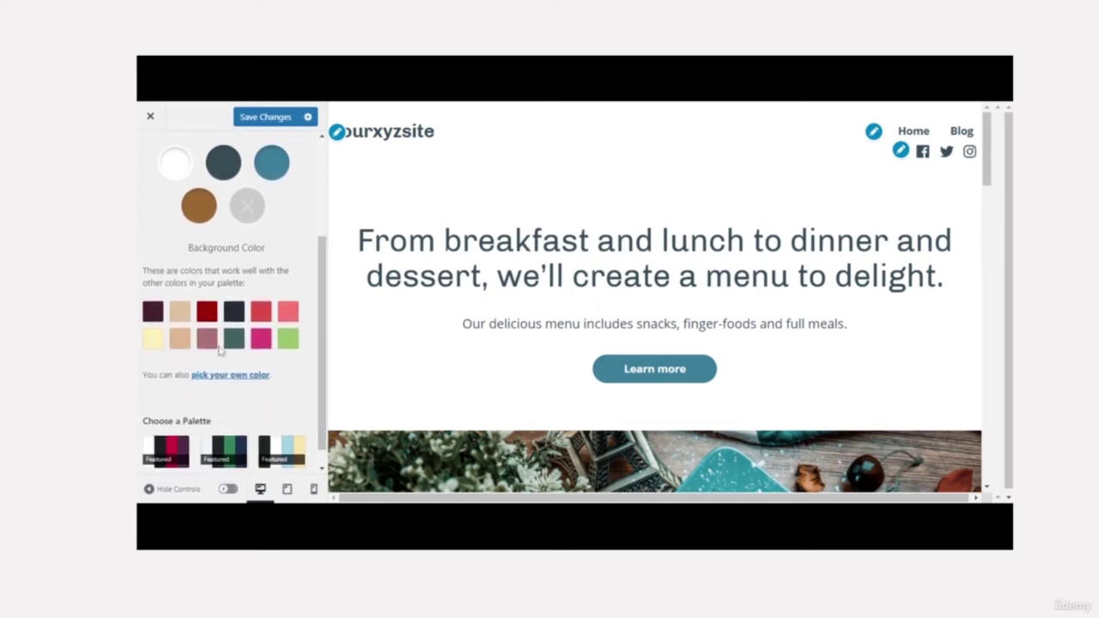
left_click(179, 340)
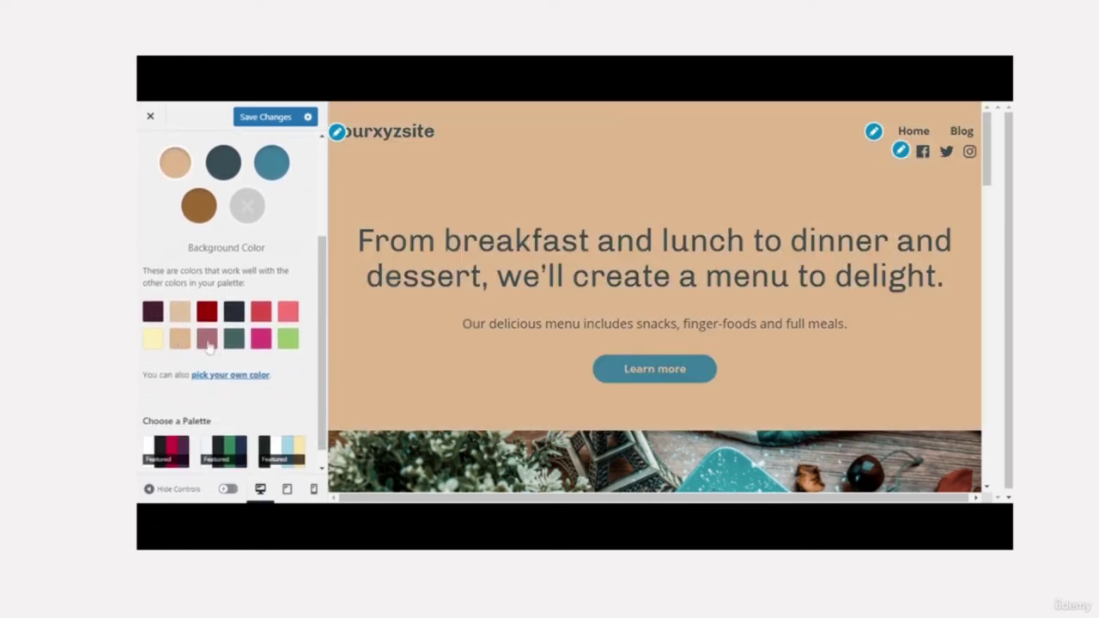
left_click(269, 344)
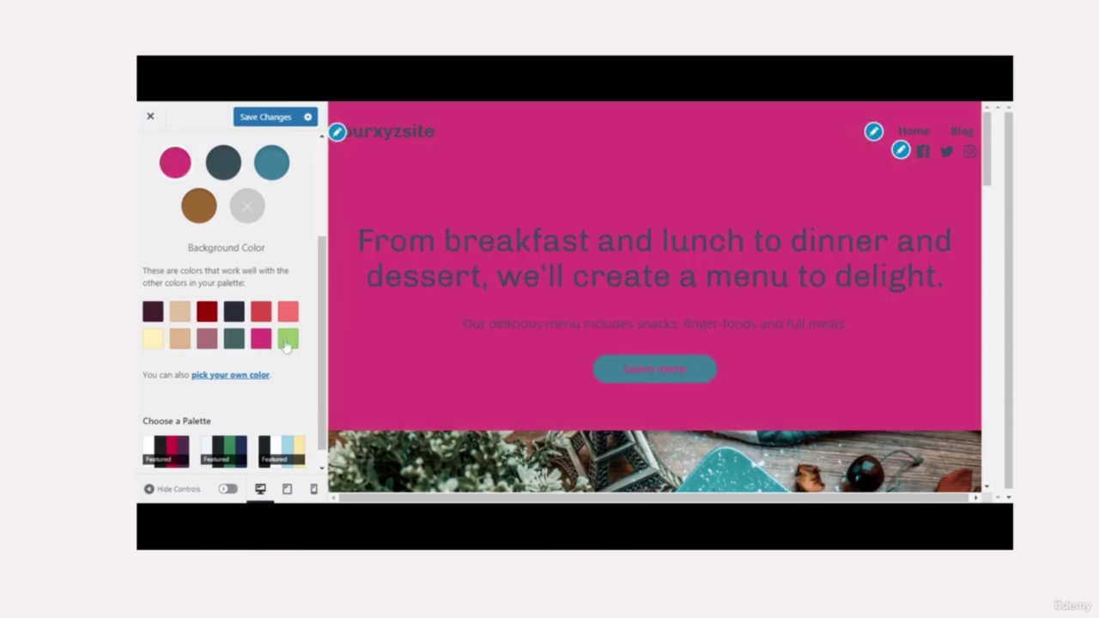
left_click(288, 344)
left_click(154, 341)
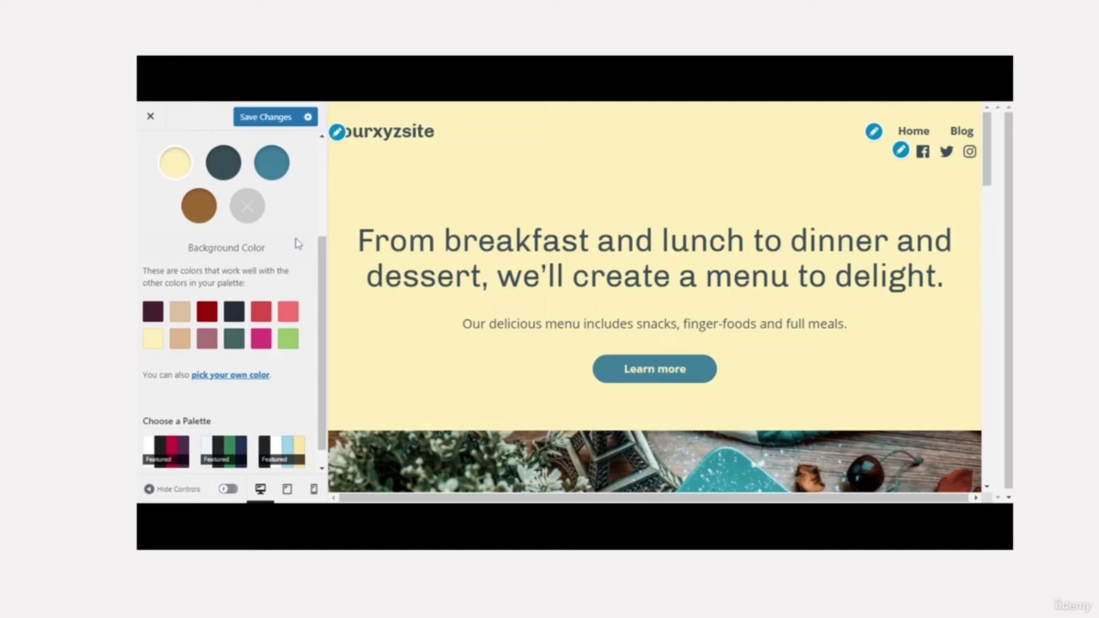
scroll(324, 313, "down", 1)
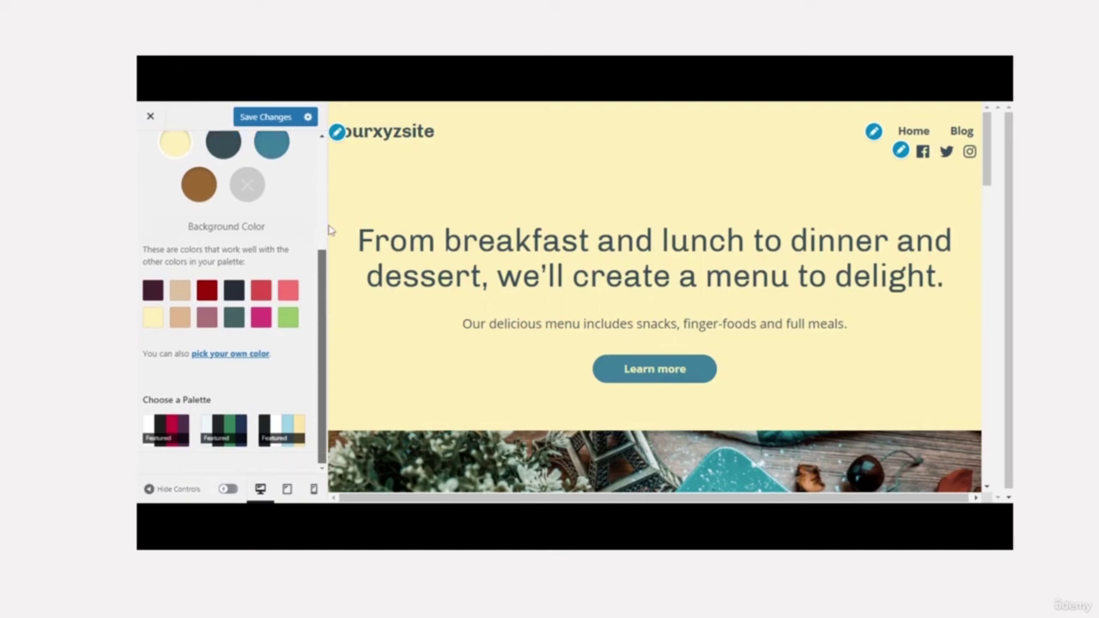
scroll(292, 232, "up", 4)
left_click(150, 152)
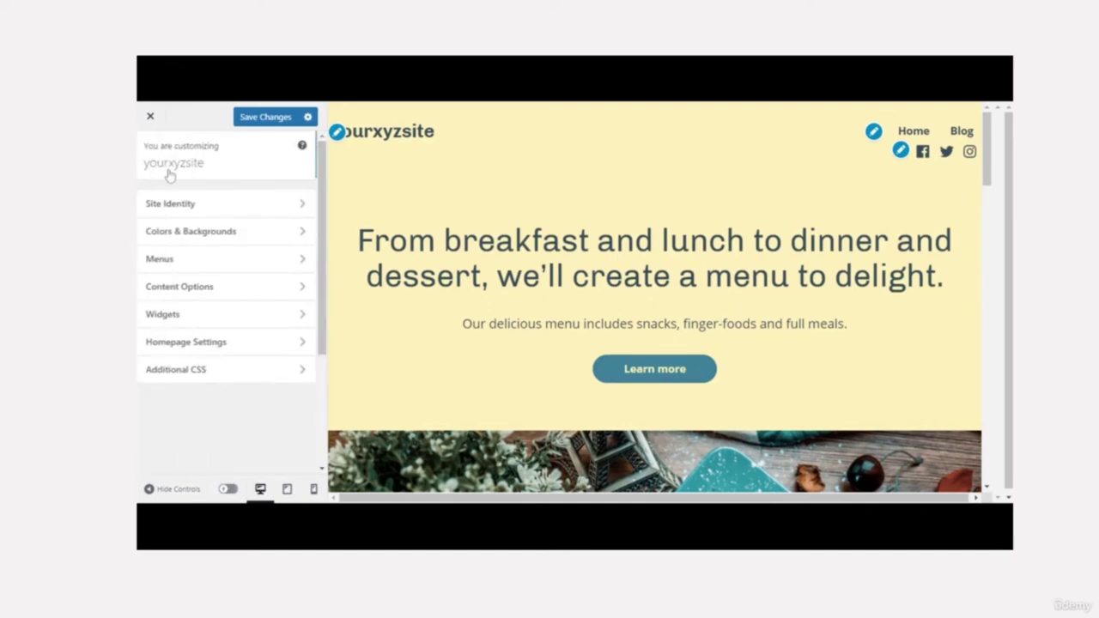
Look over the Primary menu's contents in the Customizer's Menus section
left_click(262, 267)
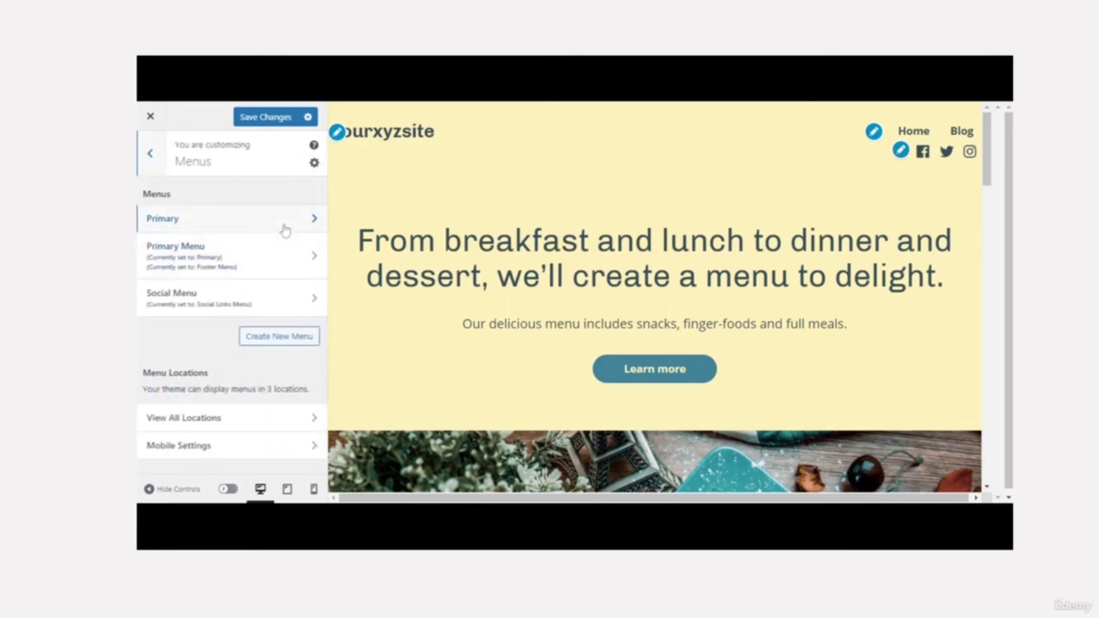
left_click(283, 229)
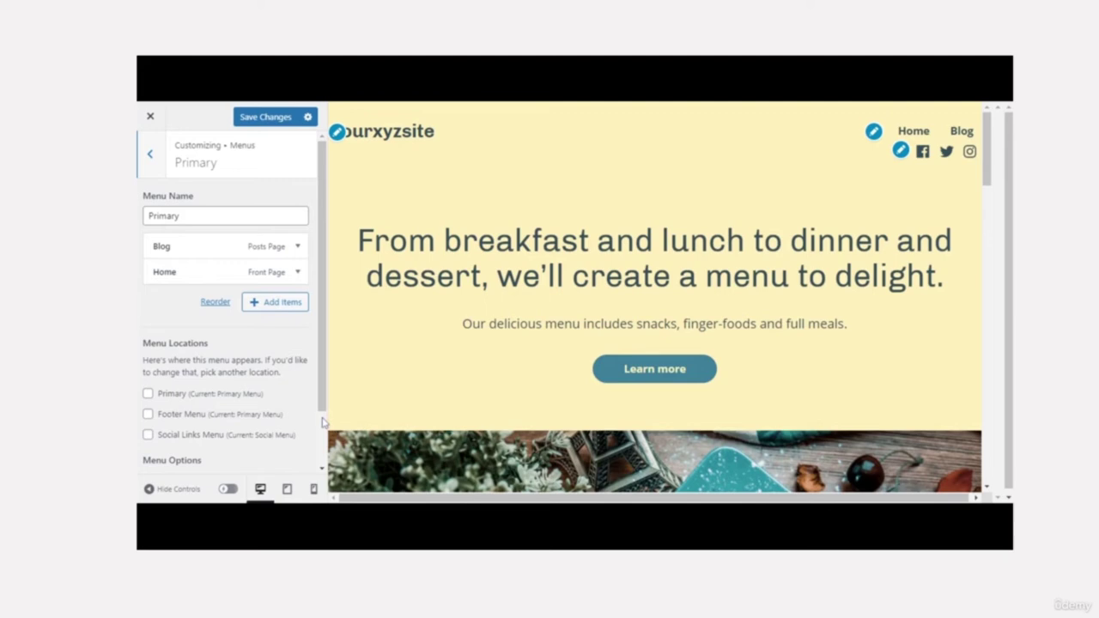
scroll(322, 425, "down", 2)
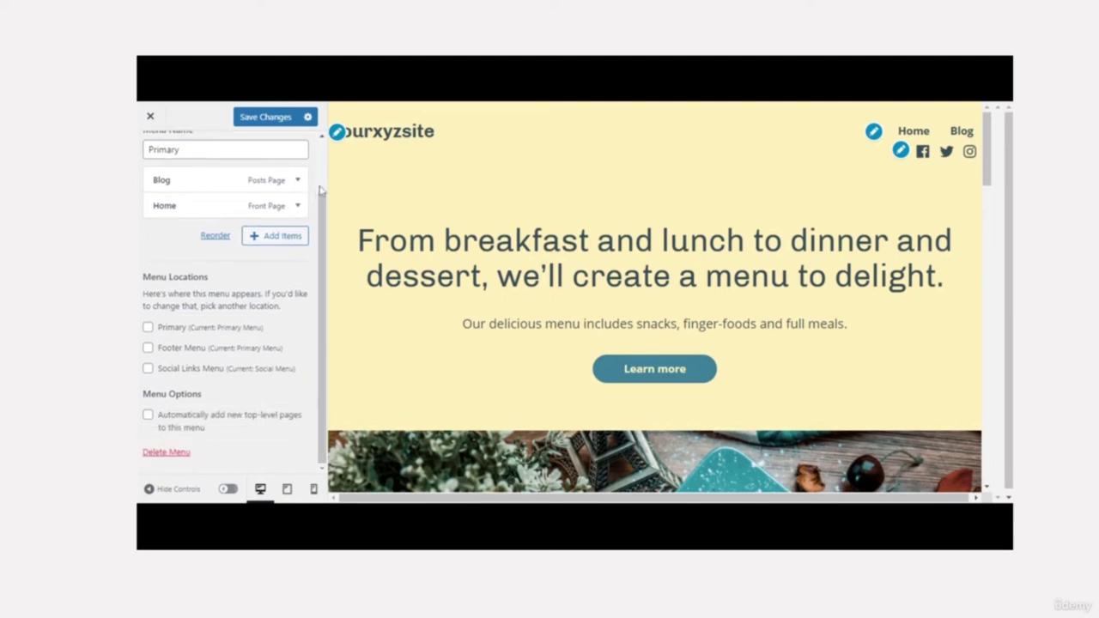
scroll(288, 187, "up", 2)
left_click(149, 154)
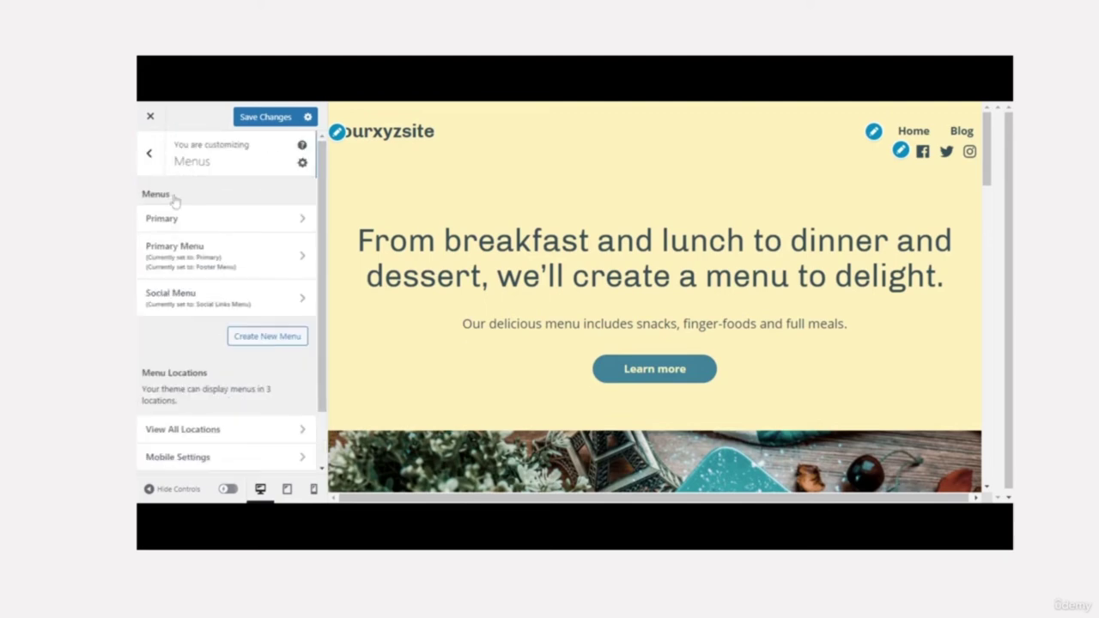
Untick and re-tick Footer Menu so Primary Menu stays in both Primary and Footer locations
left_click(245, 270)
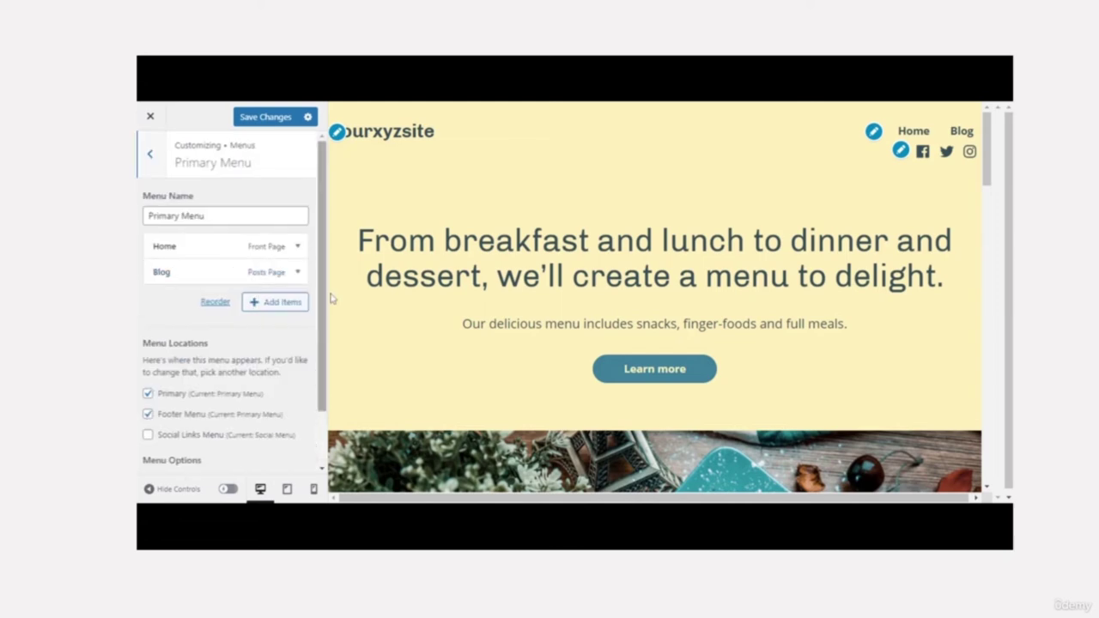
scroll(325, 314, "down", 1)
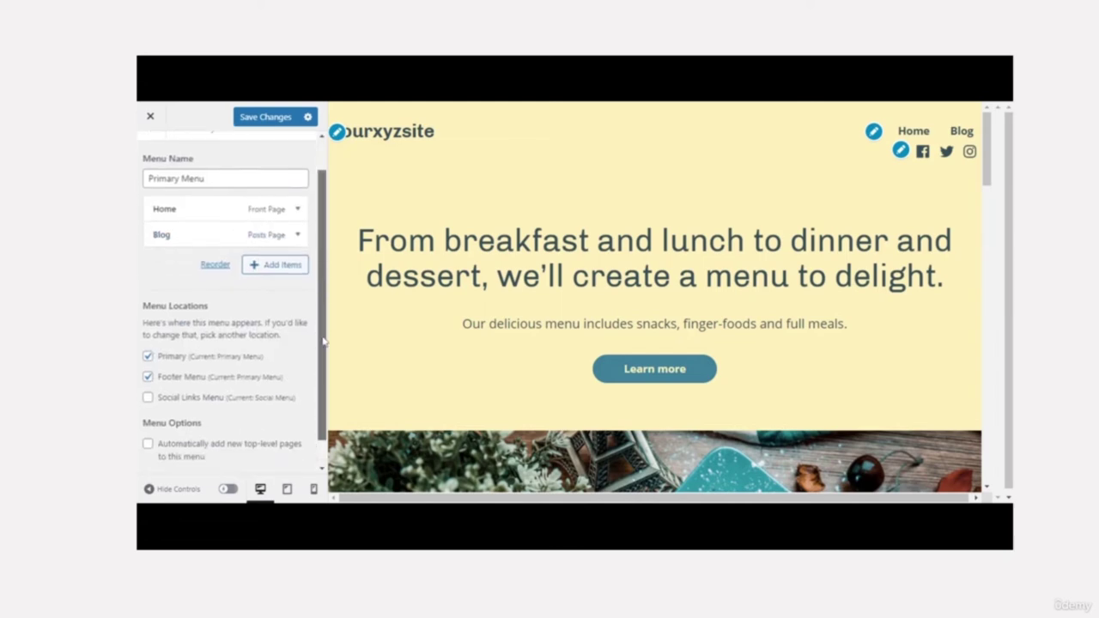
left_click(148, 387)
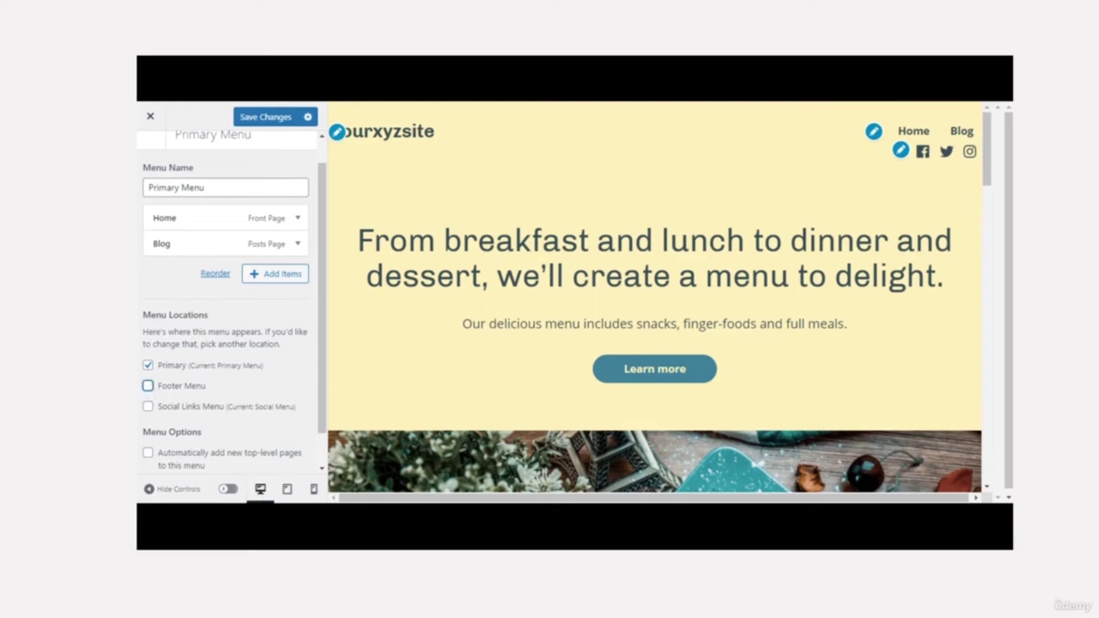
left_click(298, 220)
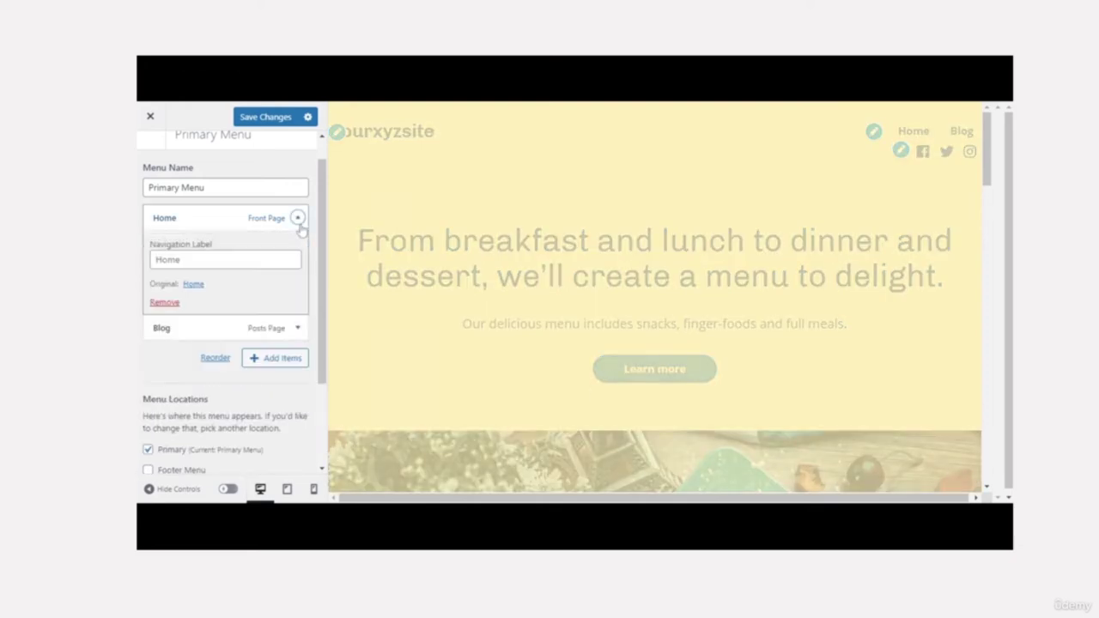
left_click(297, 218)
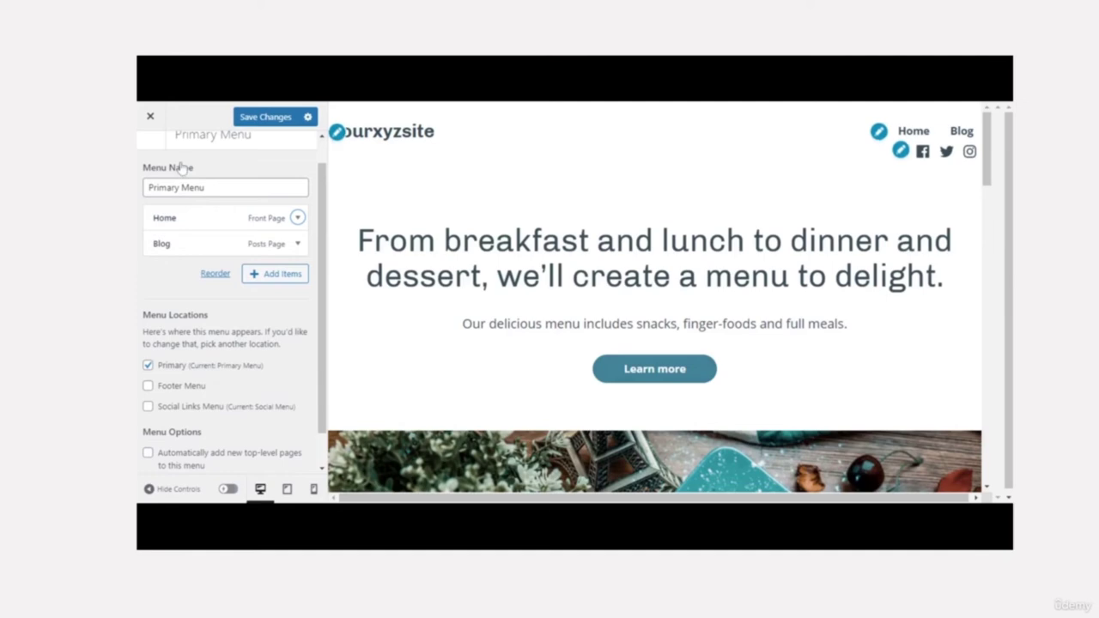
left_click(147, 386)
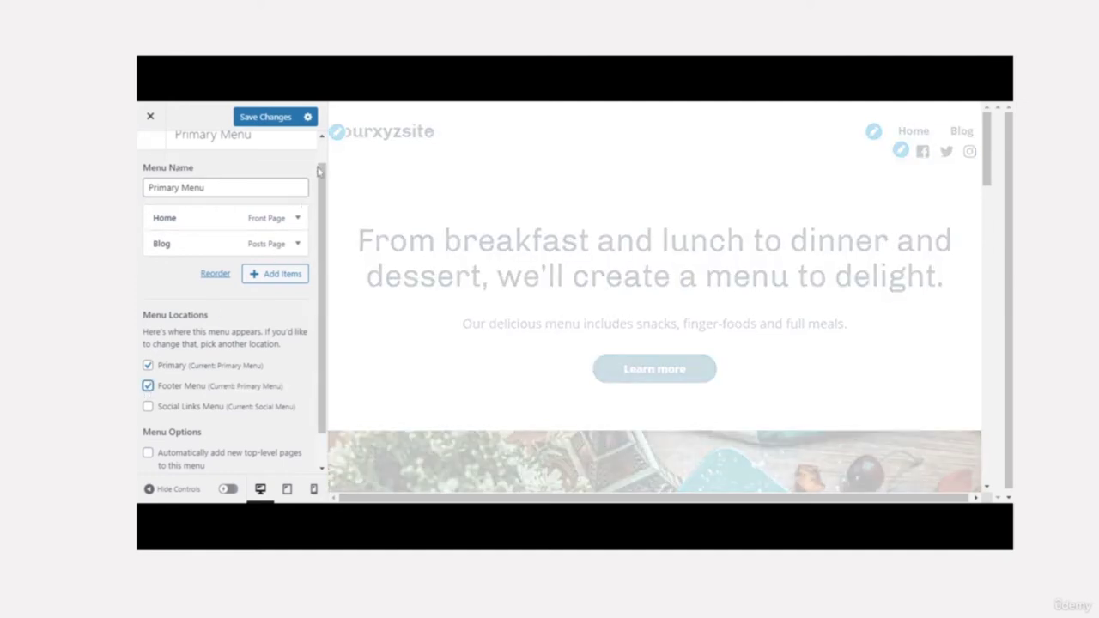
scroll(197, 171, "up", 1)
left_click(149, 153)
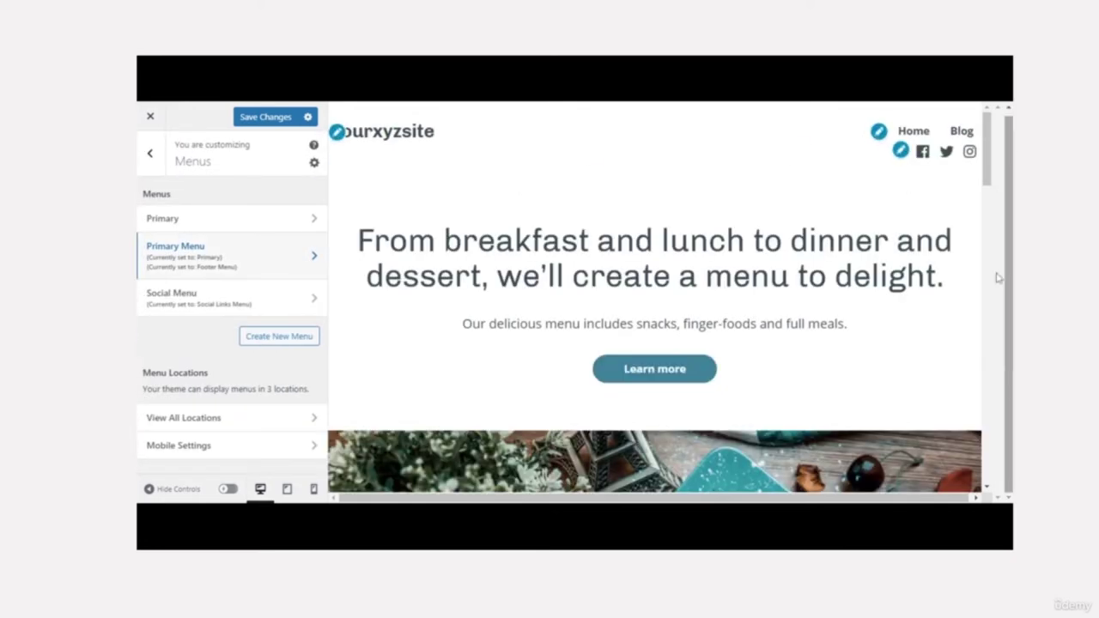
Uncheck Social Links Menu as the Social Menu's location
left_click_drag(987, 172, 1002, 482)
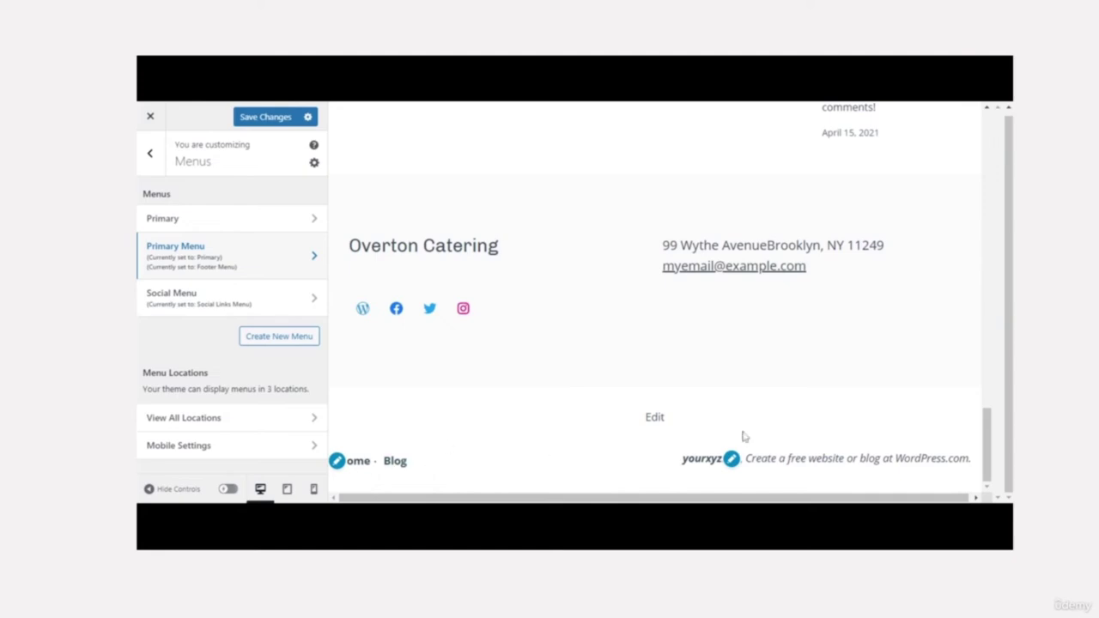
left_click_drag(987, 434, 957, 115)
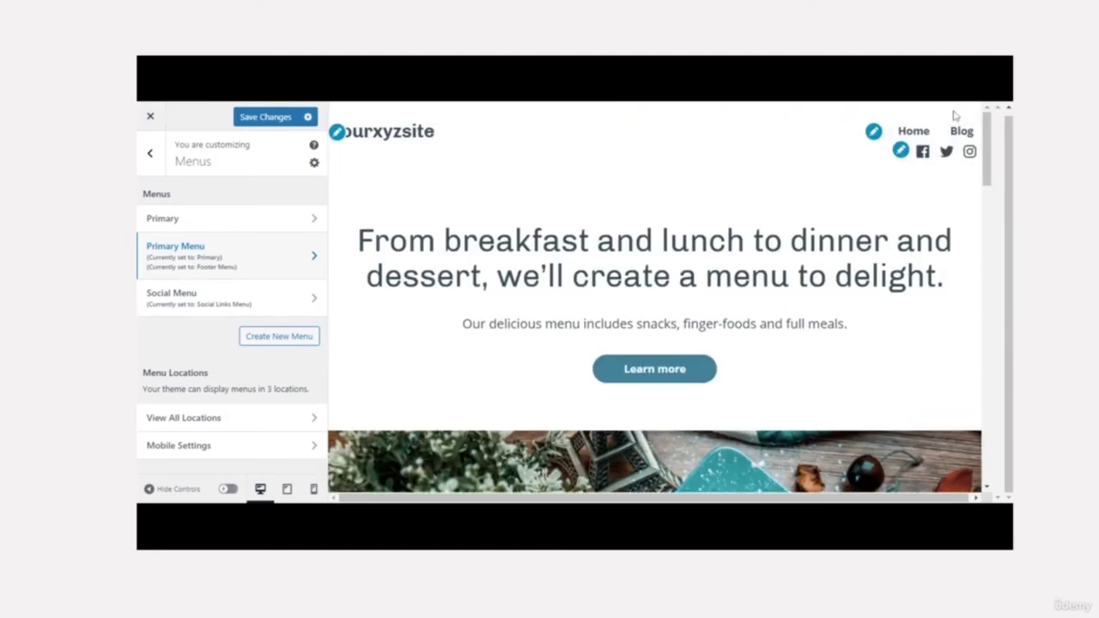
left_click(900, 152)
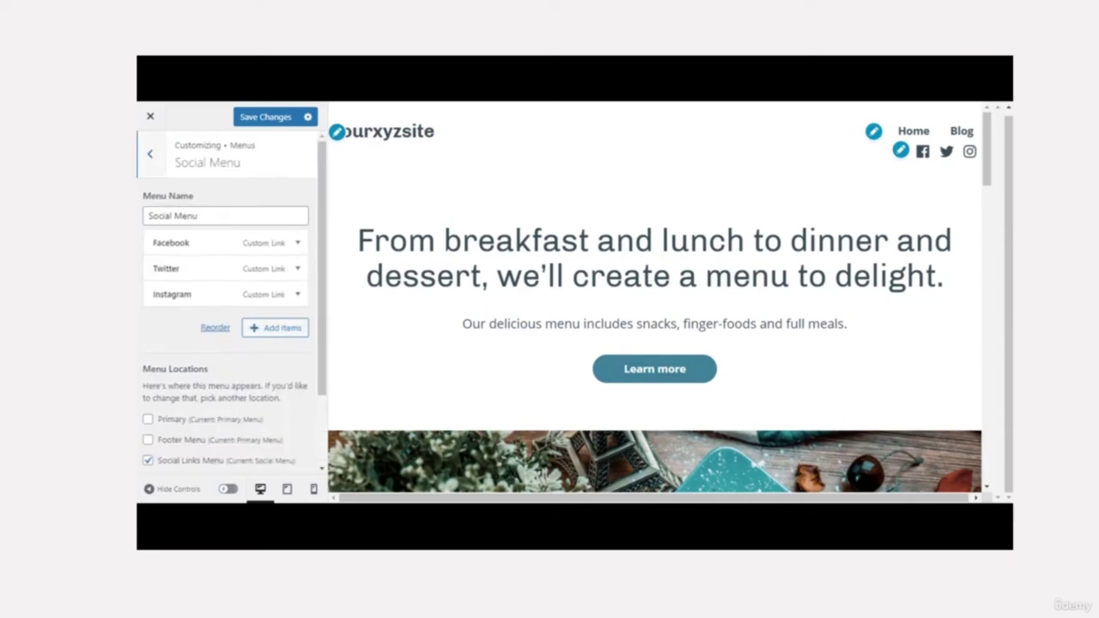
left_click(297, 246)
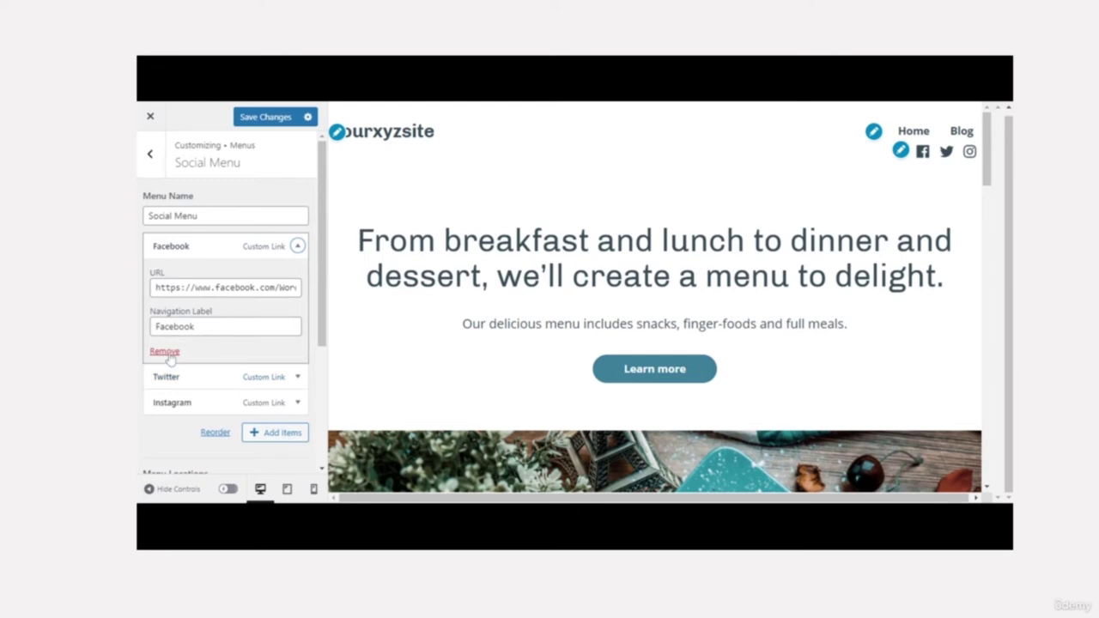
left_click(297, 246)
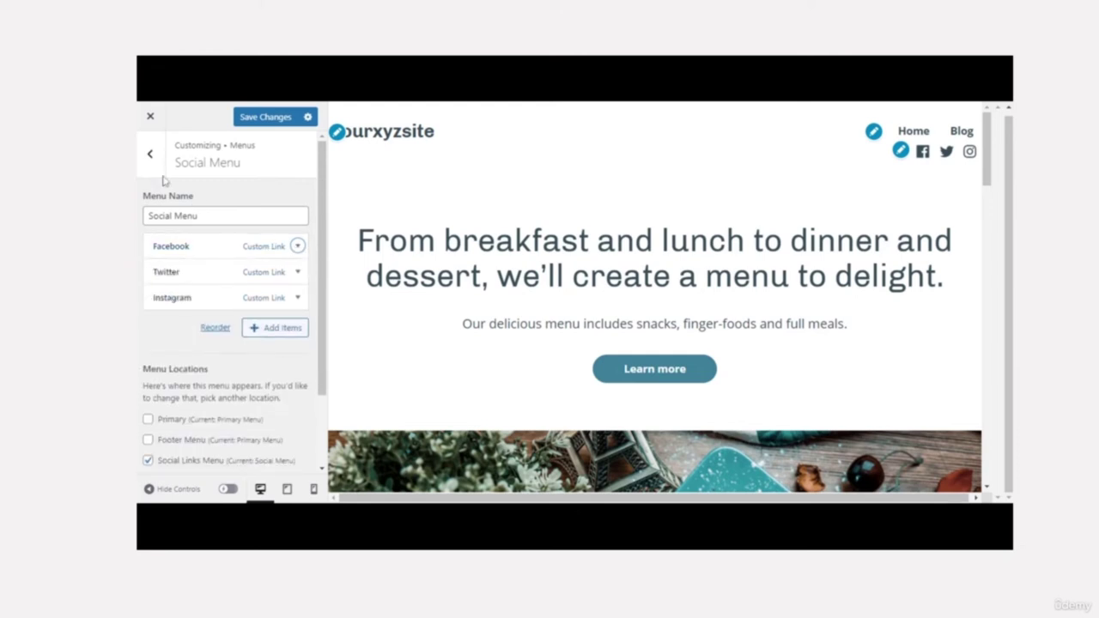
left_click(148, 461)
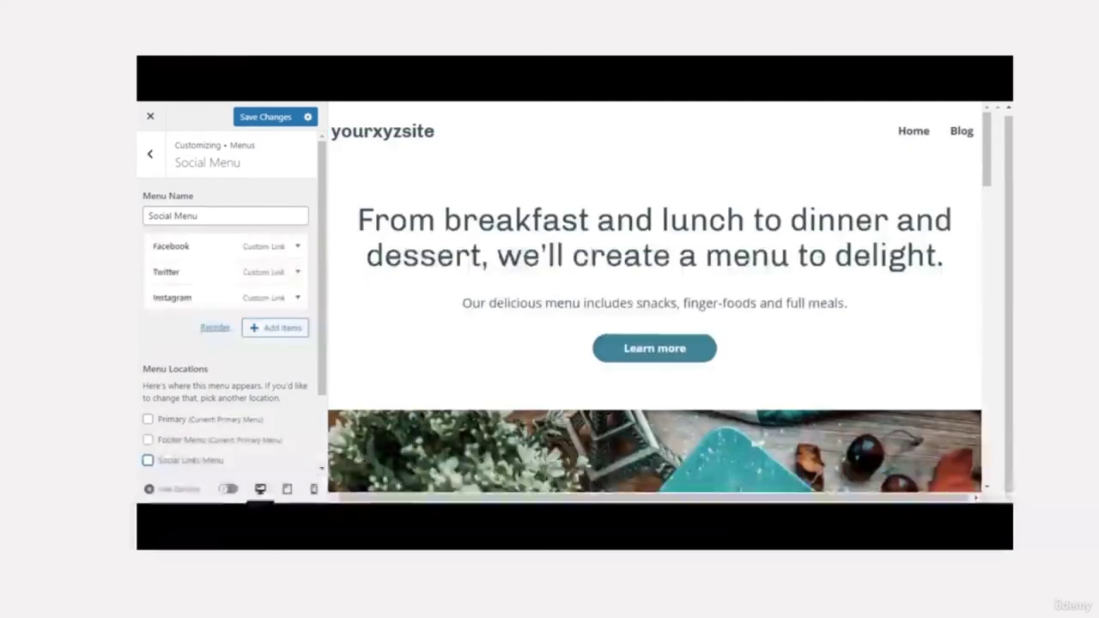
left_click(147, 461)
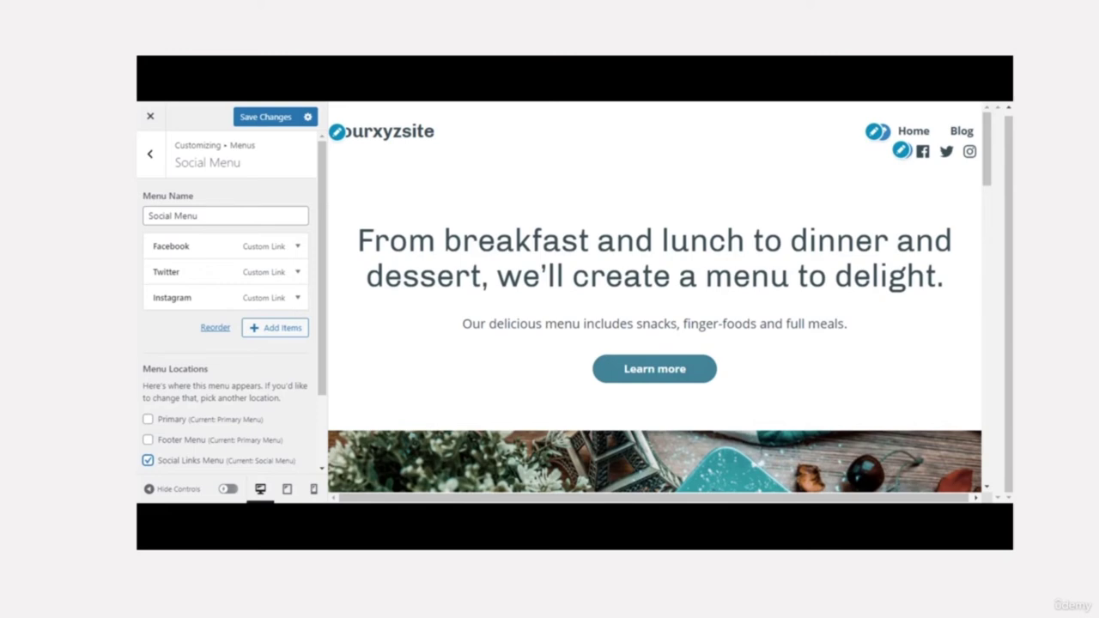
left_click(148, 461)
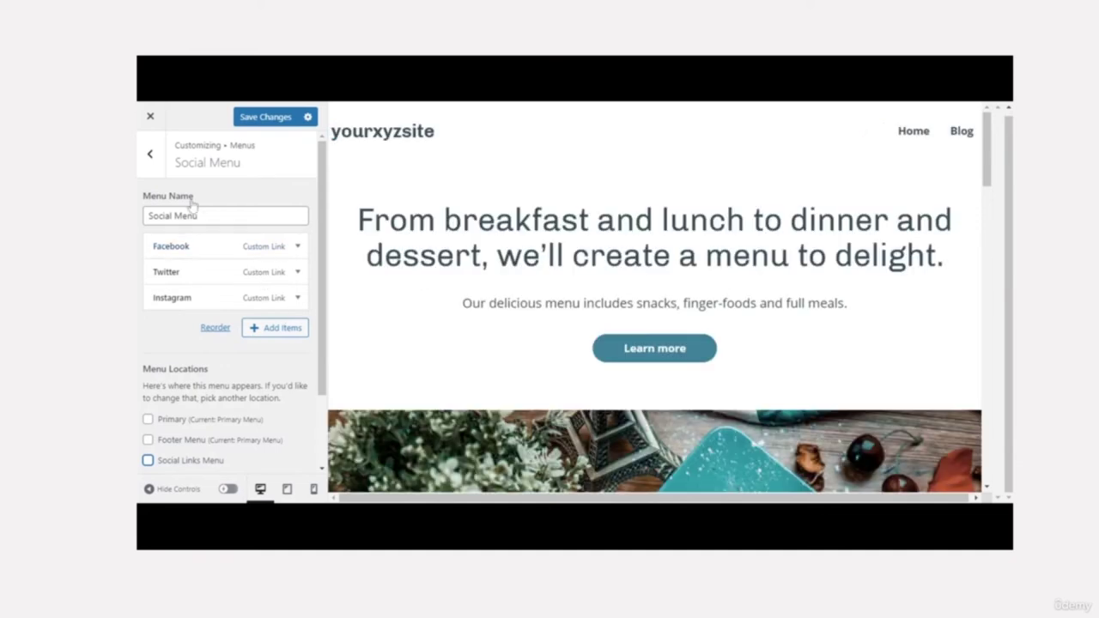
left_click(149, 154)
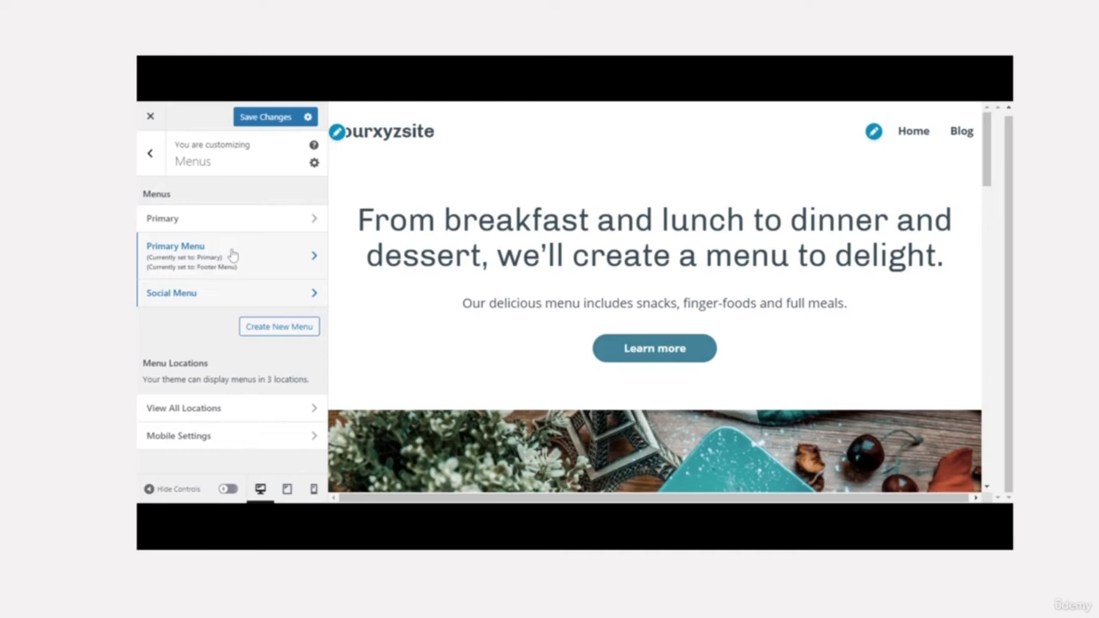
Review View All Locations to see which menu fills each location
left_click(283, 416)
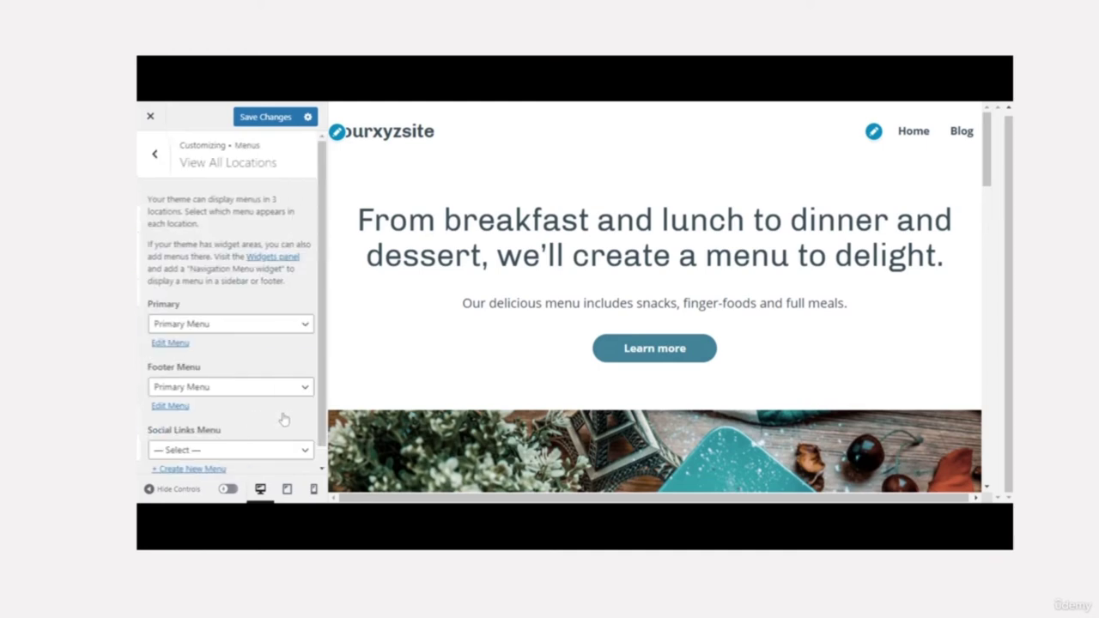
scroll(322, 464, "down", 1)
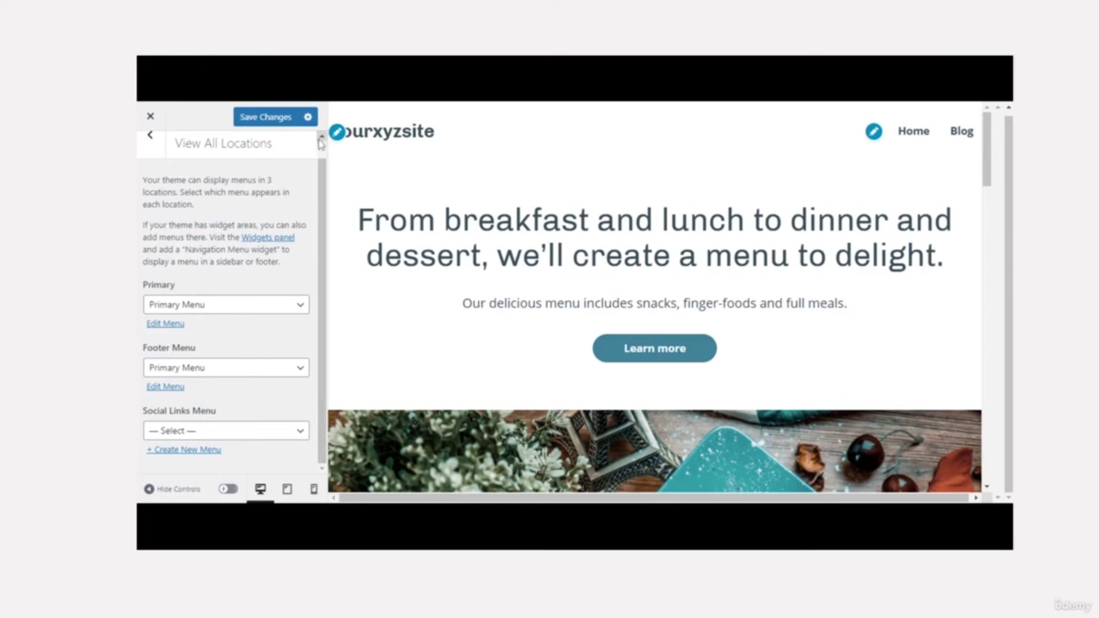
scroll(320, 155, "up", 1)
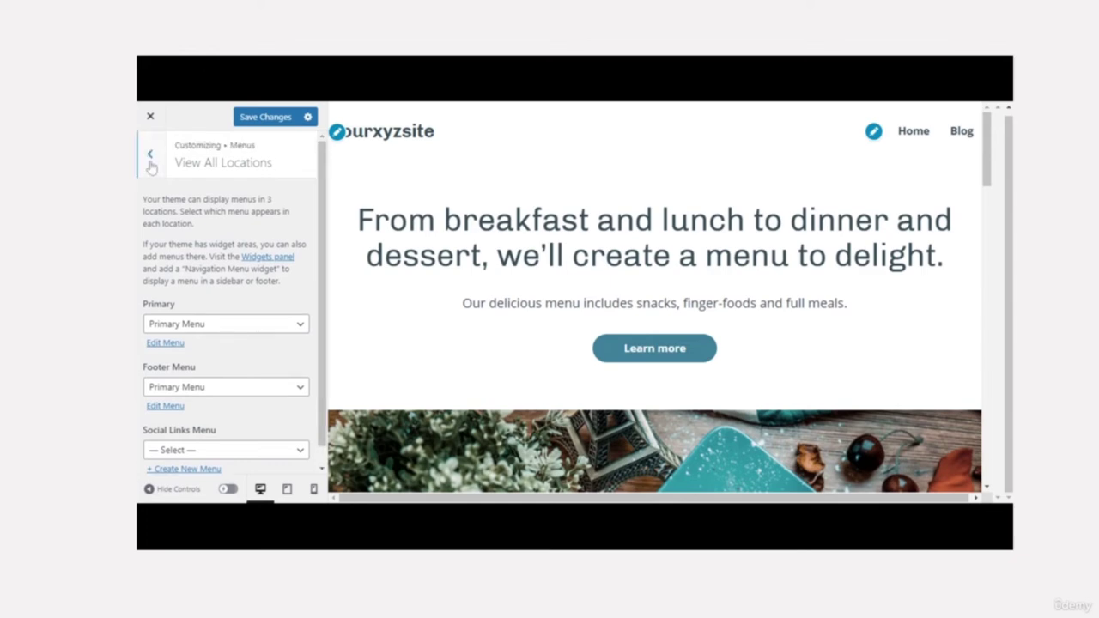
left_click(150, 152)
Preview the site at phone width and test opening and closing its mobile menu
left_click(258, 437)
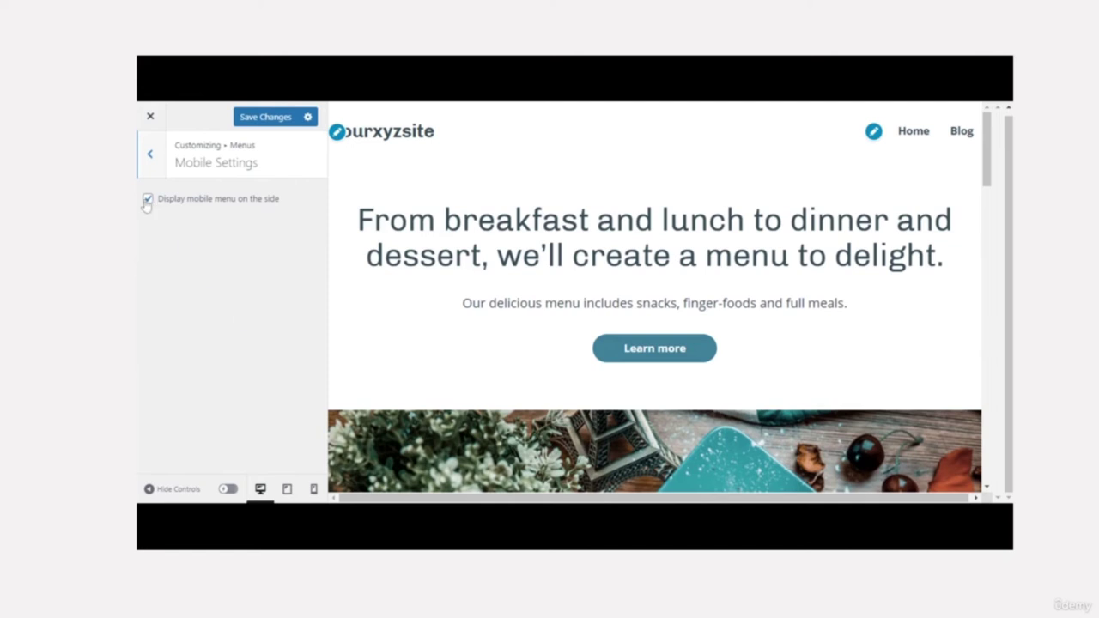
left_click(314, 489)
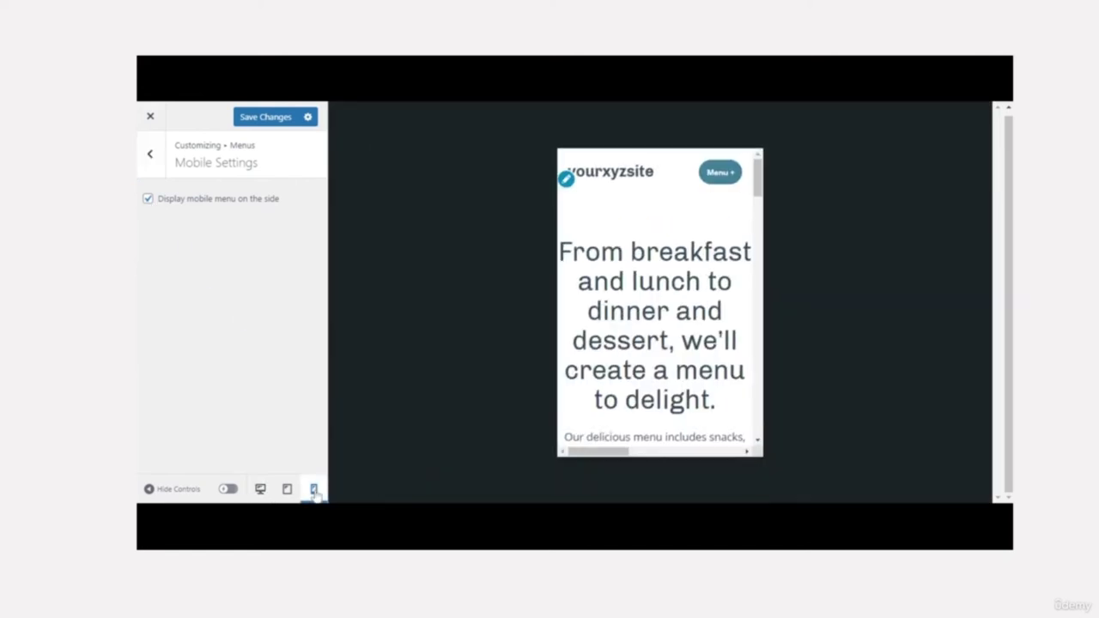
left_click(729, 175)
left_click(729, 175)
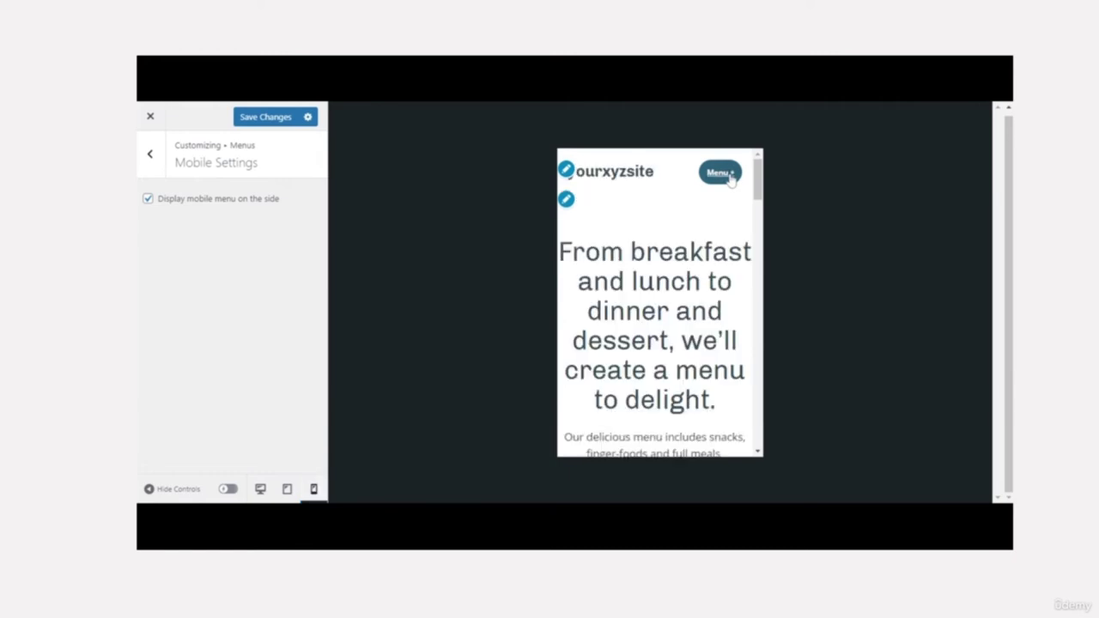
Test 'Display mobile menu on the side' switched off, then re-enable it
left_click(148, 198)
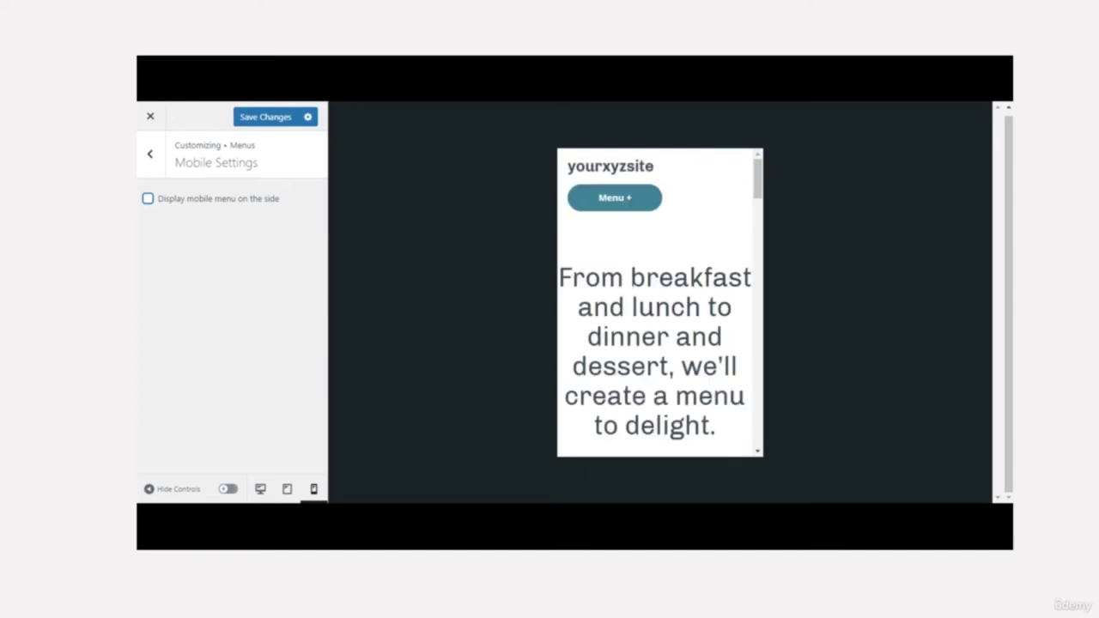
left_click(624, 199)
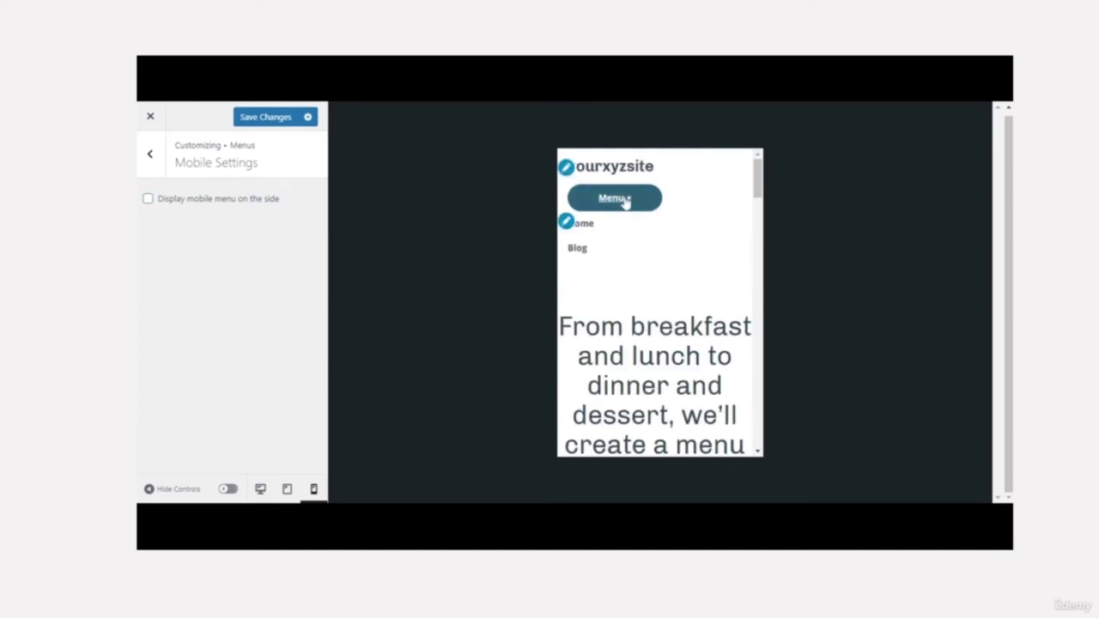
left_click(625, 201)
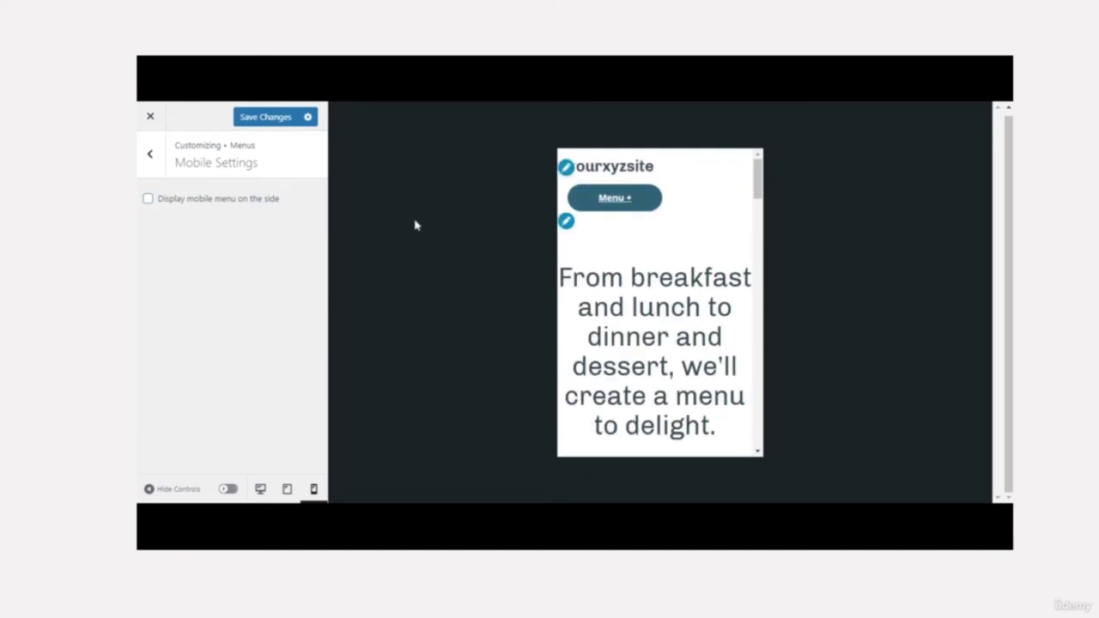
left_click(148, 198)
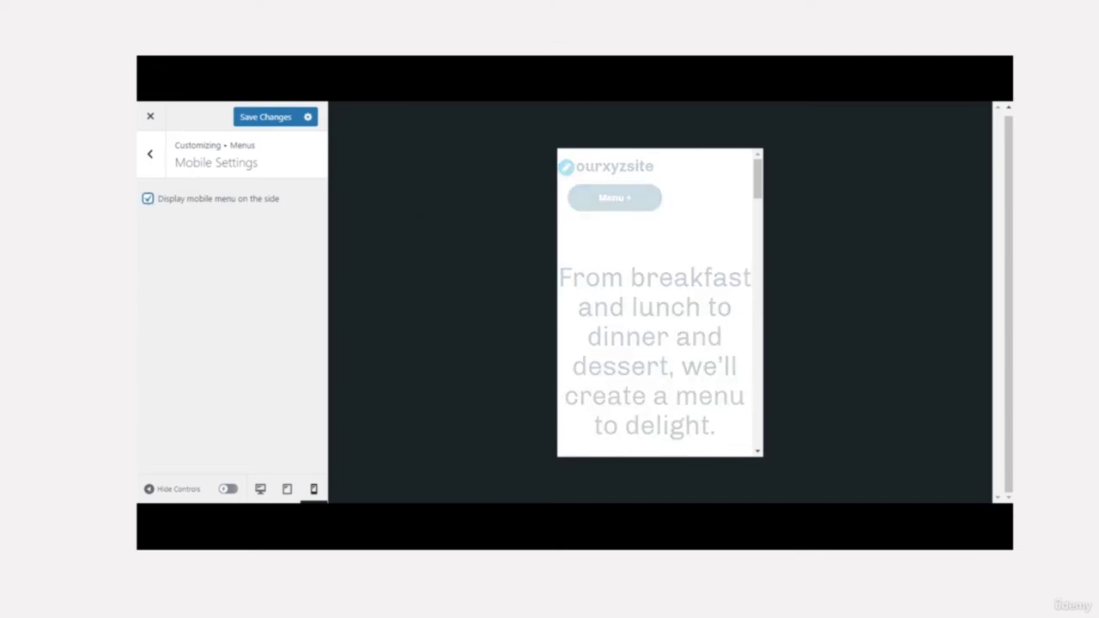
left_click(153, 163)
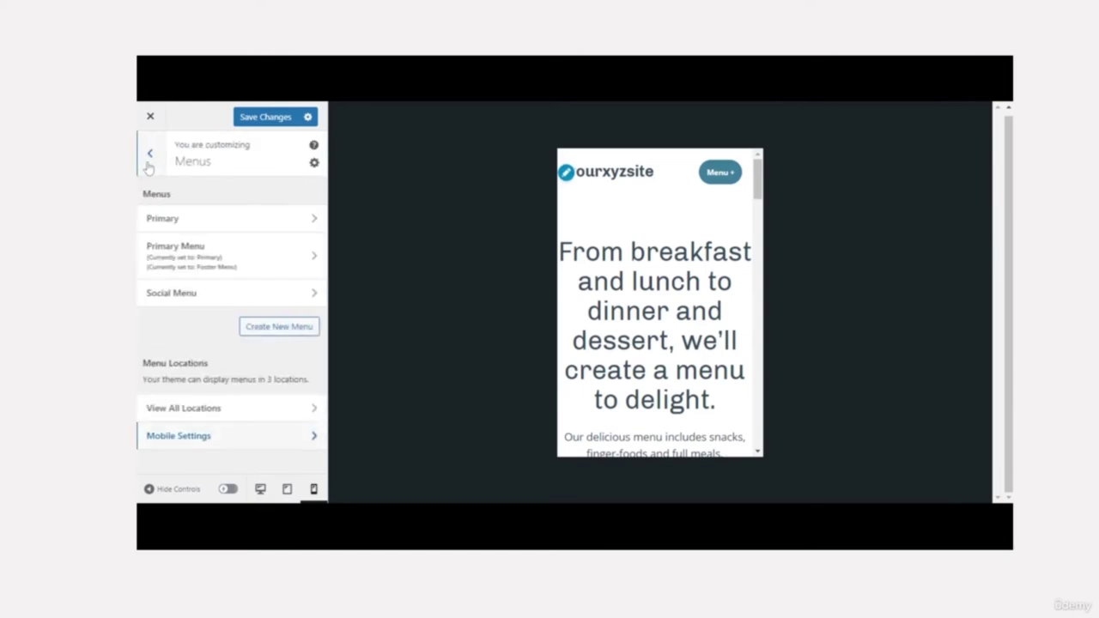
left_click(148, 163)
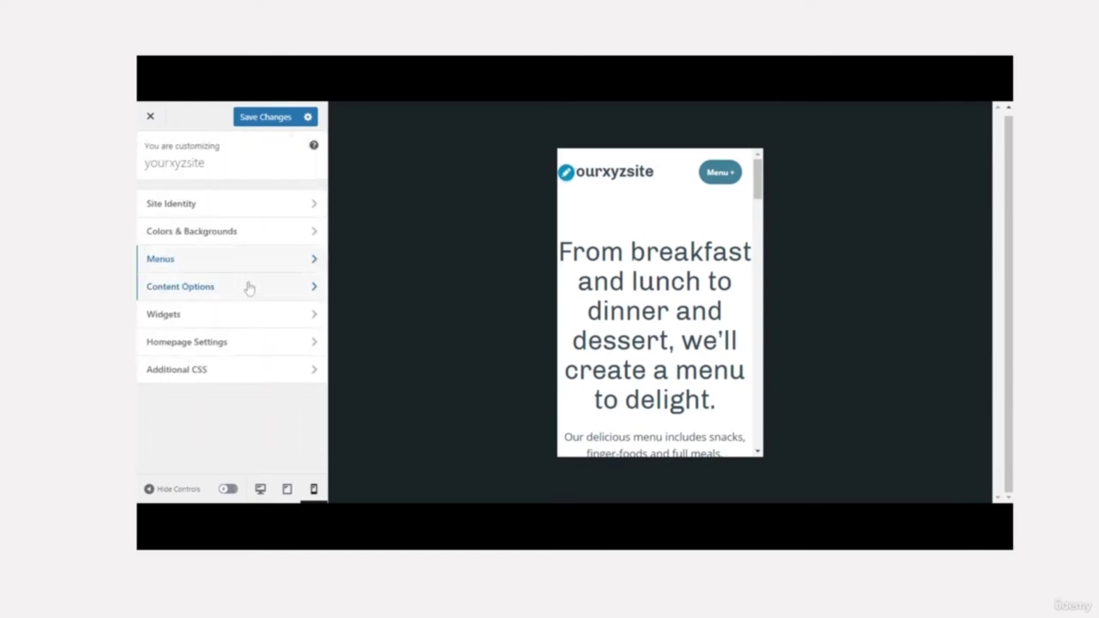
Switch to desktop preview and create a new menu assigned to the Primary location
left_click(292, 262)
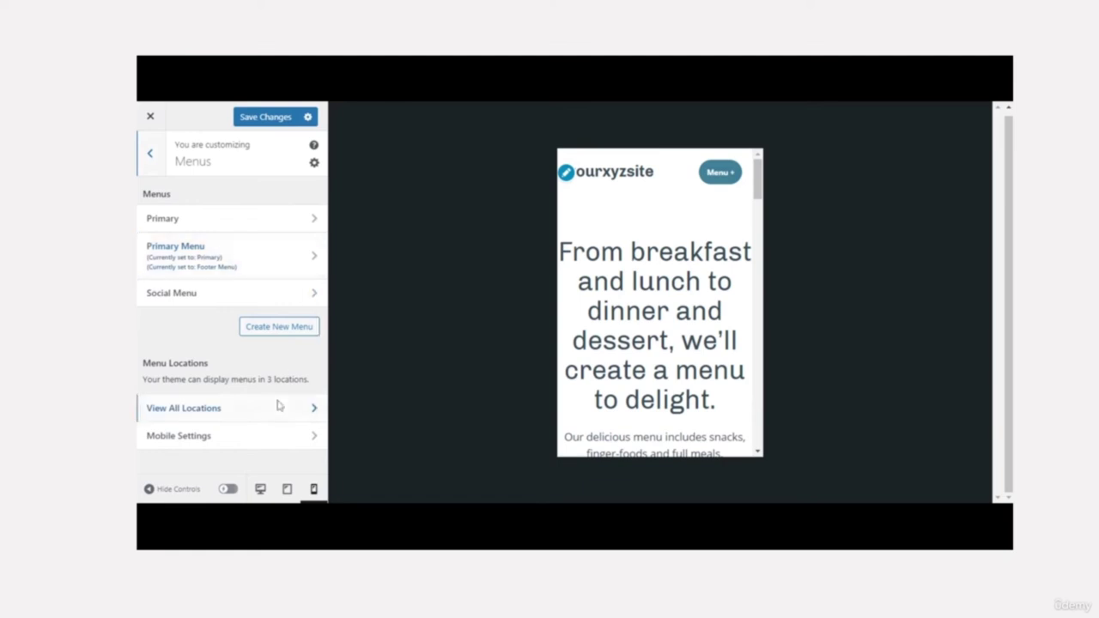
left_click(260, 488)
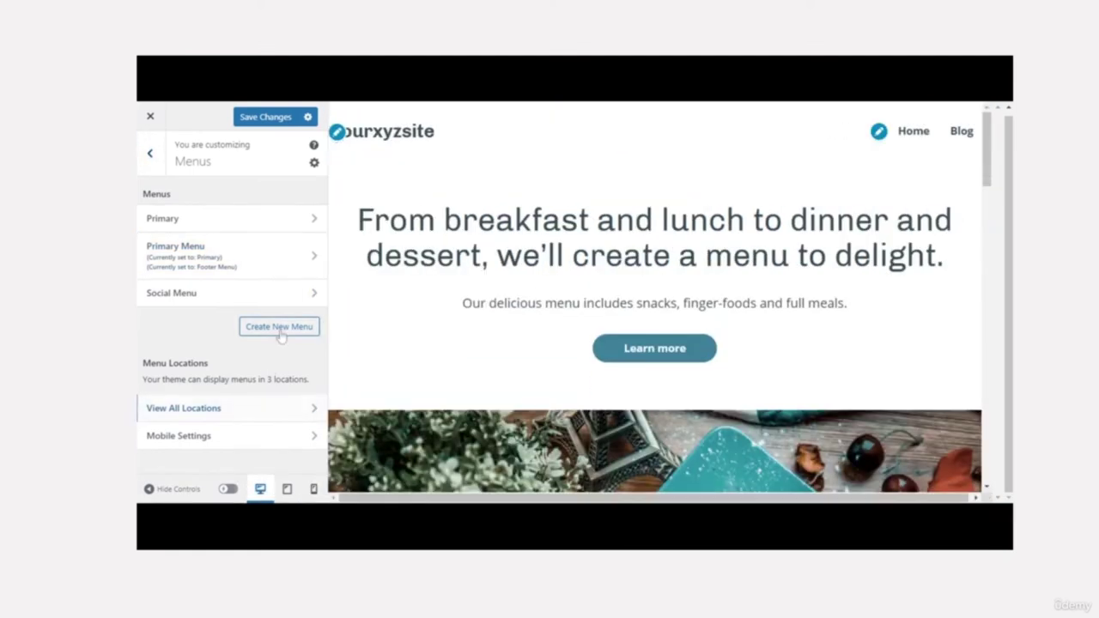
left_click(279, 327)
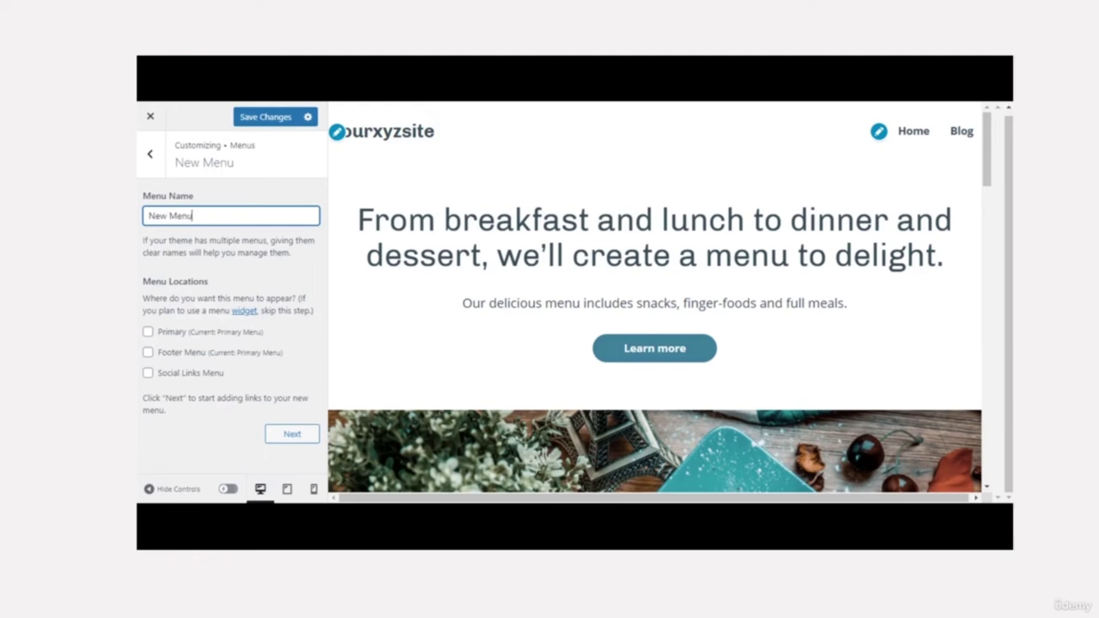
left_click(149, 334)
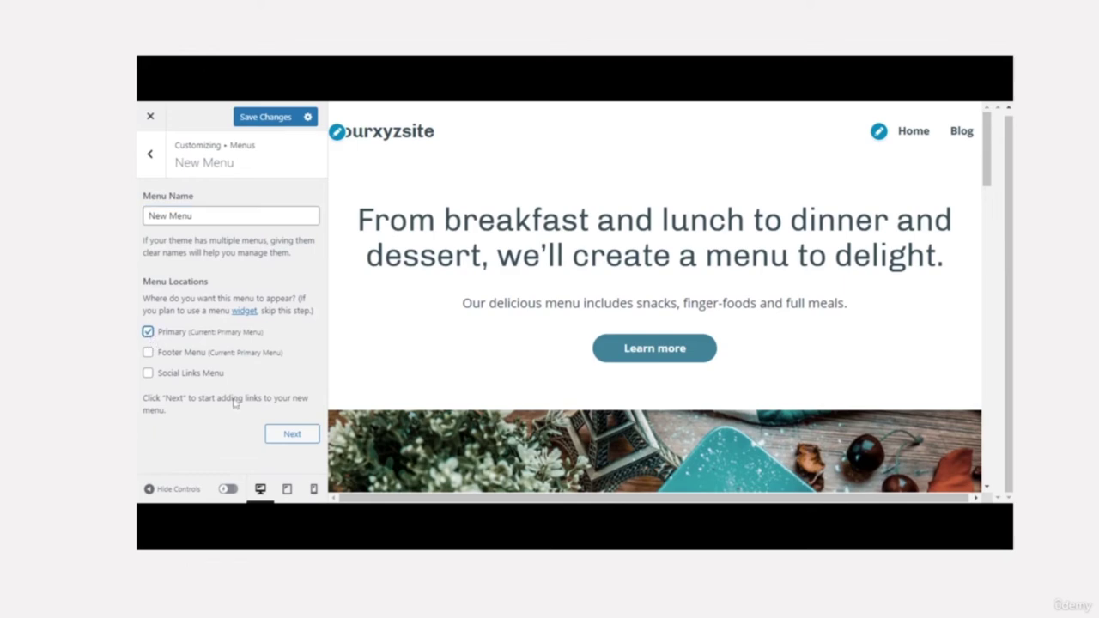
left_click(288, 436)
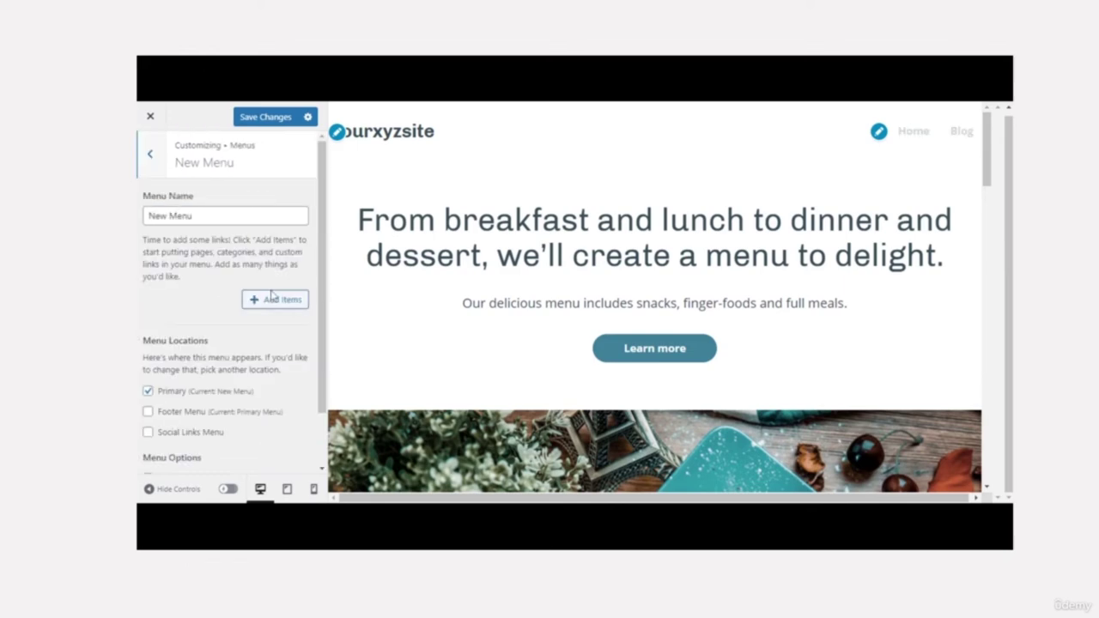
Browse the Posts and Pages available to add, discarding a started new page name
left_click(262, 301)
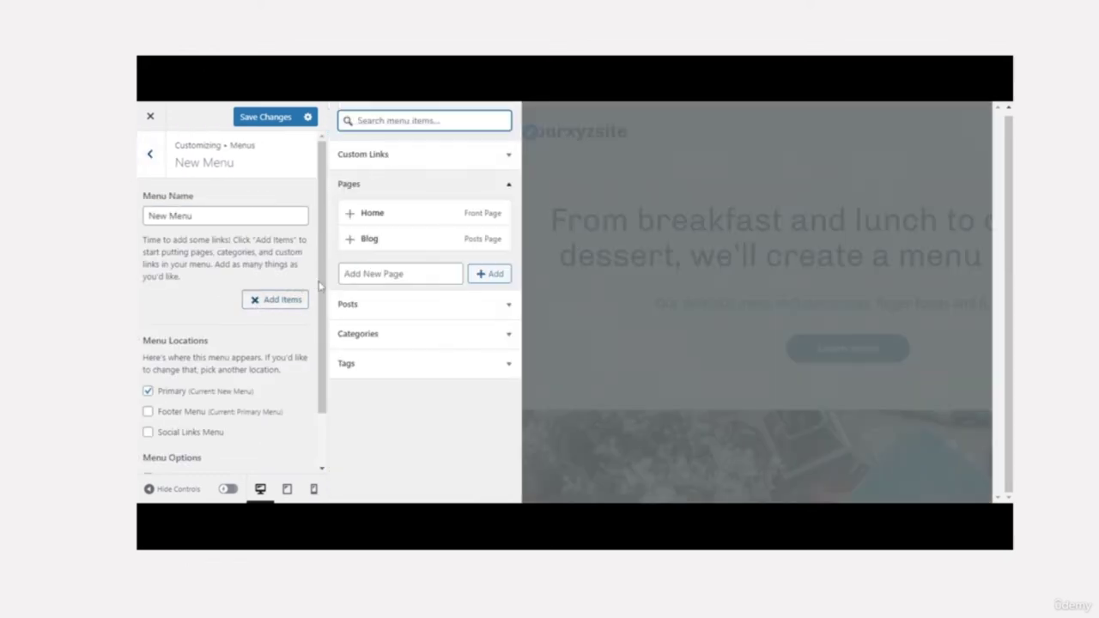
left_click(426, 306)
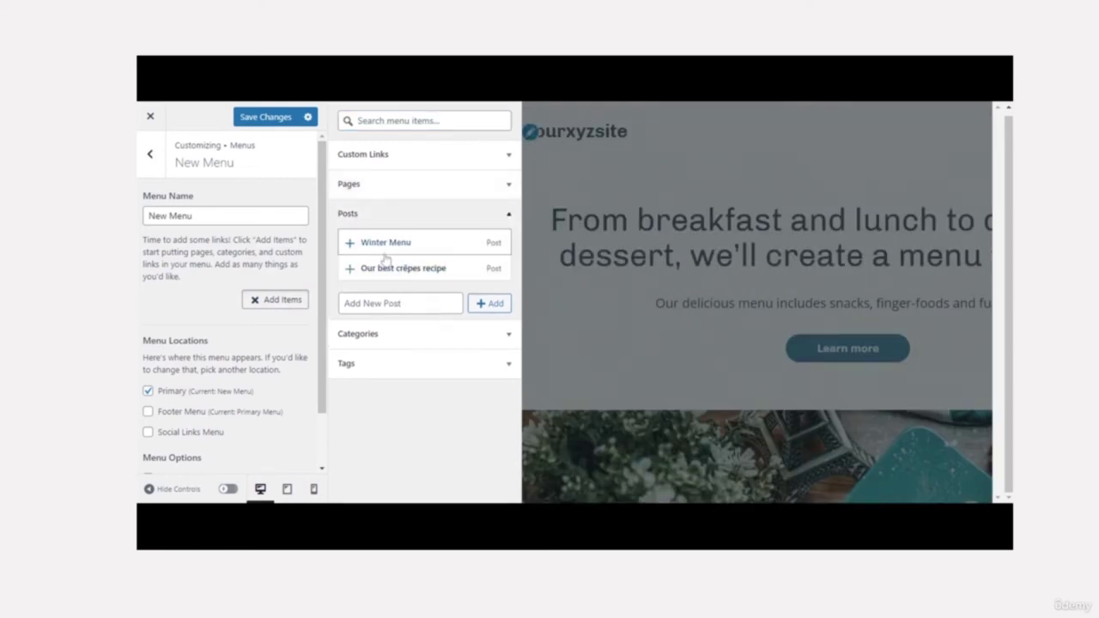
left_click(393, 227)
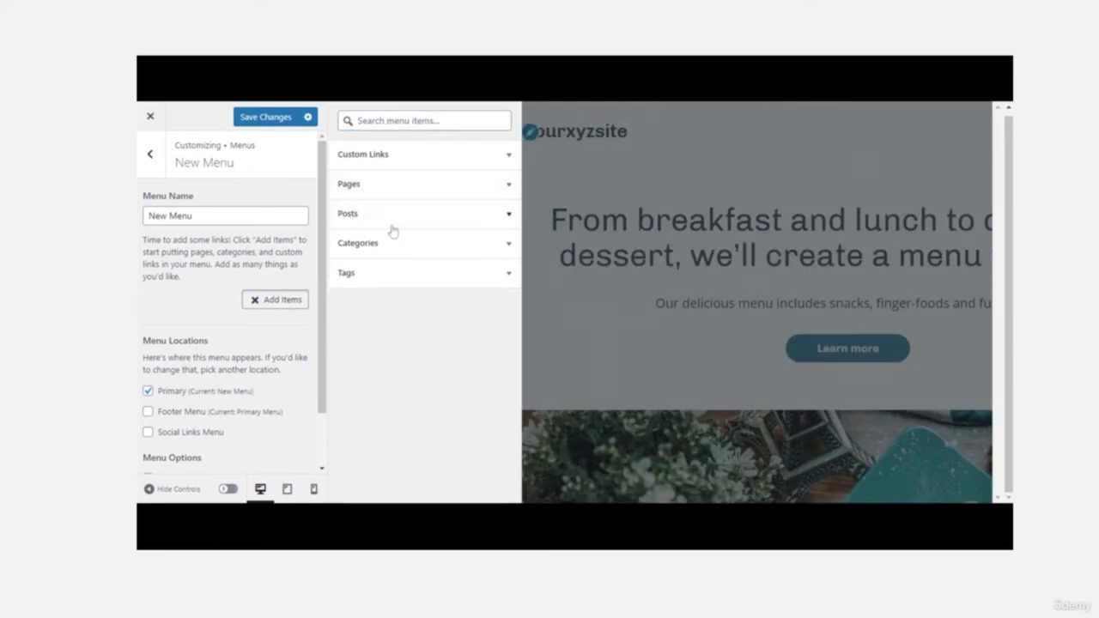
left_click(402, 190)
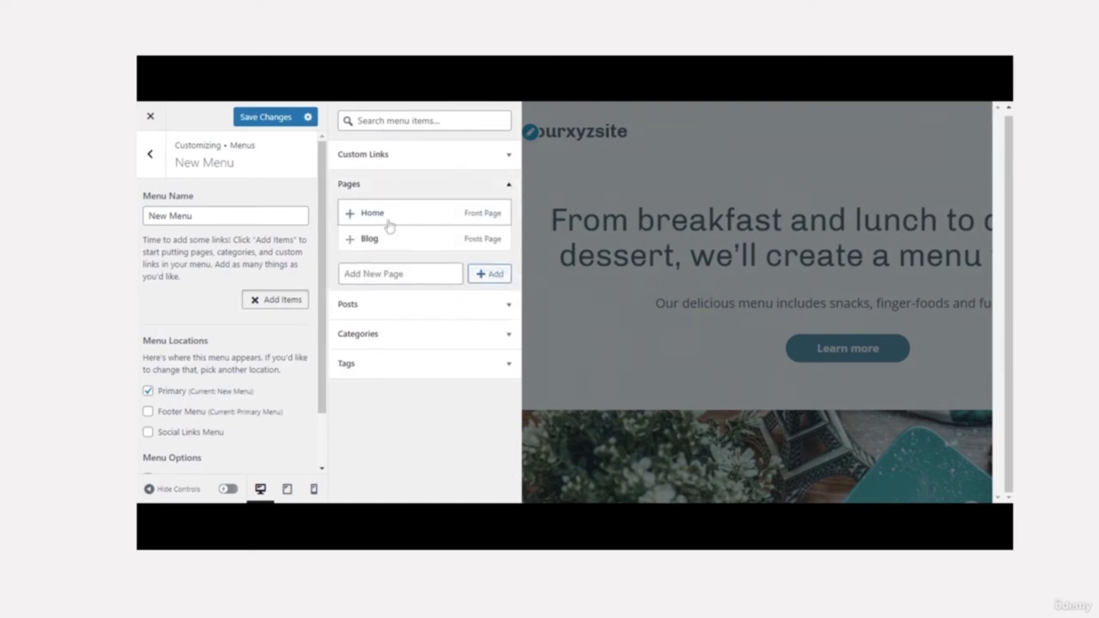
left_click(386, 273)
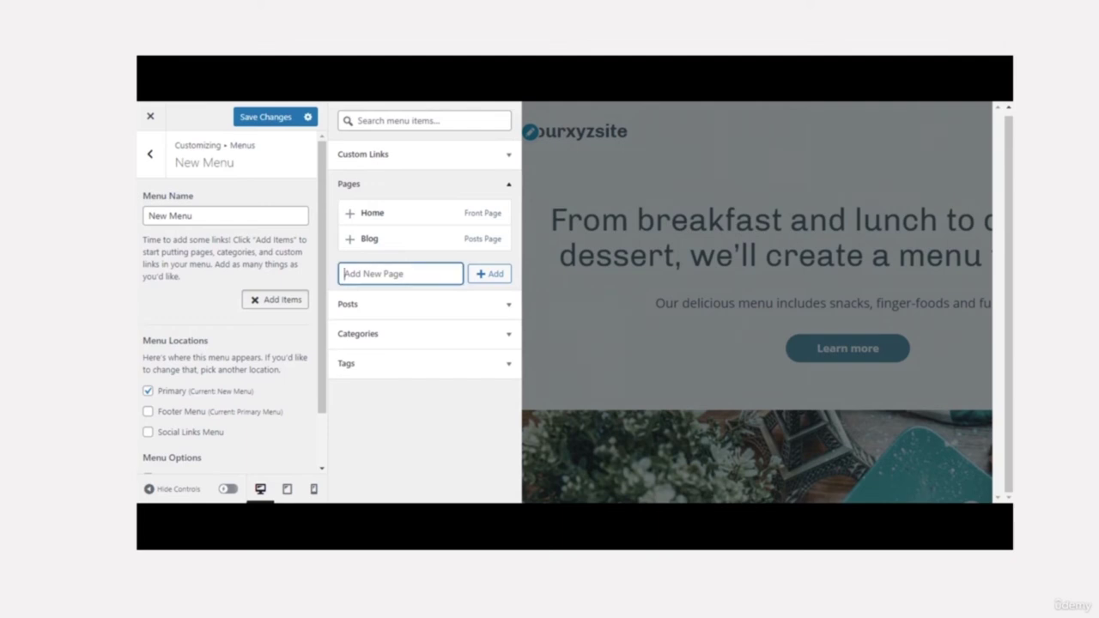
type("Cooking Tips")
key("ctrl+a")
key("BackSpace")
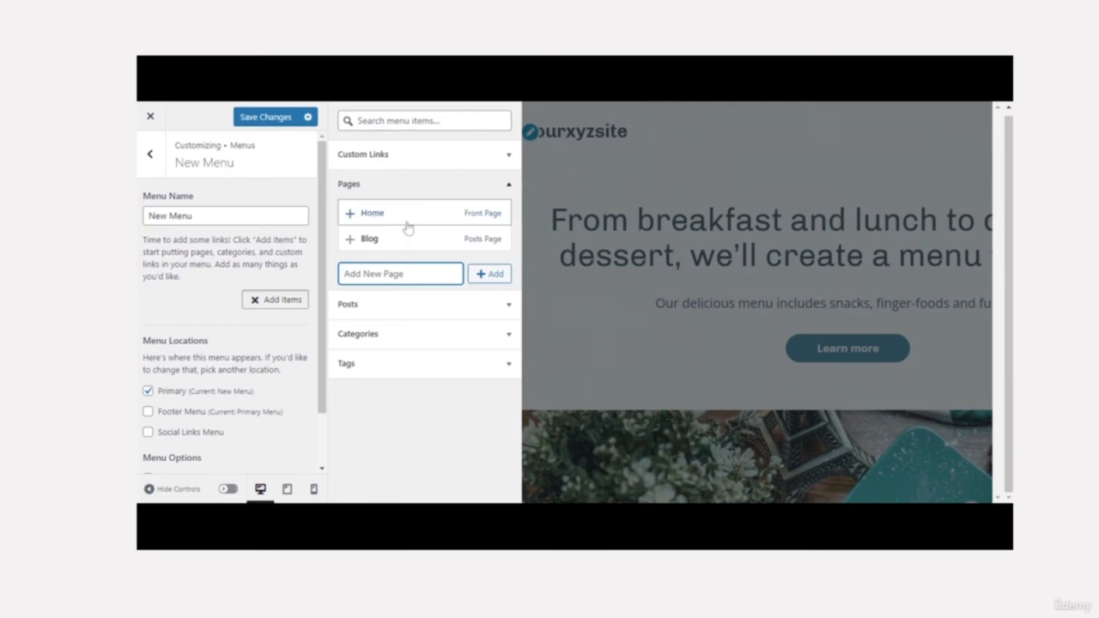
left_click(481, 191)
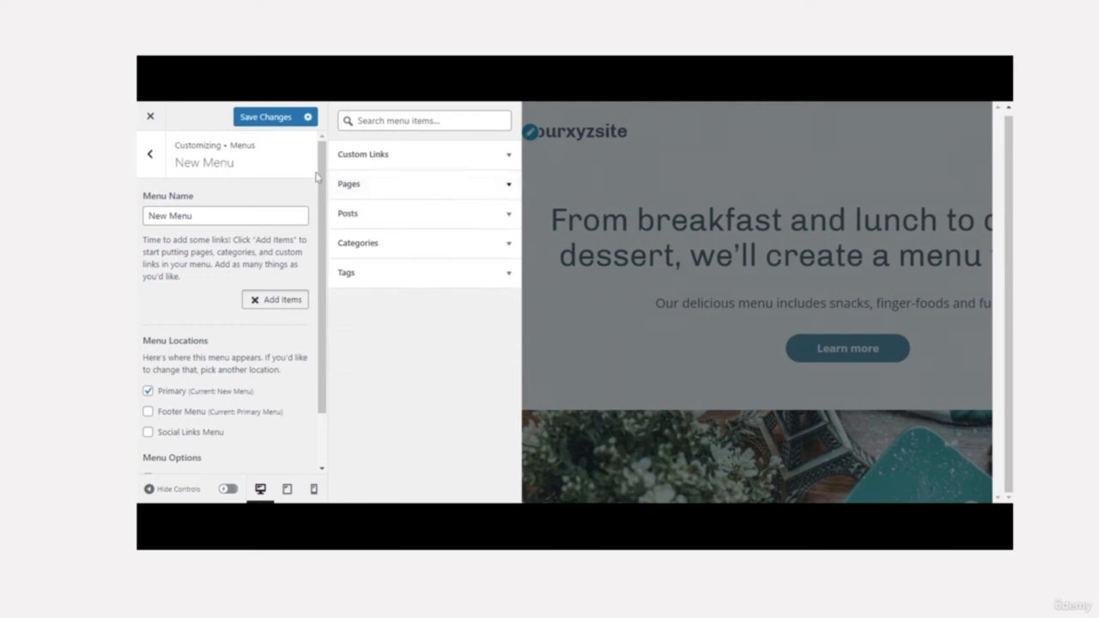
Return to the main Customizer list and save the changes
left_click(150, 154)
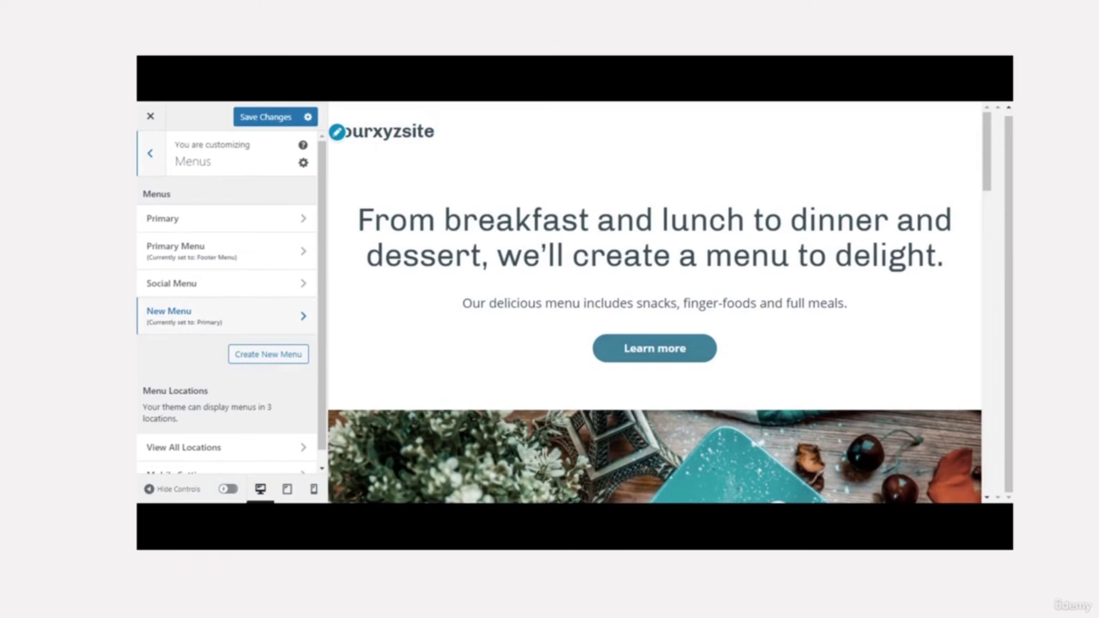
left_click(151, 154)
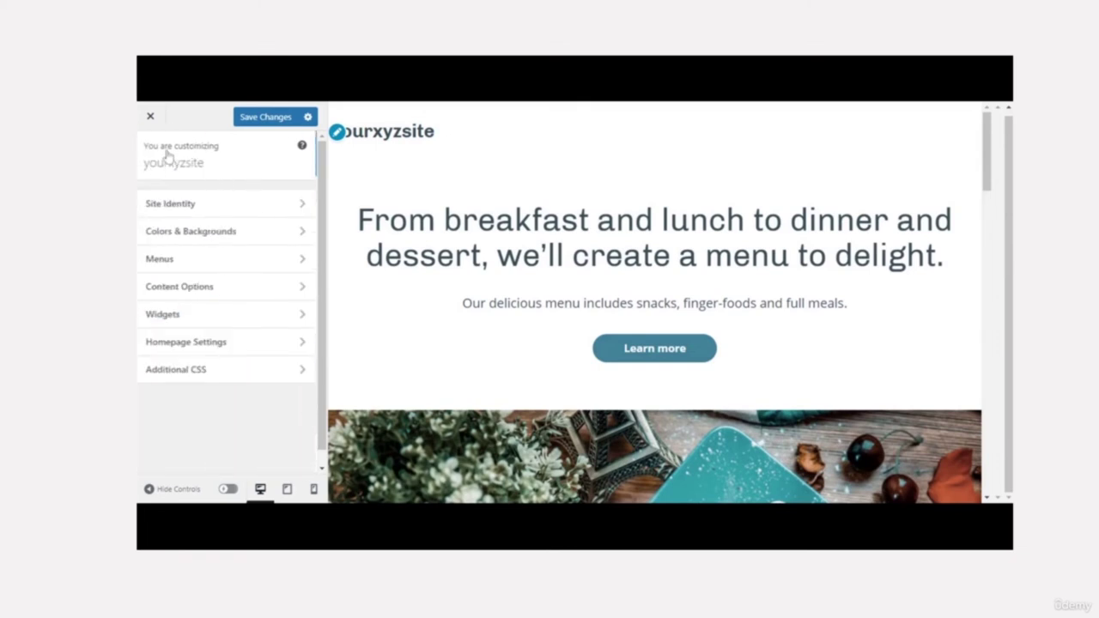
left_click(261, 120)
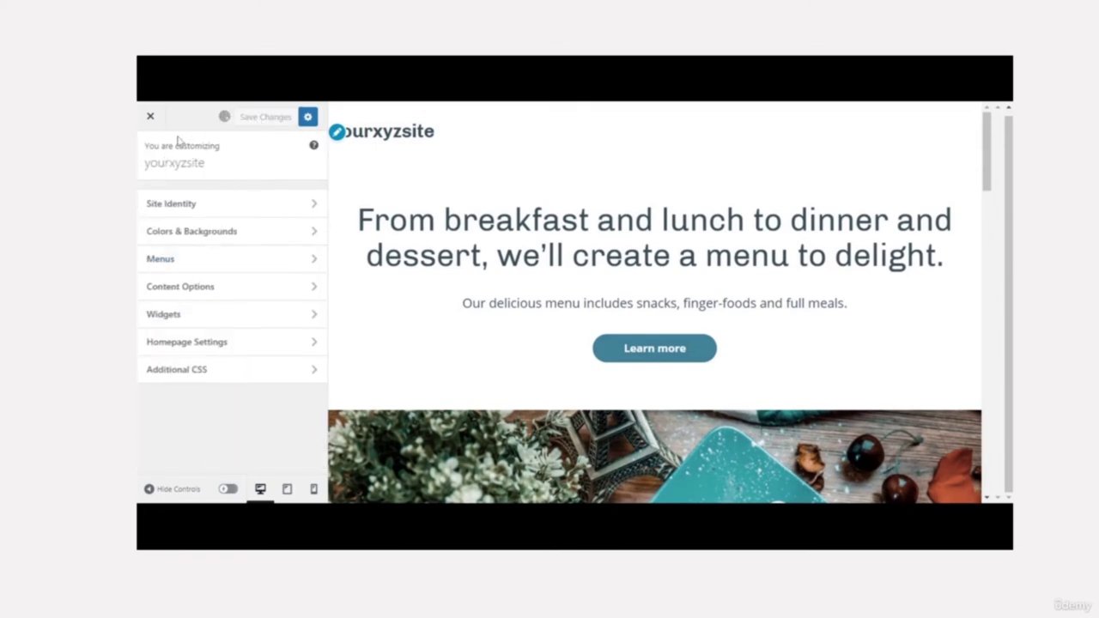
Check Homepage Settings: Home as the static homepage and Blog as the posts page
left_click(266, 343)
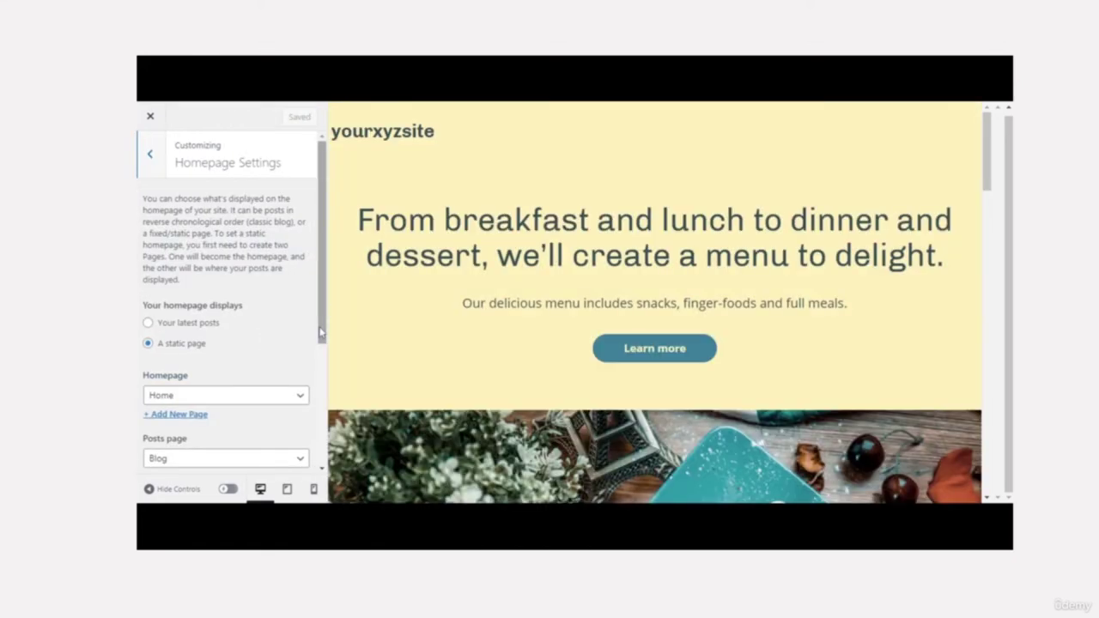
left_click_drag(319, 344, 321, 395)
left_click(292, 299)
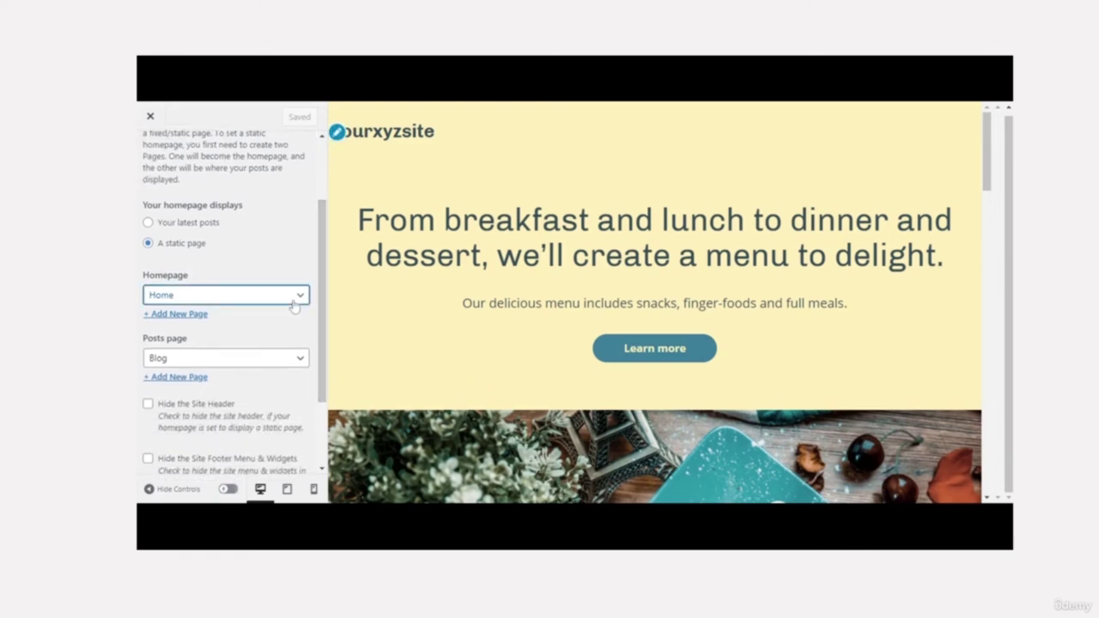
left_click(263, 368)
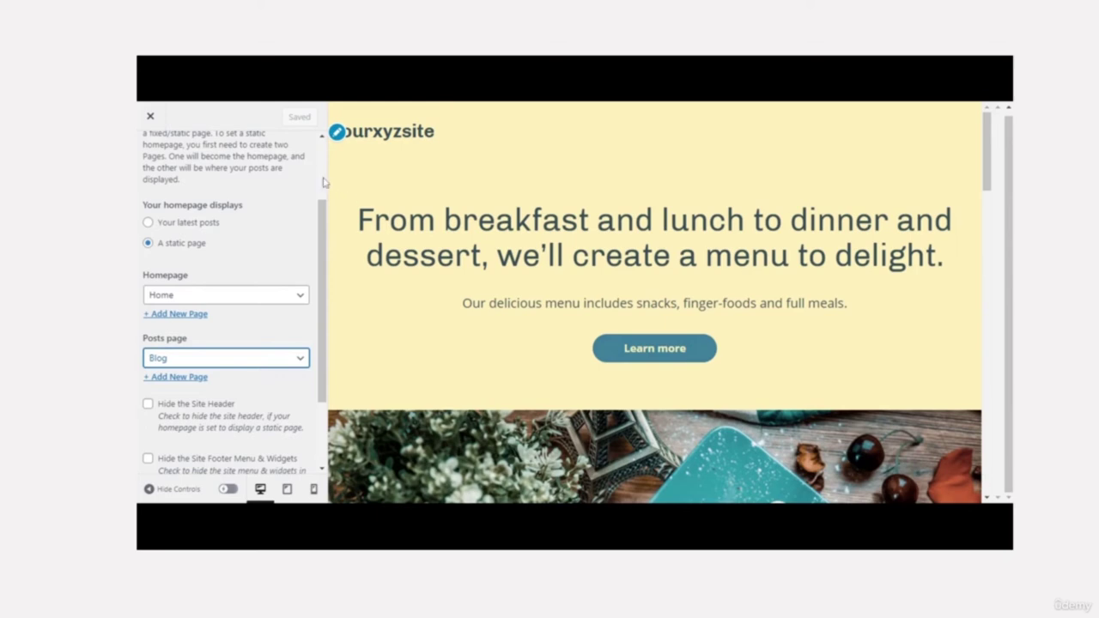
scroll(324, 182, "up", 2)
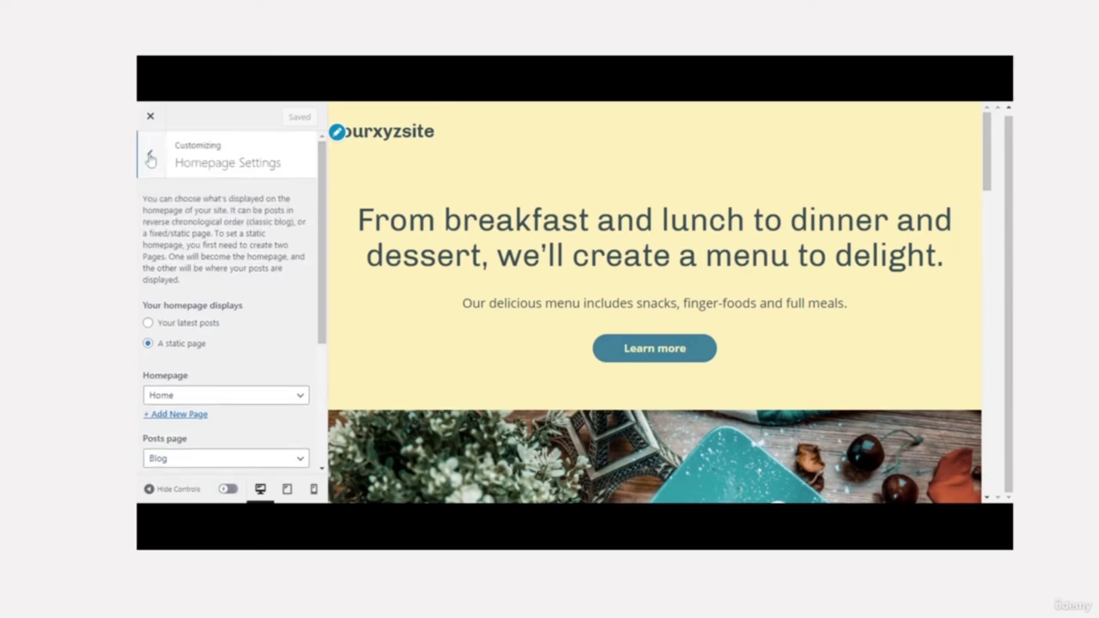
scroll(323, 355, "down", 3)
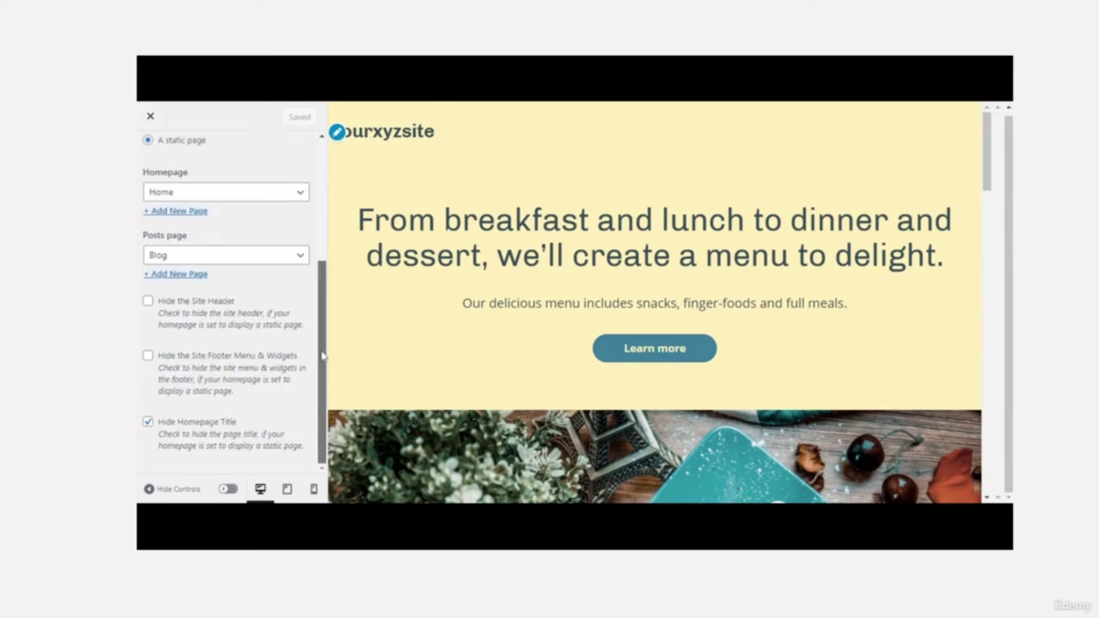
scroll(322, 343, "up", 3)
scroll(322, 331, "down", 3)
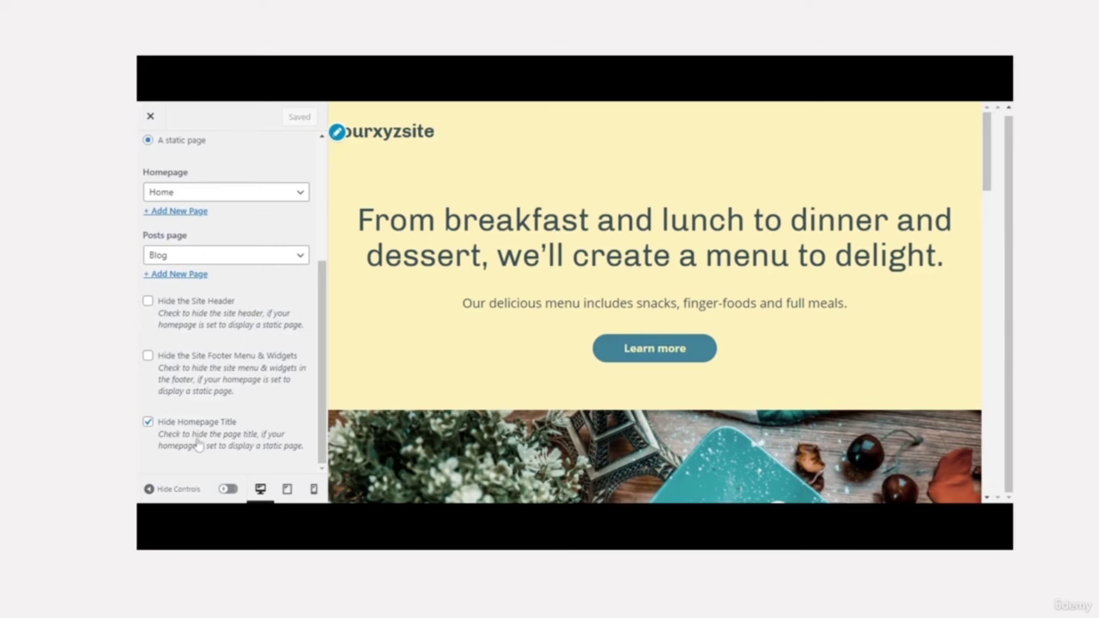
Test homepage title, site header and latest-posts options, keeping the static page setup
left_click(147, 422)
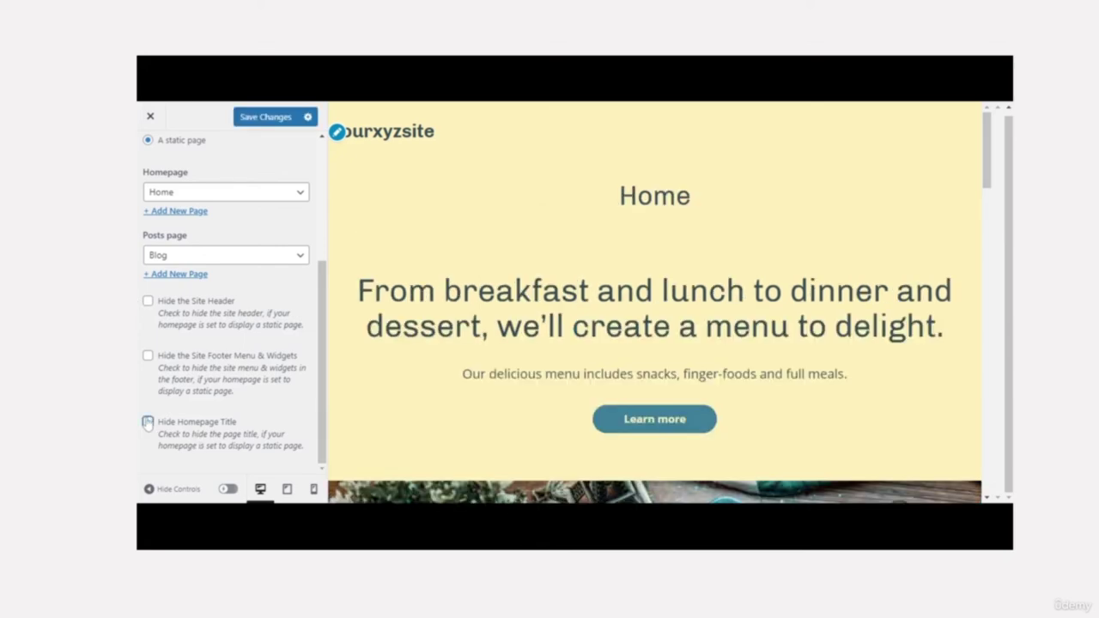
left_click(148, 422)
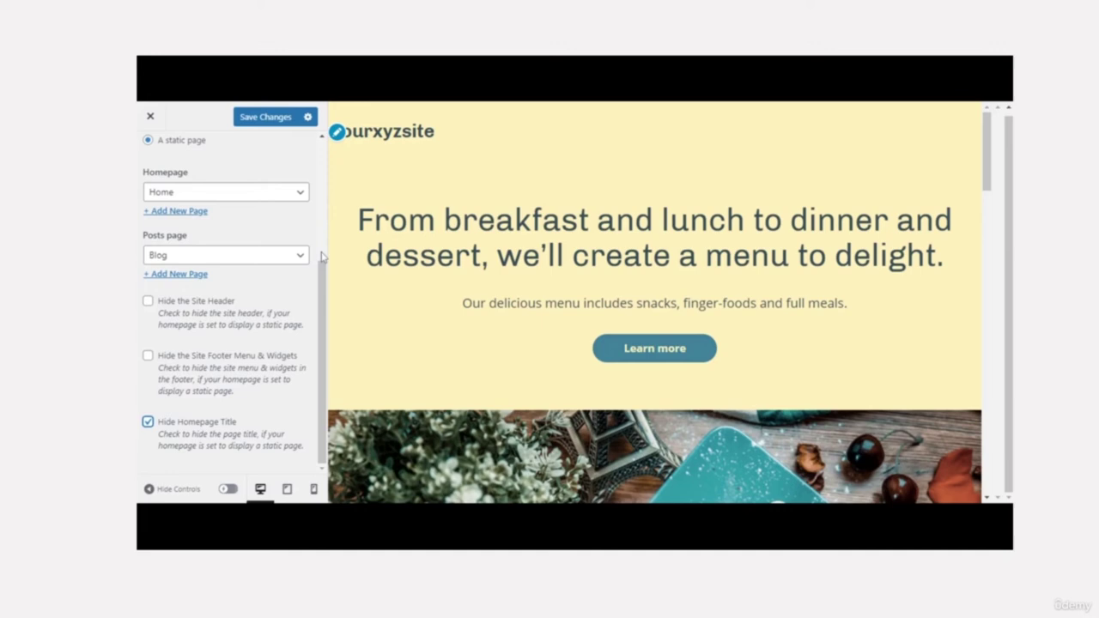
left_click(147, 301)
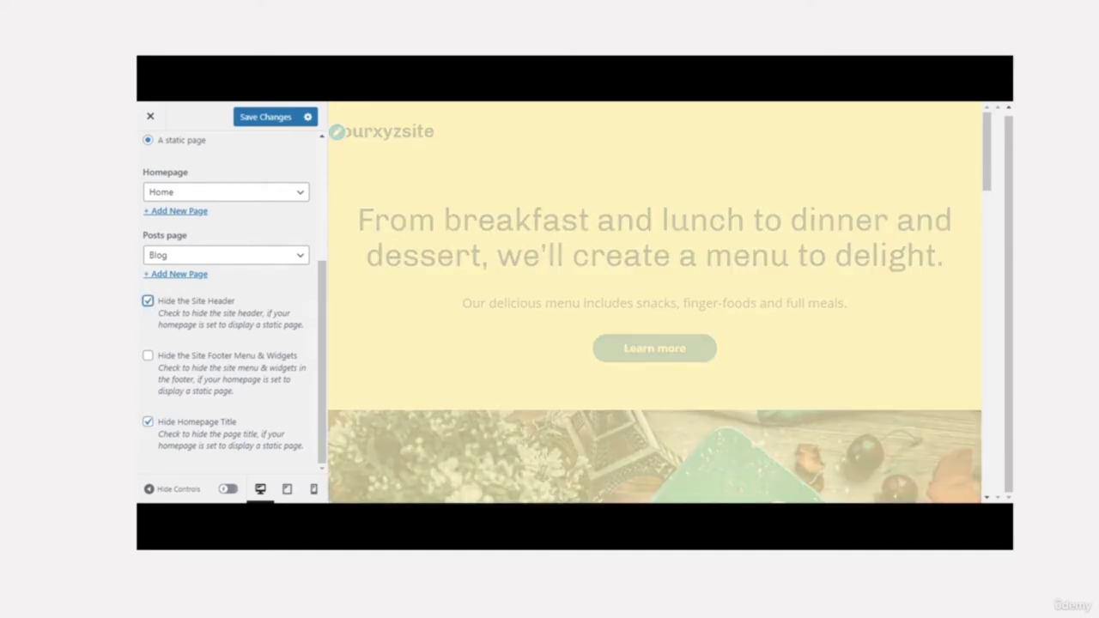
left_click(148, 300)
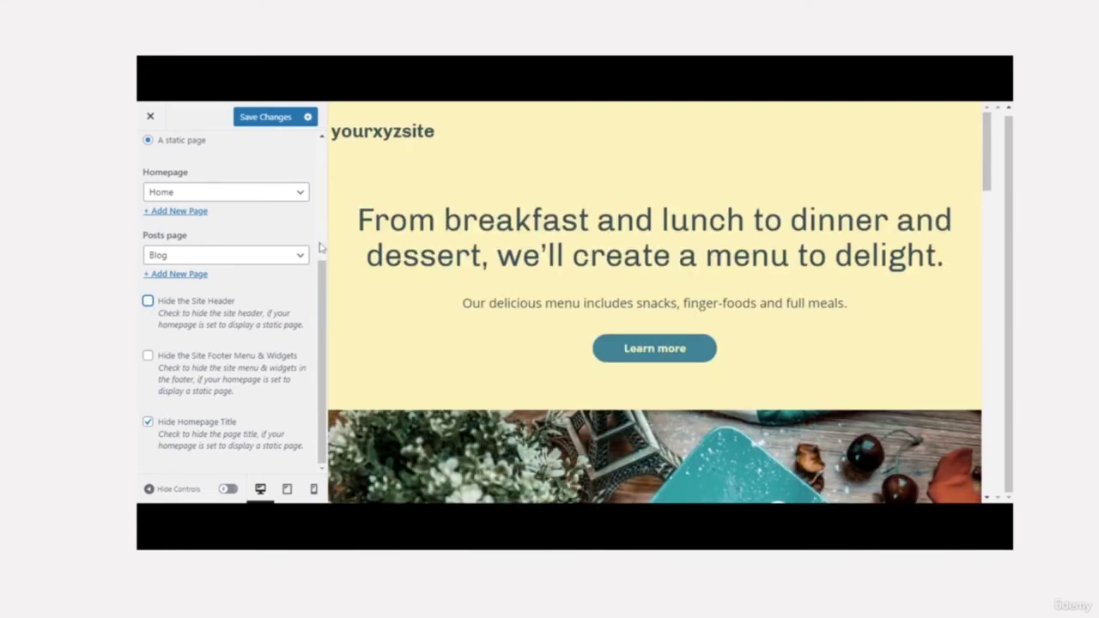
scroll(320, 247, "up", 5)
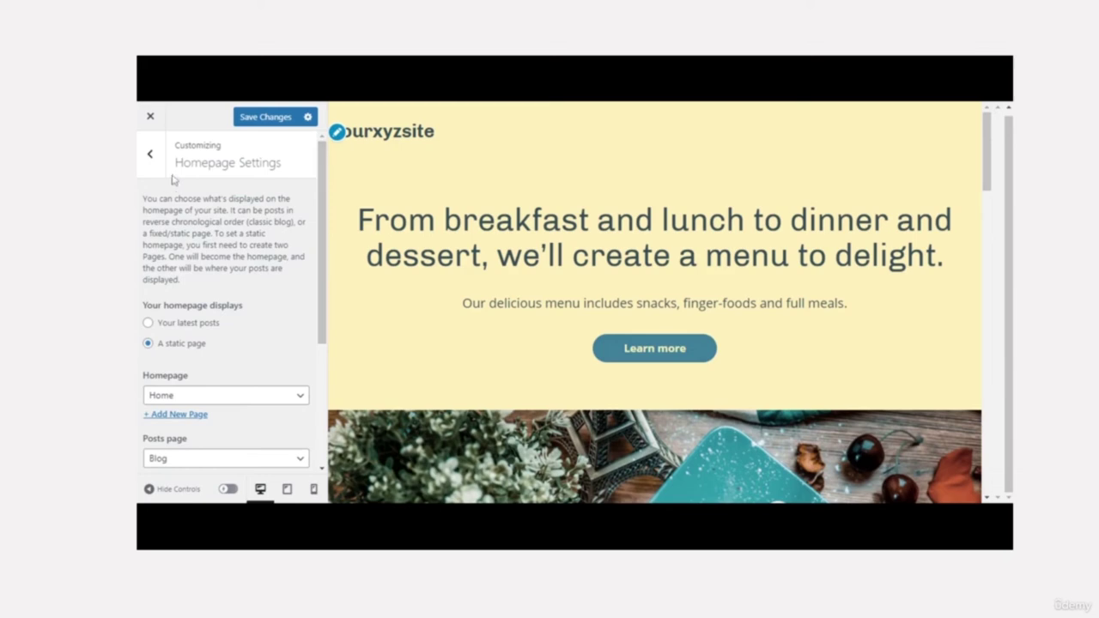
left_click(147, 324)
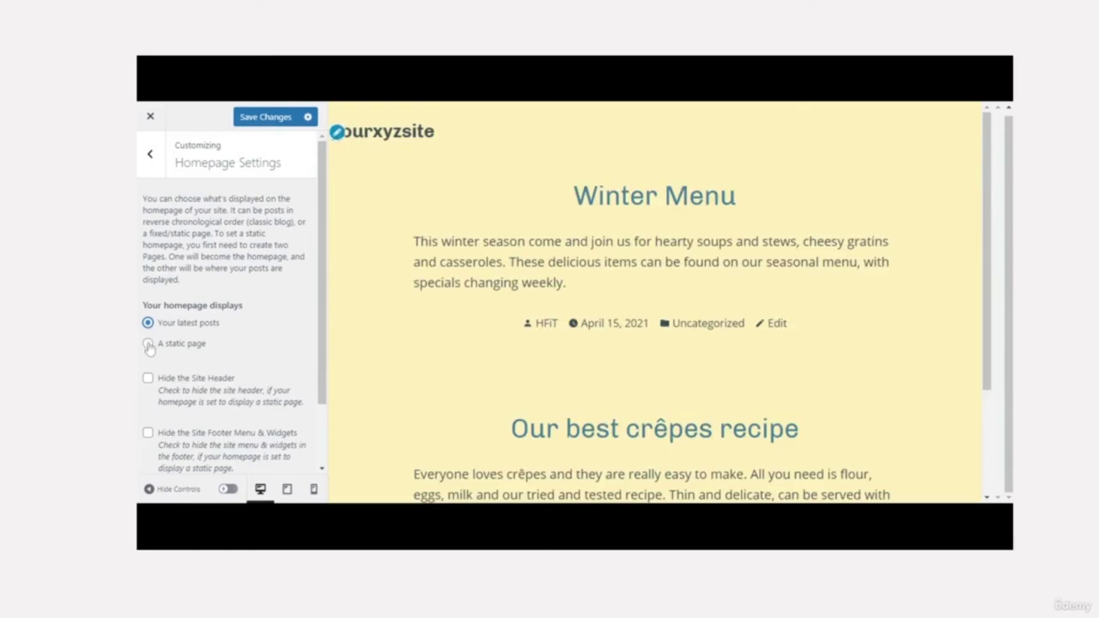
left_click(147, 344)
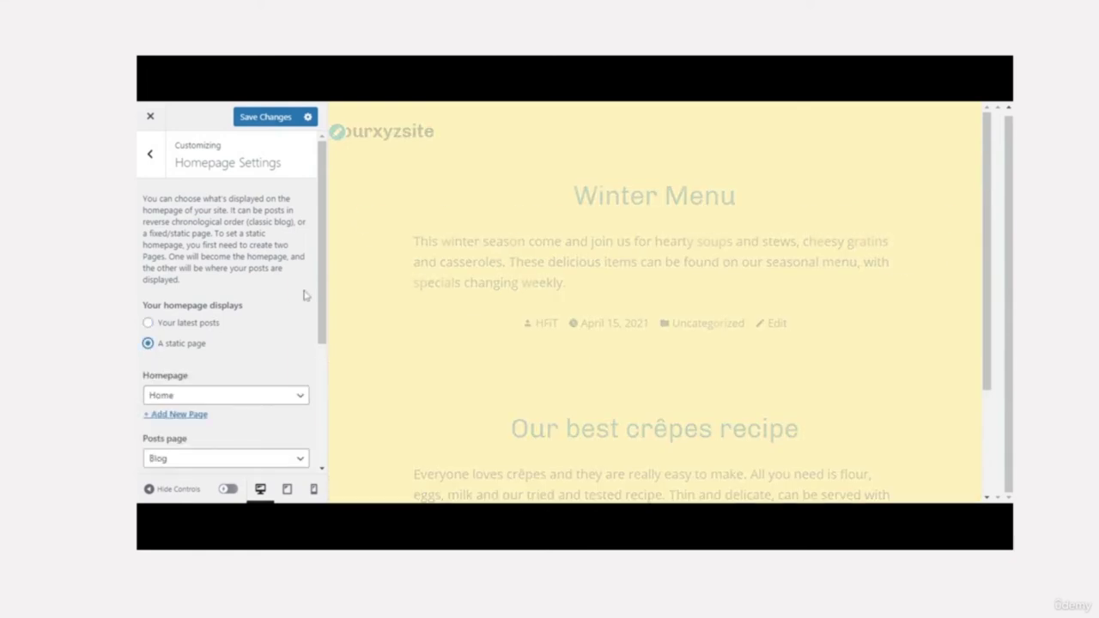
left_click(150, 156)
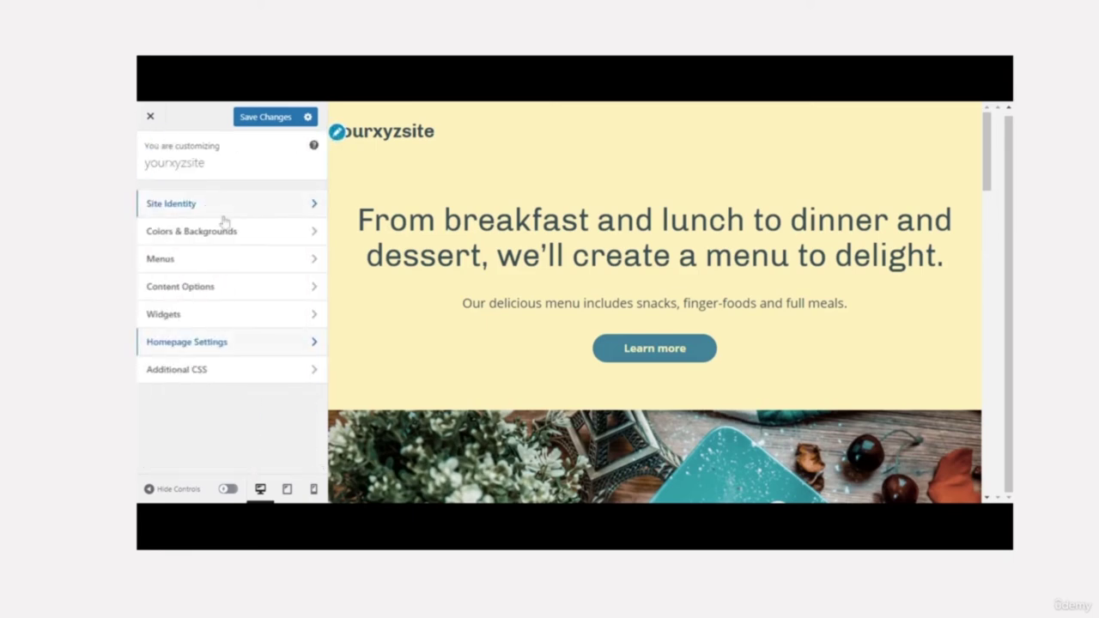
left_click(241, 369)
Add an Instagram widget to the Footer widget area
left_click(149, 156)
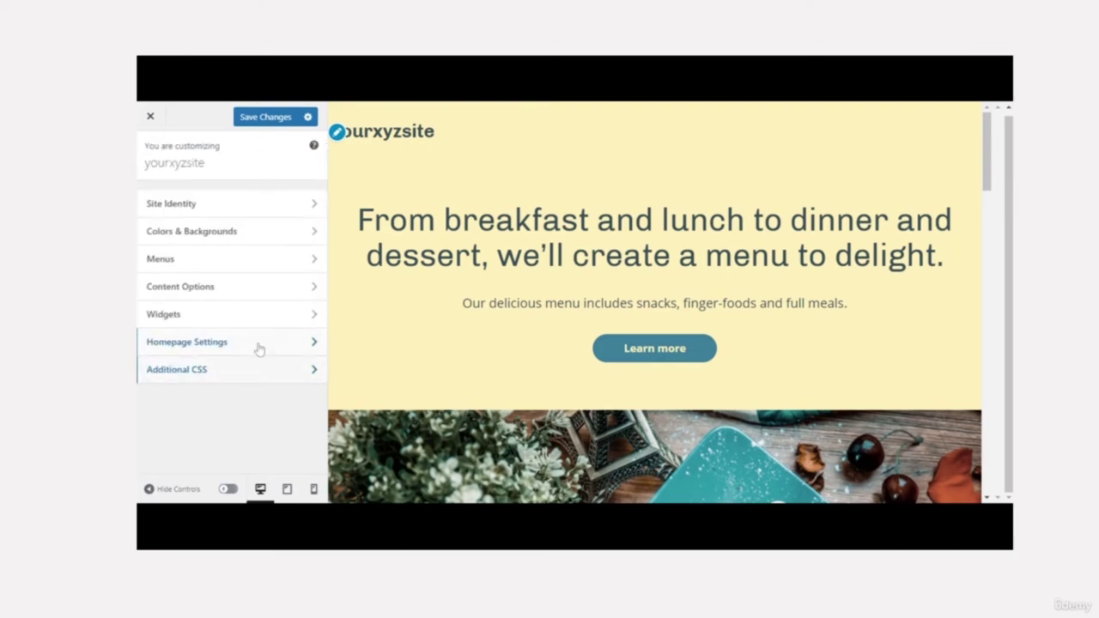
left_click(244, 322)
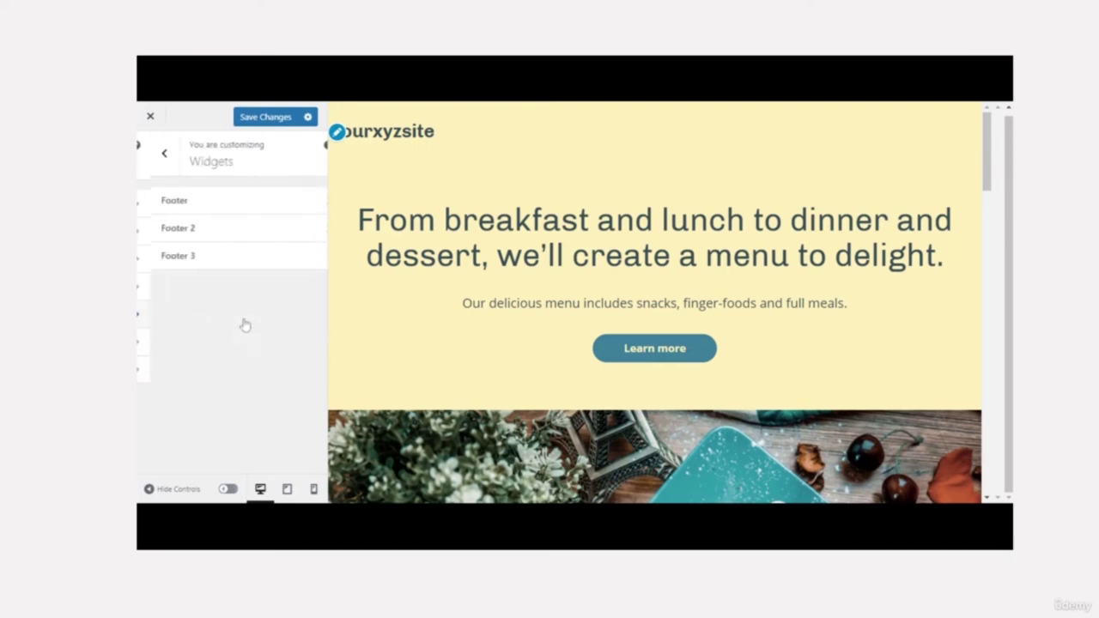
left_click(214, 210)
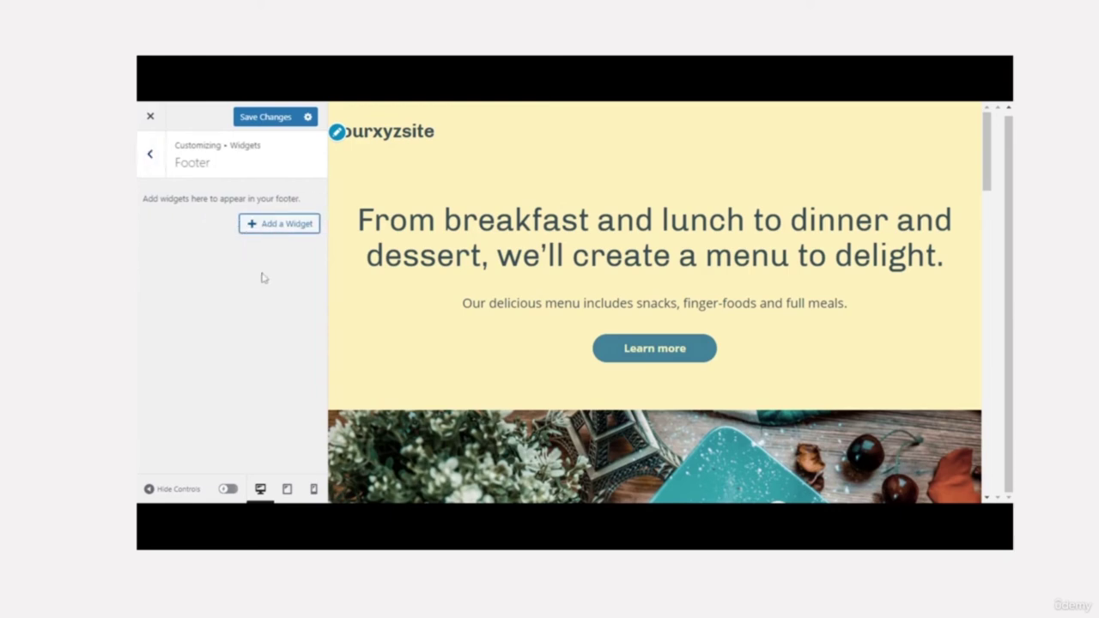
left_click(275, 224)
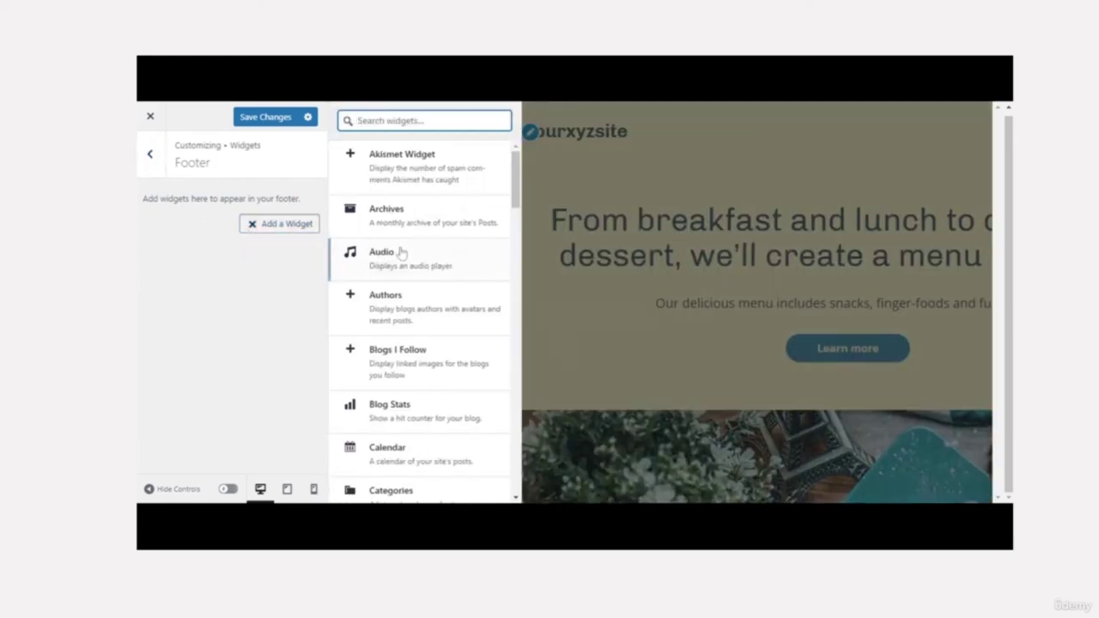
scroll(511, 224, "down", 5)
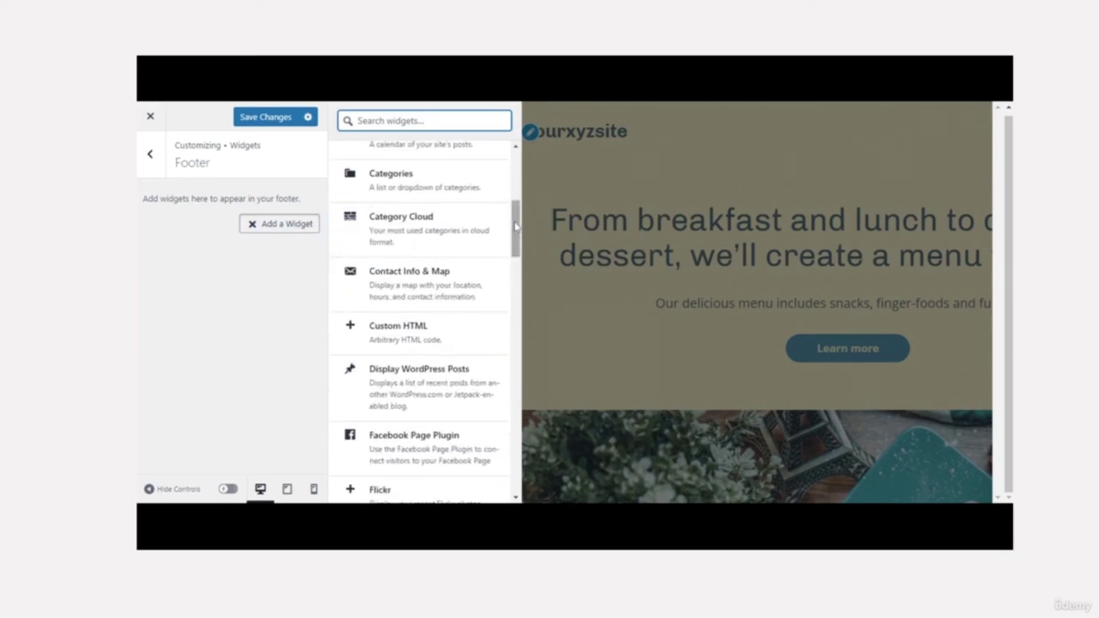
scroll(516, 234, "down", 1)
left_click_drag(516, 233, 515, 334)
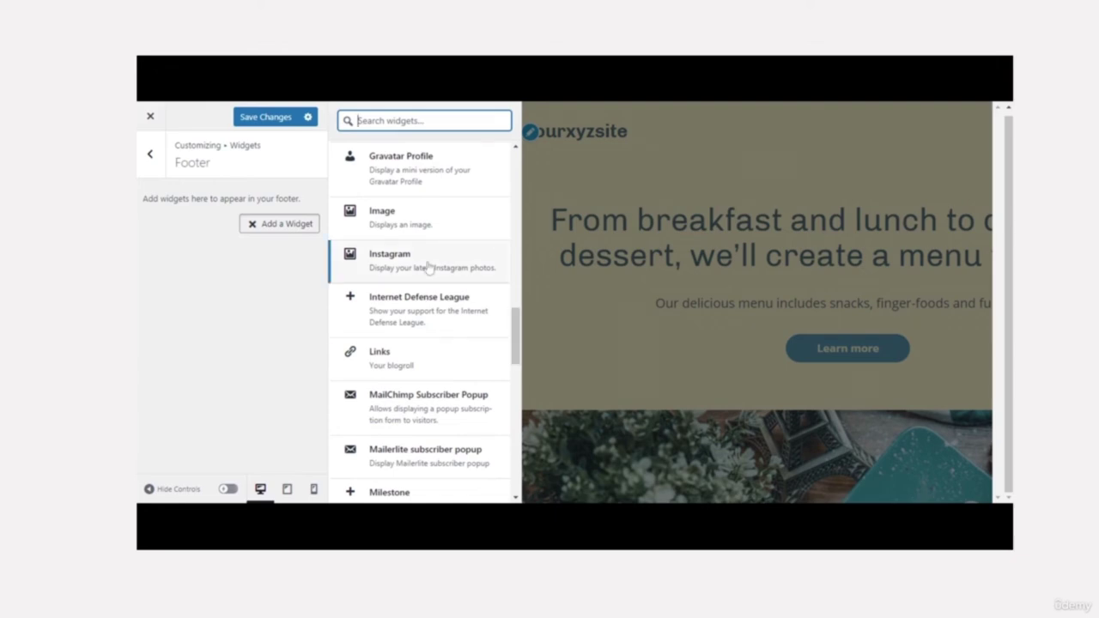
left_click(427, 266)
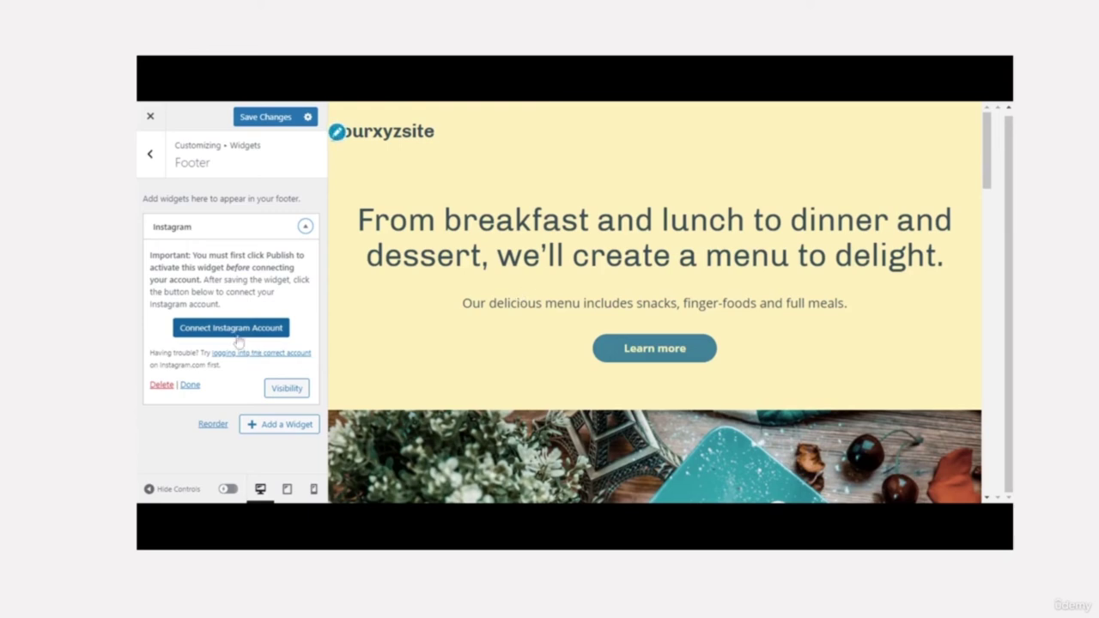
Finish the Instagram widget and move on to the empty Footer 2 widget area
left_click(306, 227)
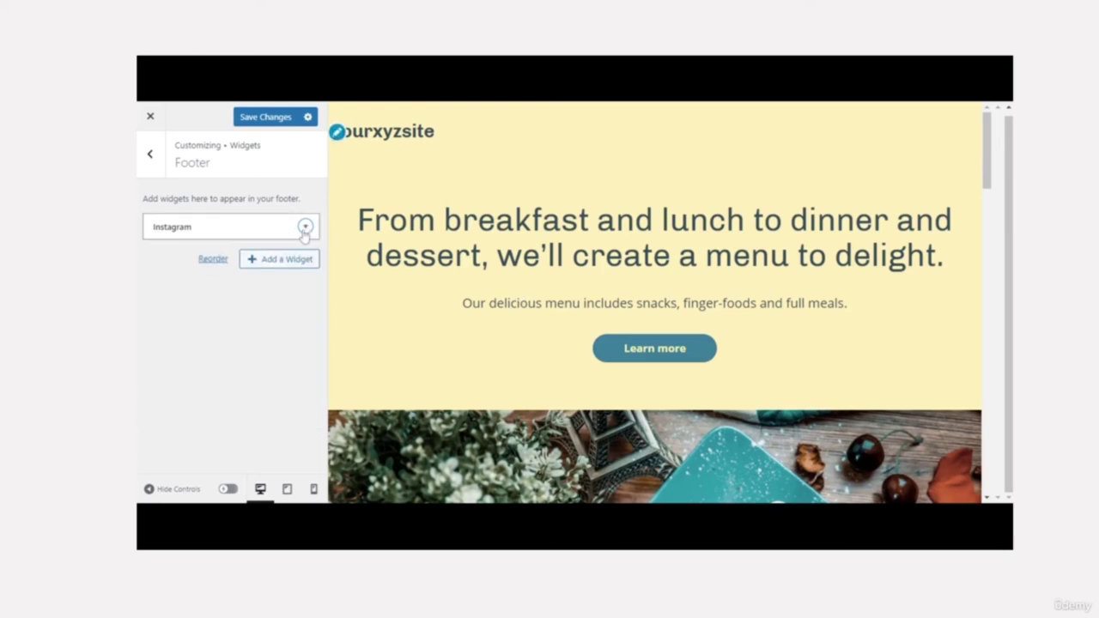
left_click(305, 227)
left_click(191, 386)
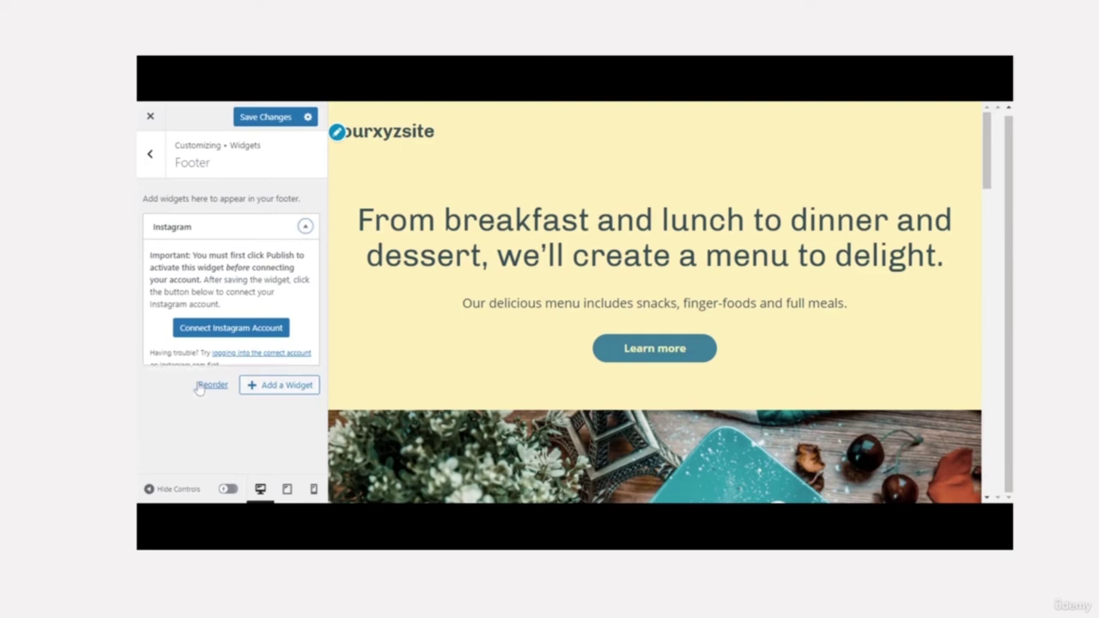
left_click(150, 156)
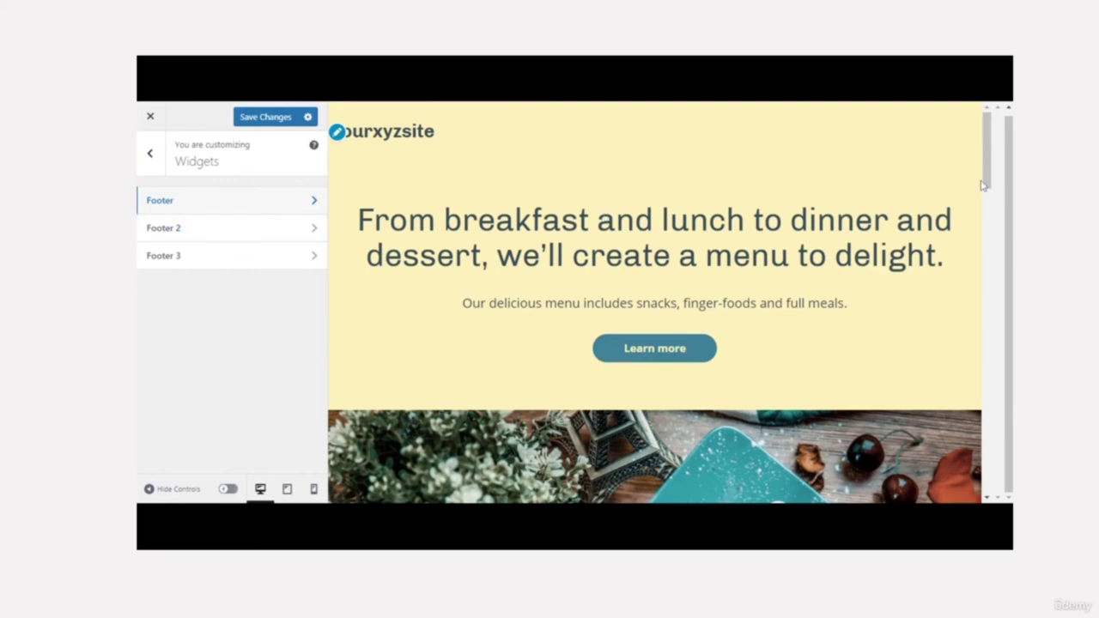
left_click_drag(984, 185, 1006, 368)
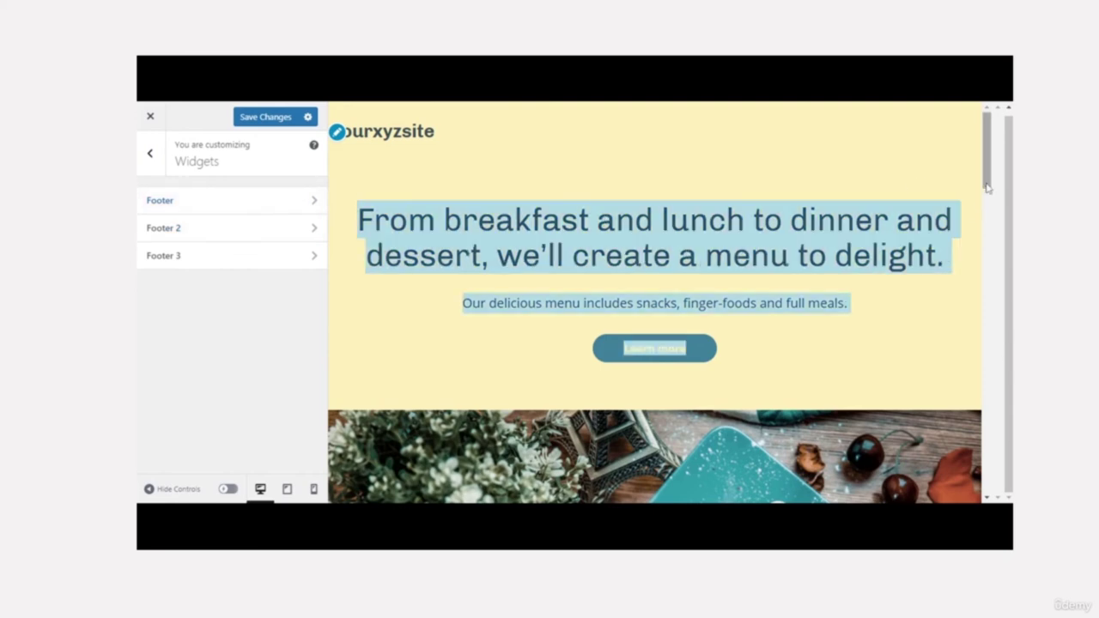
left_click_drag(989, 188, 985, 490)
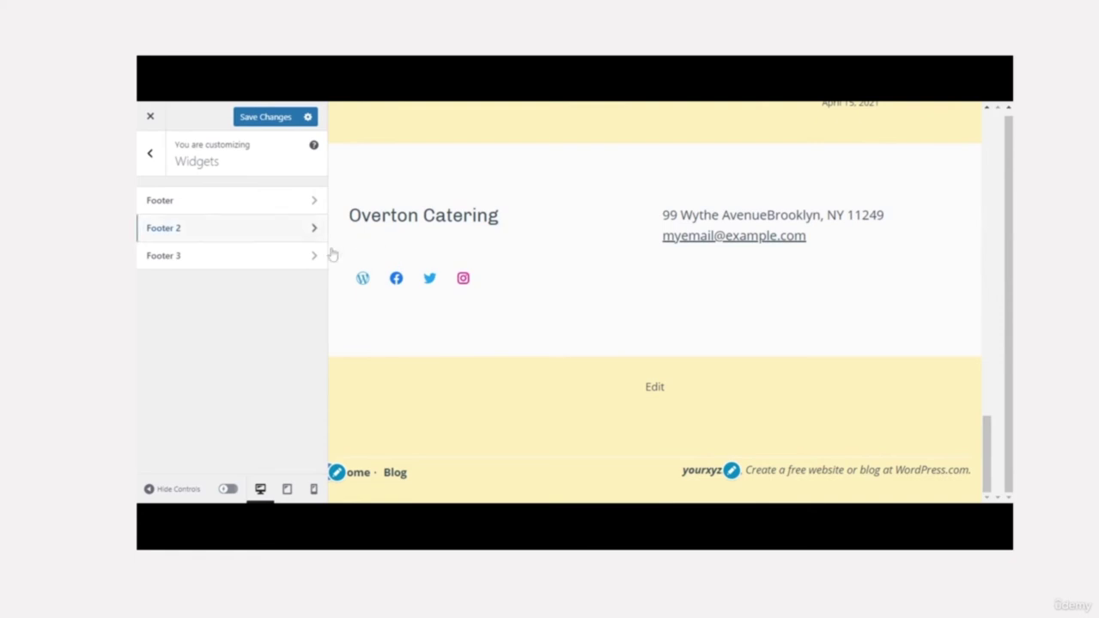
left_click(277, 233)
Add a MailChimp Subscriber Popup widget to Footer 2 and place the cursor in its Code box
left_click(278, 233)
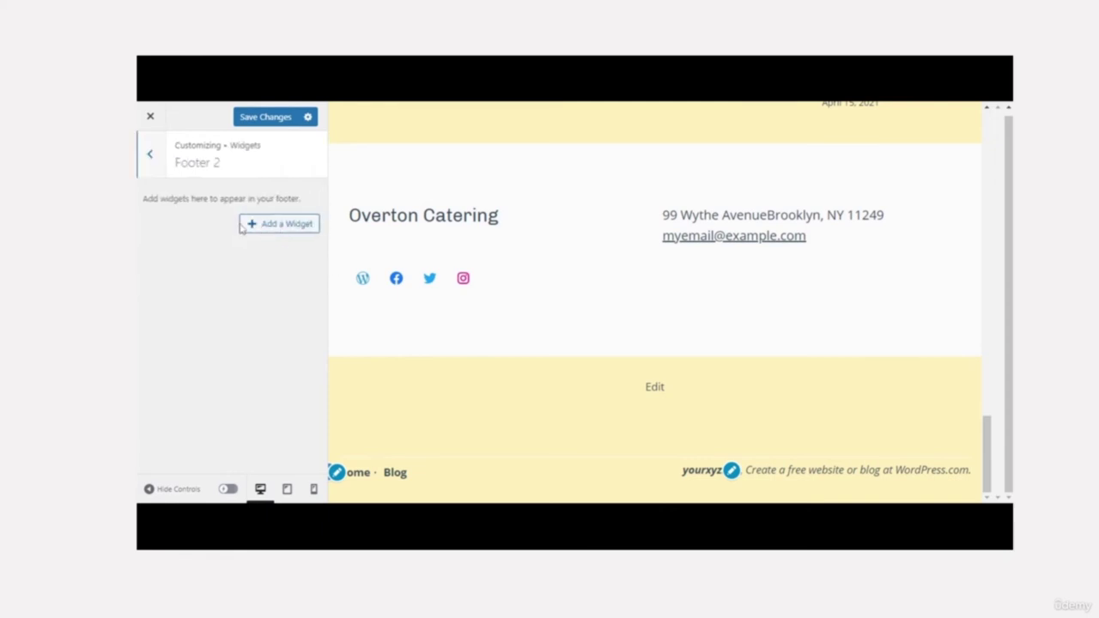
left_click(251, 230)
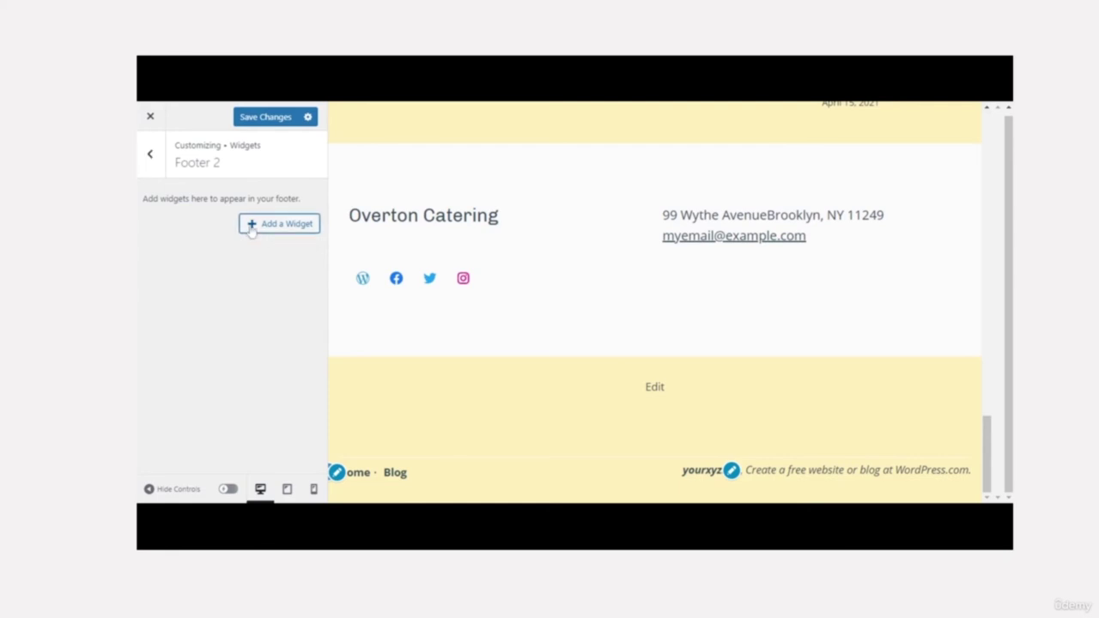
left_click(249, 226)
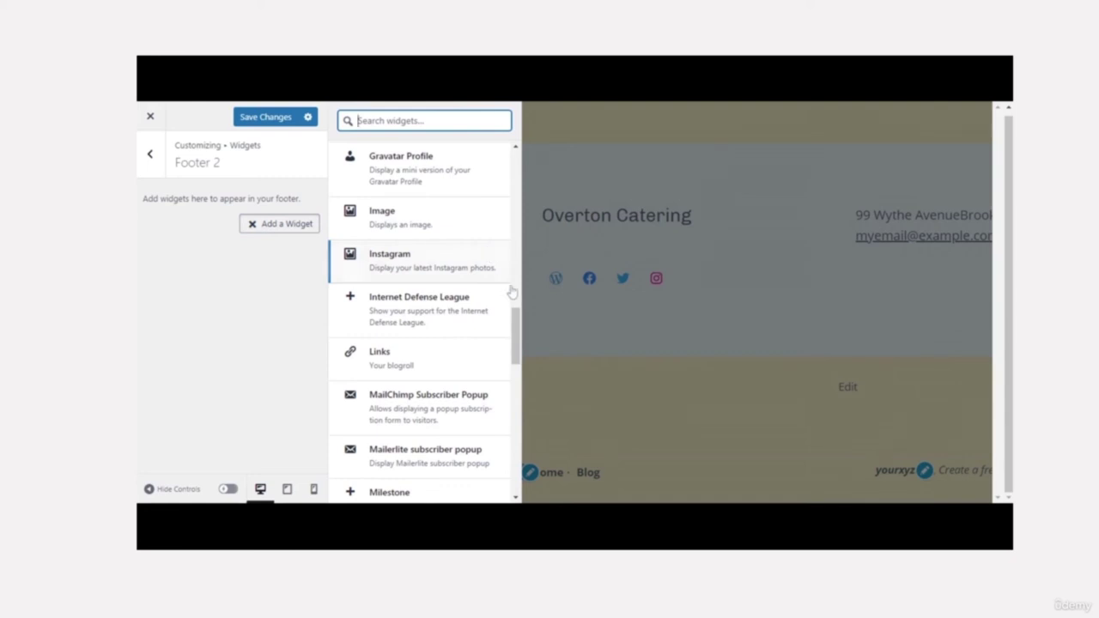
left_click_drag(516, 324, 508, 354)
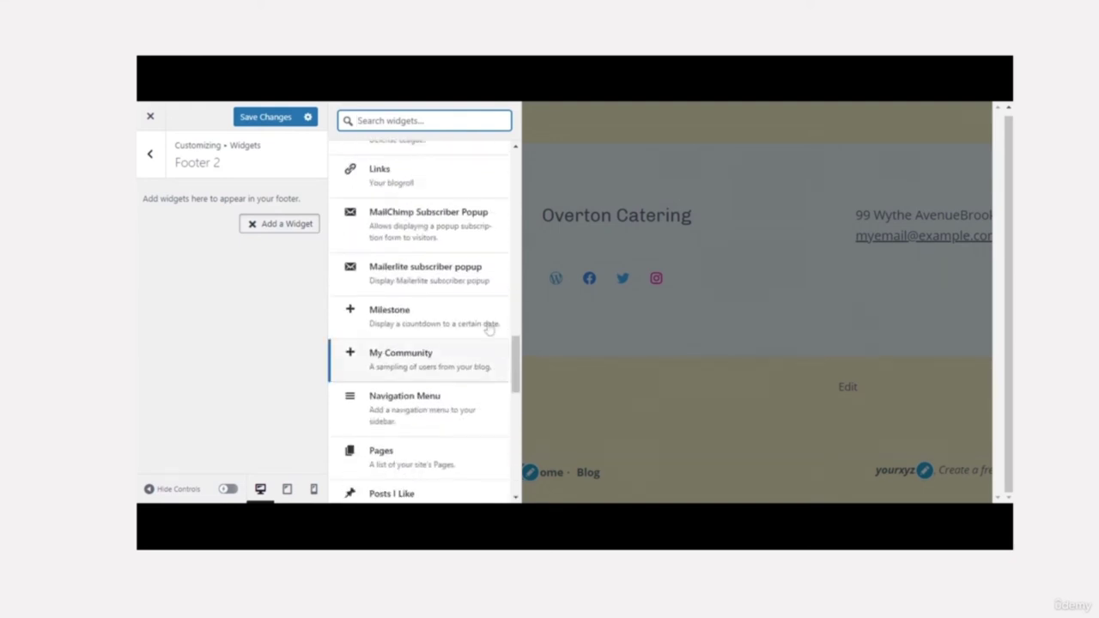
left_click(428, 239)
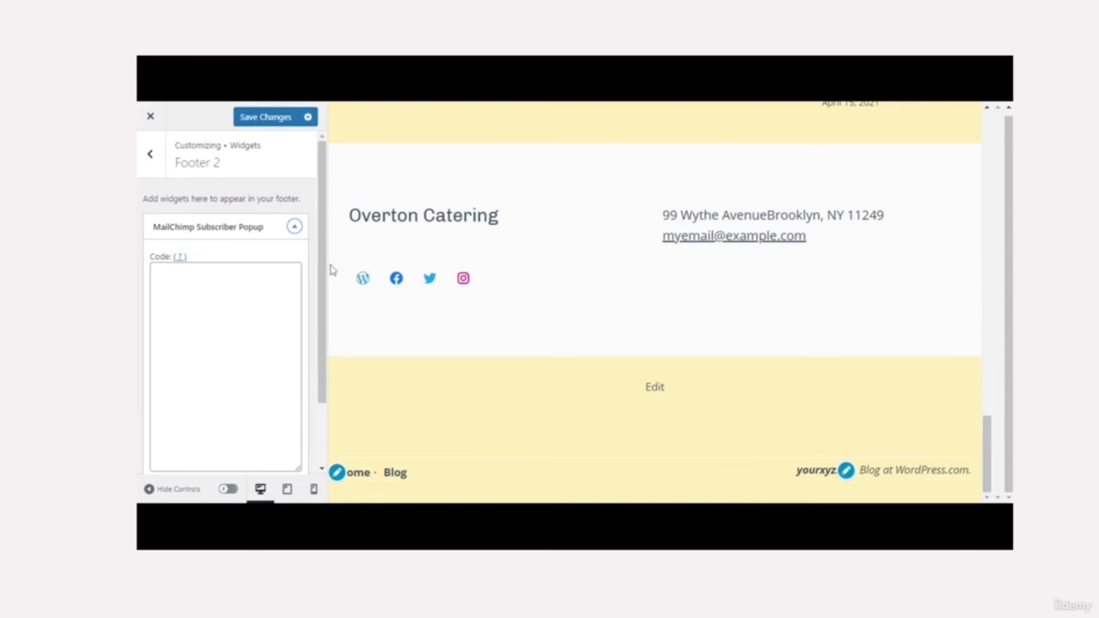
left_click(323, 409)
scroll(323, 409, "down", 3)
scroll(300, 387, "up", 2)
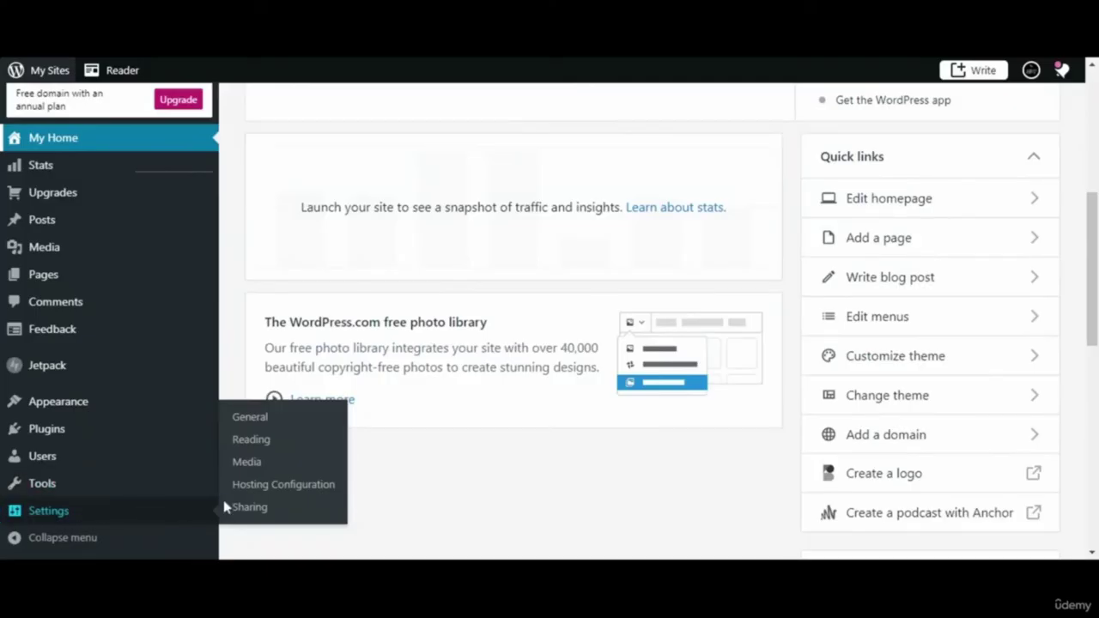
Look through the General and Performance settings, then go to the Writing settings
left_click(253, 420)
left_click(250, 416)
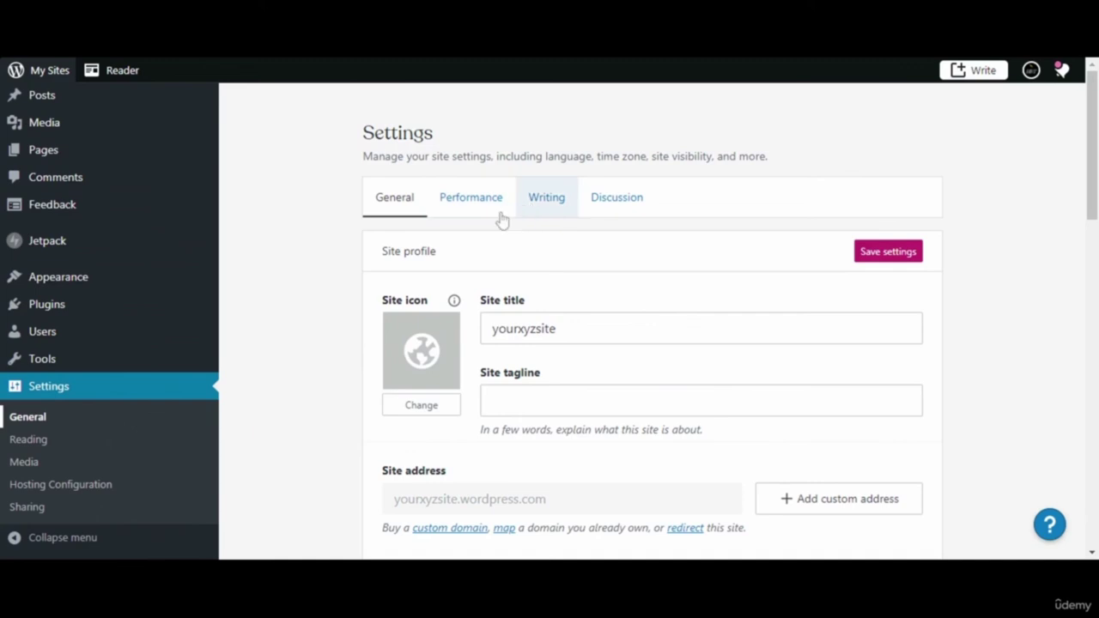
left_click(498, 398)
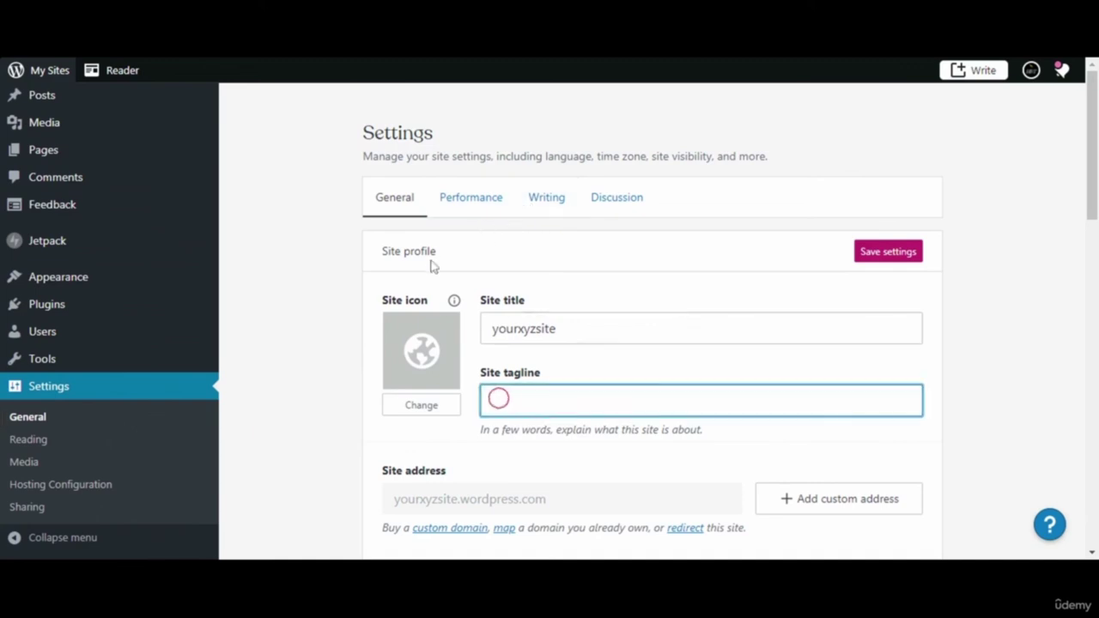
left_click(461, 214)
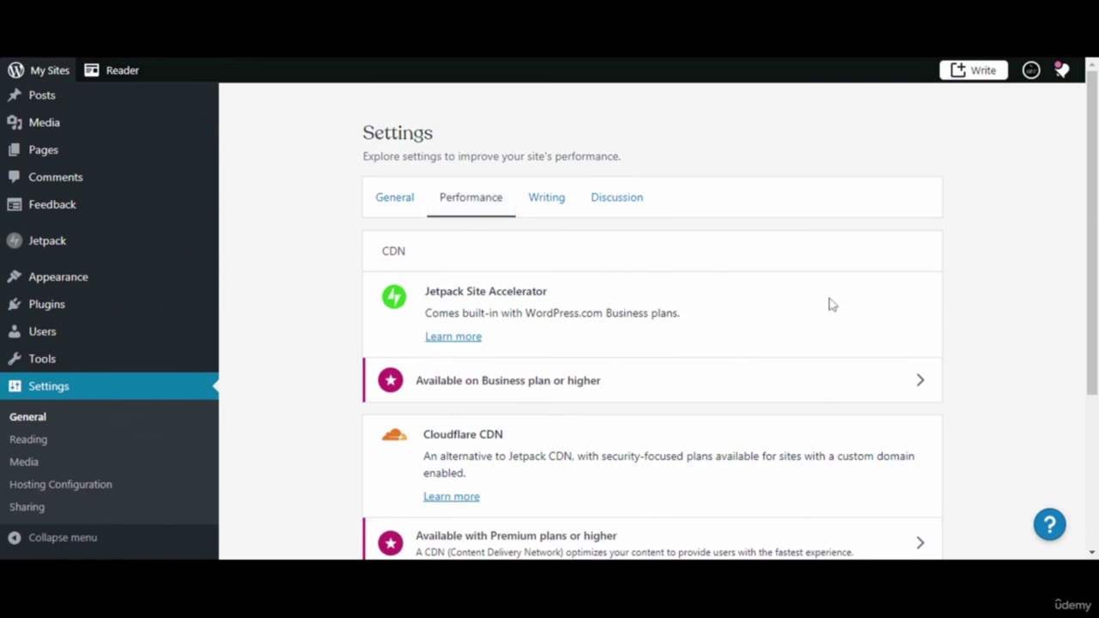
scroll(927, 309, "down", 2)
scroll(987, 314, "up", 2)
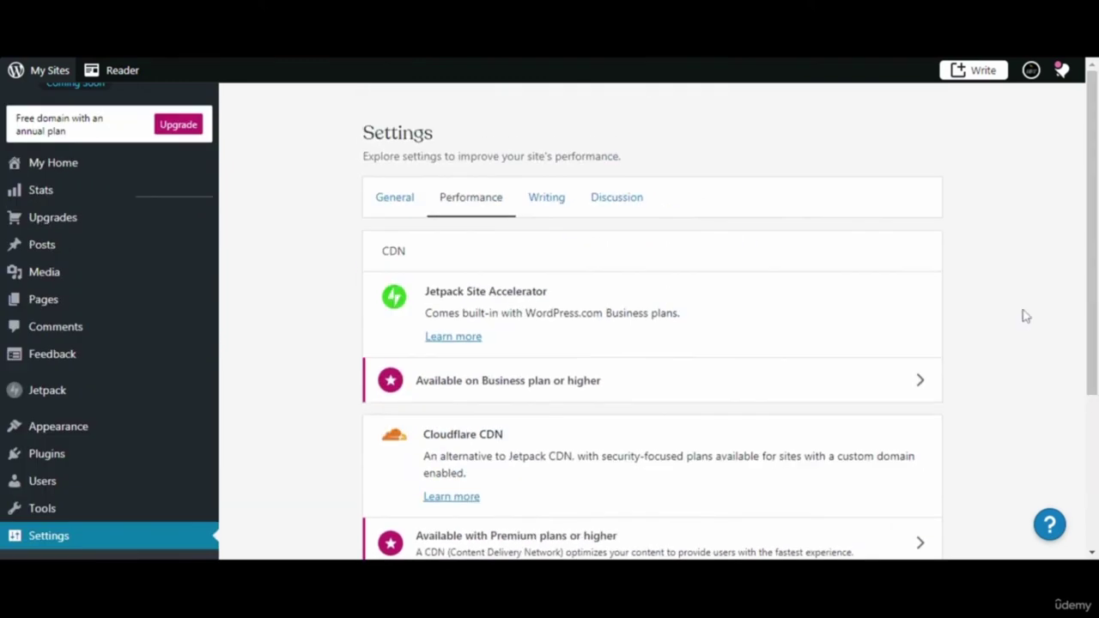
left_click(538, 212)
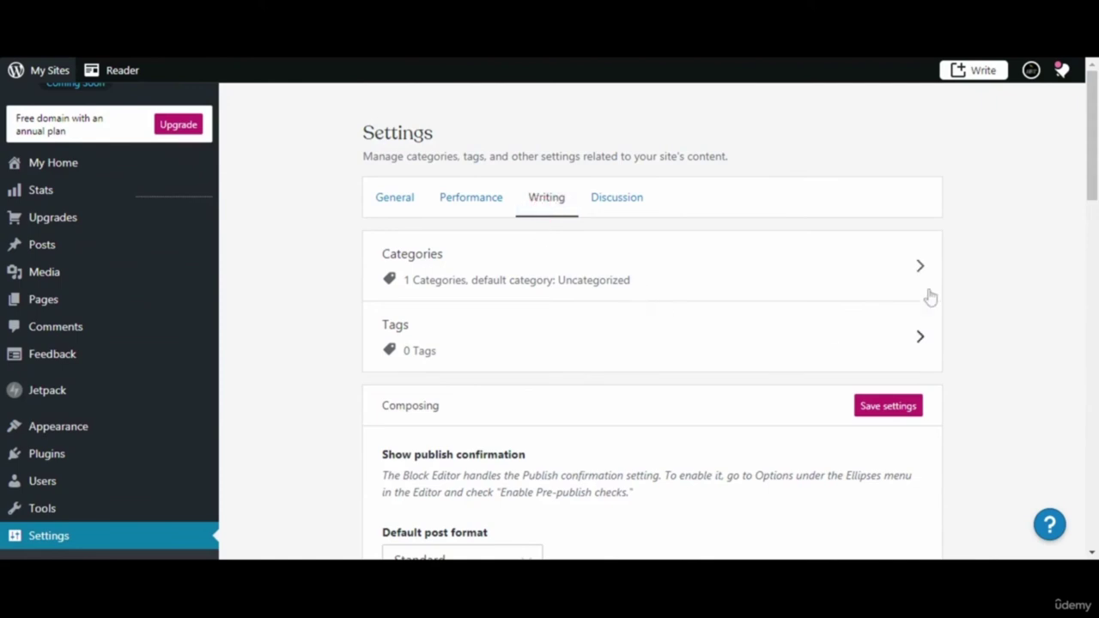
left_click_drag(1092, 129, 1093, 239)
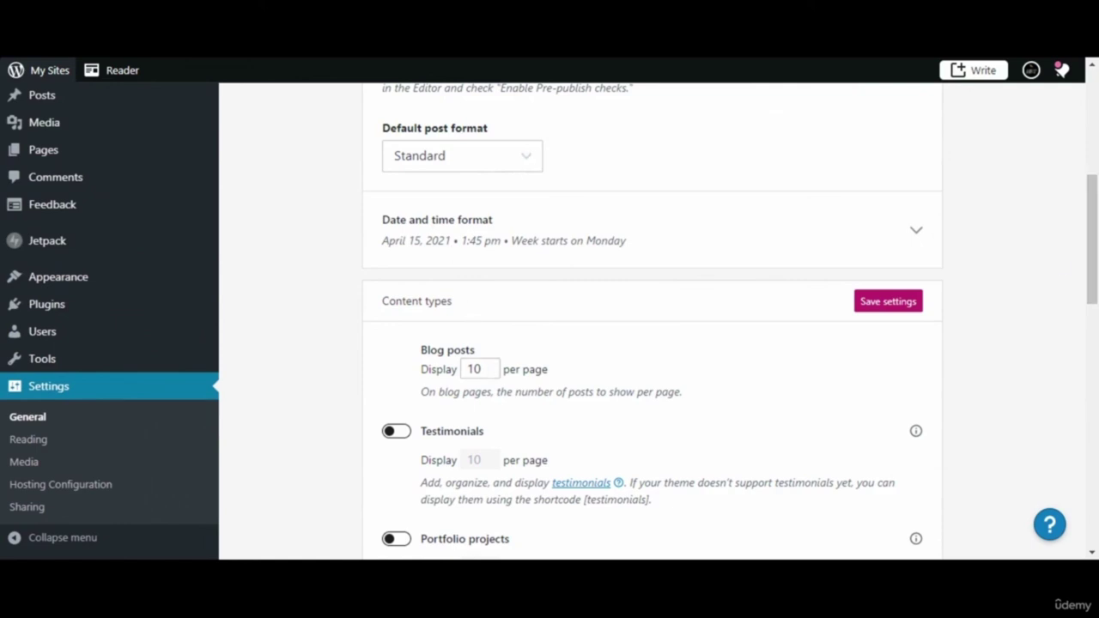
Lower the number of blog posts shown per page
left_click(482, 369)
left_click(493, 373)
left_click(493, 373)
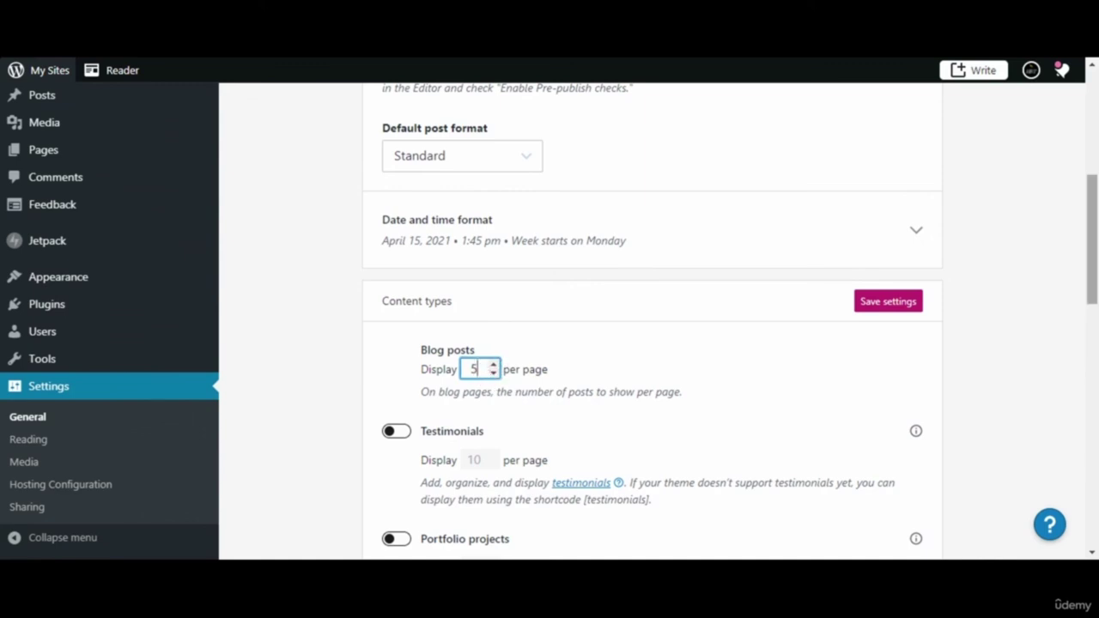
scroll(956, 297, "down", 3)
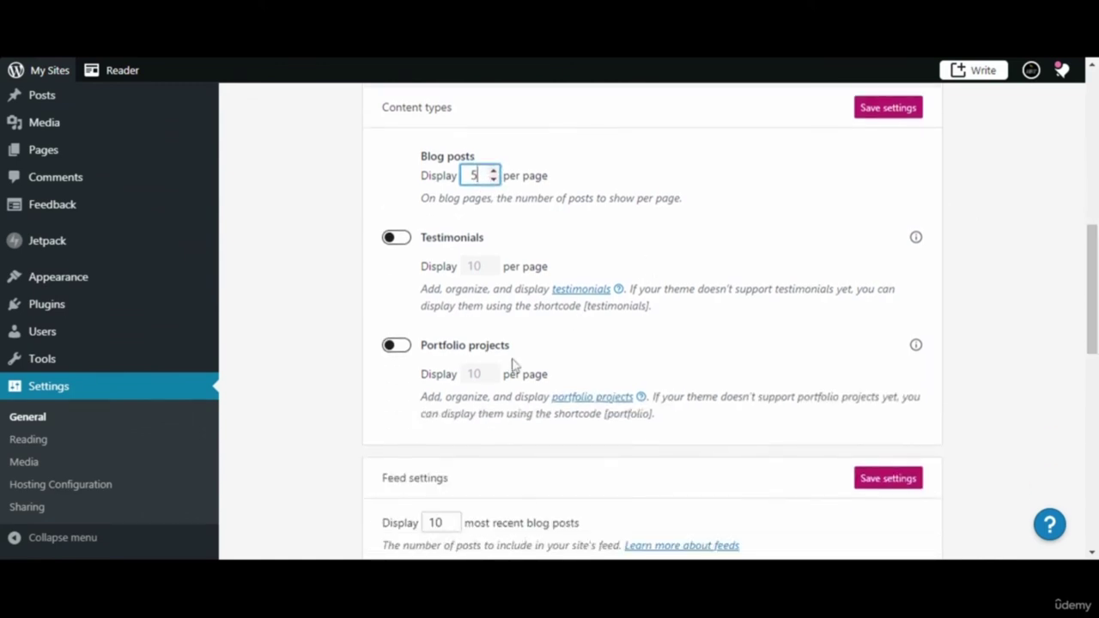
scroll(652, 322, "down", 5)
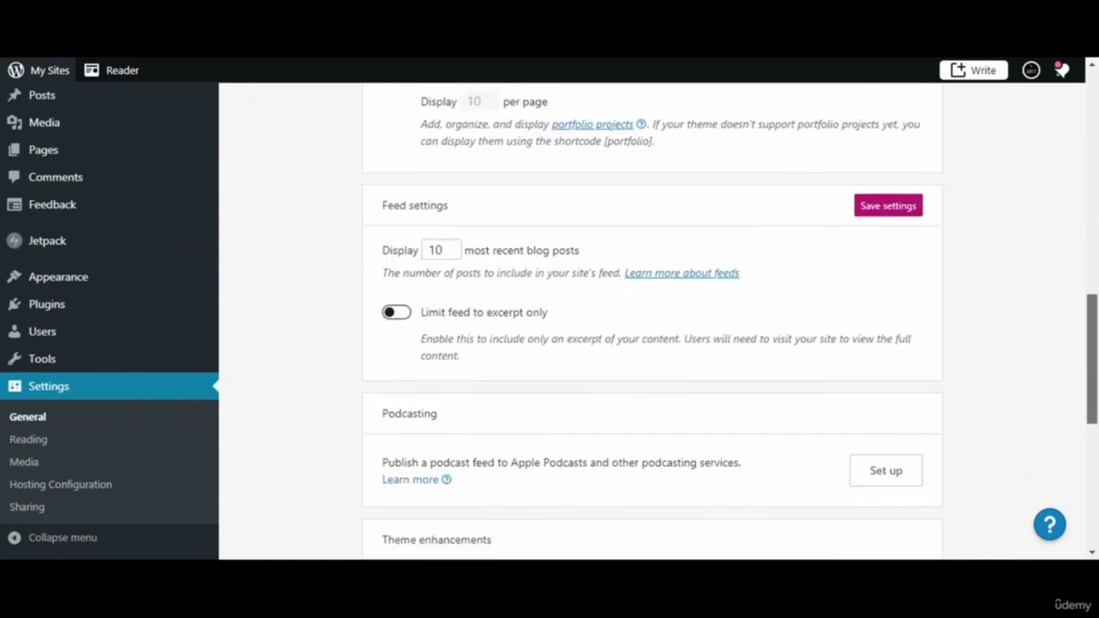
scroll(652, 322, "down", 2)
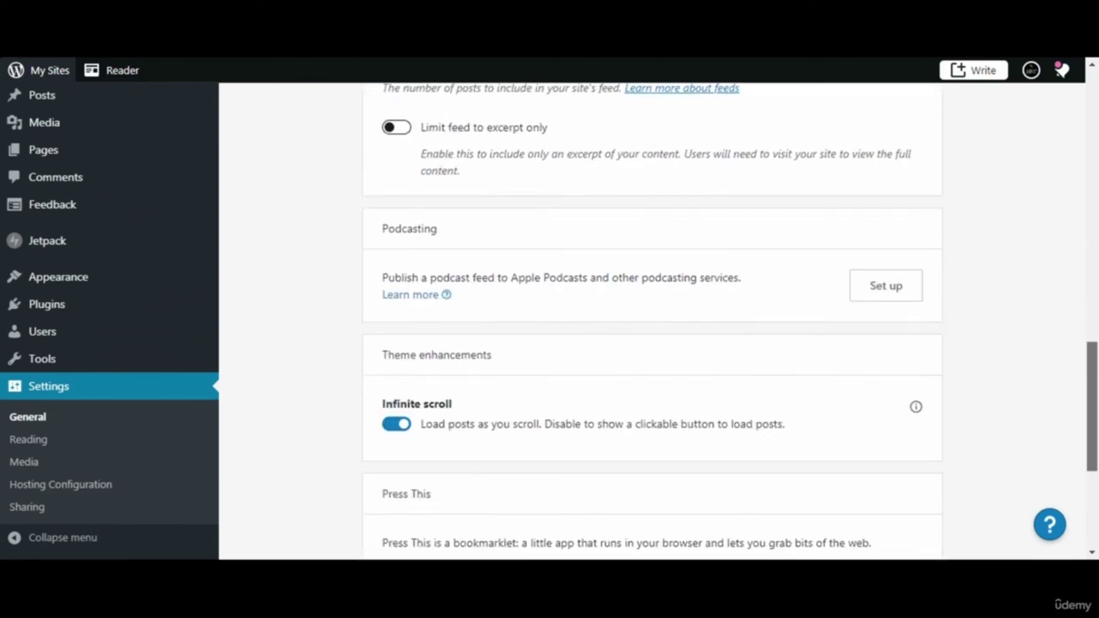
scroll(653, 322, "down", 2)
scroll(885, 359, "down", 1)
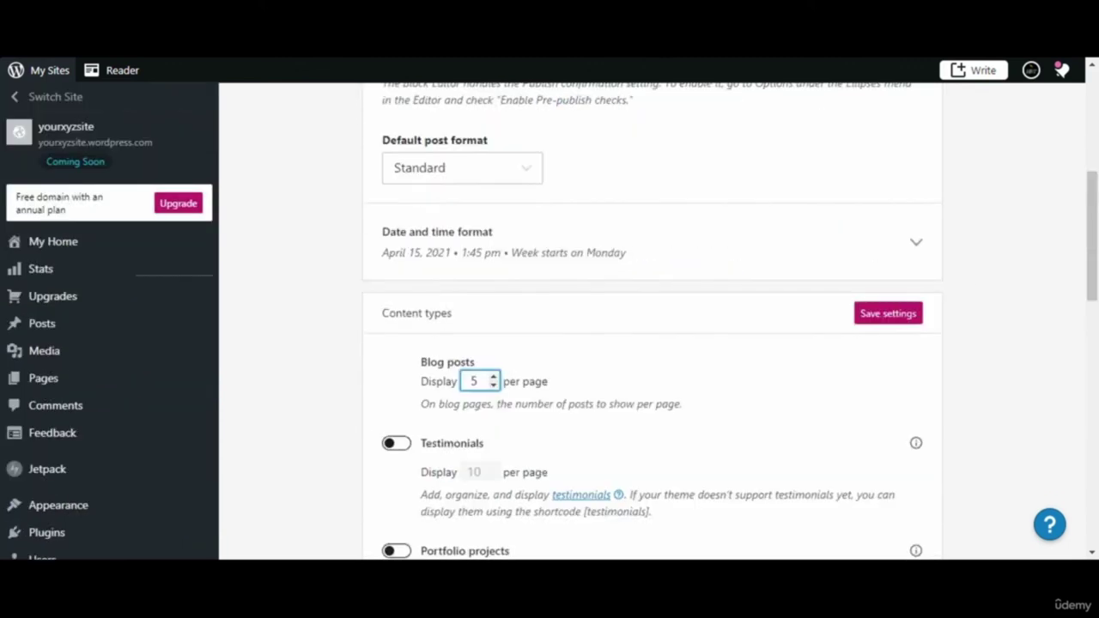
scroll(652, 322, "up", 1)
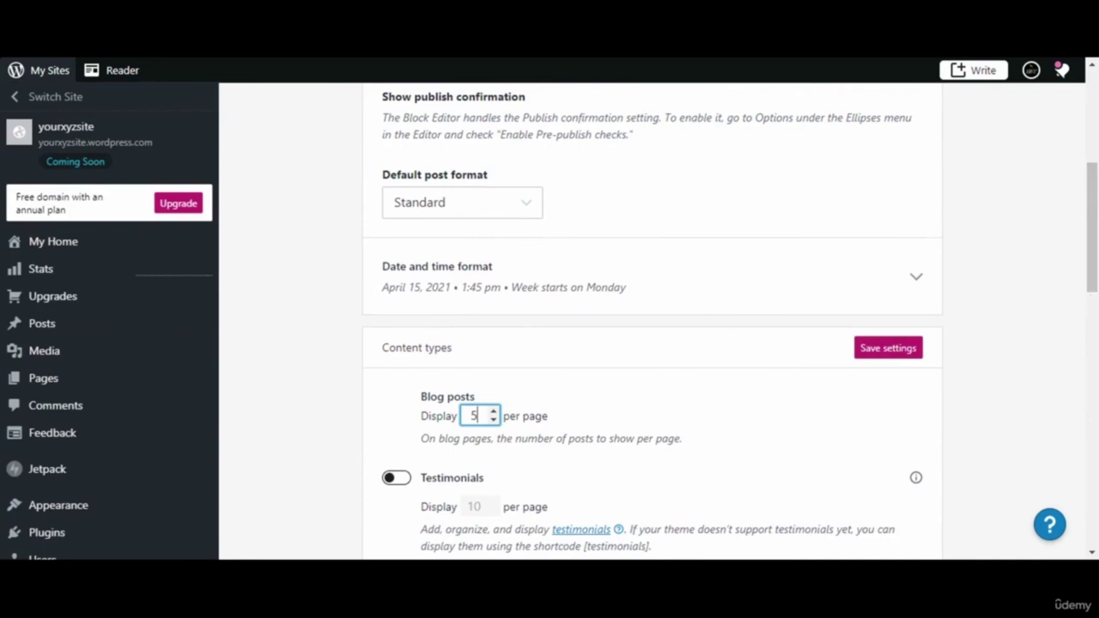
scroll(653, 322, "down", 1)
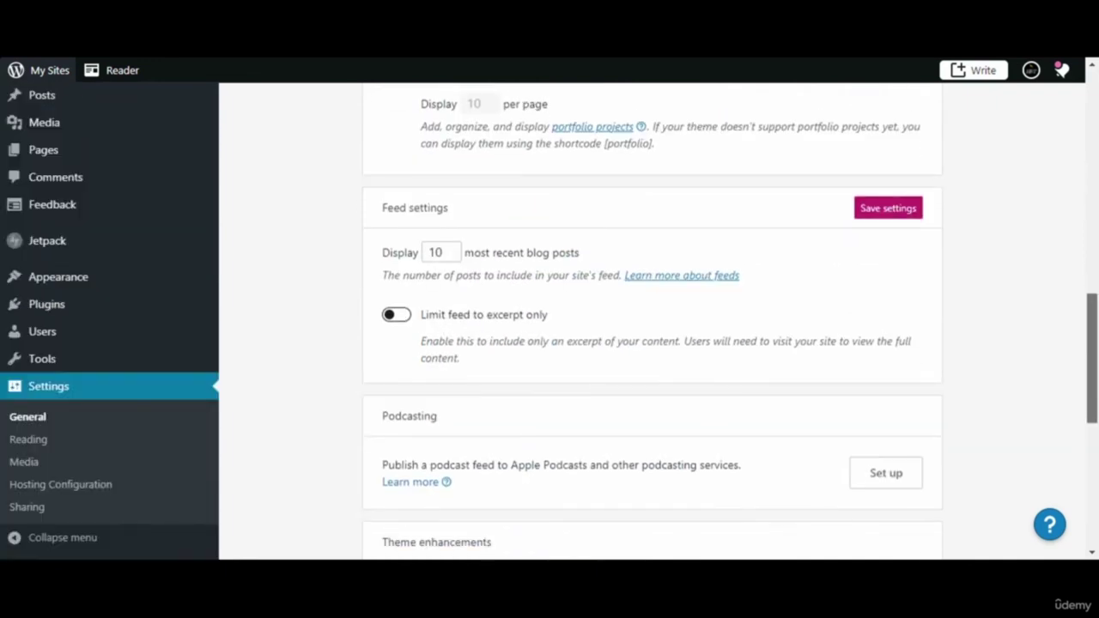
scroll(991, 399, "down", 3)
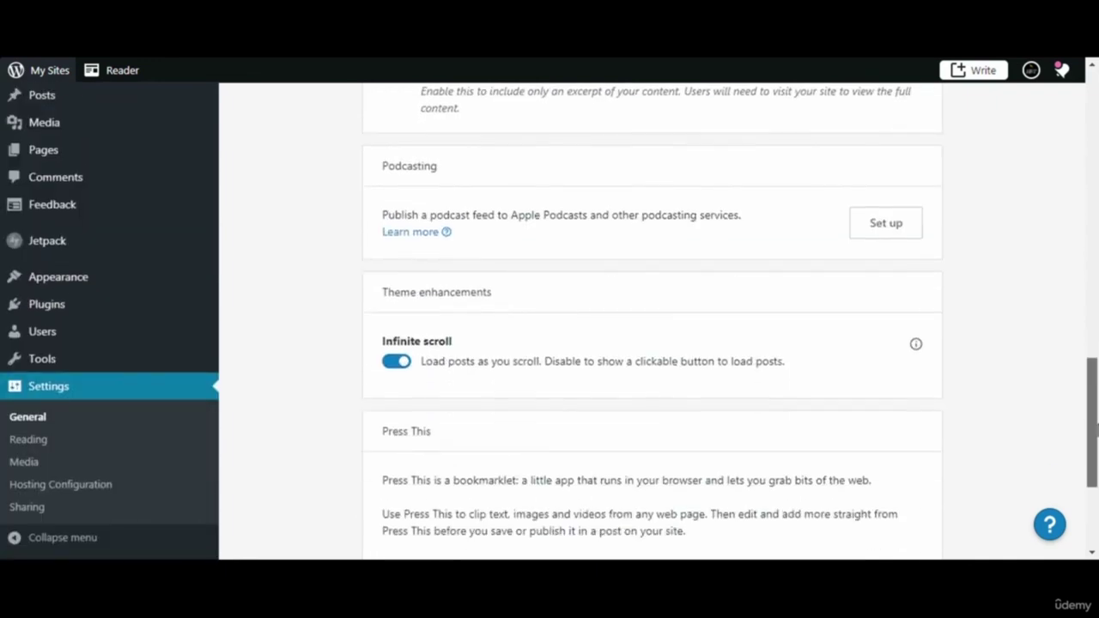
Turn off infinite scroll and save the Content types, Feed and Writing settings
left_click(399, 368)
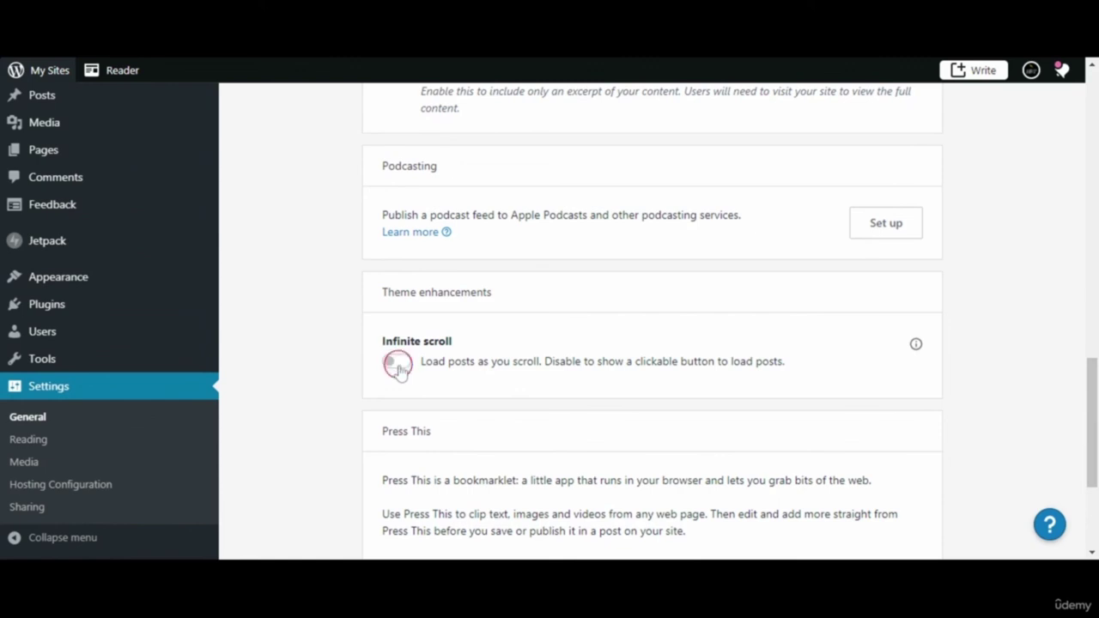
scroll(1065, 344, "down", 3)
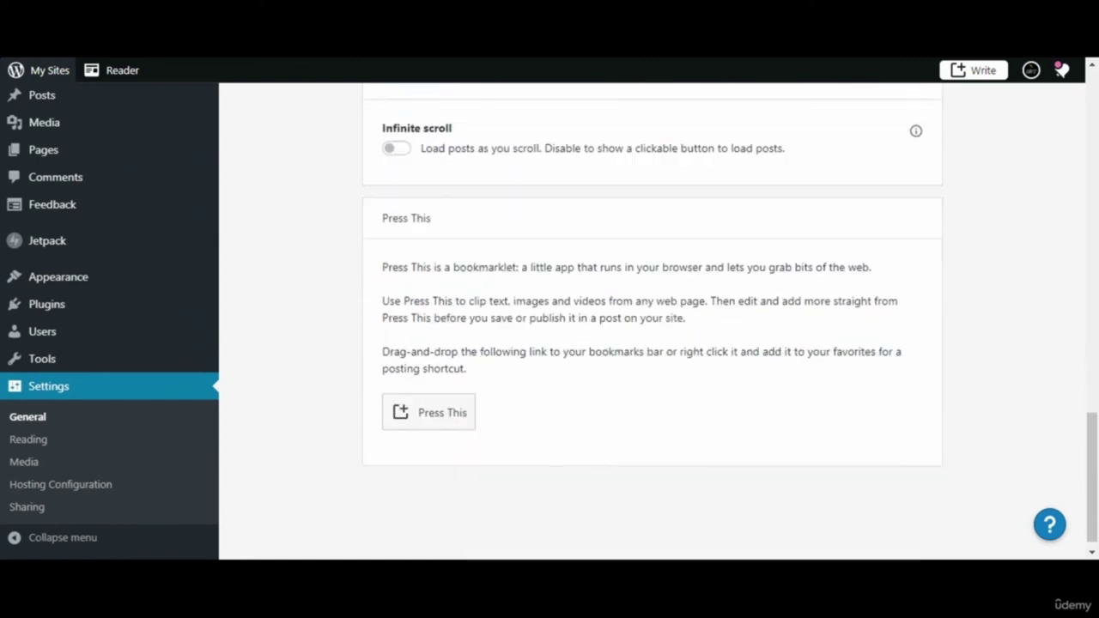
scroll(1065, 344, "up", 9)
scroll(1061, 322, "up", 2)
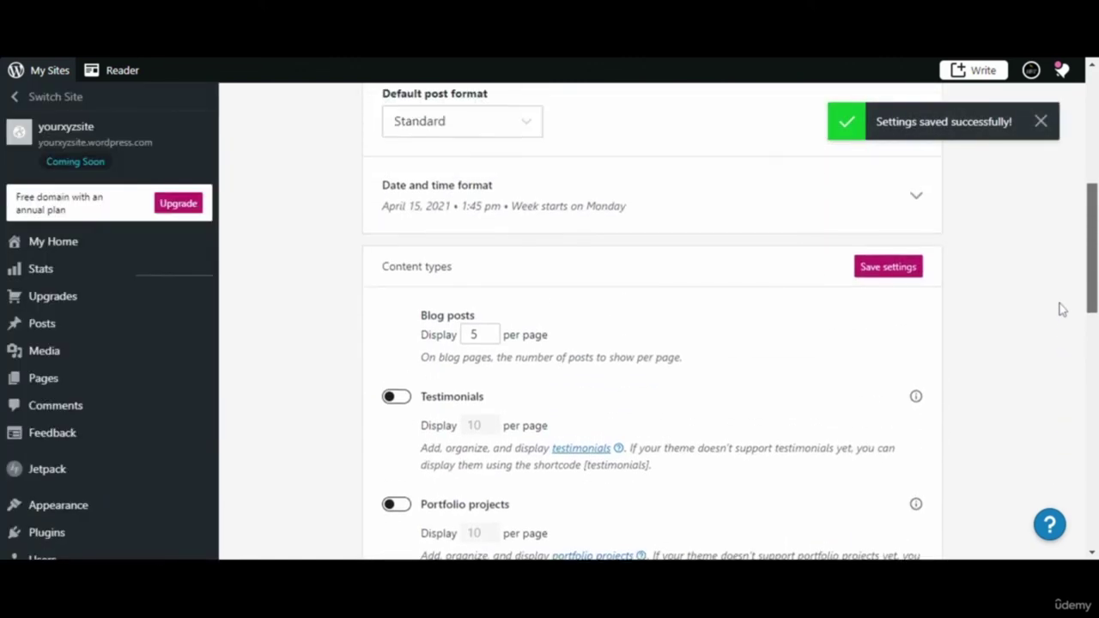
left_click(884, 276)
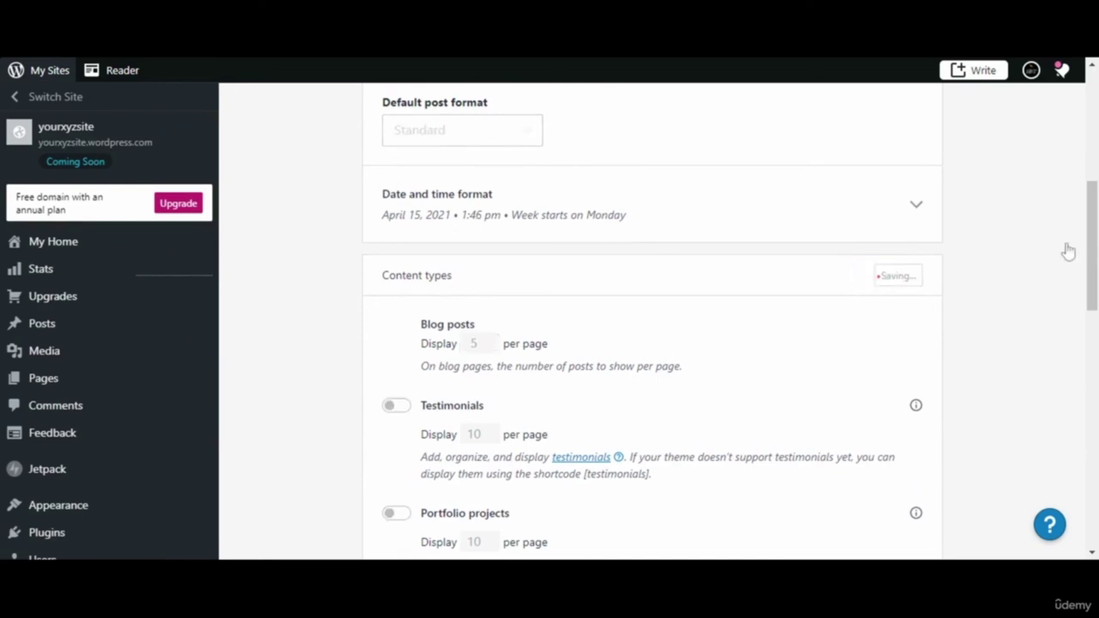
scroll(1064, 284, "down", 3)
scroll(883, 322, "down", 1)
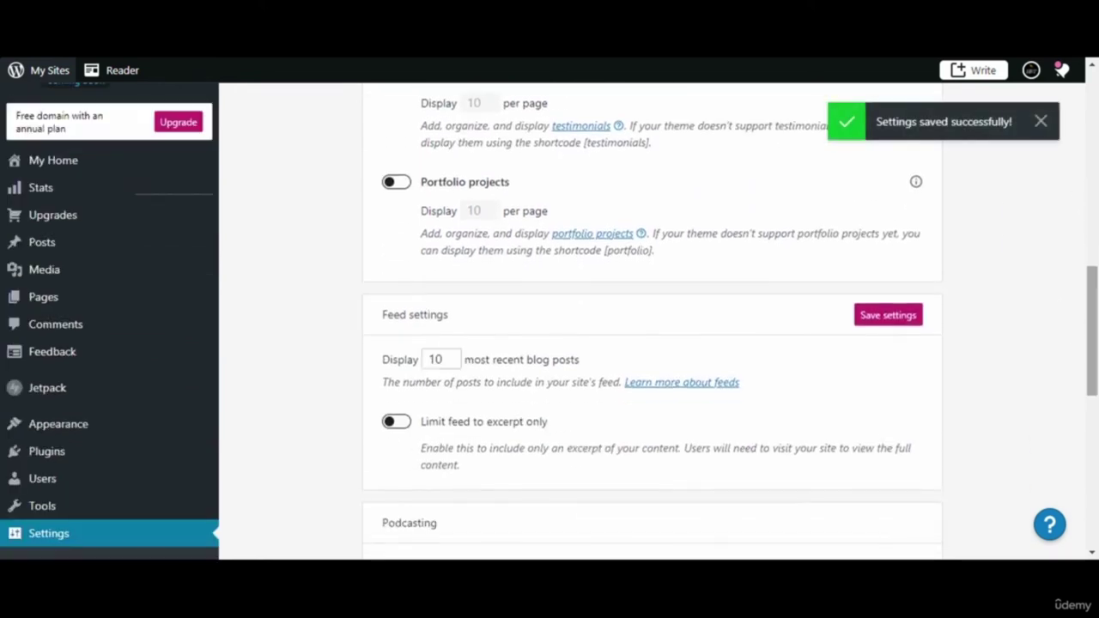
left_click(884, 316)
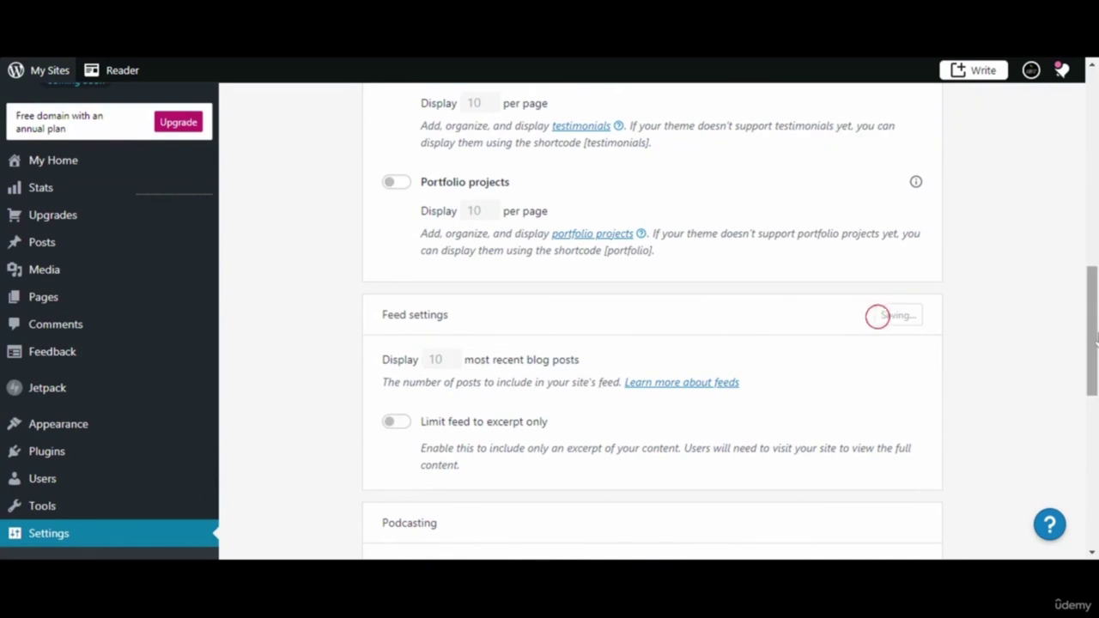
scroll(1080, 264, "up", 5)
scroll(1080, 264, "up", 6)
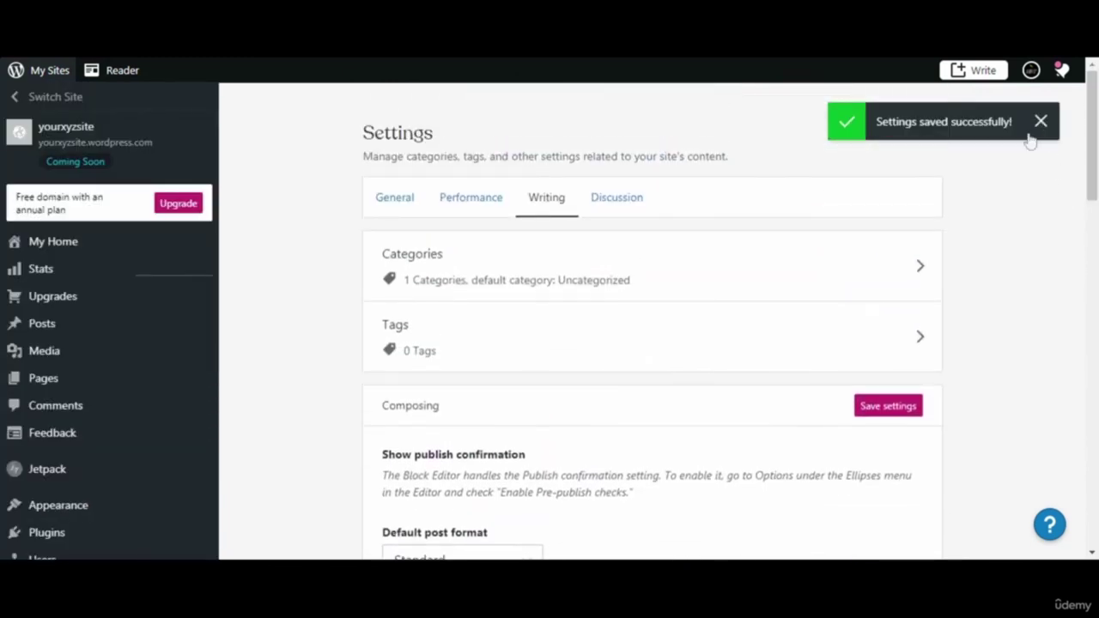
left_click(869, 409)
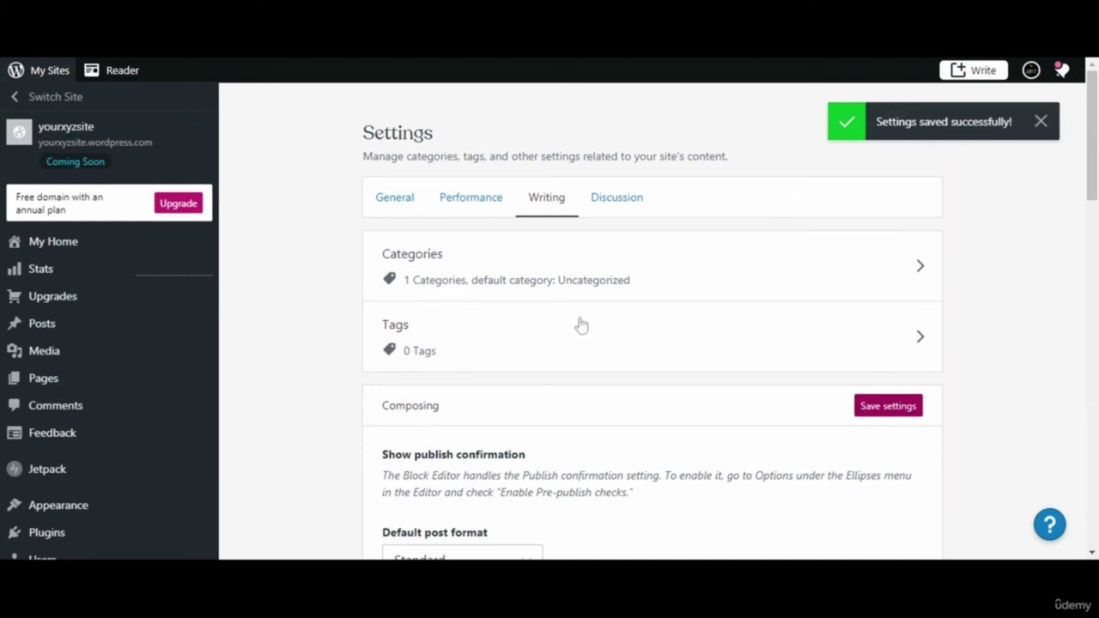
Review the Discussion comment options, then move on to the Performance settings
left_click(610, 204)
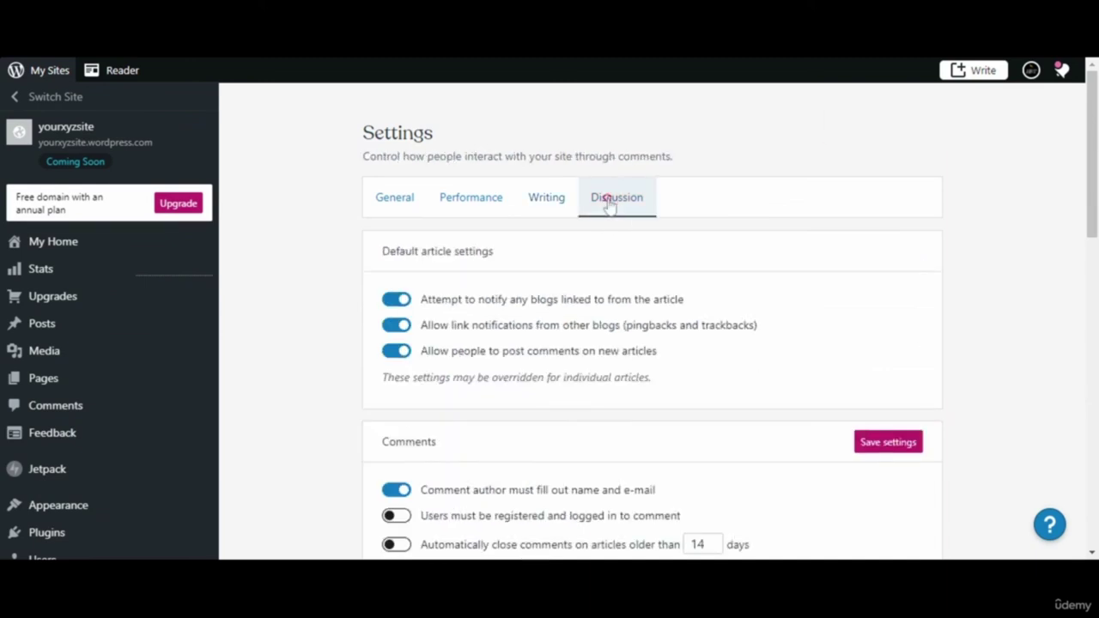
scroll(567, 165, "down", 3)
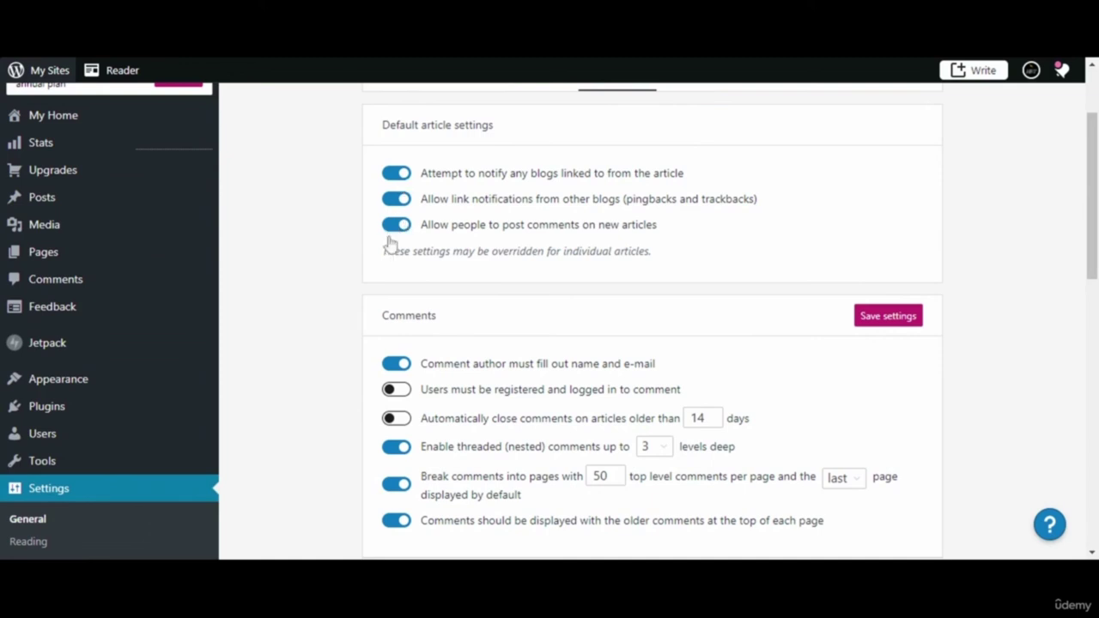
scroll(1092, 197, "down", 1)
scroll(653, 322, "down", 3)
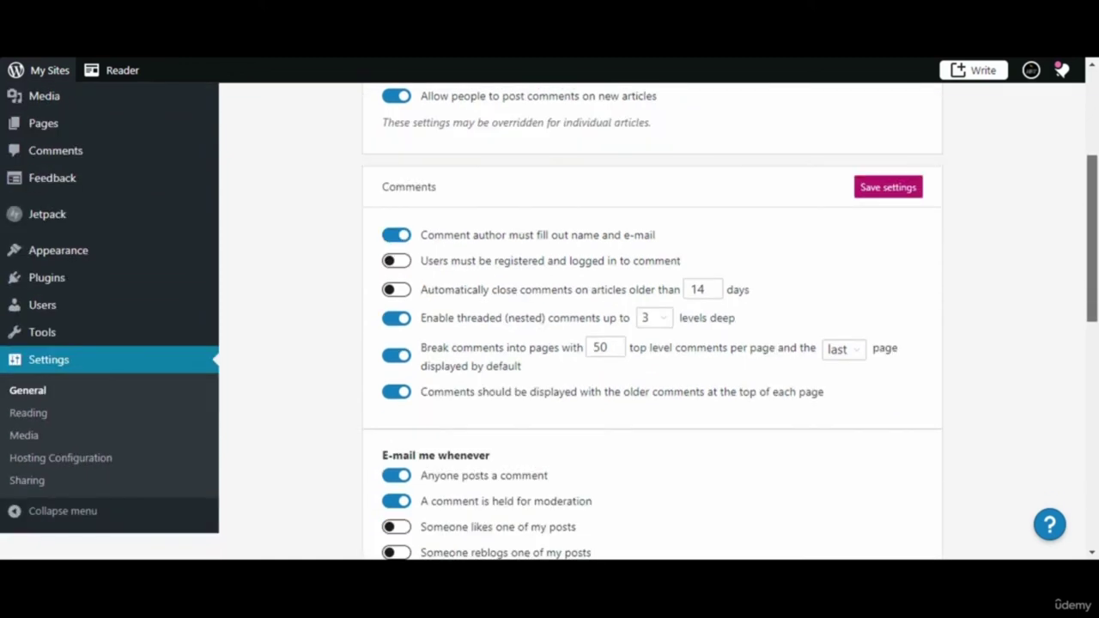
scroll(653, 322, "down", 4)
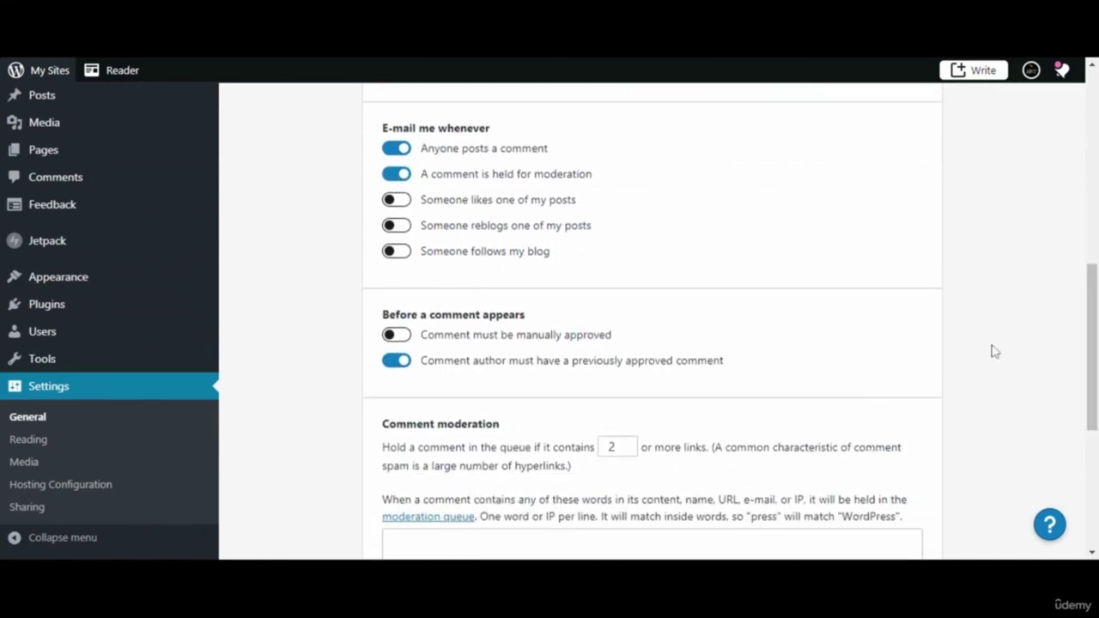
scroll(994, 352, "down", 4)
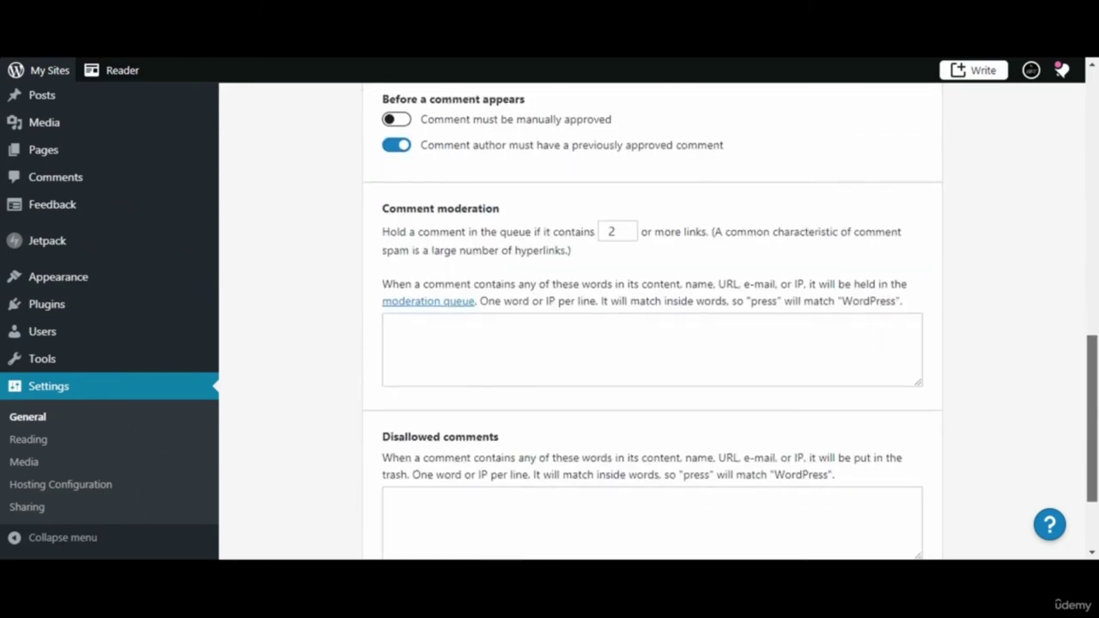
scroll(1069, 282, "up", 10)
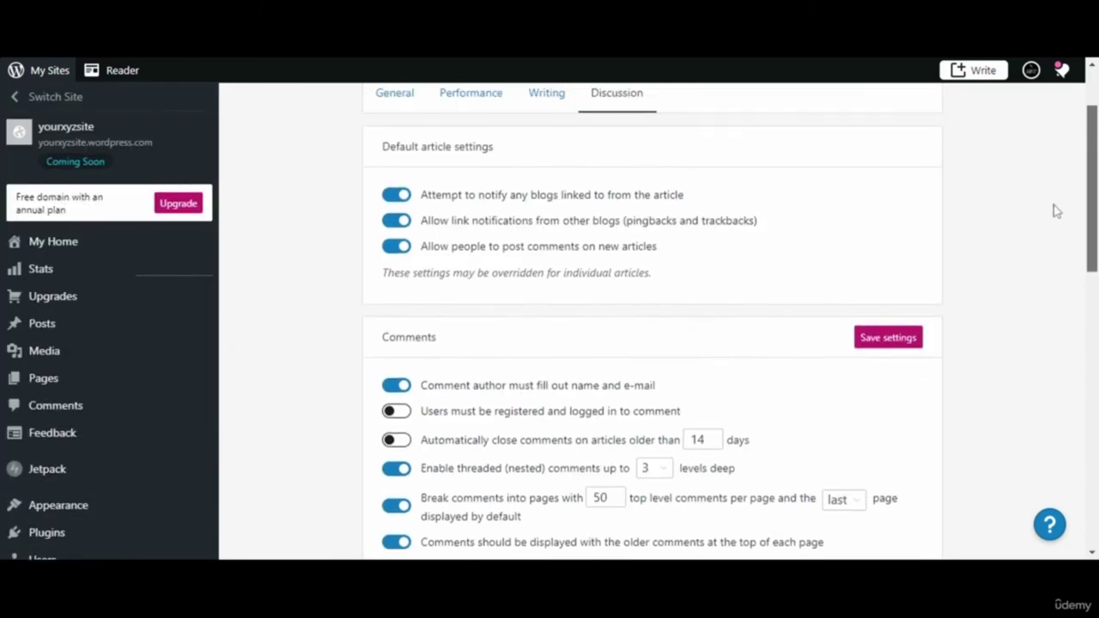
scroll(1056, 211, "up", 2)
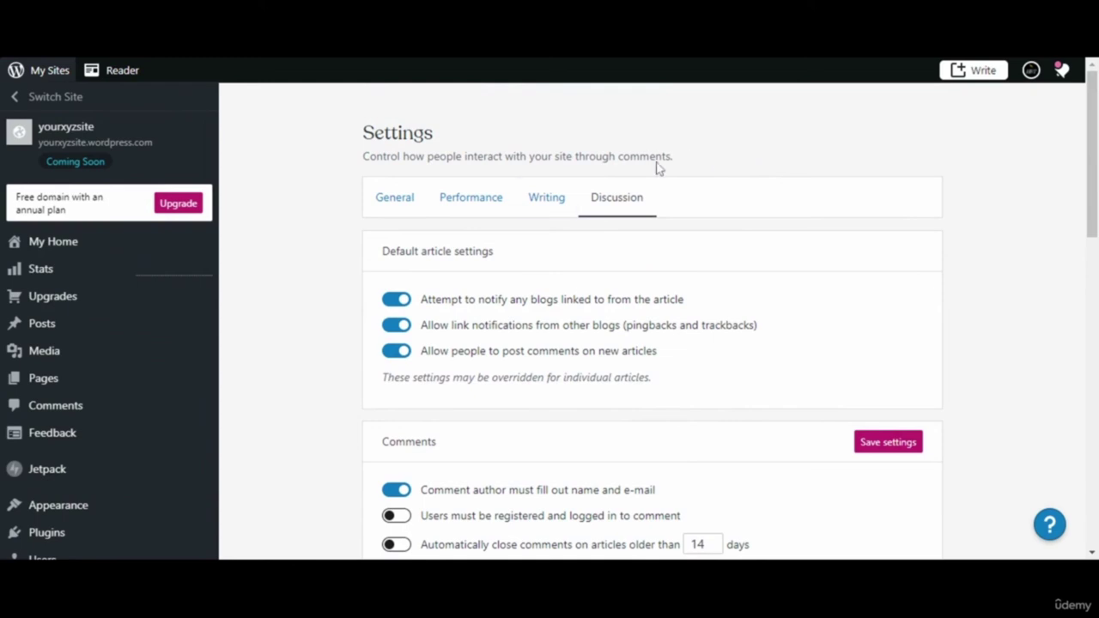
left_click(468, 206)
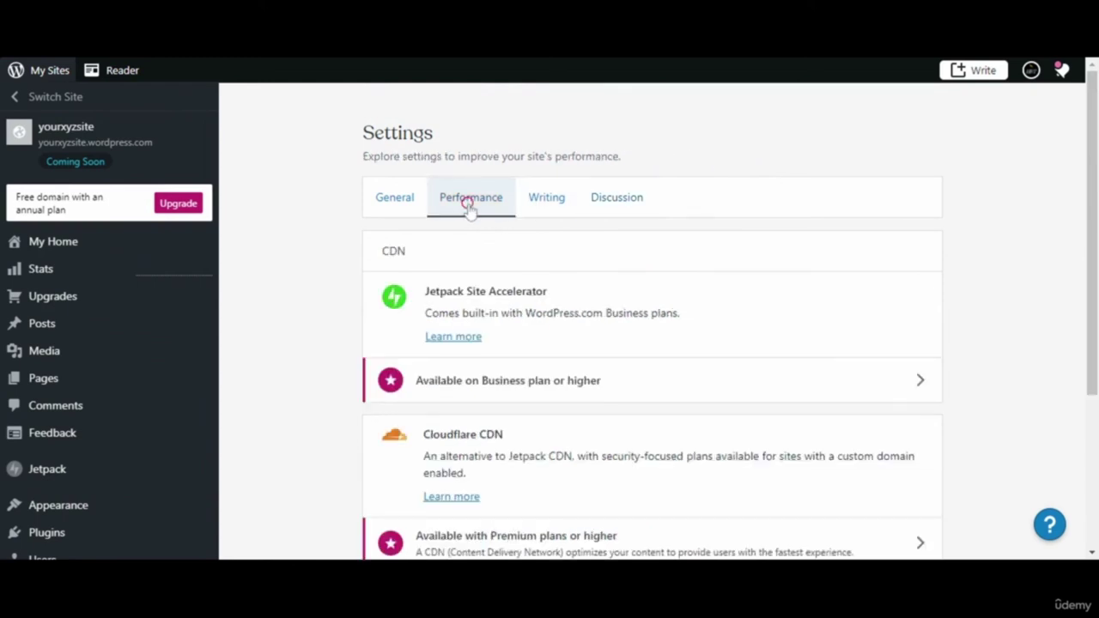
Review the General tab's site profile, timezone, footer credit and site tools sections
left_click(403, 204)
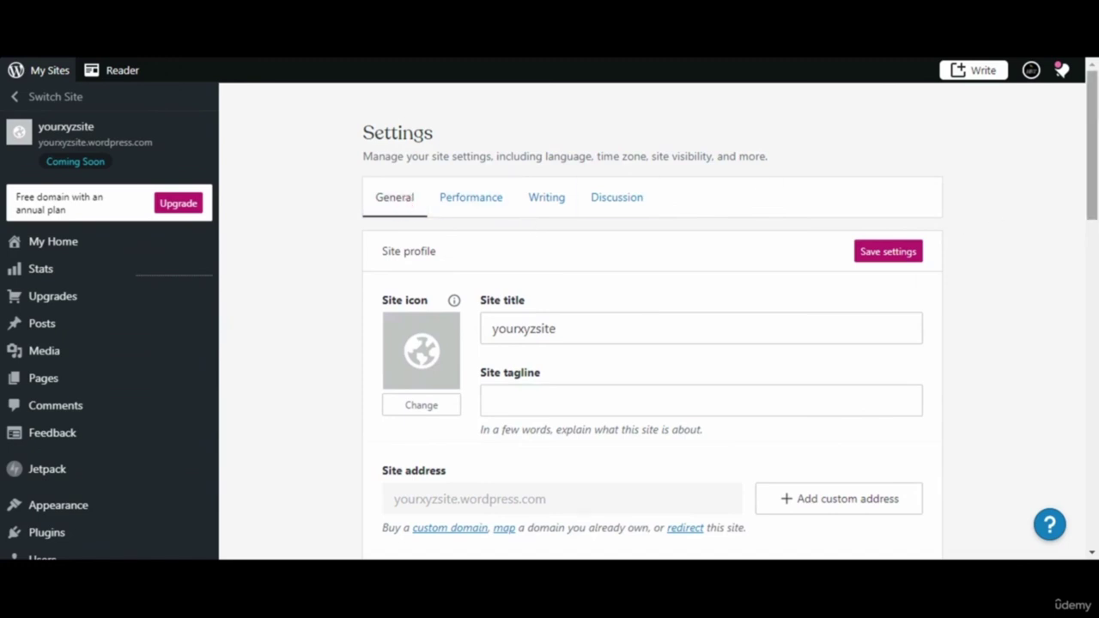
scroll(653, 326, "down", 4)
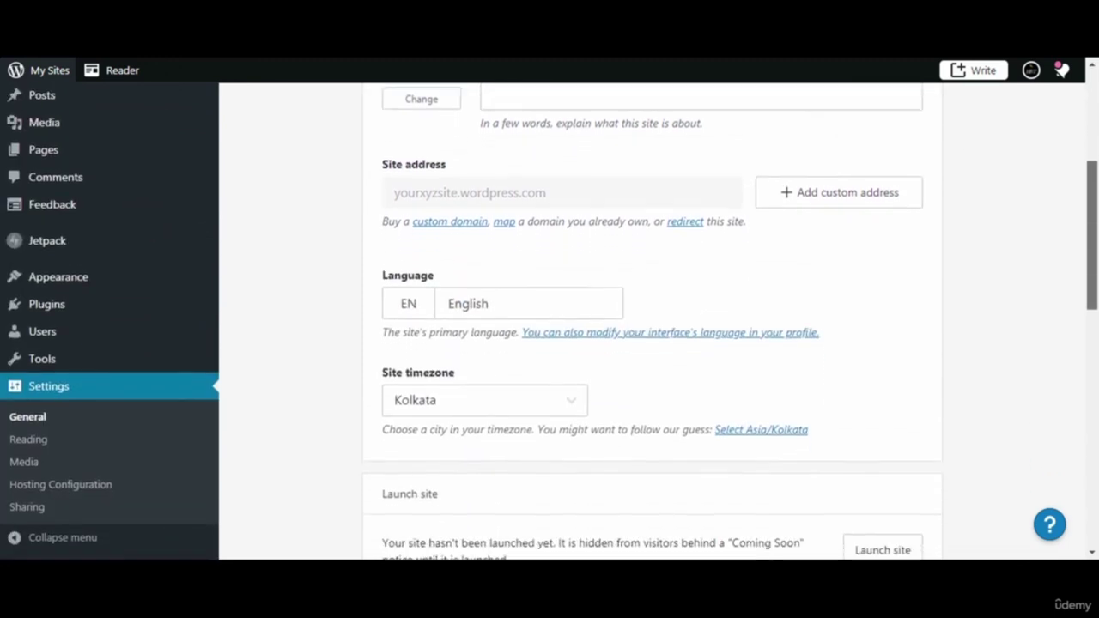
scroll(652, 326, "down", 7)
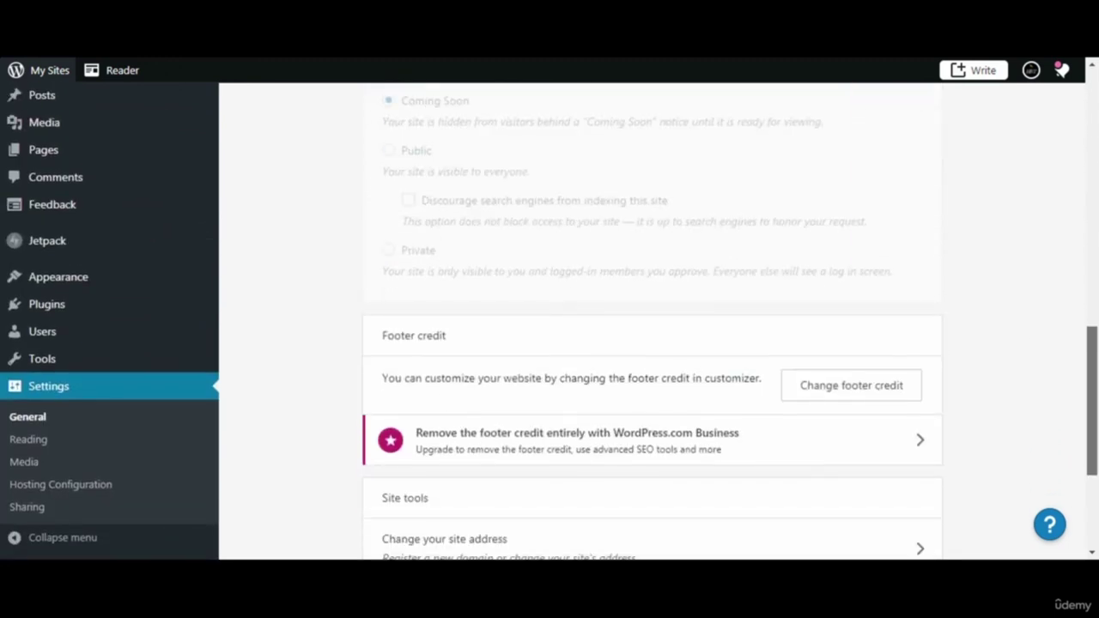
scroll(653, 326, "down", 2)
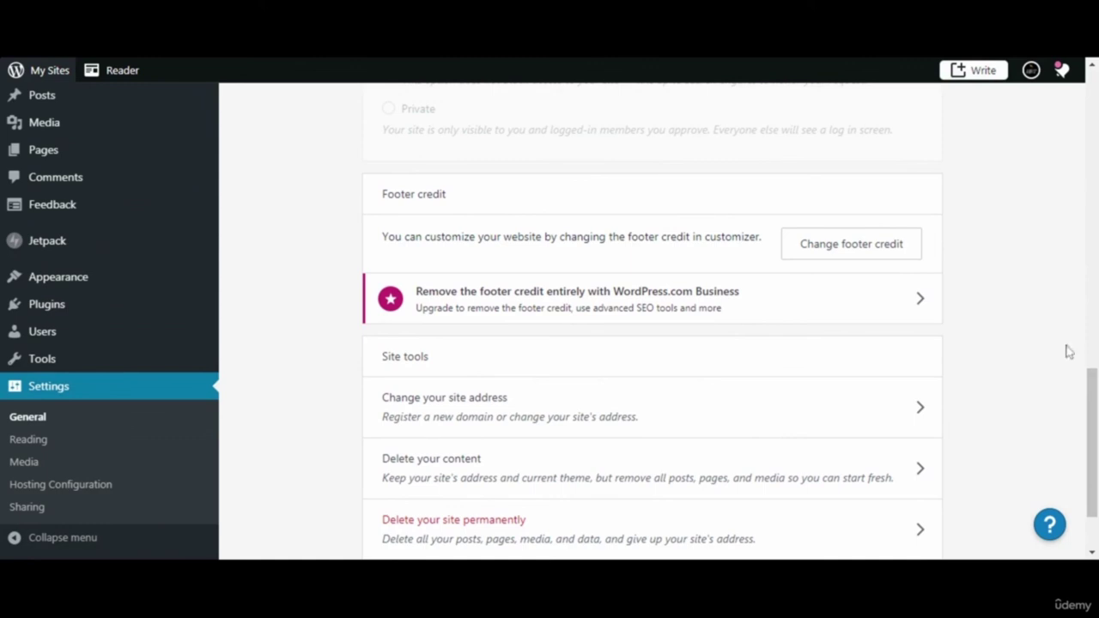
scroll(1086, 326, "up", 2)
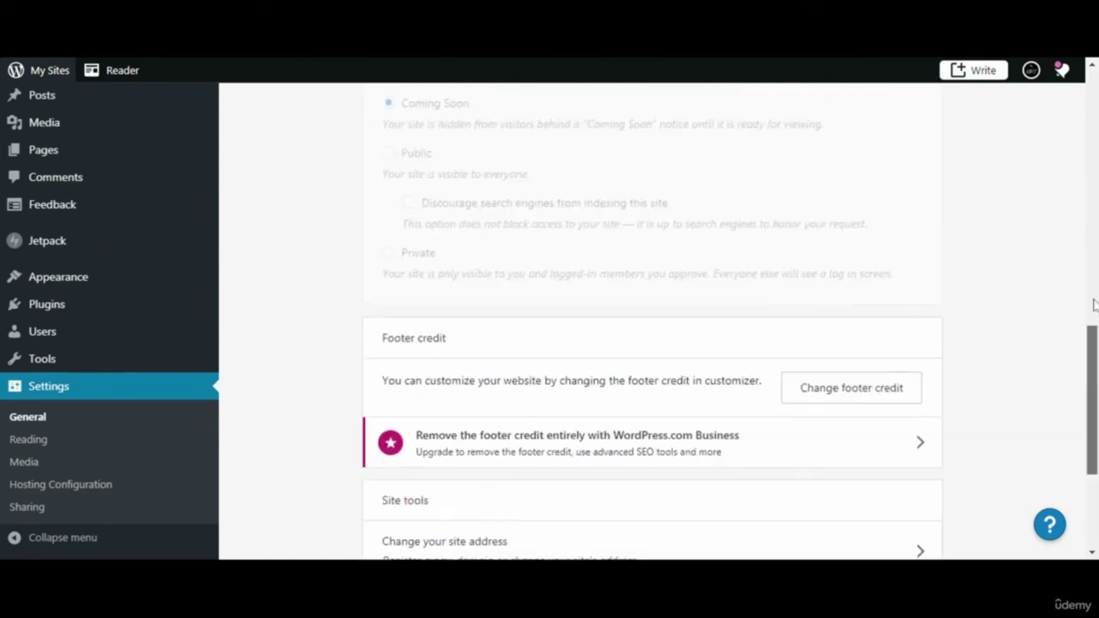
scroll(1078, 214, "up", 6)
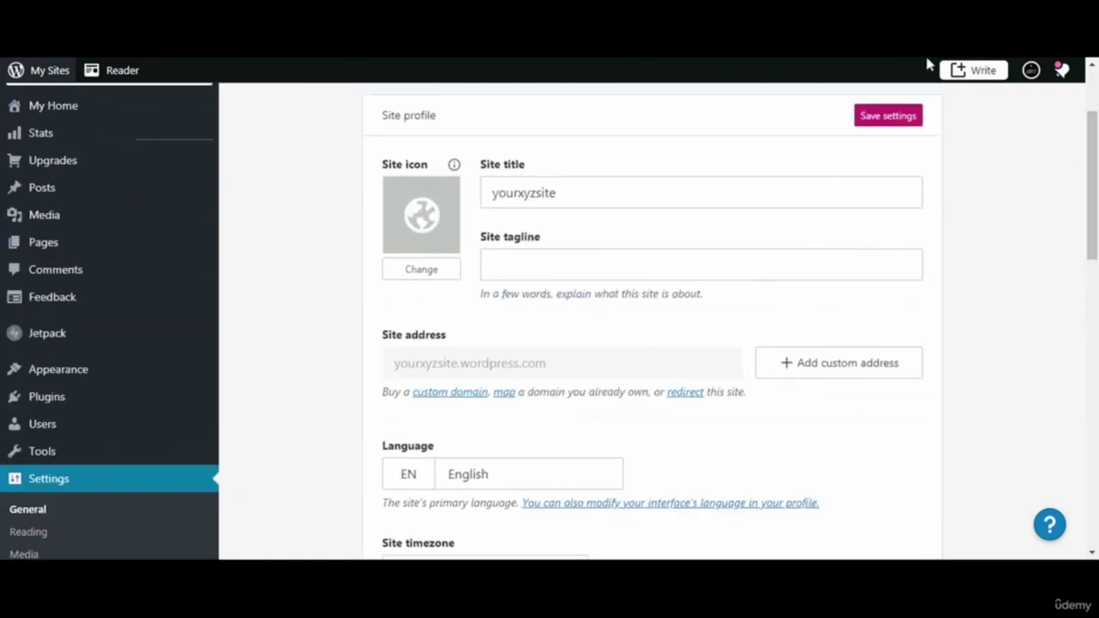